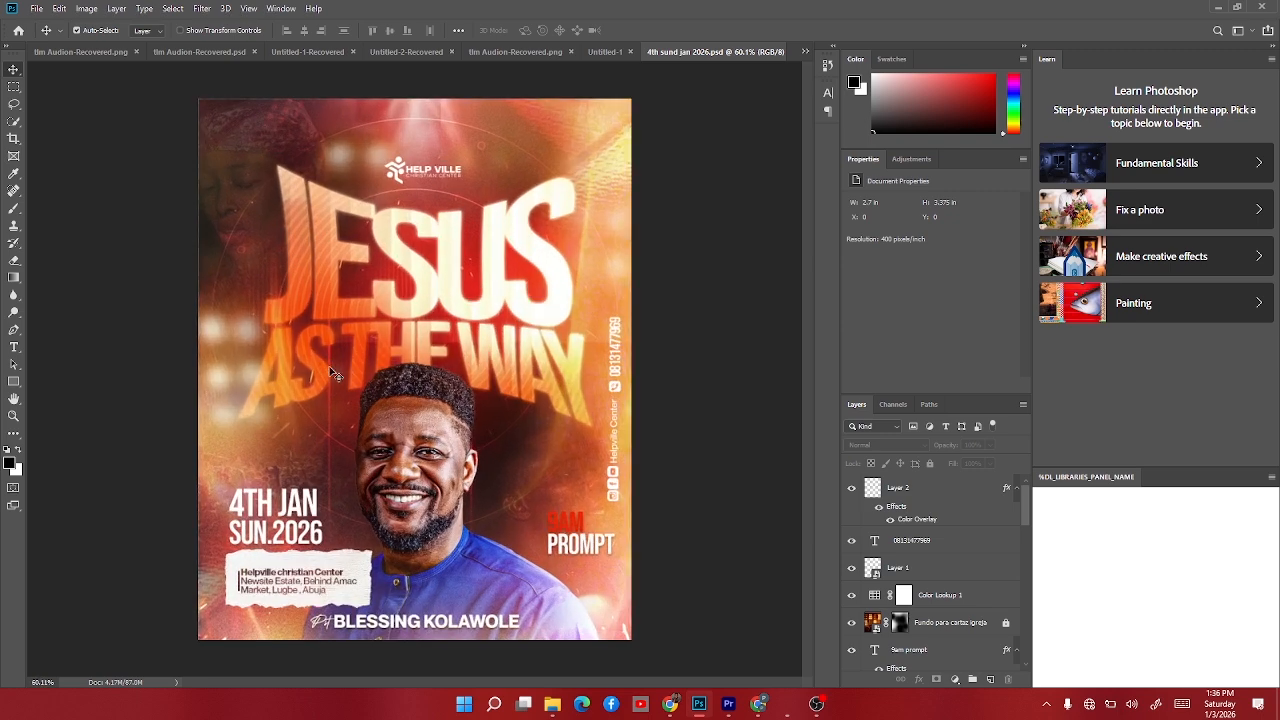
# Switch to the open 4th 2026.png document with its blank canvas.
pyautogui.scroll(-1, 330, 372)
pyautogui.scroll(1, 322, 371)
pyautogui.click(805, 51)
pyautogui.click(830, 261)
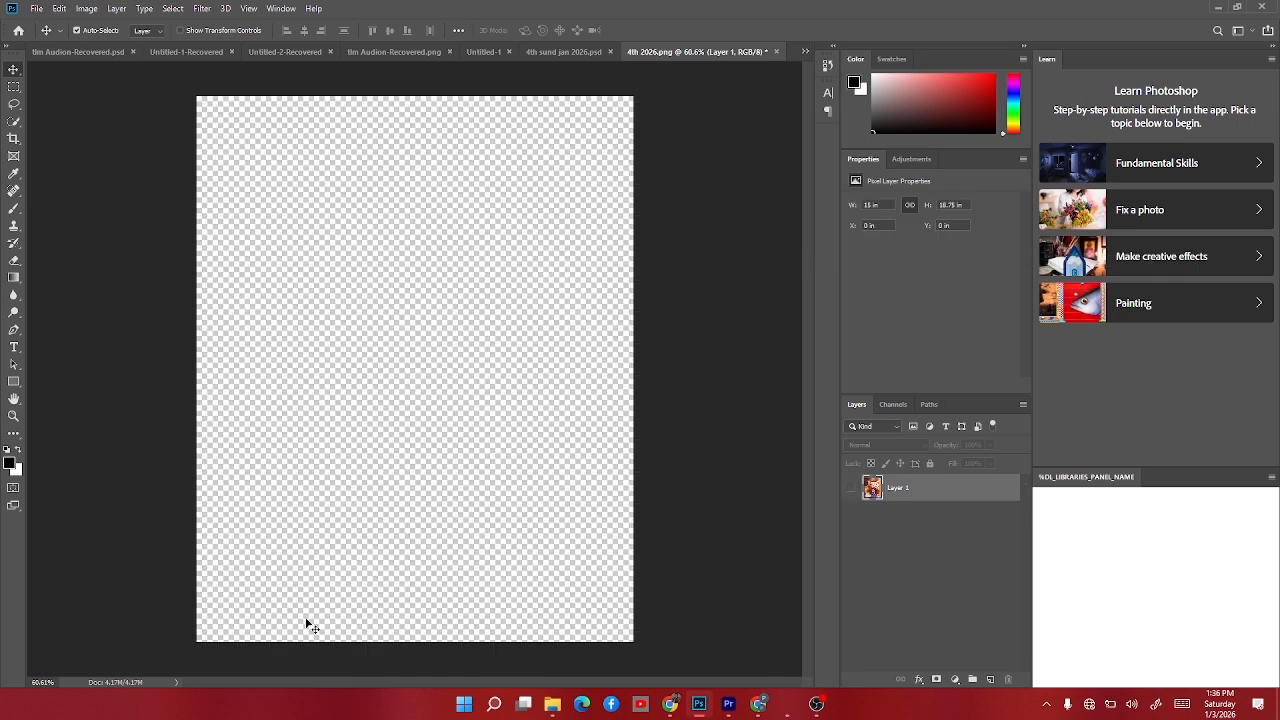
pyautogui.scroll(1, 398, 370)
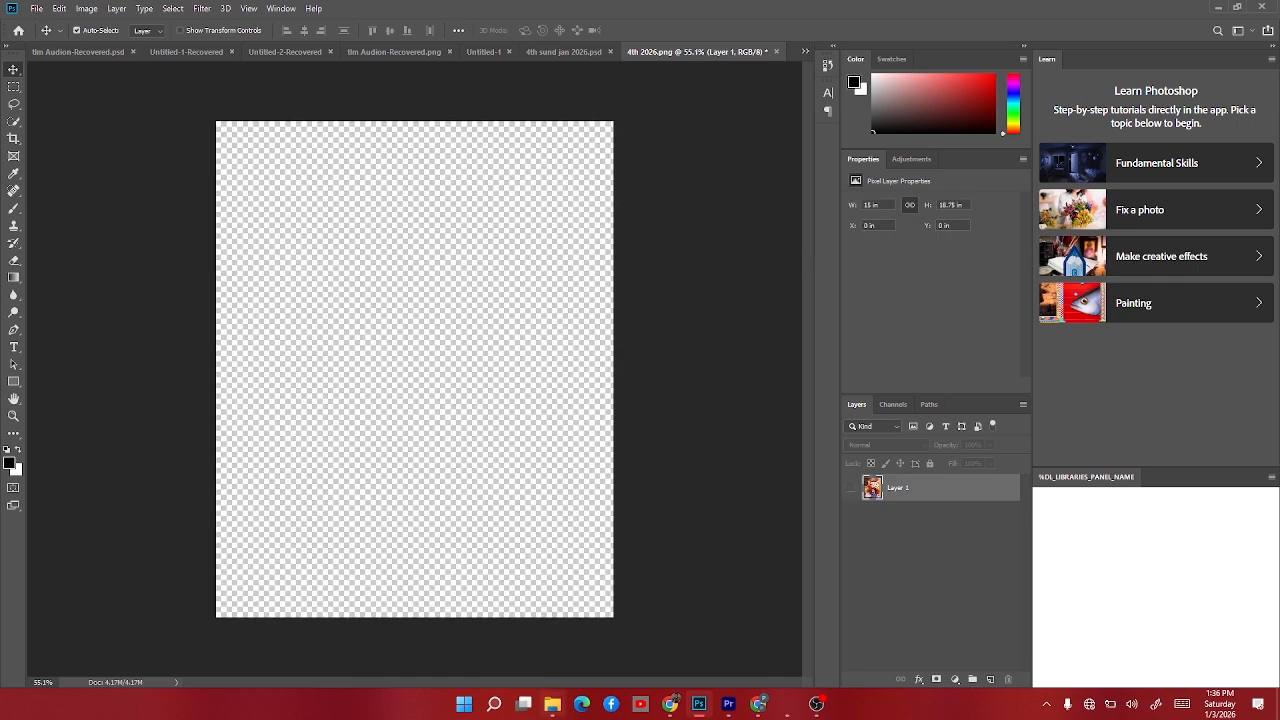
# Place Untitled-2.png from the resources folder and scale it to about 104% so it covers the canvas.
pyautogui.click(552, 704)
pyautogui.rightClick(514, 430)
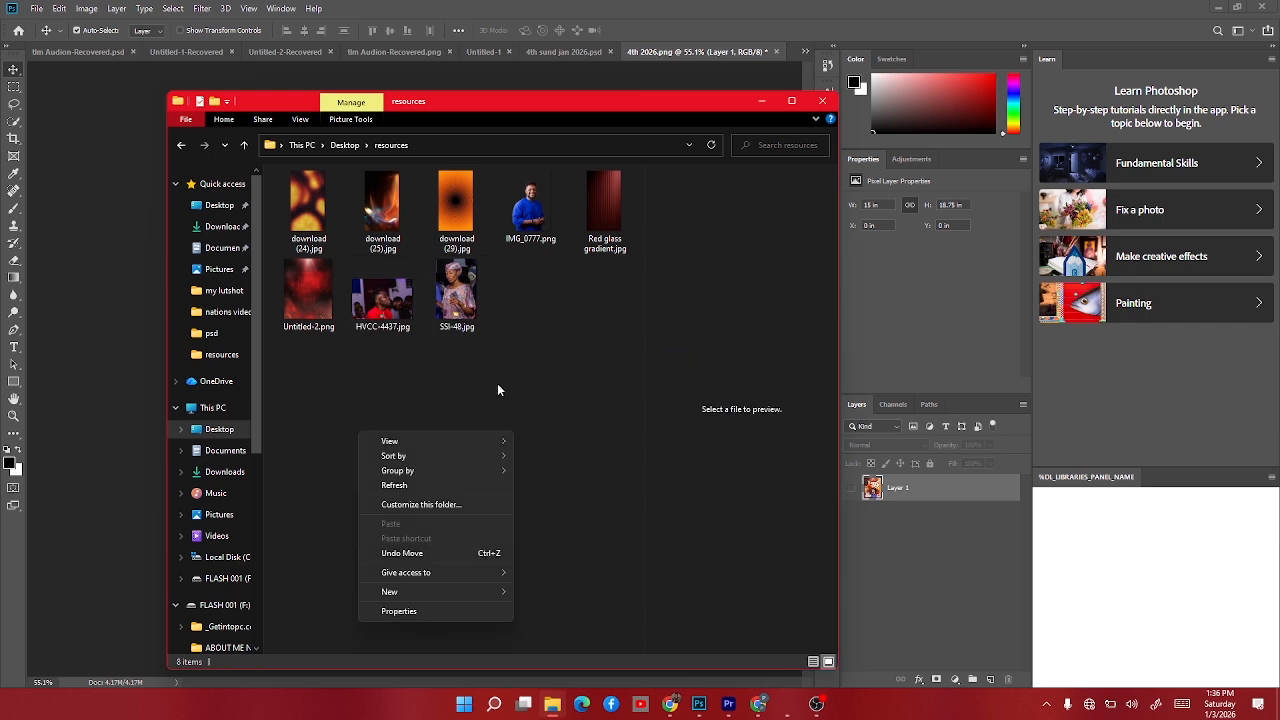
pyautogui.click(608, 410)
pyautogui.moveTo(621, 418); pyautogui.dragTo(503, 401)
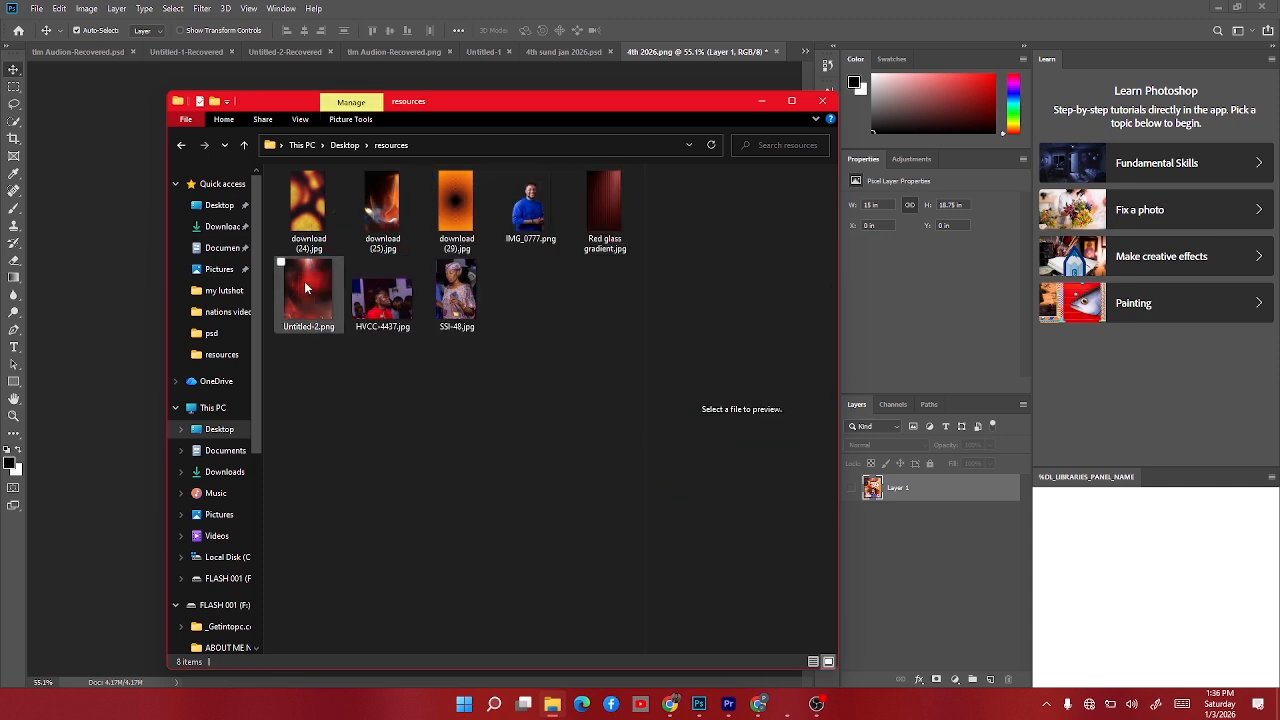
pyautogui.moveTo(306, 288); pyautogui.dragTo(101, 366)
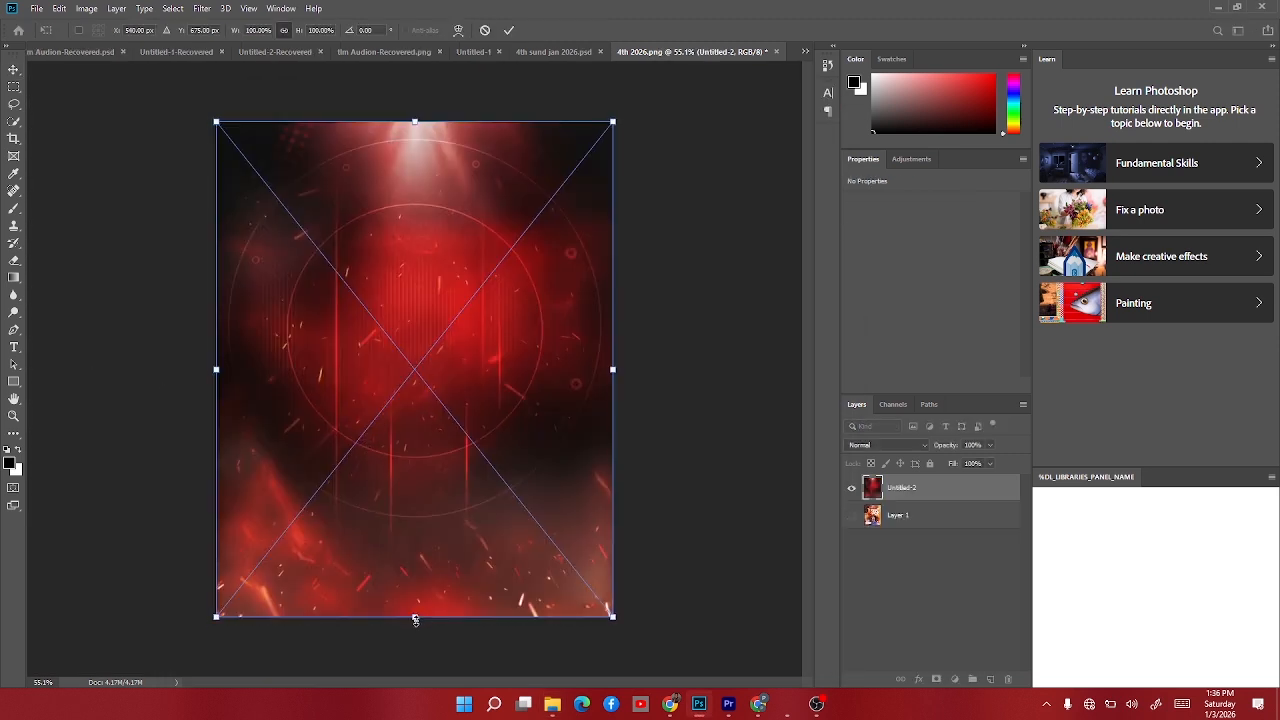
pyautogui.moveTo(415, 619)
pyautogui.mouseDown()
pyautogui.moveTo(420, 630)
pyautogui.moveTo(425, 602)
pyautogui.moveTo(421, 630)
pyautogui.moveTo(420, 605)
pyautogui.mouseUp()
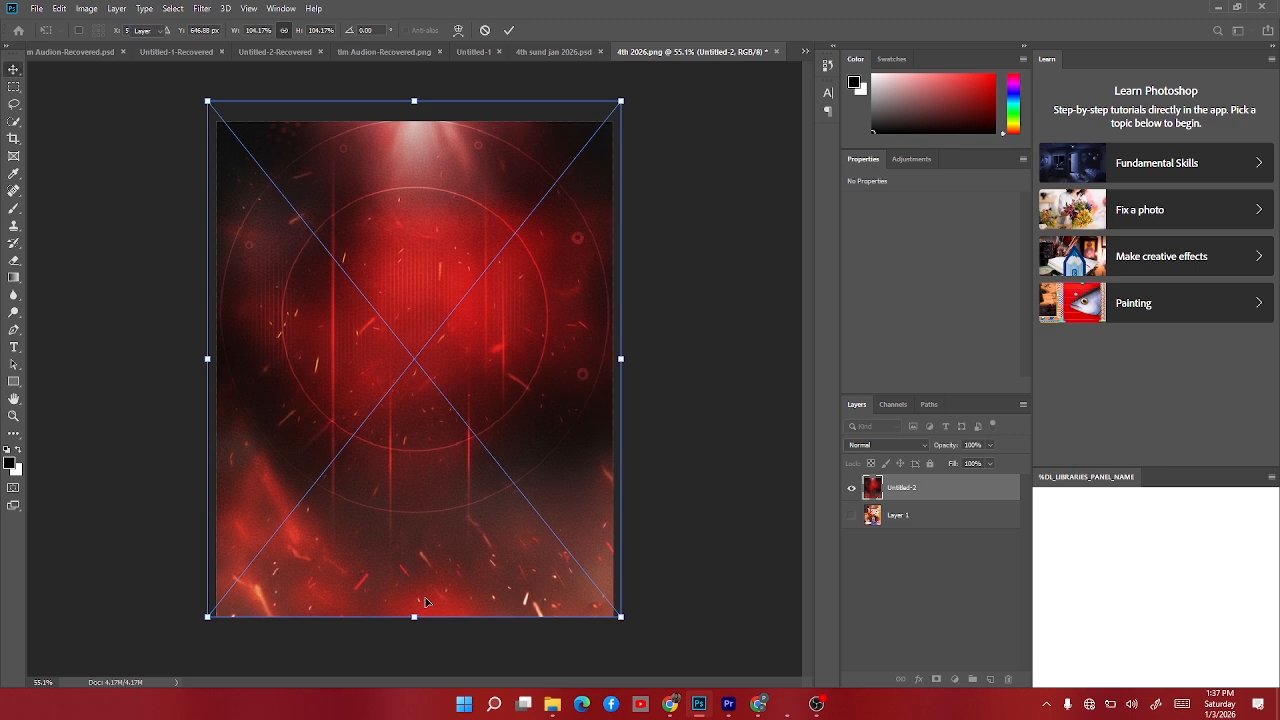
pyautogui.press('Return')
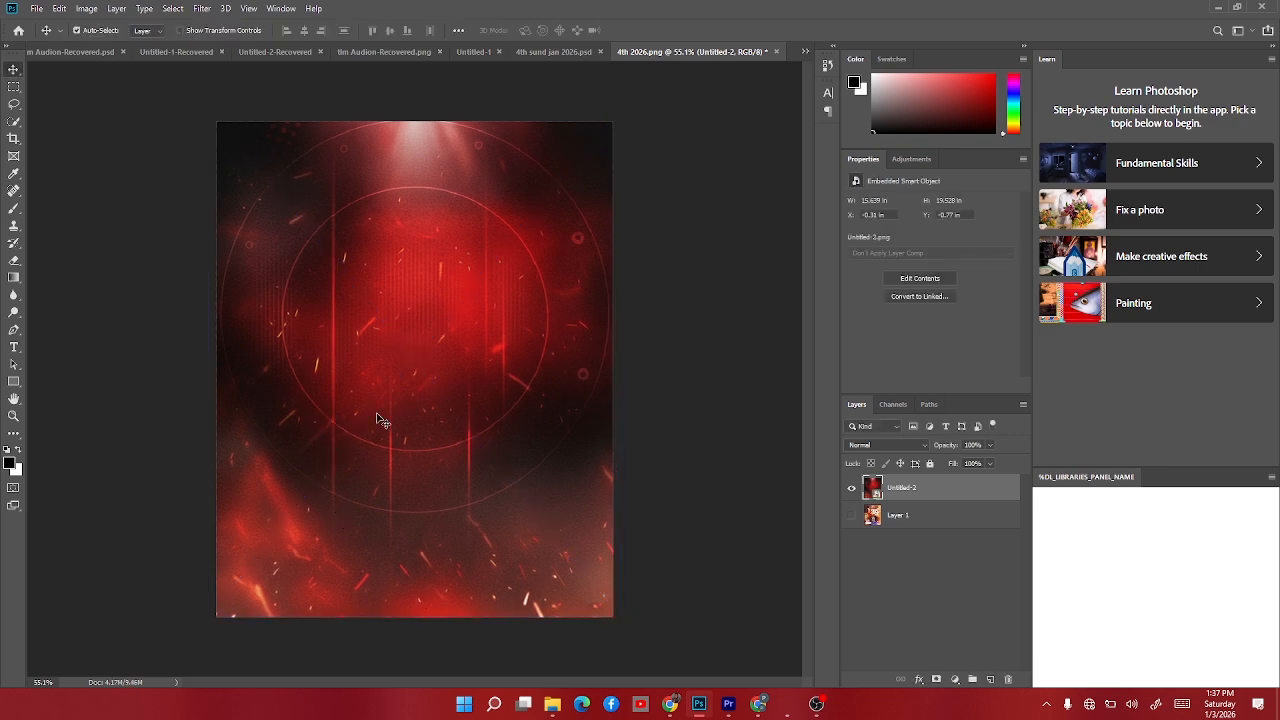
# Place download (25).jpg from the resources folder above the red background and enlarge it to about 15.6 in wide.
pyautogui.click(552, 703)
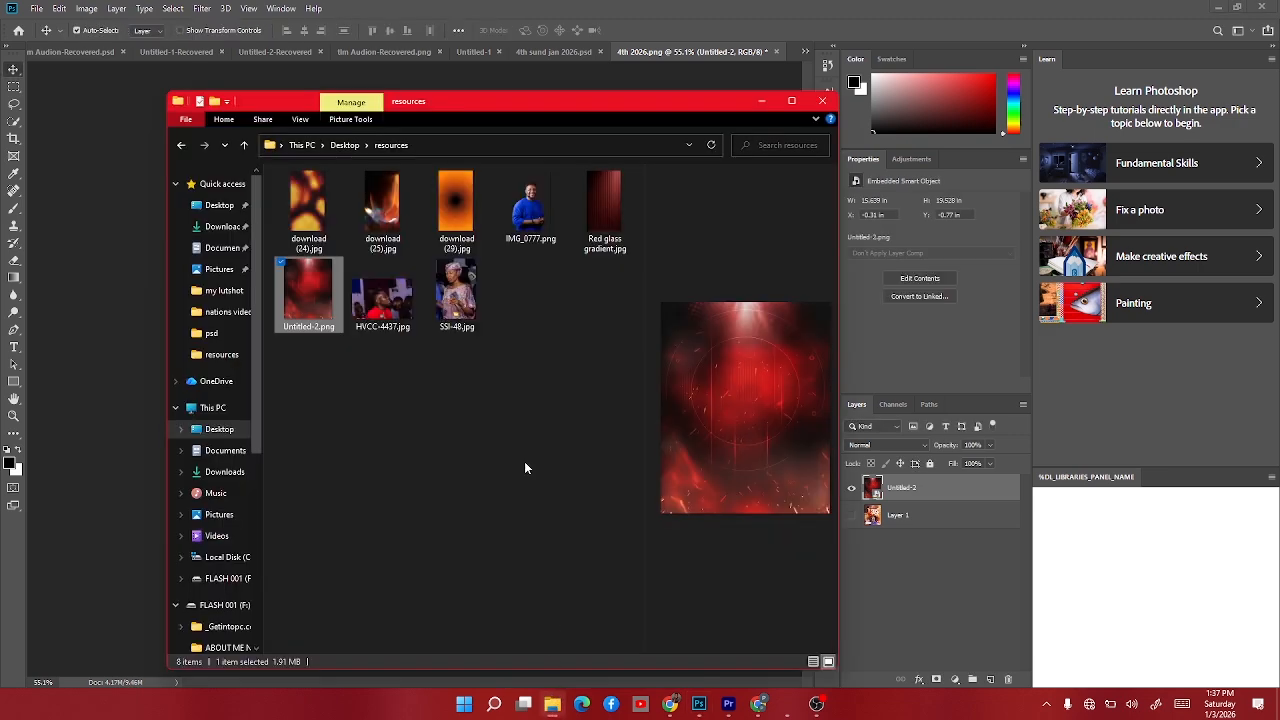
pyautogui.click(382, 230)
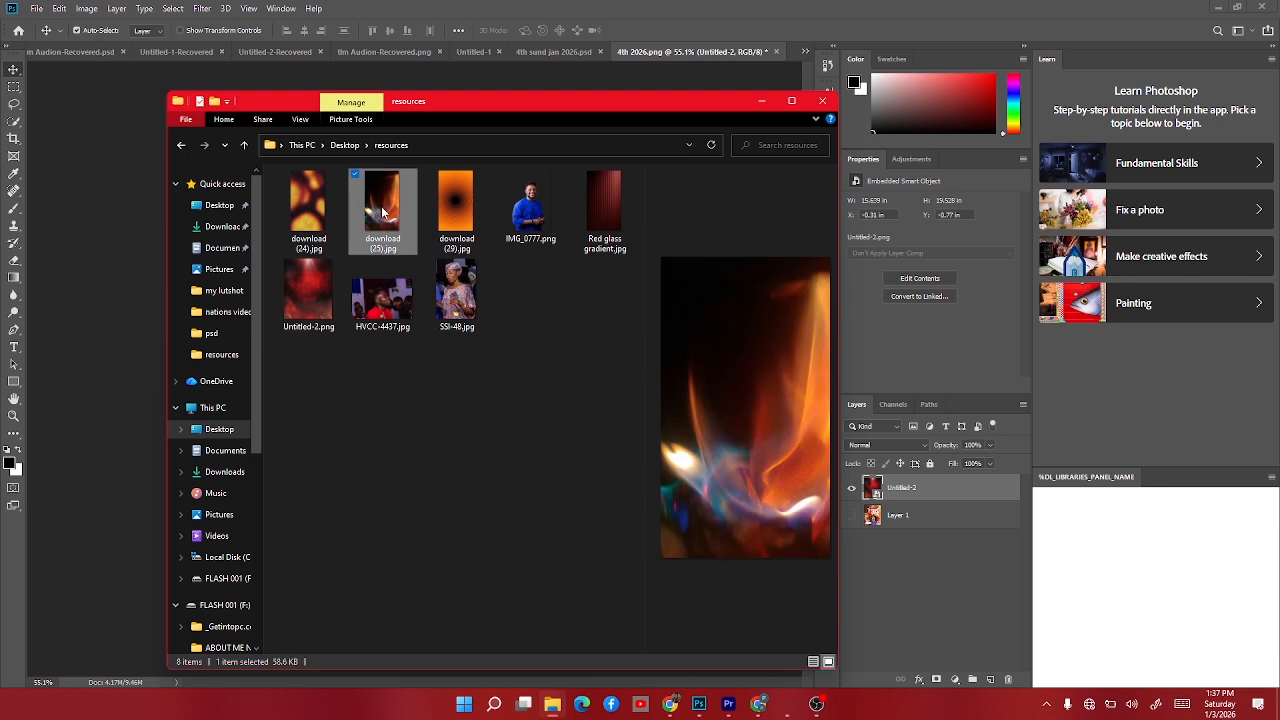
pyautogui.click(117, 345)
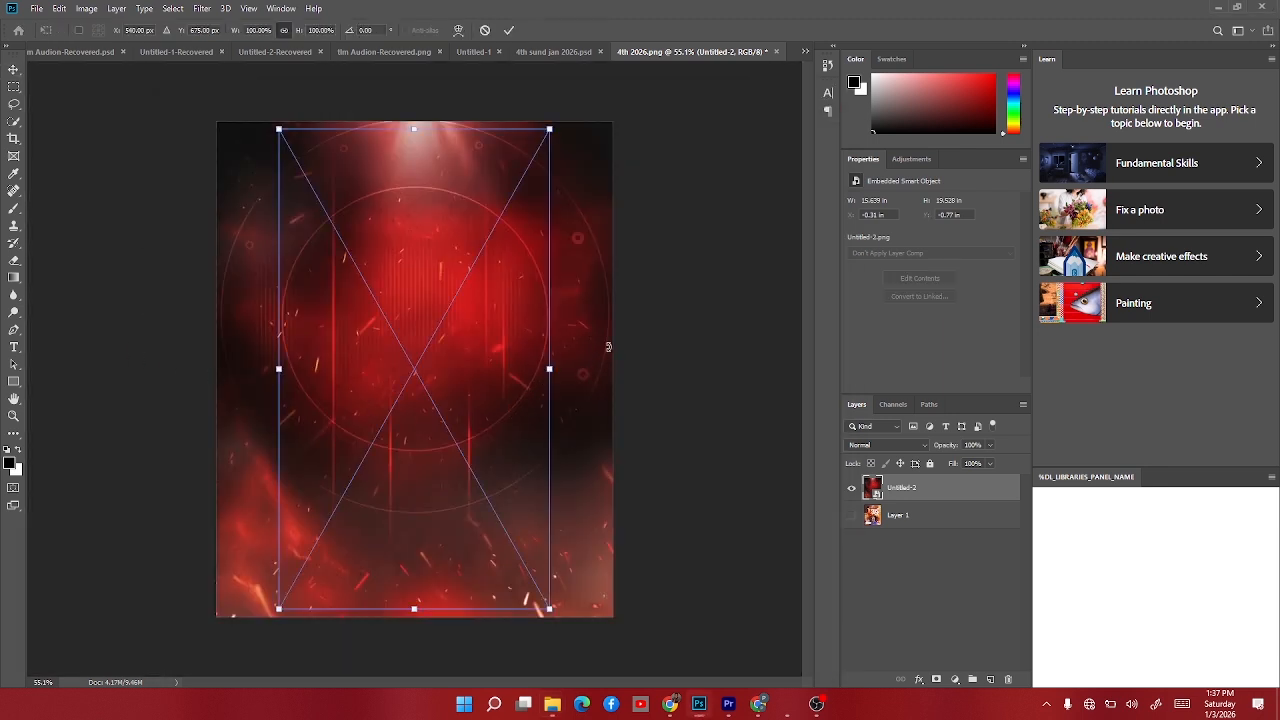
pyautogui.moveTo(548, 368); pyautogui.dragTo(586, 370)
pyautogui.press('Return')
# Set the download (25) layer's blend mode to Overlay and add a layer mask to it.
pyautogui.click(858, 443)
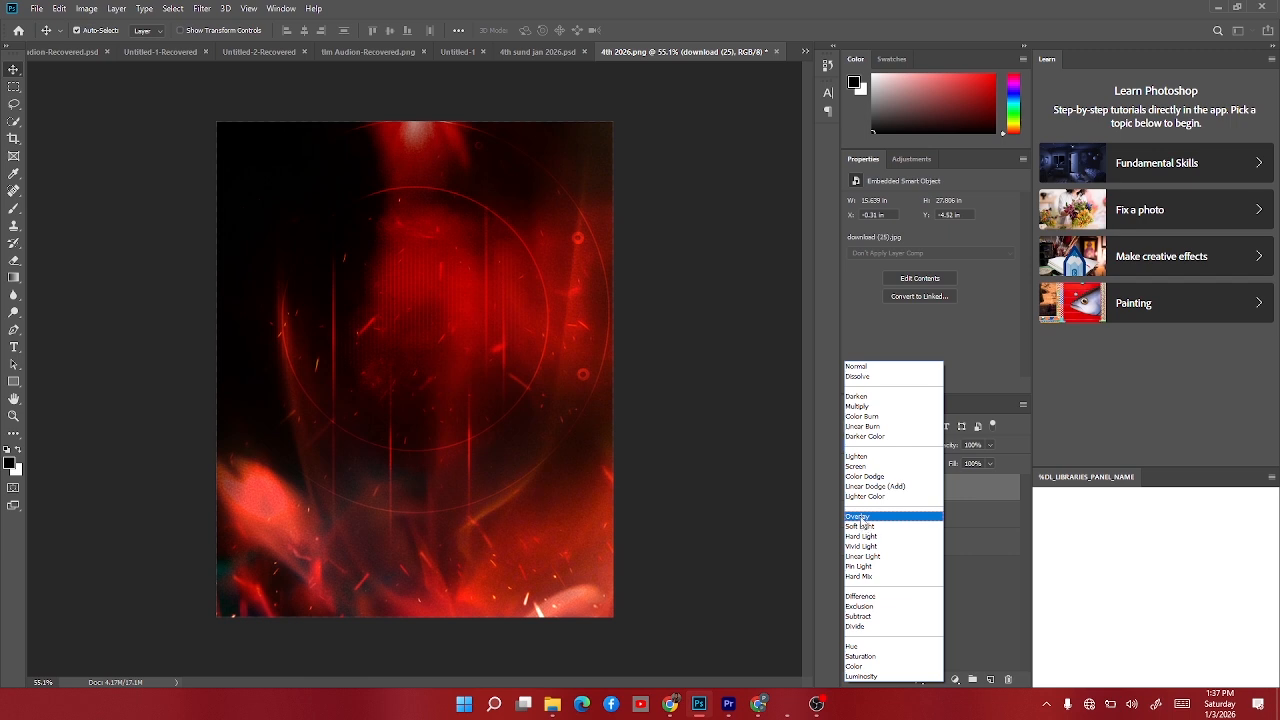
pyautogui.click(858, 517)
pyautogui.click(937, 680)
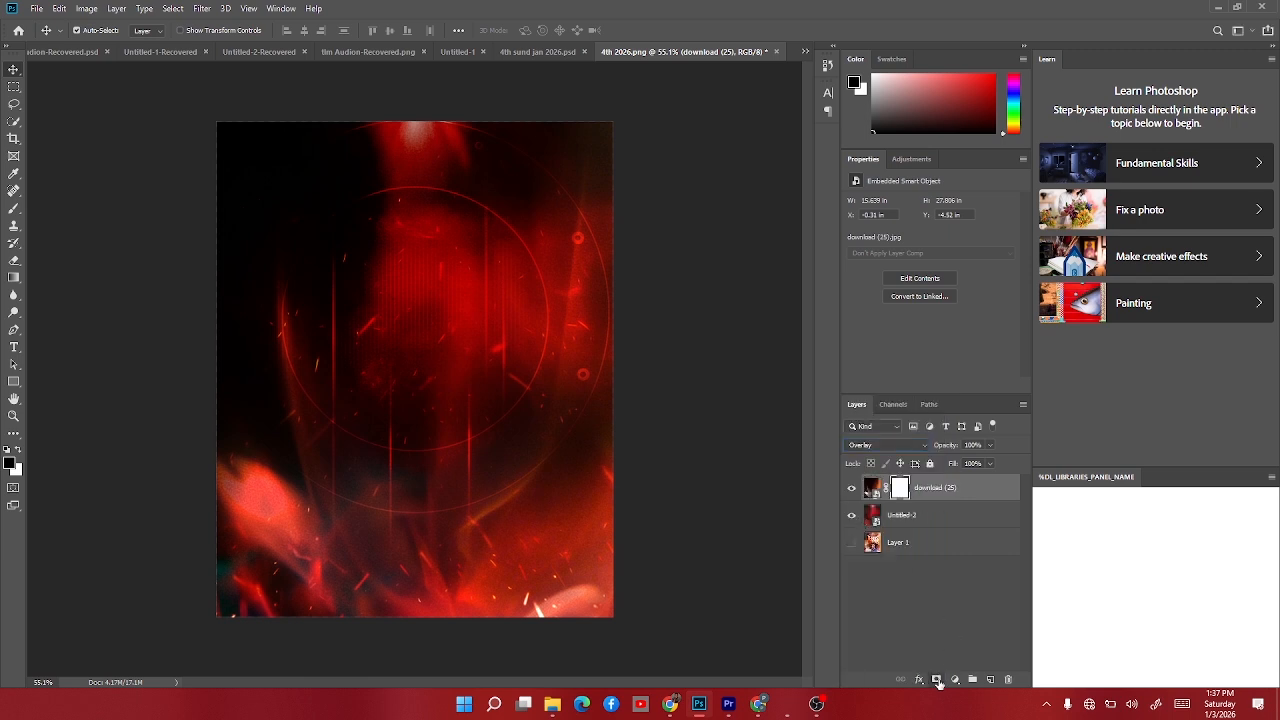
# Paint black on the download (25) mask with a large soft brush, keeping the flames only along the bottom, and compare the layer on and off.
pyautogui.press('b')
pyautogui.moveTo(426, 291)
pyautogui.mouseDown()
pyautogui.moveTo(405, 173)
pyautogui.moveTo(160, 234)
pyautogui.moveTo(274, 177)
pyautogui.mouseUp()
pyautogui.press(']')
pyautogui.press(']')
pyautogui.press(']')
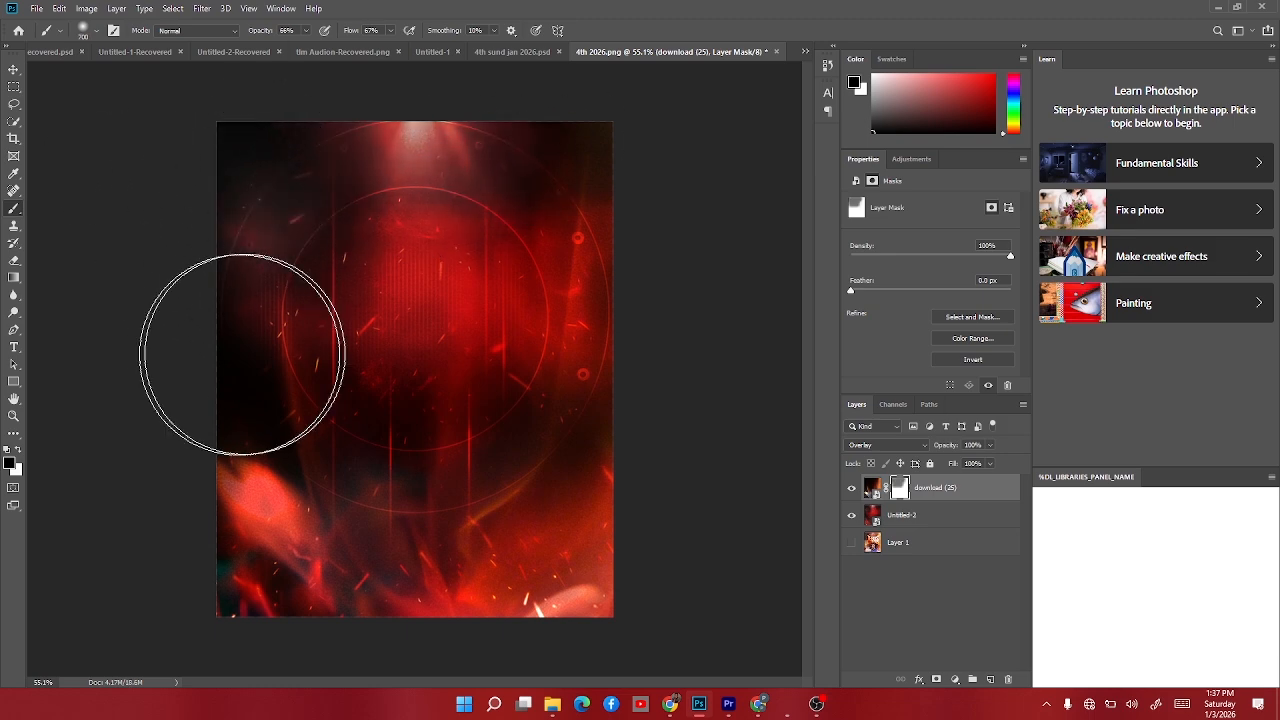
pyautogui.moveTo(242, 354)
pyautogui.mouseDown()
pyautogui.moveTo(267, 384)
pyautogui.moveTo(483, 406)
pyautogui.mouseUp()
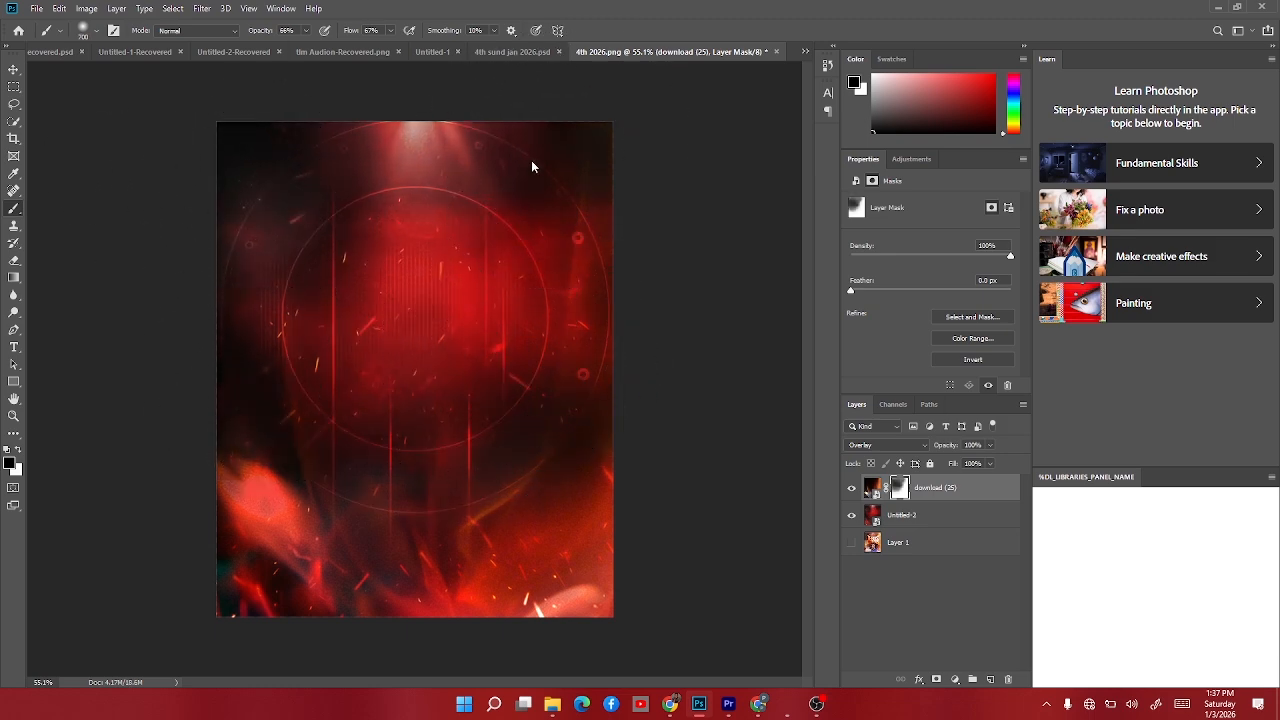
pyautogui.moveTo(532, 167)
pyautogui.mouseDown()
pyautogui.moveTo(394, 217)
pyautogui.moveTo(383, 360)
pyautogui.mouseUp()
pyautogui.press(']')
pyautogui.moveTo(414, 414)
pyautogui.mouseDown()
pyautogui.moveTo(480, 386)
pyautogui.moveTo(553, 305)
pyautogui.mouseUp()
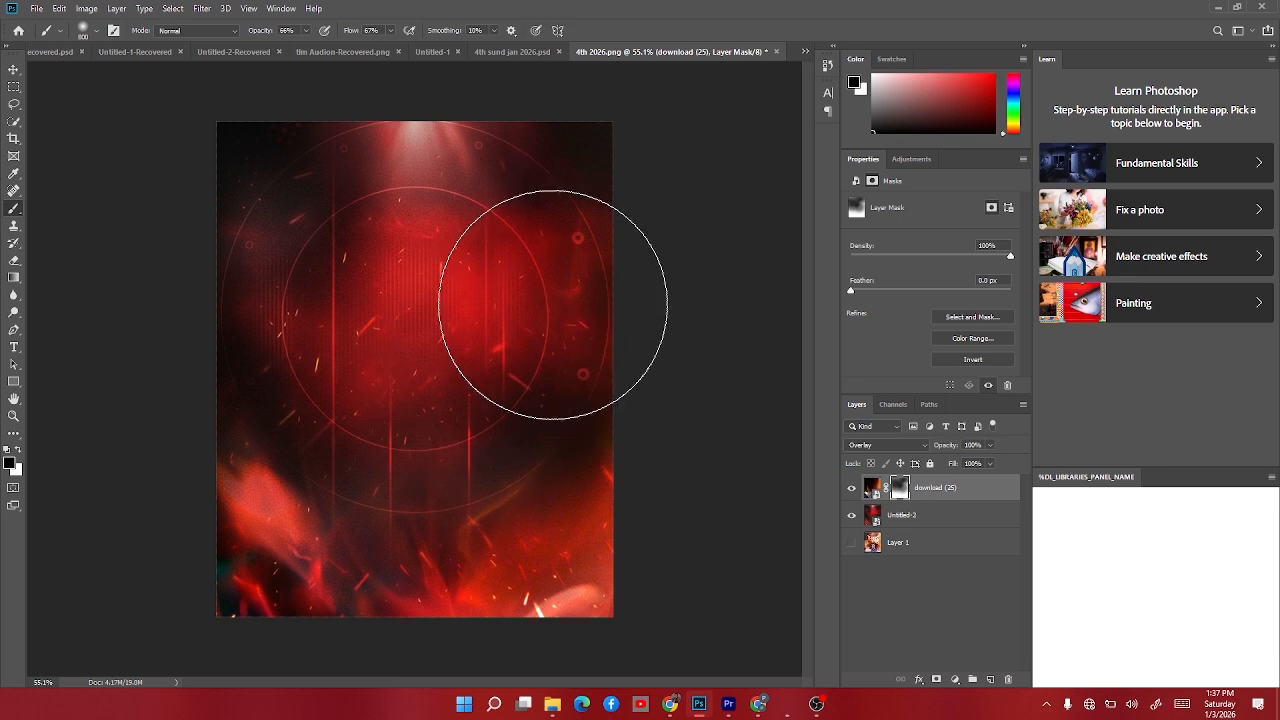
pyautogui.moveTo(286, 163)
pyautogui.mouseDown()
pyautogui.moveTo(394, 410)
pyautogui.moveTo(491, 437)
pyautogui.mouseUp()
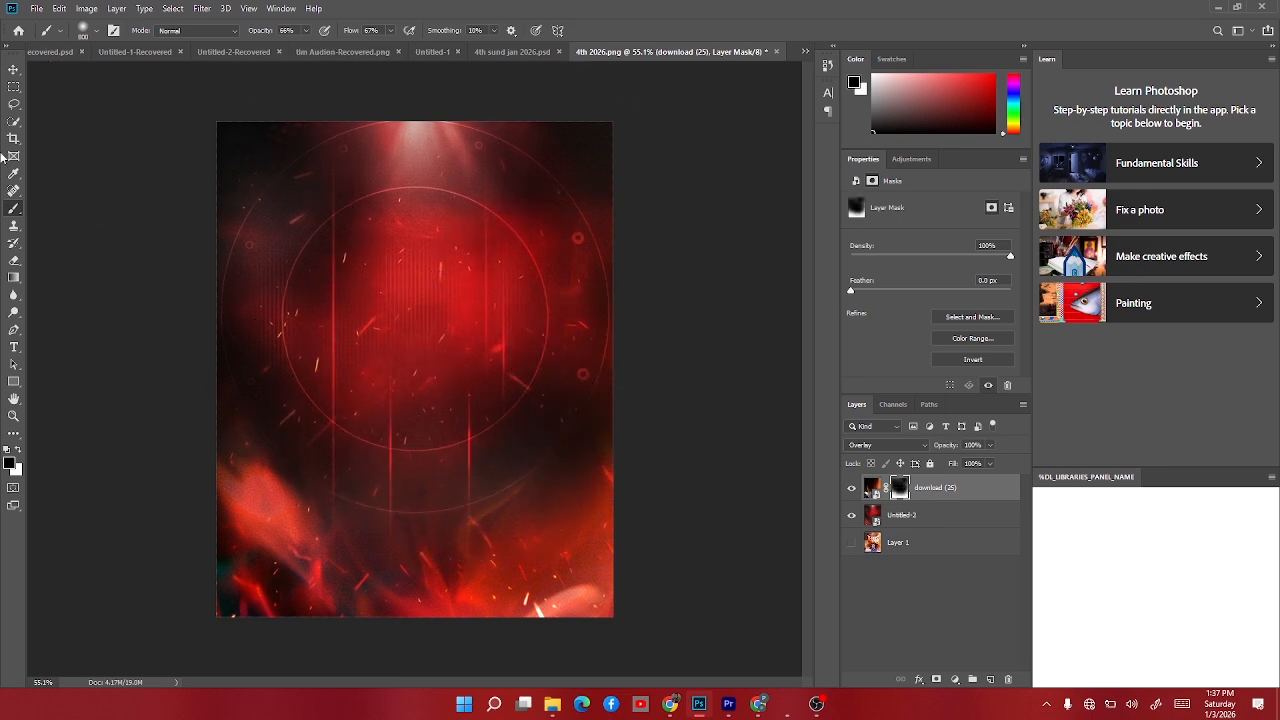
pyautogui.click(14, 69)
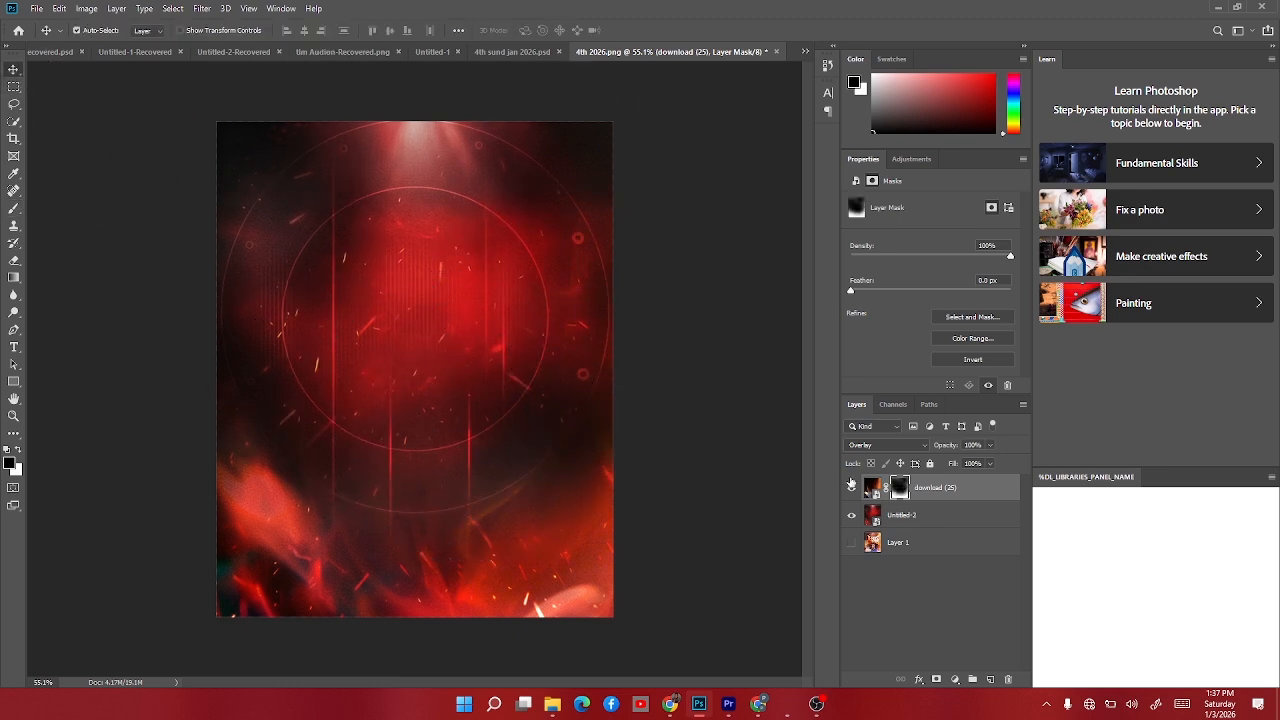
pyautogui.click(852, 486)
pyautogui.click(853, 487)
pyautogui.click(853, 487)
pyautogui.click(853, 487)
# Group the download (25) and Untitled-2 layers and name the group bg.
pyautogui.click(14, 347)
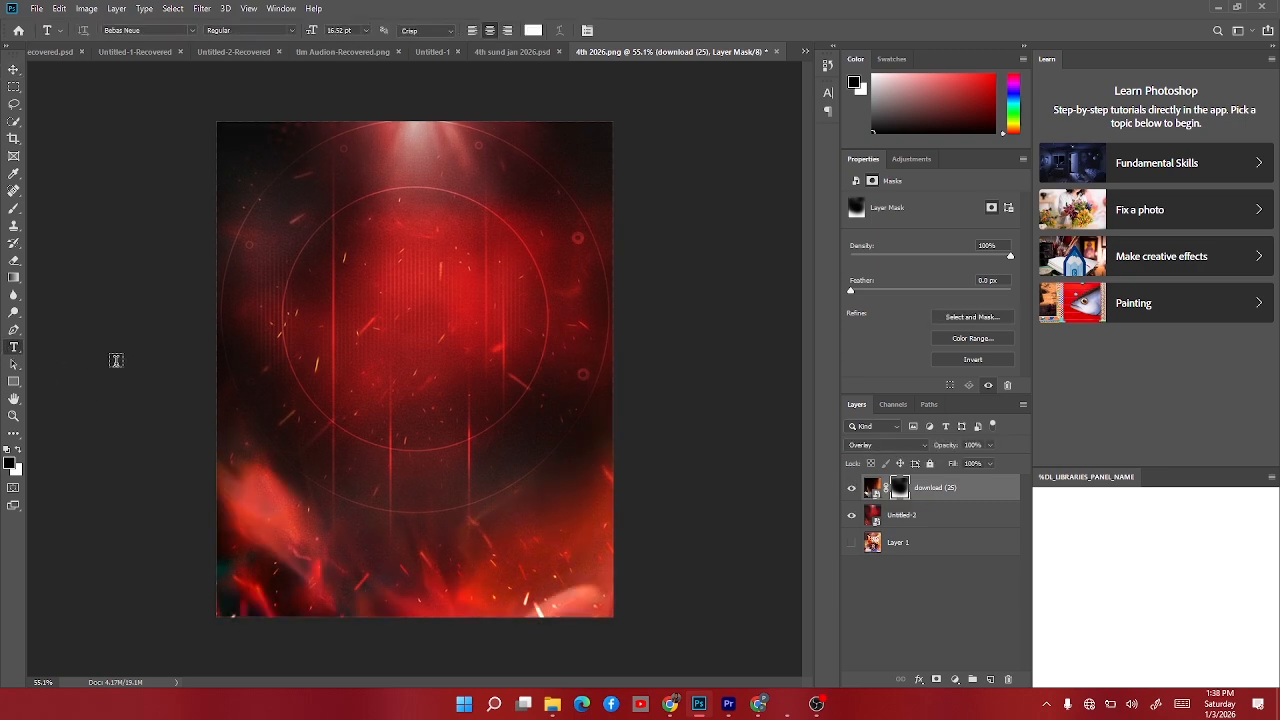
pyautogui.click(950, 487)
pyautogui.keyDown('shift'); pyautogui.click(938, 516); pyautogui.keyUp('shift')
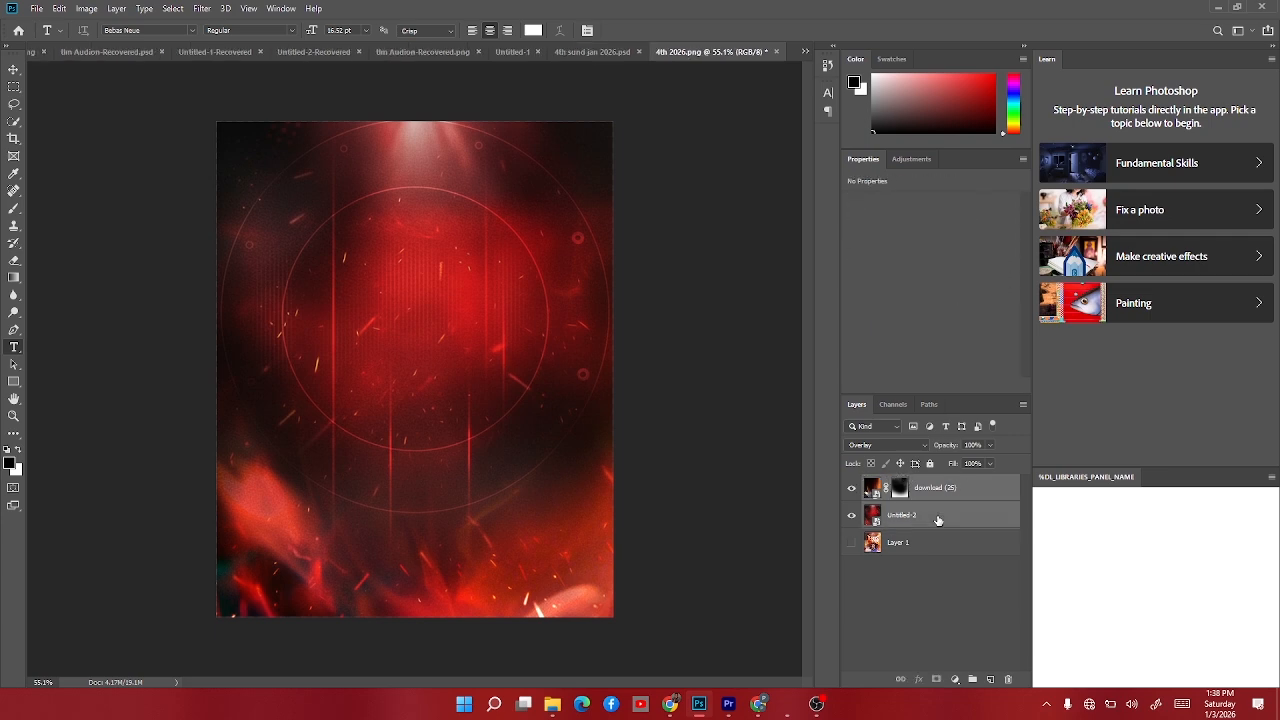
pyautogui.hotkey('ctrl', 'g')
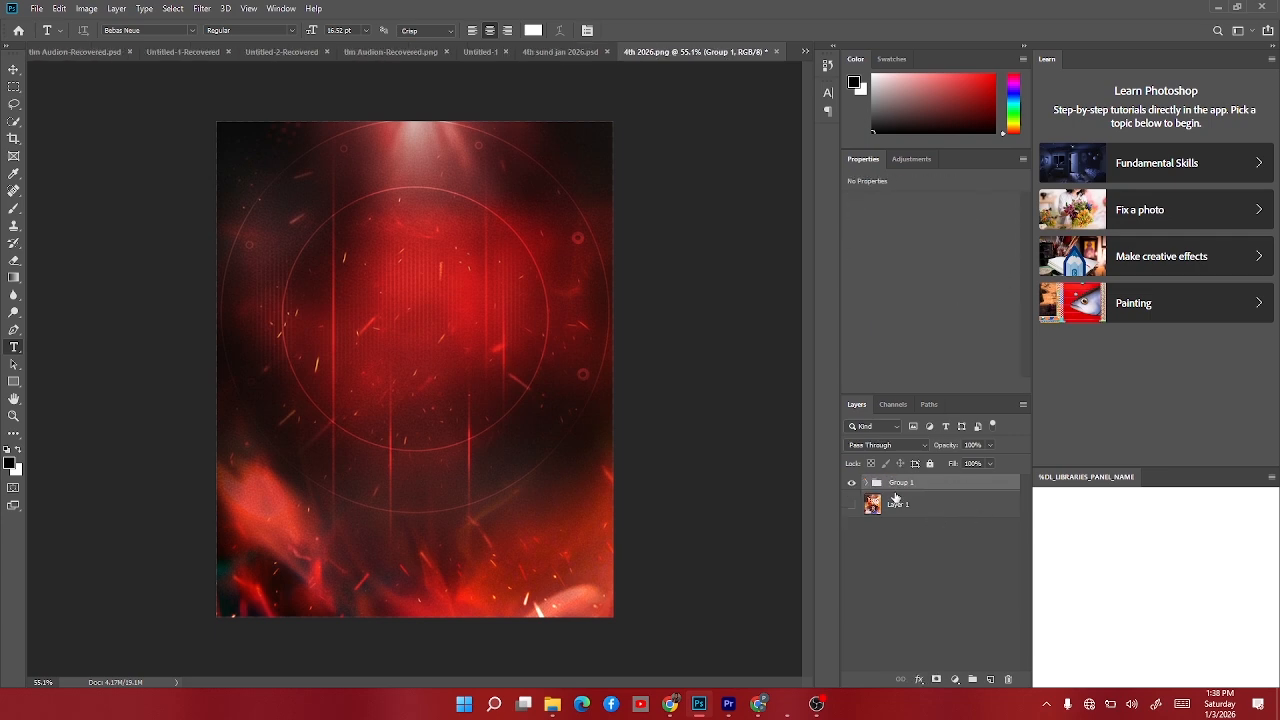
pyautogui.doubleClick(901, 483)
pyautogui.write('B')
pyautogui.press('Return')
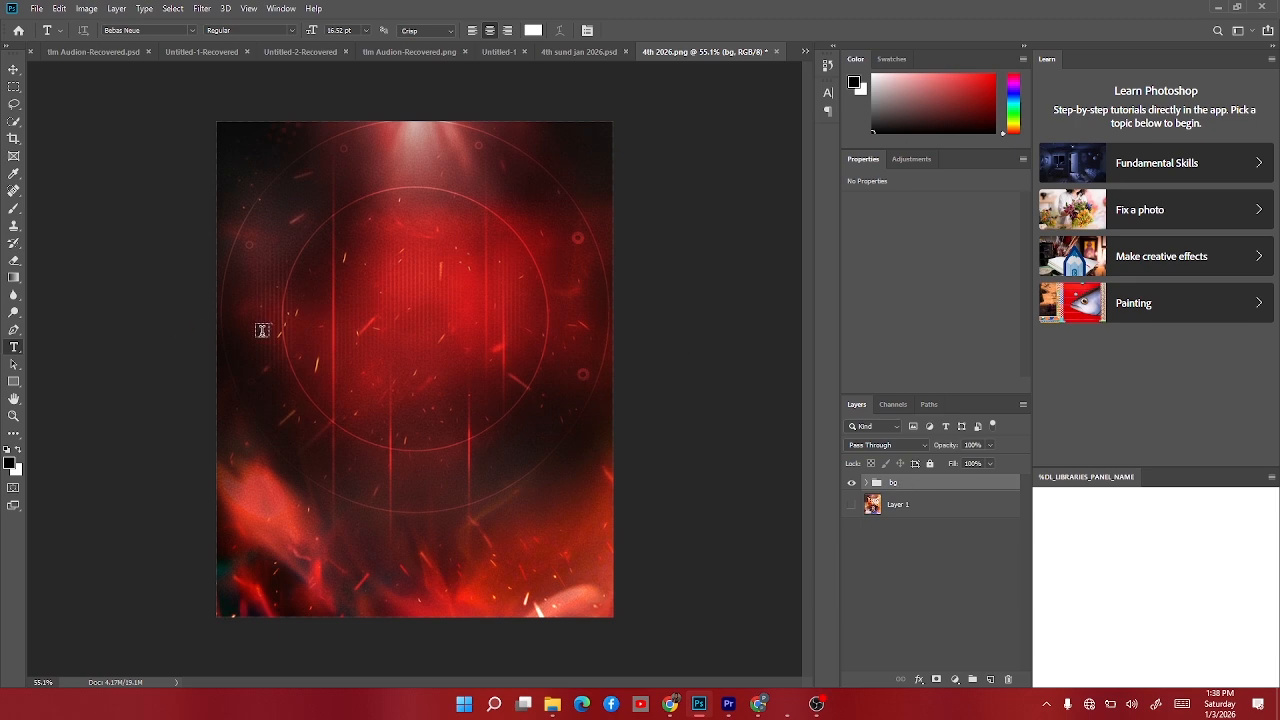
# Add the white text "Jesus" in Bebas Neue and enlarge it to about 388.5 pt in the upper middle of the poster.
pyautogui.click(326, 354)
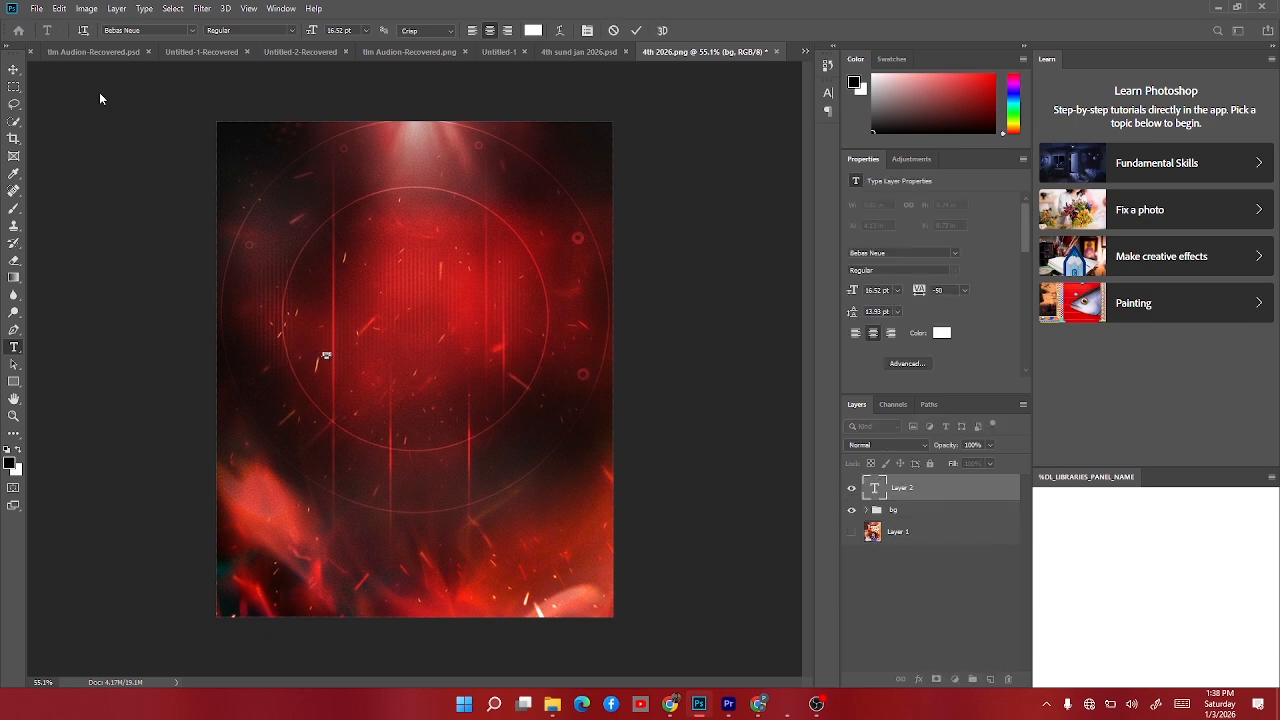
pyautogui.click(14, 69)
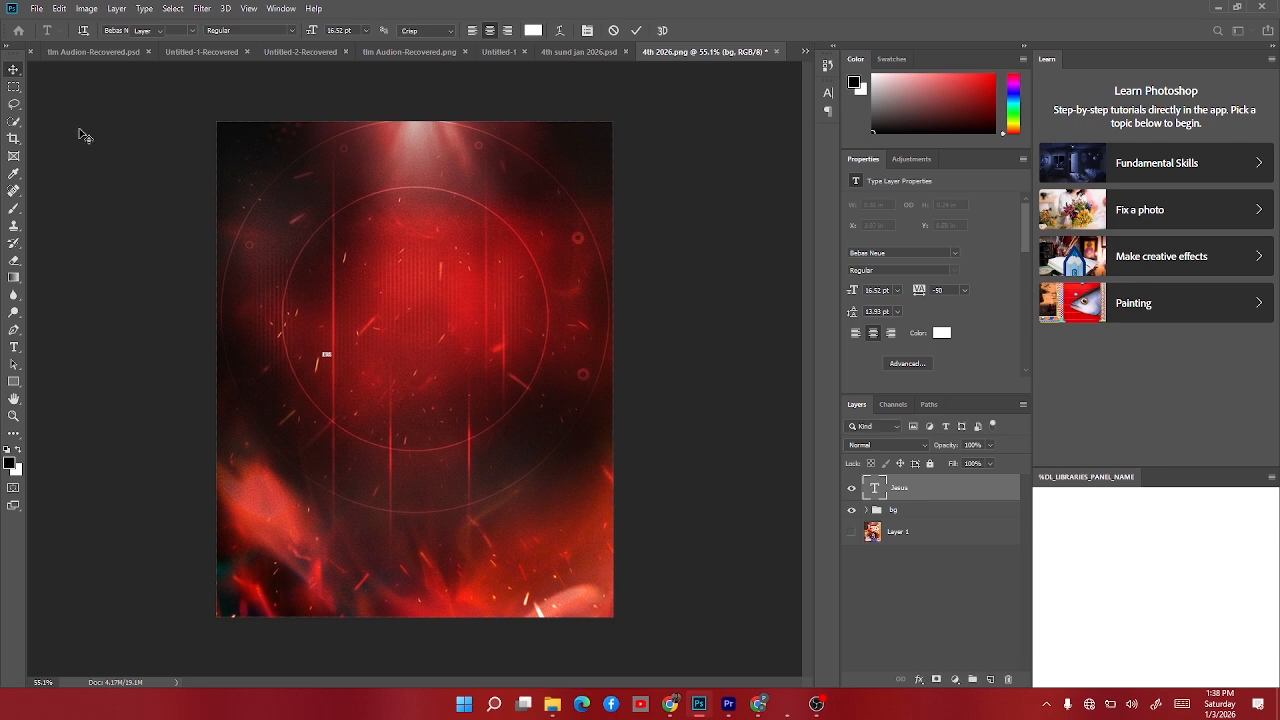
pyautogui.hotkey('ctrl', 't')
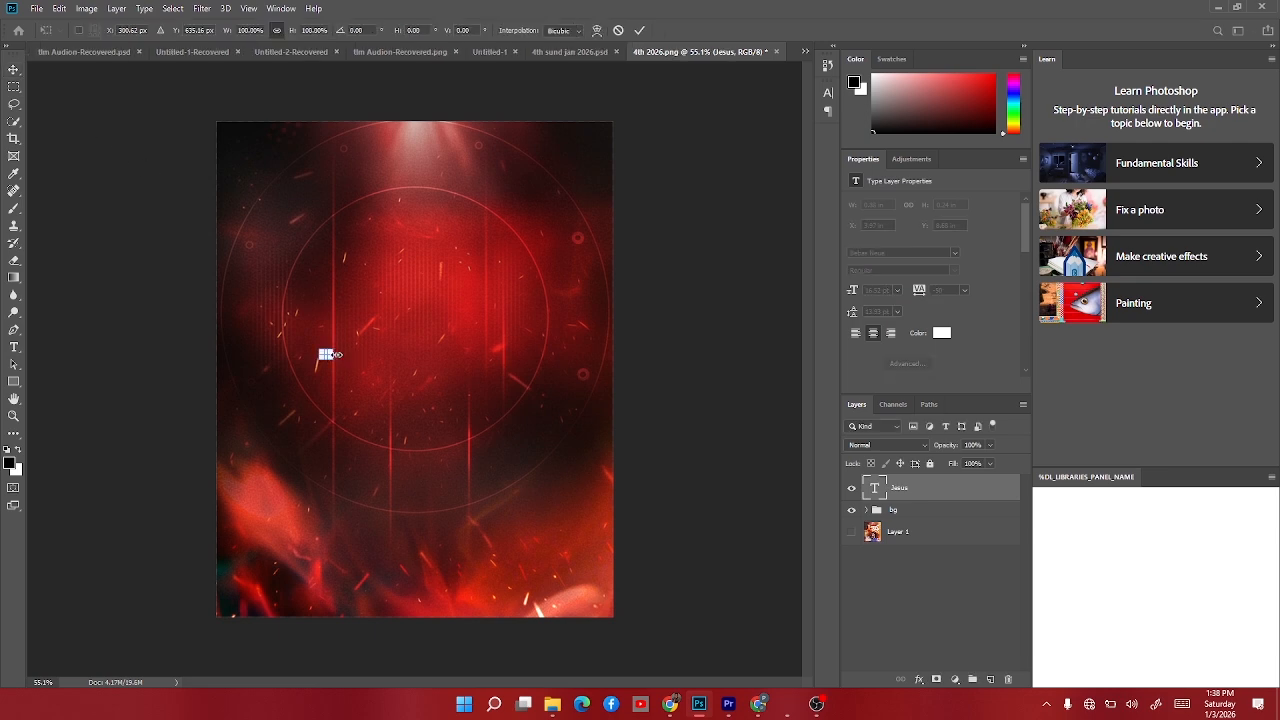
pyautogui.moveTo(330, 354); pyautogui.dragTo(461, 302)
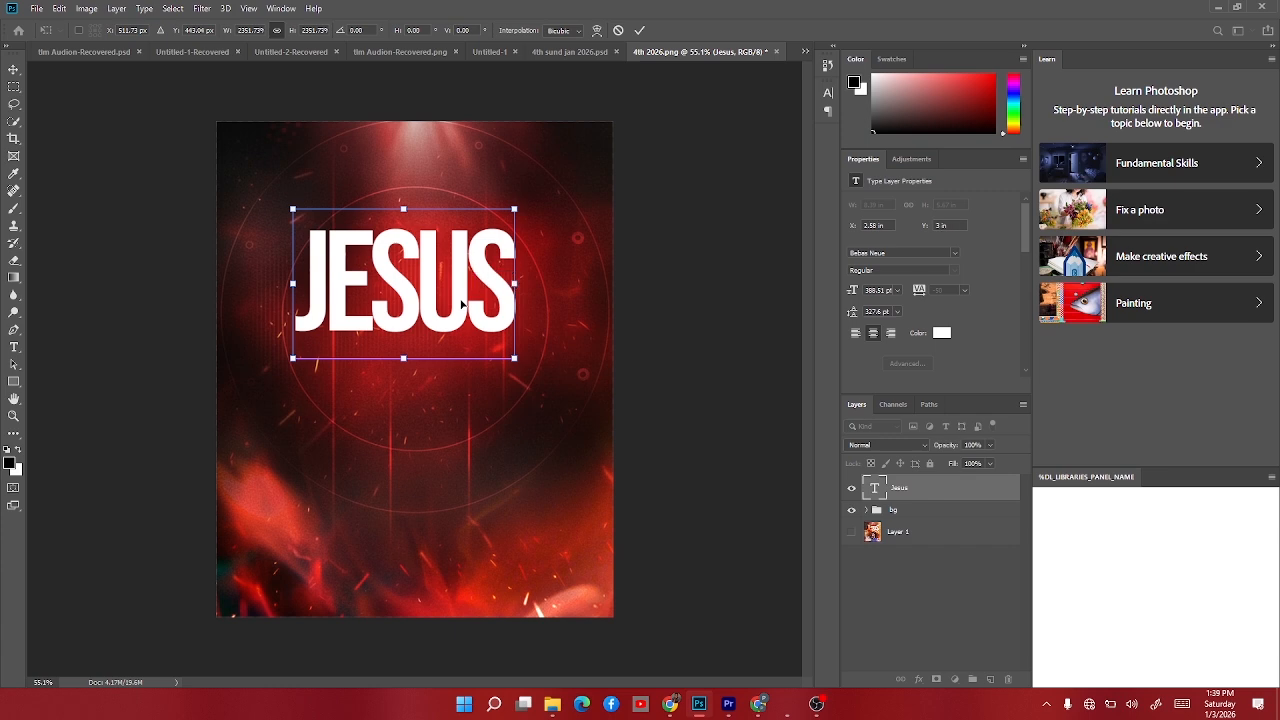
pyautogui.press('Return')
pyautogui.click(902, 252)
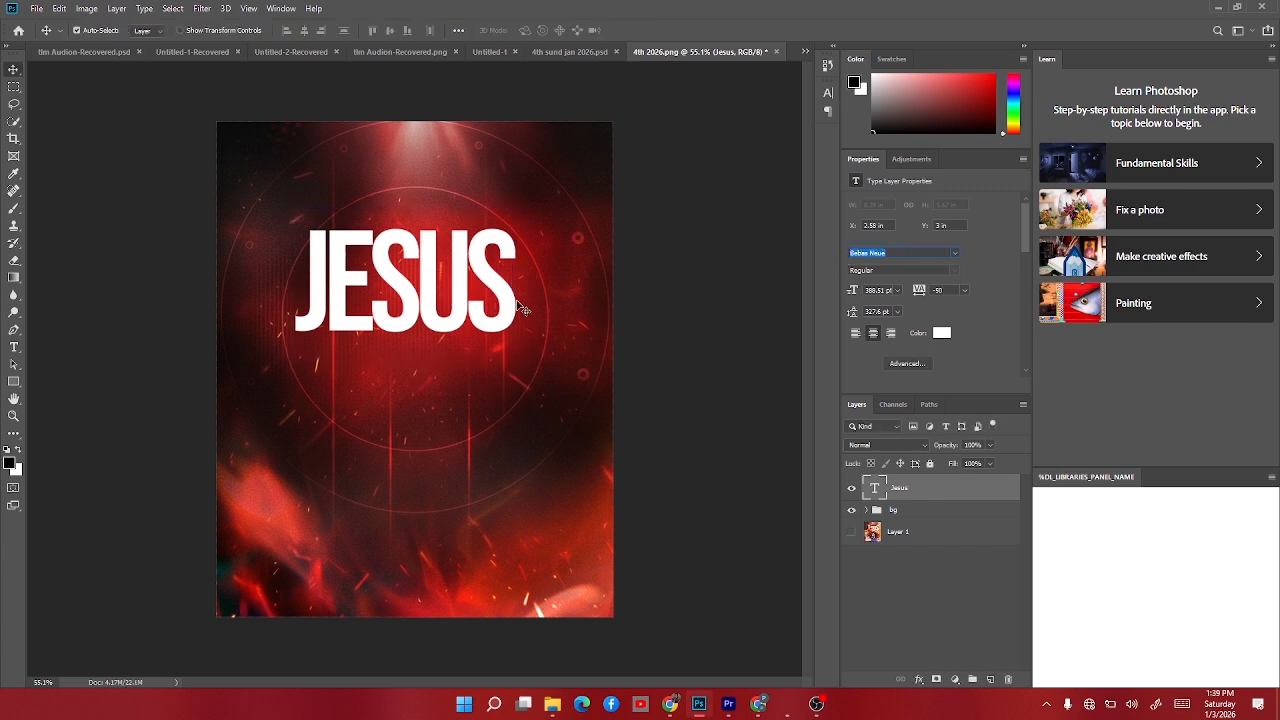
pyautogui.press('Escape')
pyautogui.moveTo(517, 318); pyautogui.dragTo(514, 343)
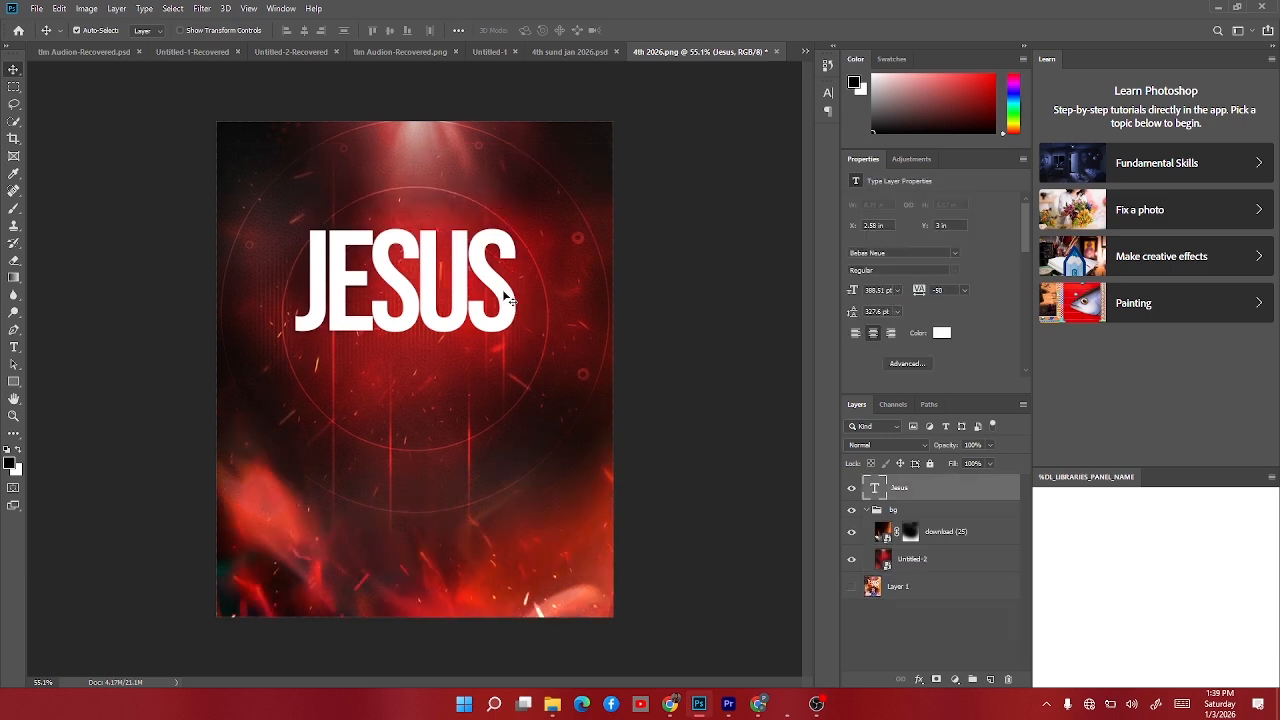
# Duplicate the JESUS text just beneath the original and change the copy's wording to "as the way".
pyautogui.hotkey('ctrl', 'j')
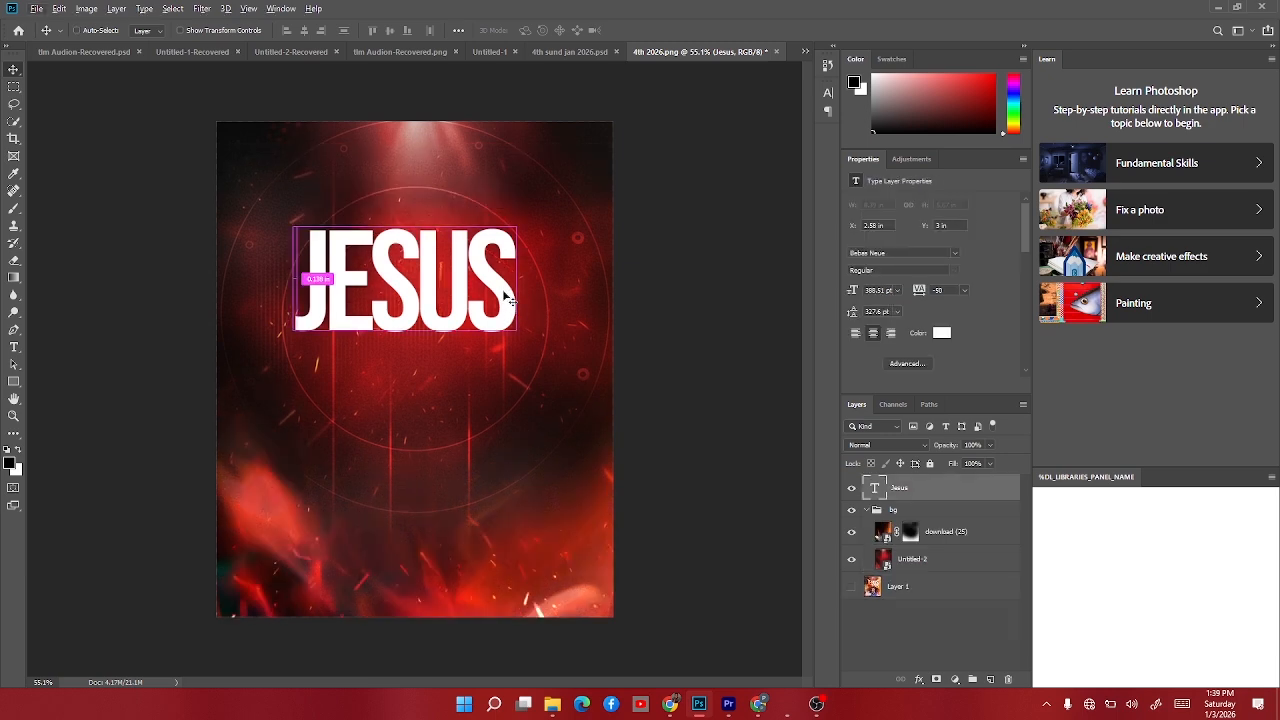
pyautogui.moveTo(507, 297); pyautogui.dragTo(520, 410)
pyautogui.press('t')
pyautogui.doubleClick(517, 404)
pyautogui.write('AS')
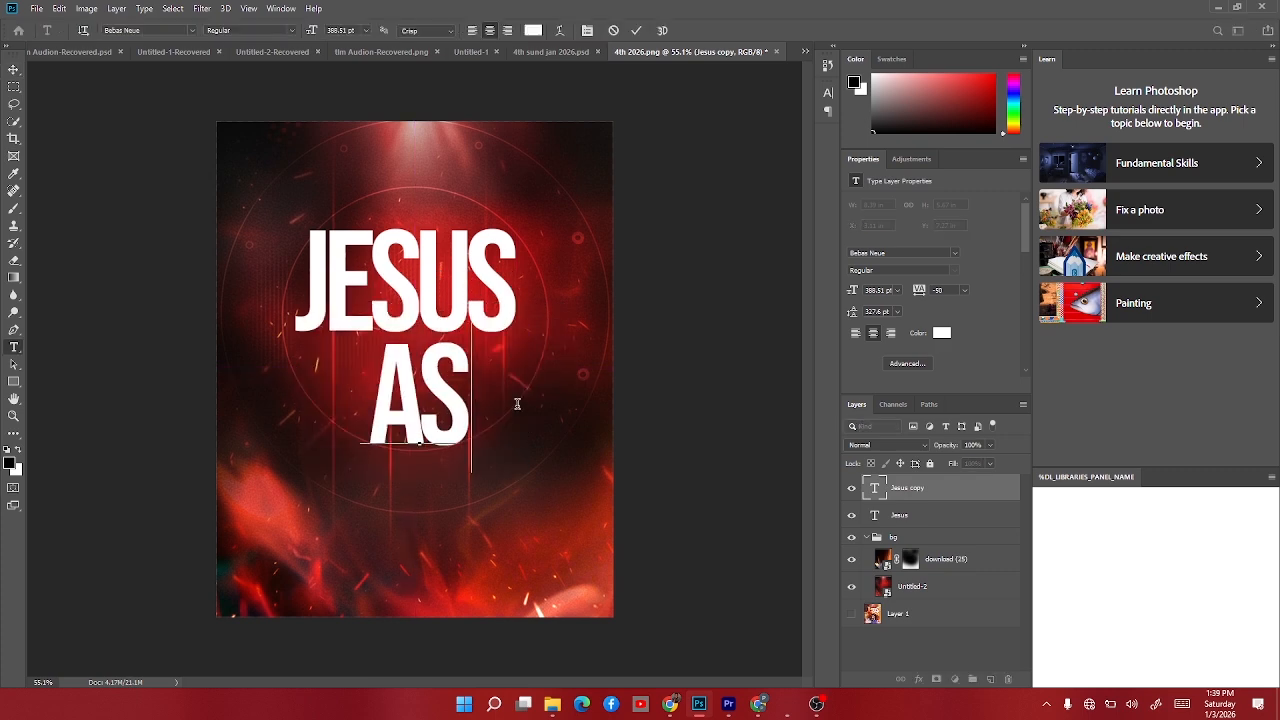
pyautogui.write(' THE WAY')
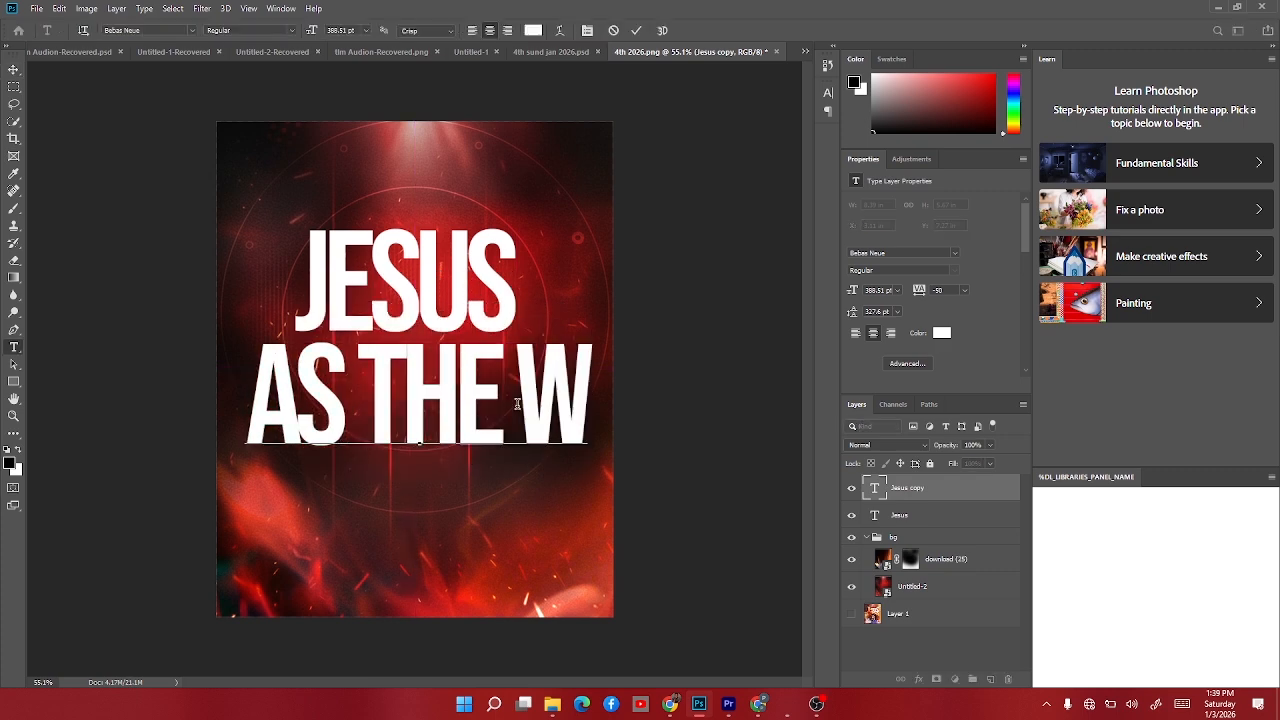
pyautogui.click(14, 69)
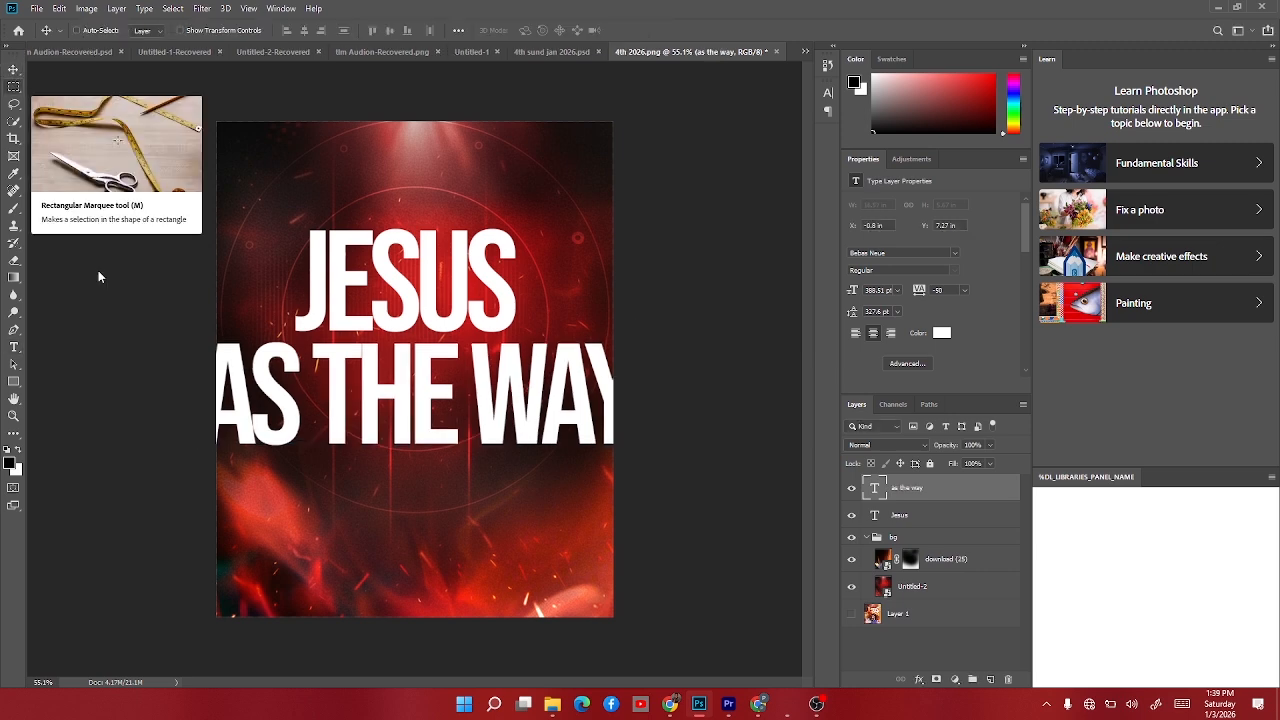
# Scale the AS THE WAY text to about 50% to match the width of JESUS and nudge it up closer beneath that word.
pyautogui.hotkey('ctrl', 't')
pyautogui.moveTo(199, 397); pyautogui.dragTo(317, 366)
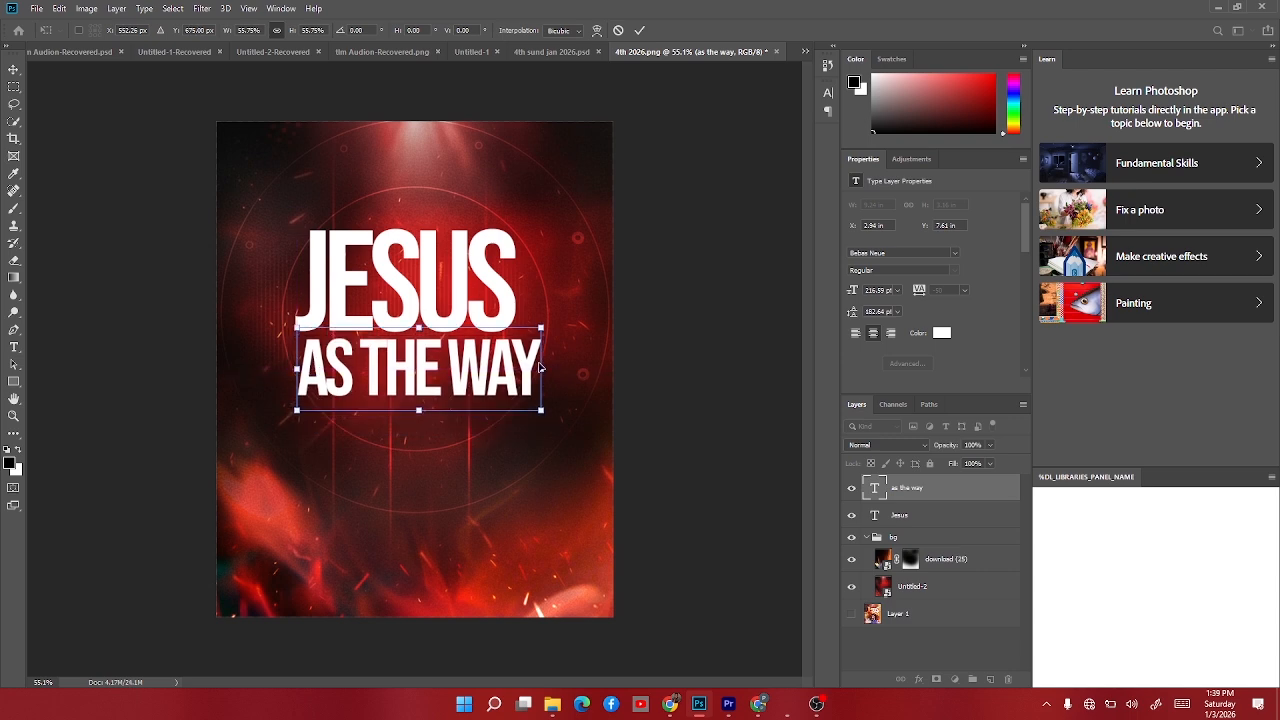
pyautogui.moveTo(540, 370); pyautogui.dragTo(516, 372)
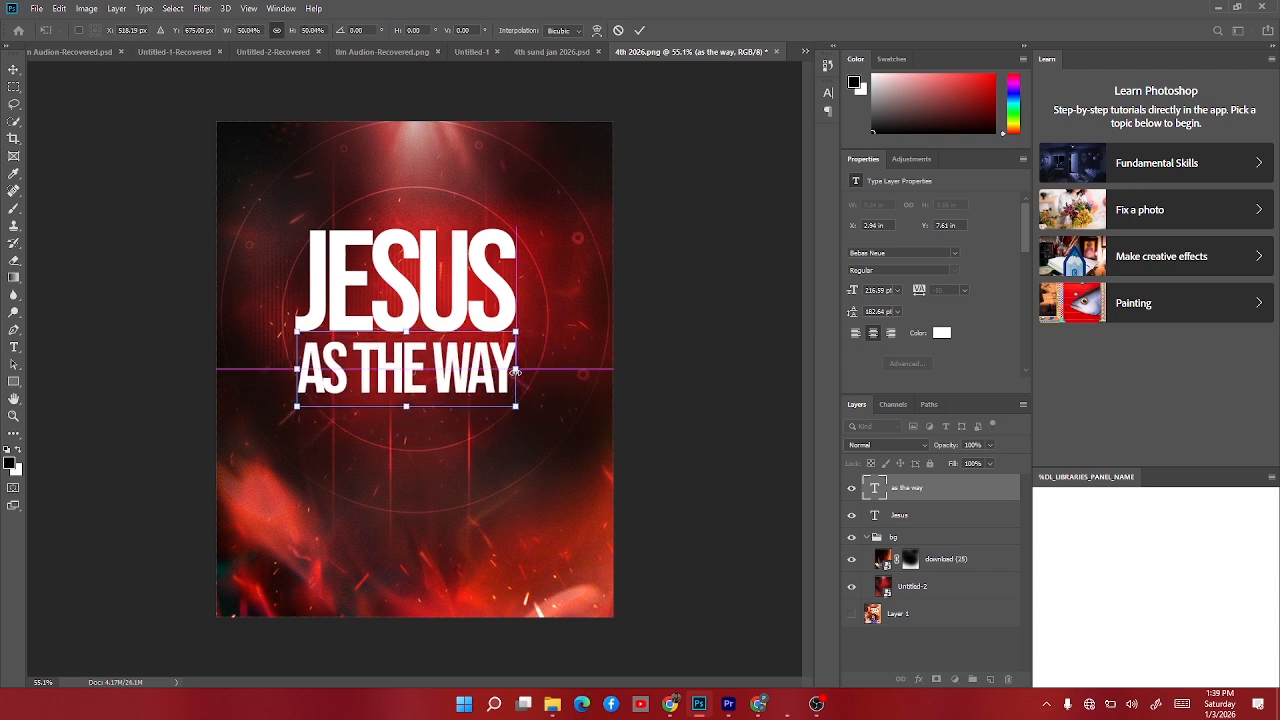
pyautogui.press('Return')
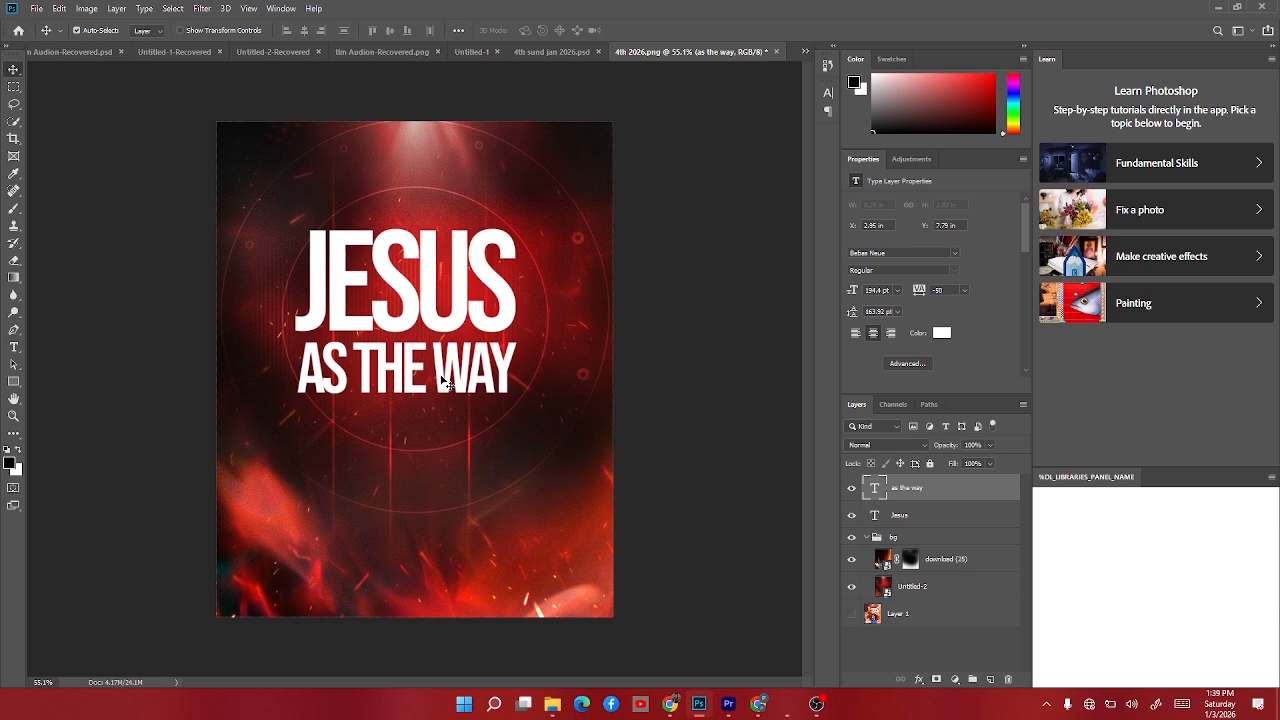
pyautogui.press('Up')
pyautogui.press('Up')
pyautogui.press('Up')
pyautogui.press('Up')
pyautogui.press('Up')
pyautogui.press('Up')
pyautogui.press('Up')
pyautogui.press('Up')
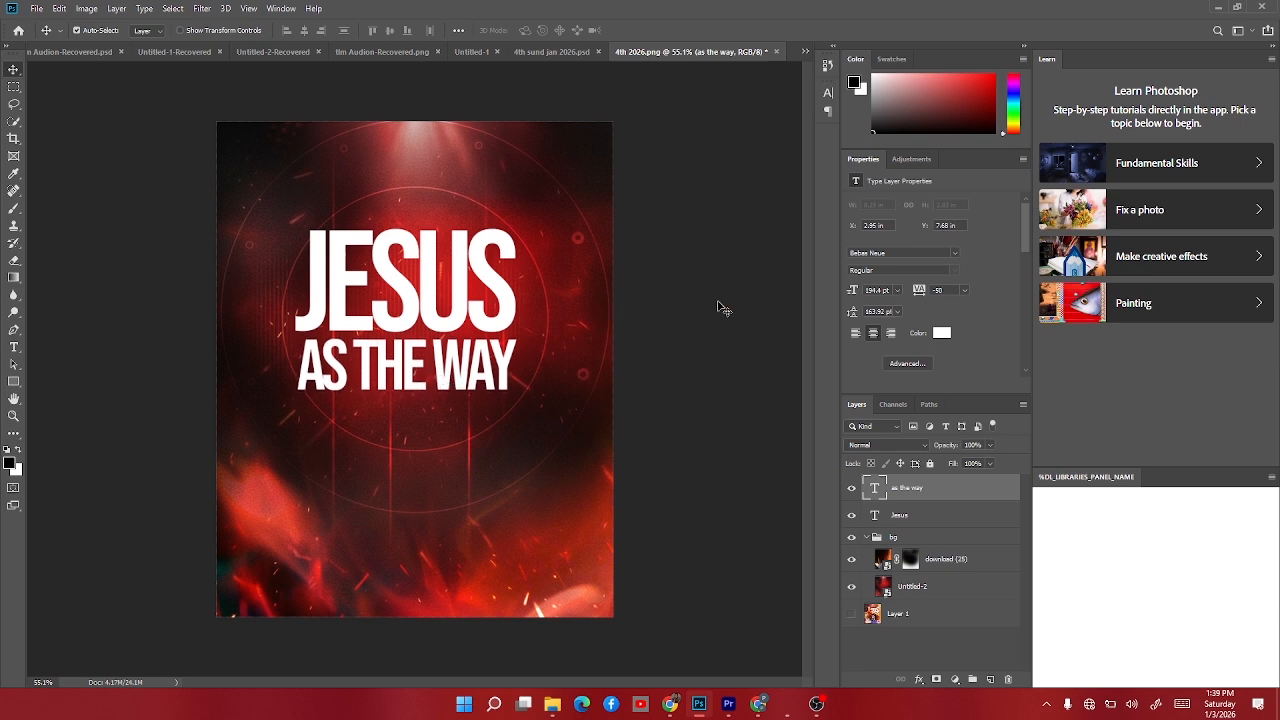
# Convert the Jesus and as the way text layers together into one smart object.
pyautogui.keyDown('shift'); pyautogui.click(935, 520); pyautogui.keyUp('shift')
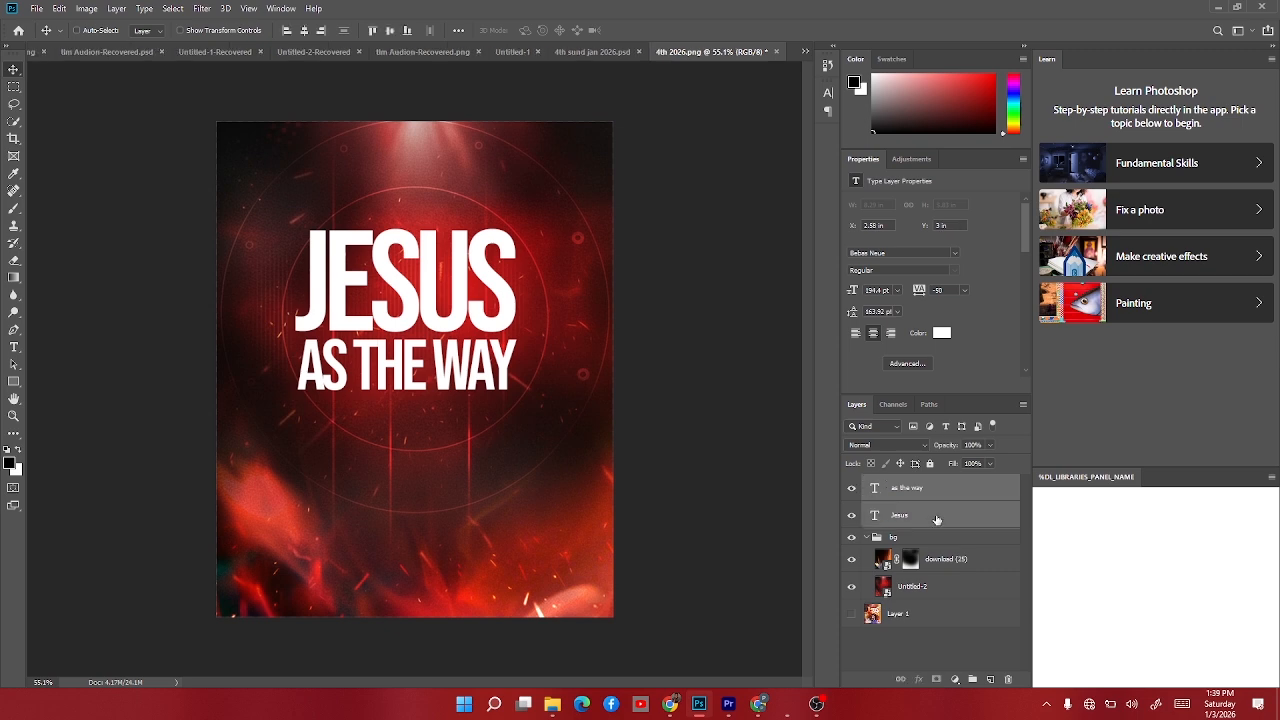
pyautogui.rightClick(937, 519)
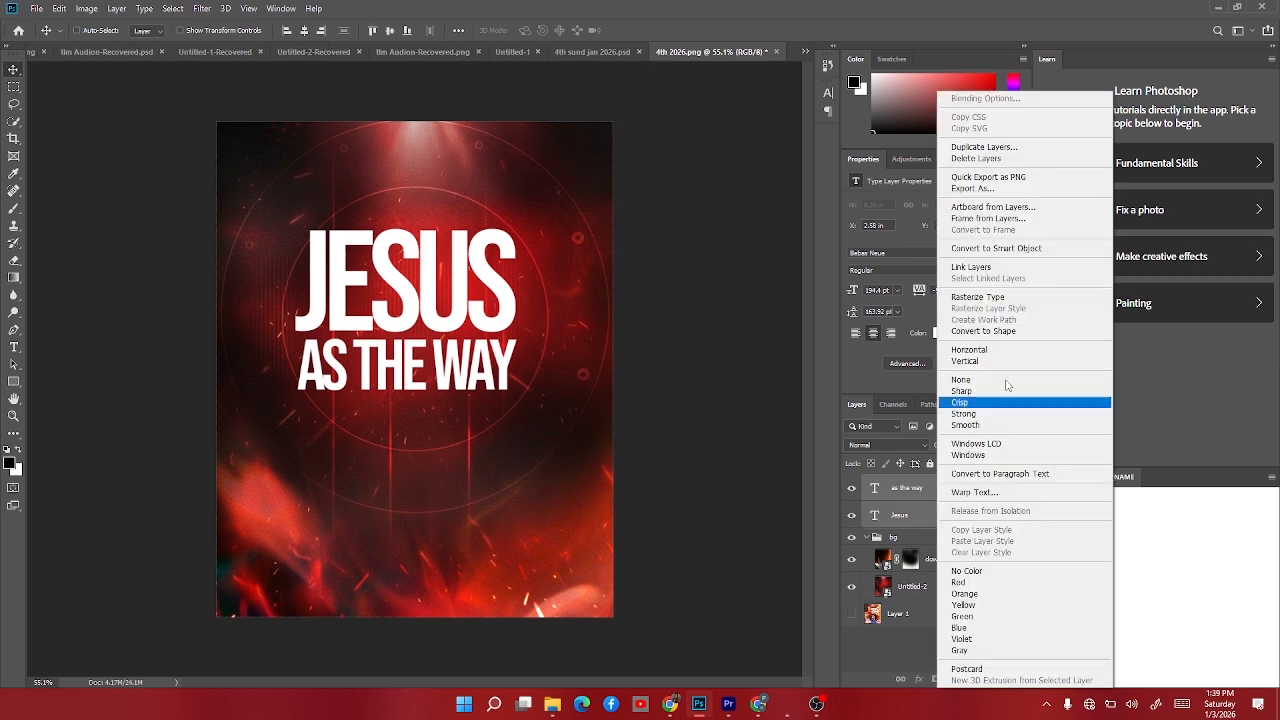
pyautogui.click(1041, 248)
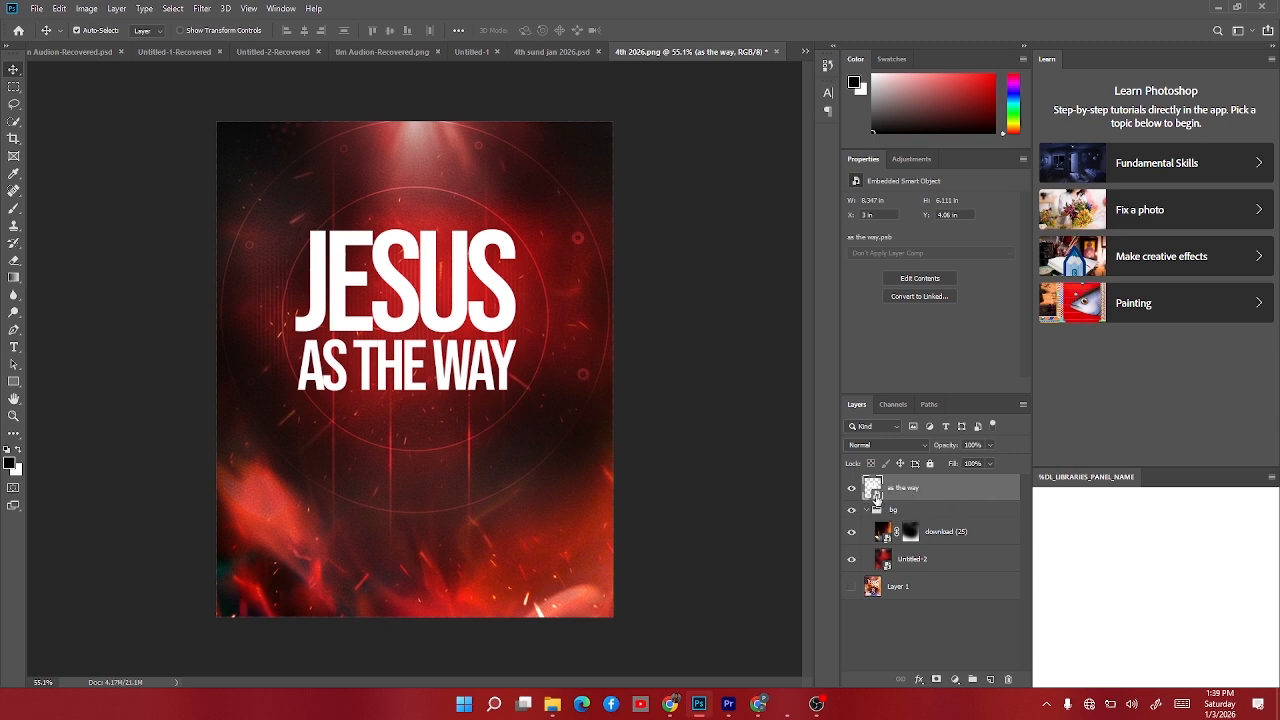
# Open the title smart object's contents to inspect its editable text layers, and return to the poster.
pyautogui.doubleClick(876, 494)
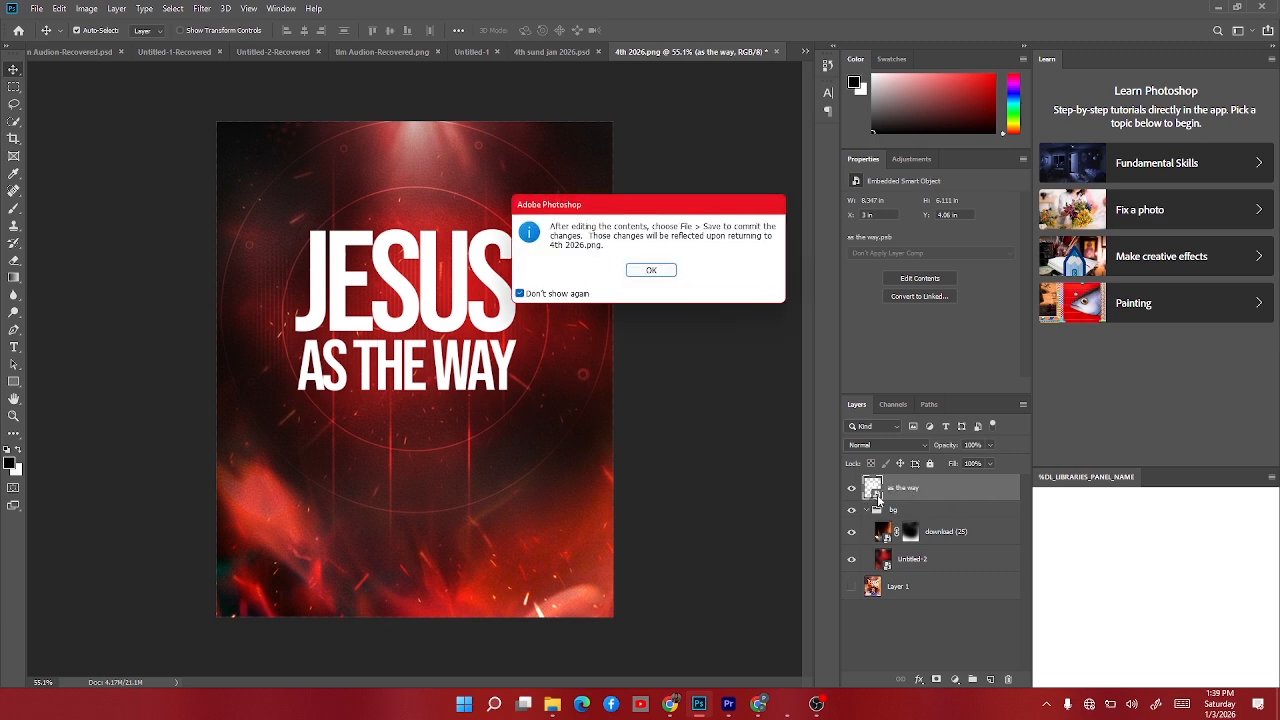
pyautogui.click(667, 272)
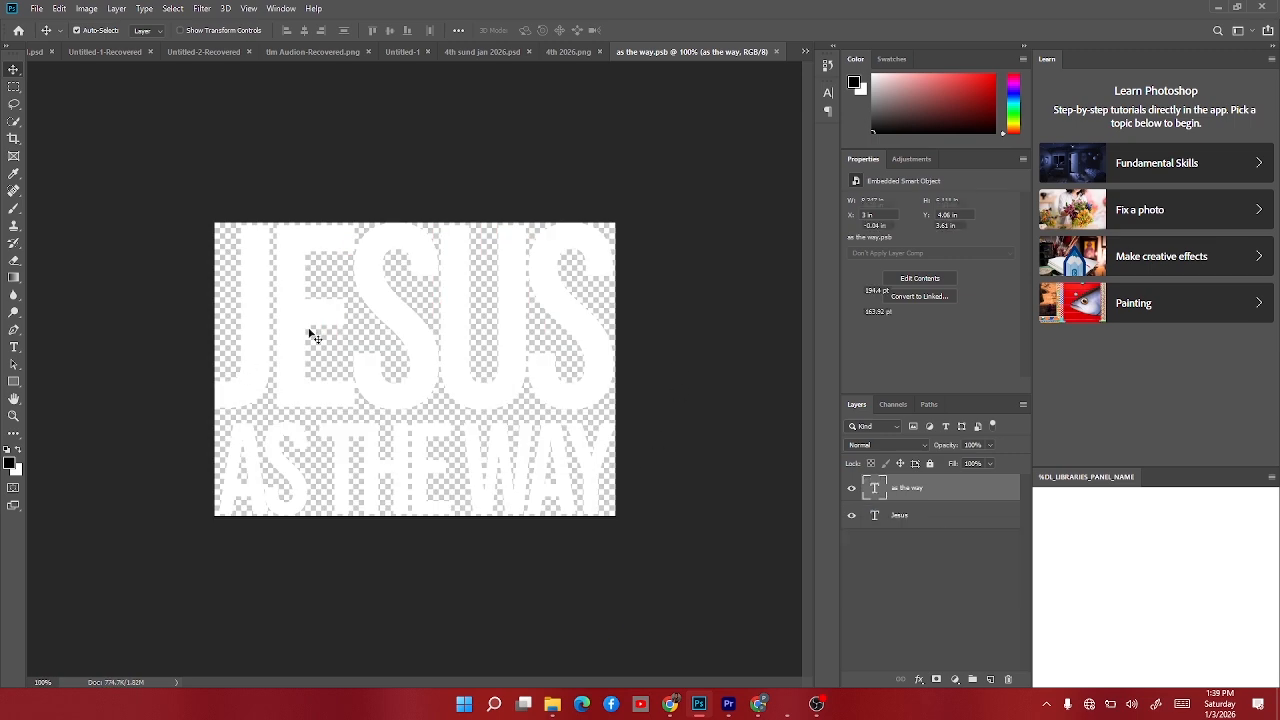
pyautogui.click(777, 52)
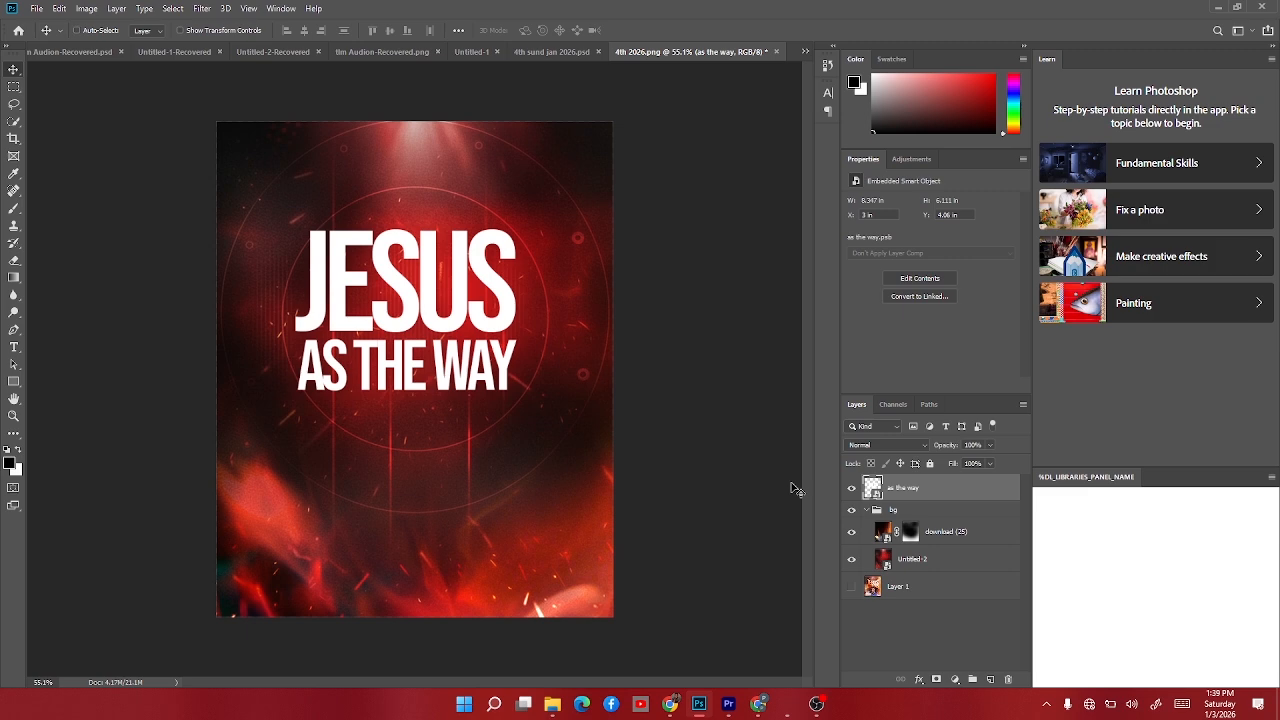
# Apply a Custom warp to the title smart object, pulling all four corners outward so the lettering flares at its ends.
pyautogui.hotkey('ctrl', 't')
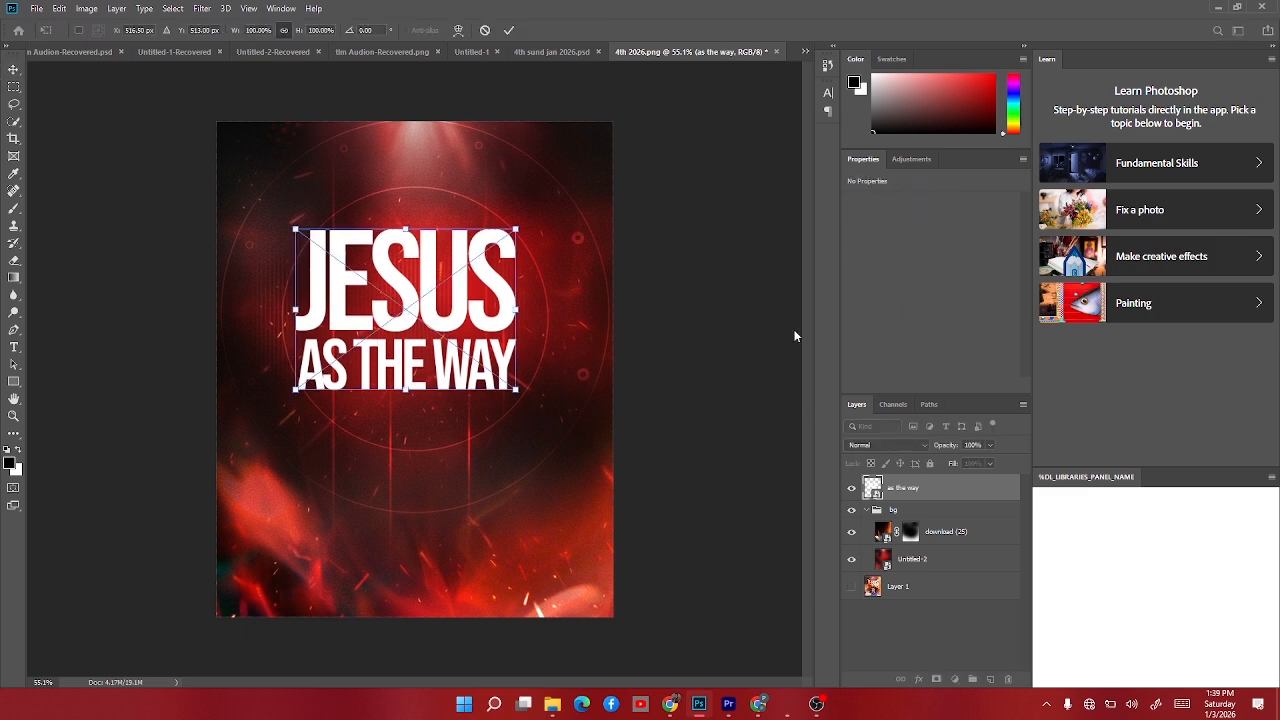
pyautogui.click(457, 31)
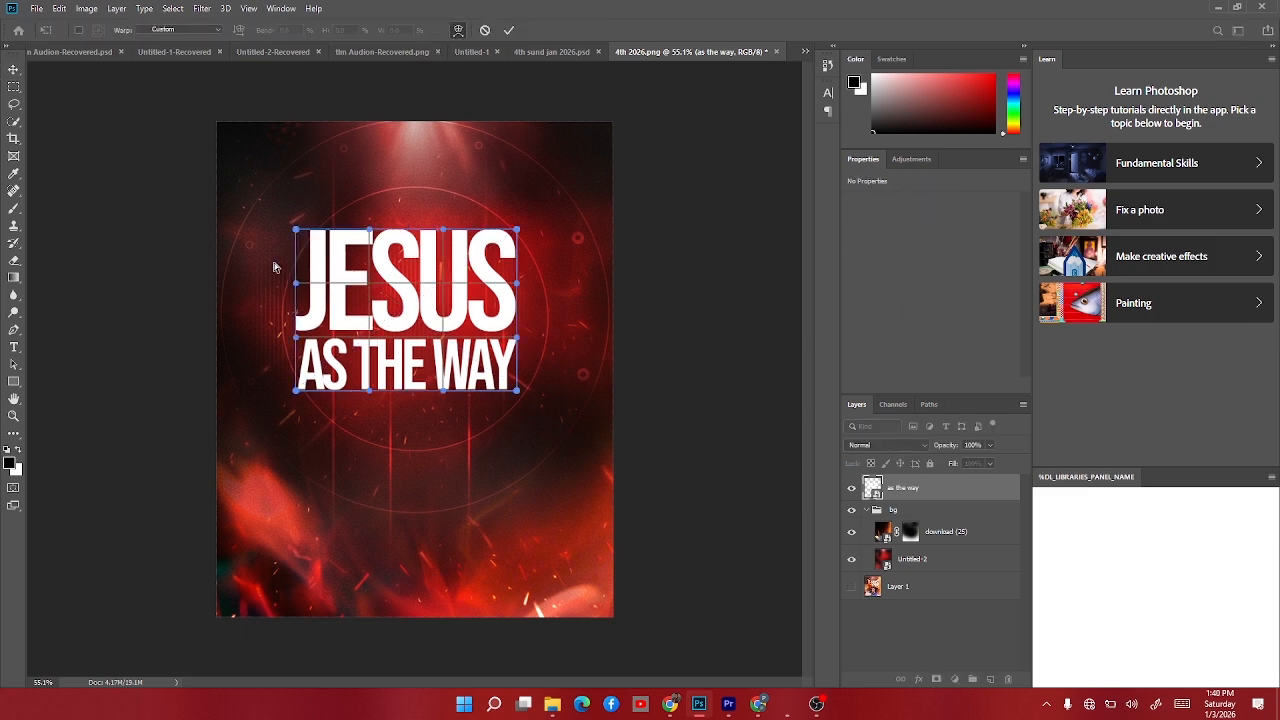
pyautogui.moveTo(297, 233); pyautogui.dragTo(260, 192)
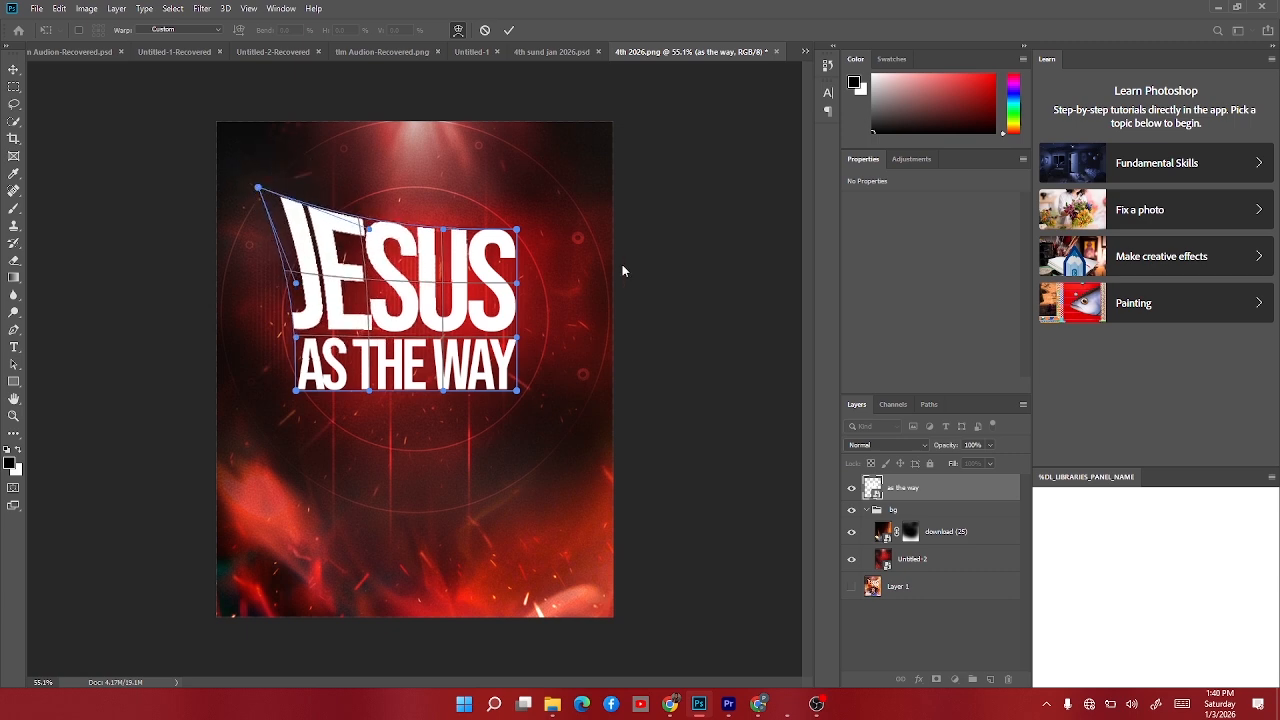
pyautogui.moveTo(517, 230); pyautogui.dragTo(571, 177)
pyautogui.moveTo(519, 392); pyautogui.dragTo(574, 419)
pyautogui.moveTo(296, 391); pyautogui.dragTo(262, 431)
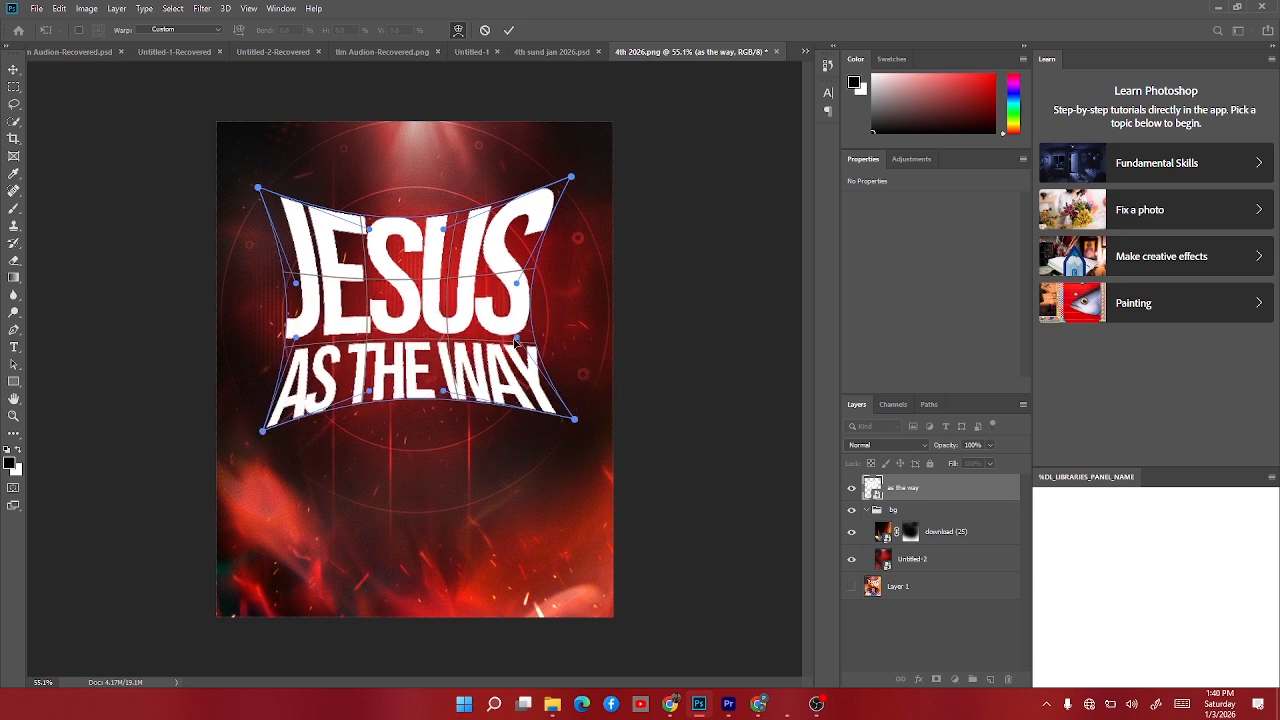
# Refine the title warp by curving its upper and lower middle inward and extending the lower corners slightly, and apply it.
pyautogui.moveTo(507, 330); pyautogui.dragTo(515, 339)
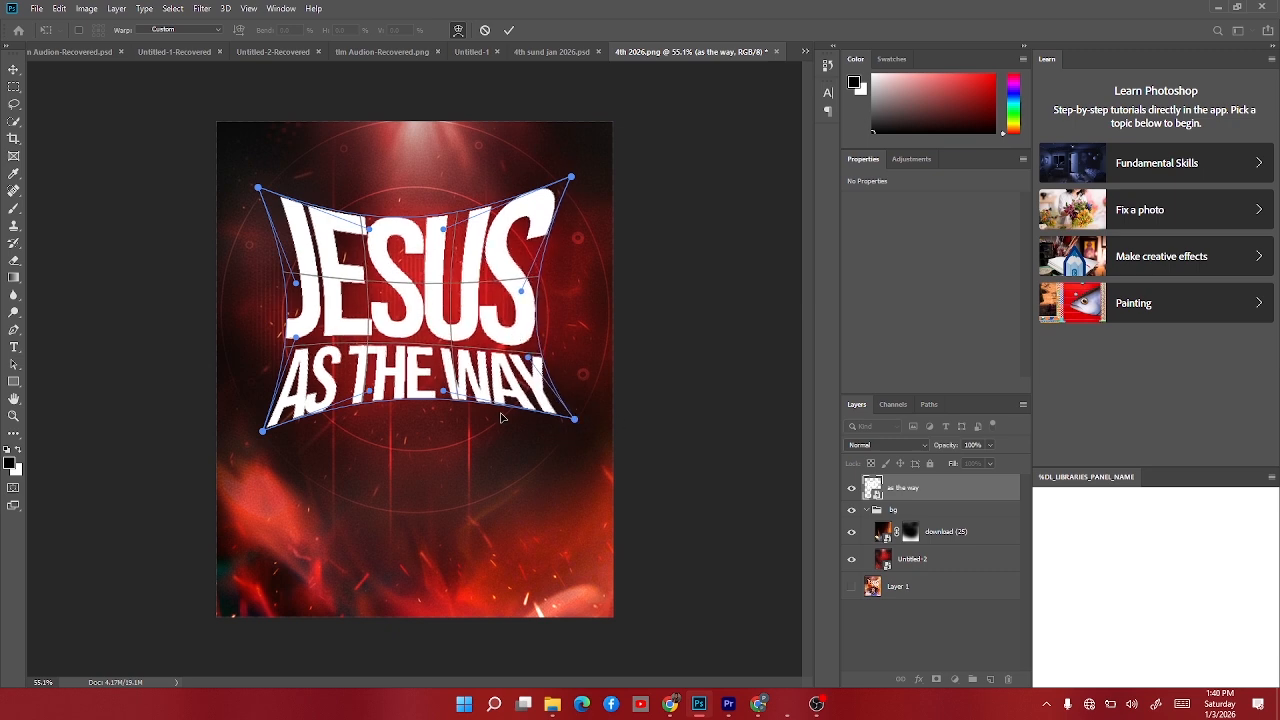
pyautogui.moveTo(445, 392); pyautogui.dragTo(446, 396)
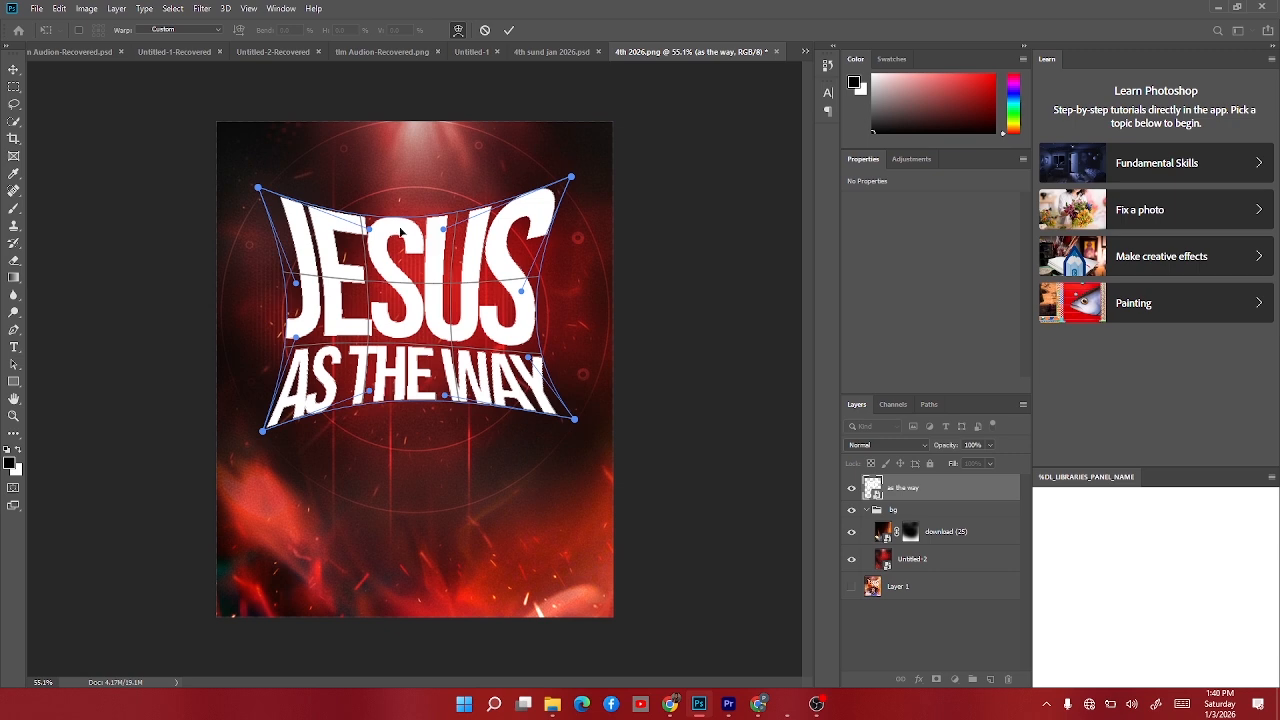
pyautogui.moveTo(411, 220); pyautogui.dragTo(414, 230)
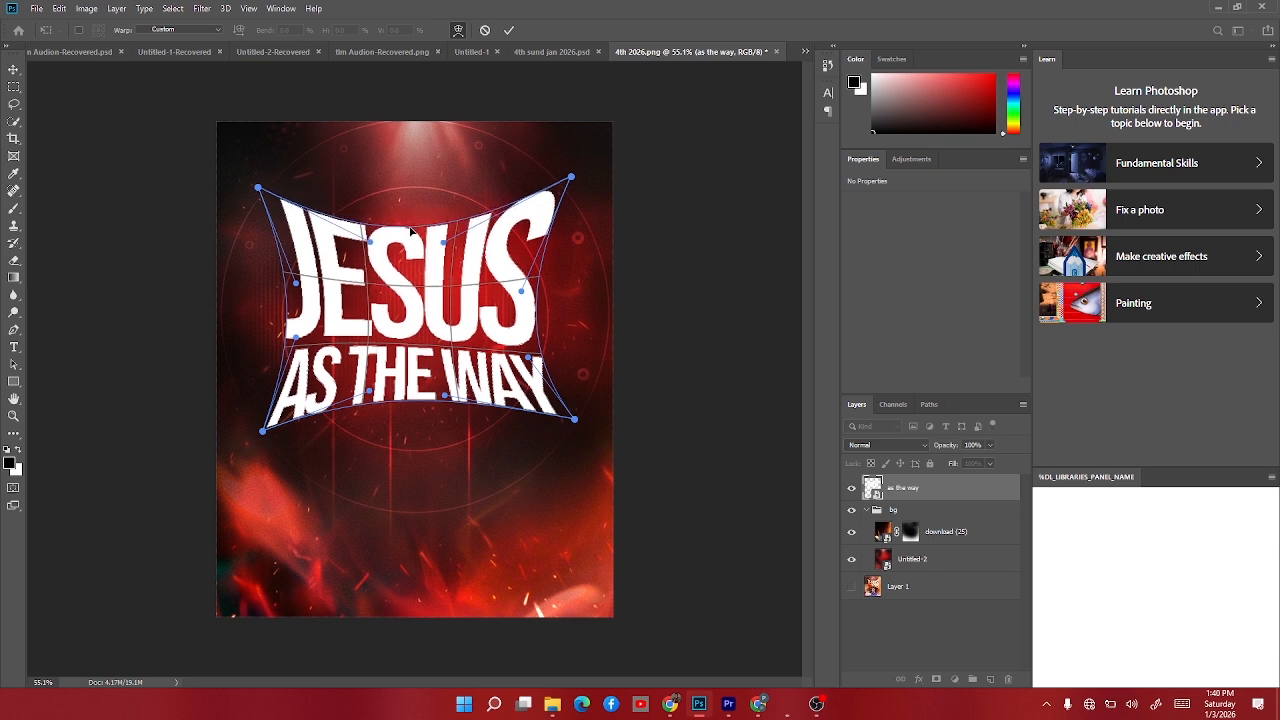
pyautogui.moveTo(436, 402); pyautogui.dragTo(438, 396)
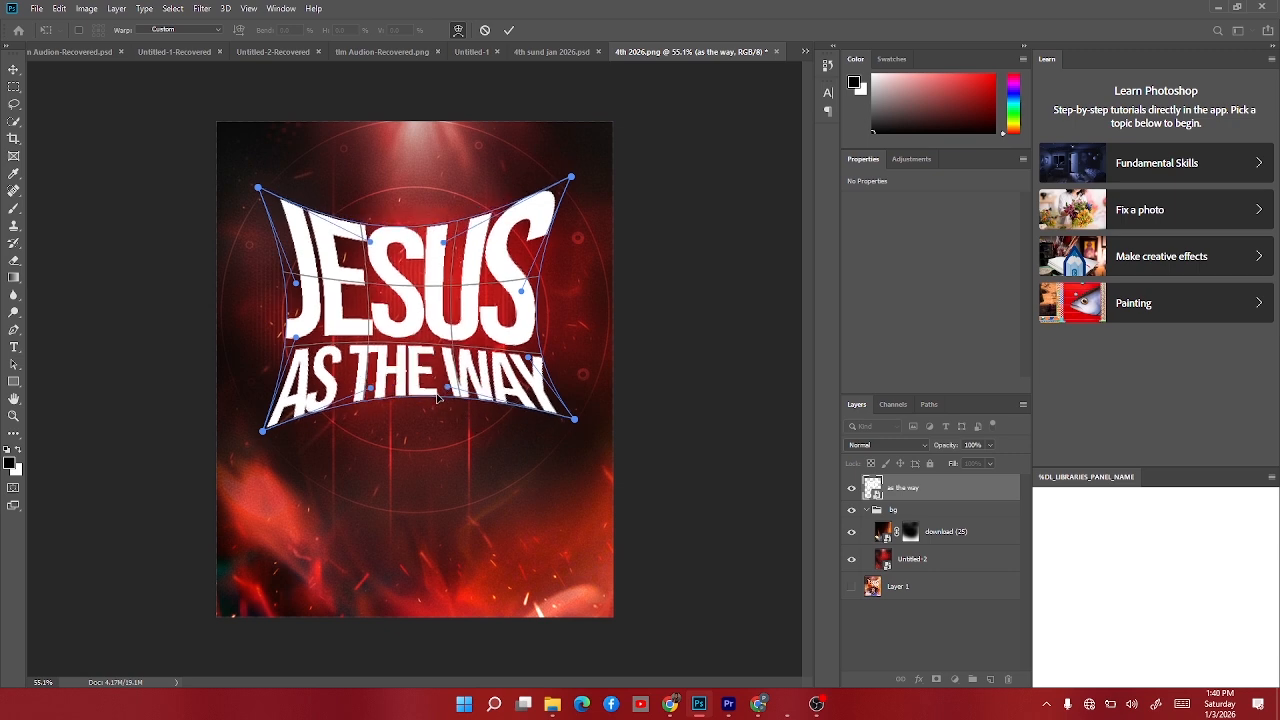
pyautogui.moveTo(572, 421)
pyautogui.mouseDown()
pyautogui.moveTo(586, 402)
pyautogui.moveTo(576, 423)
pyautogui.mouseUp()
pyautogui.moveTo(261, 437)
pyautogui.mouseDown()
pyautogui.moveTo(262, 425)
pyautogui.moveTo(259, 437)
pyautogui.mouseUp()
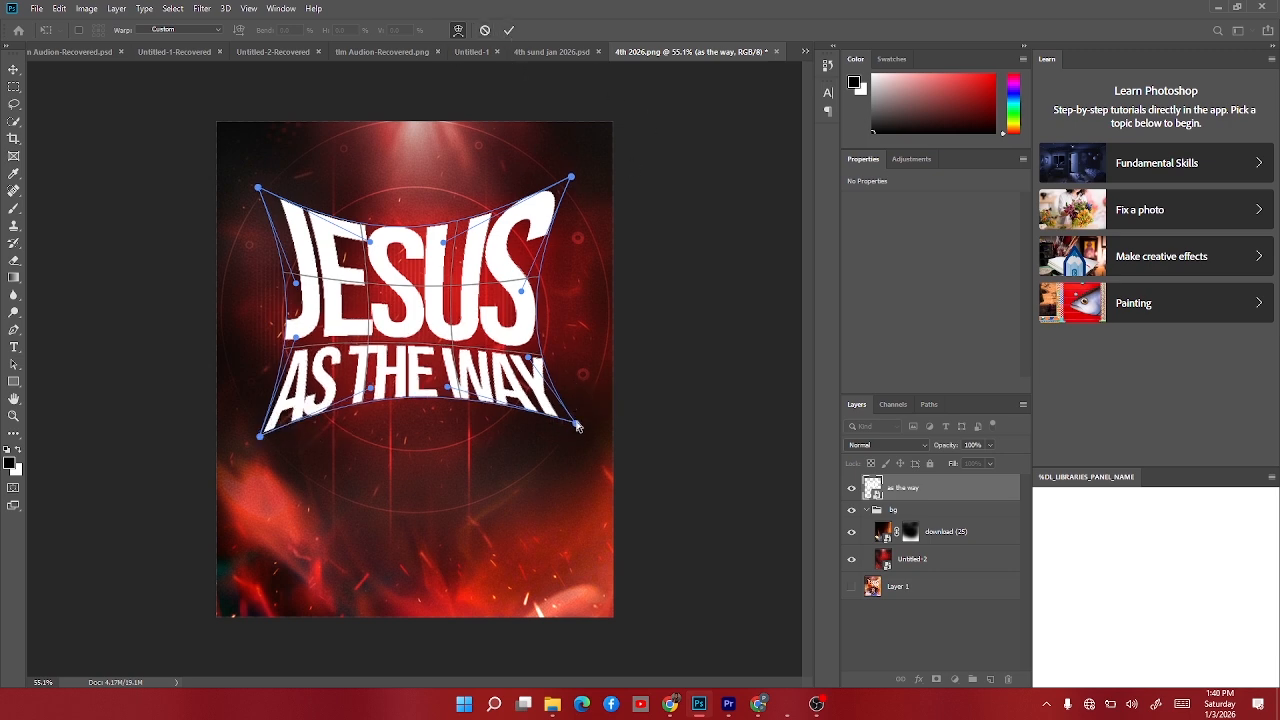
pyautogui.click(508, 30)
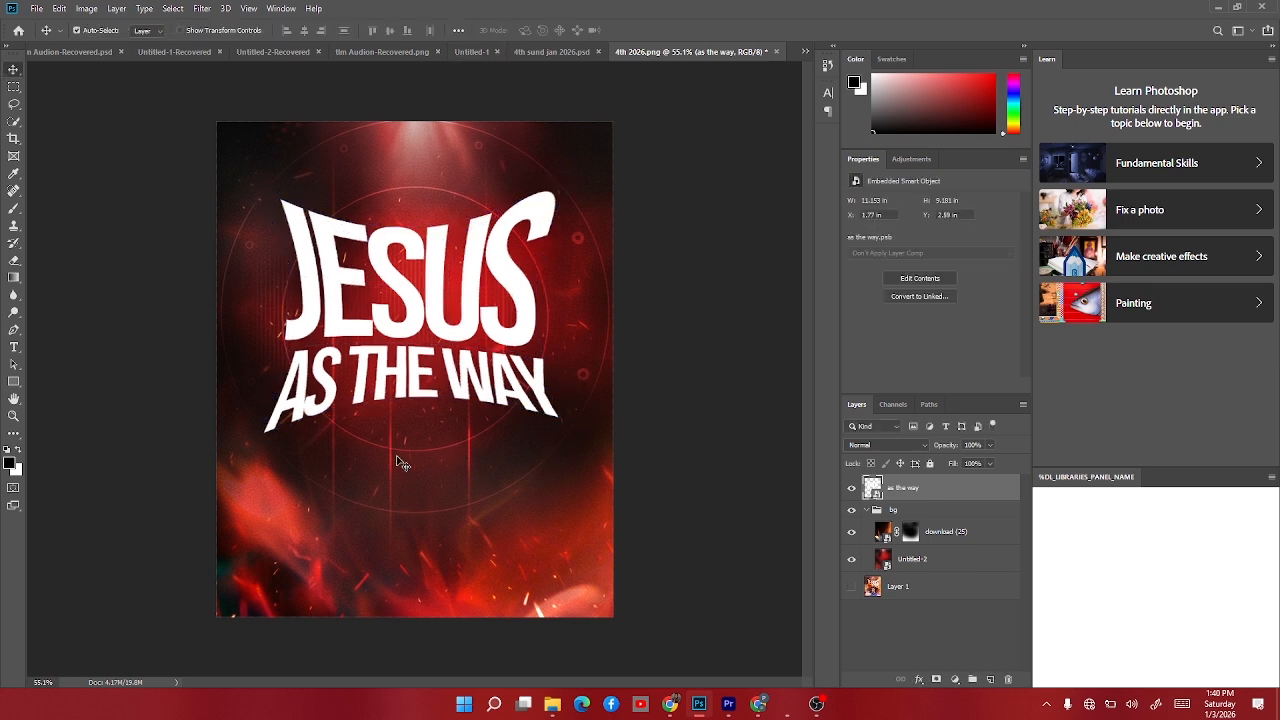
# Place Red glass gradient.jpg from the resources folder above the title layer.
pyautogui.keyDown('alt'); pyautogui.scroll(-5, 416, 474); pyautogui.keyUp('alt')
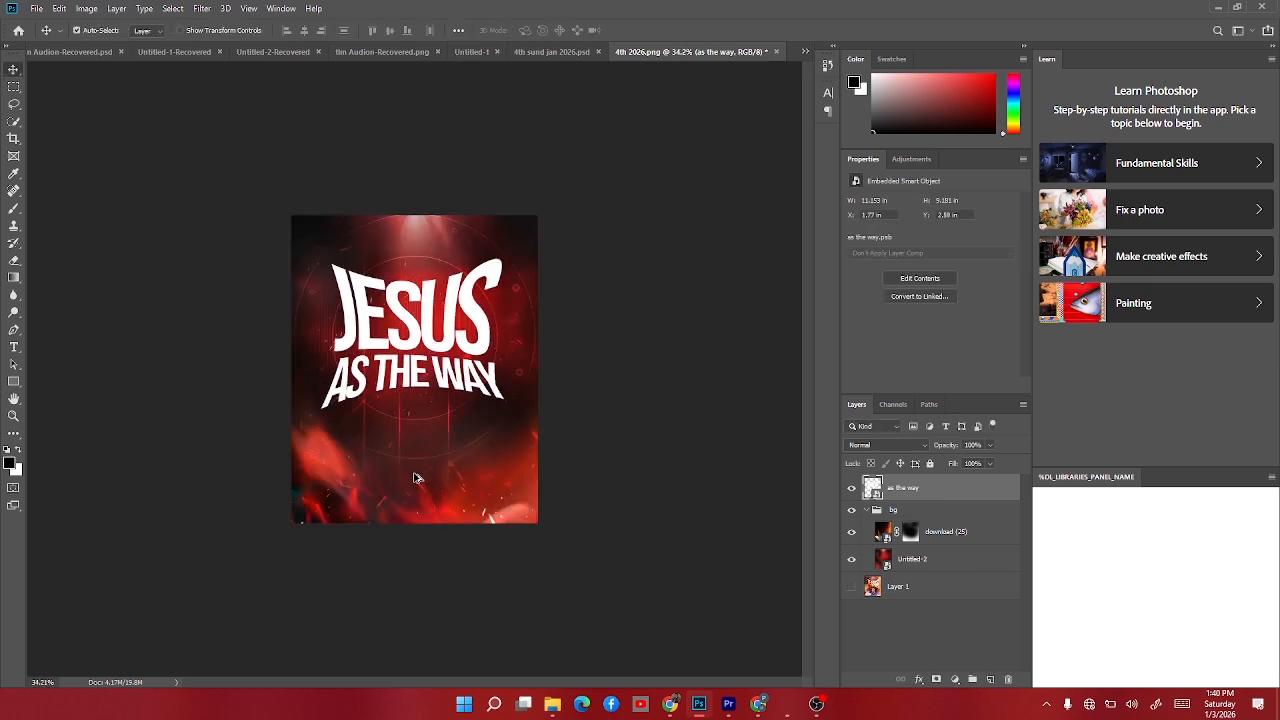
pyautogui.keyDown('alt'); pyautogui.scroll(-2, 416, 477); pyautogui.keyUp('alt')
pyautogui.keyDown('alt'); pyautogui.scroll(4, 403, 322); pyautogui.keyUp('alt')
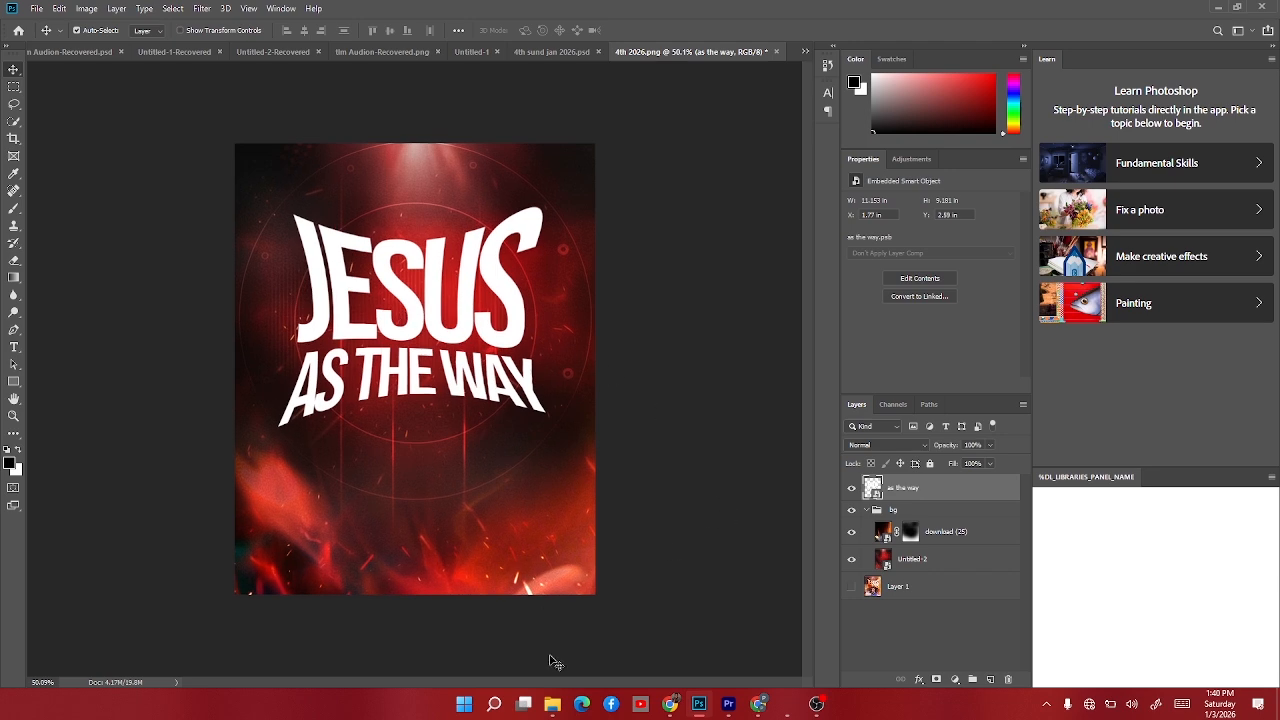
pyautogui.click(552, 704)
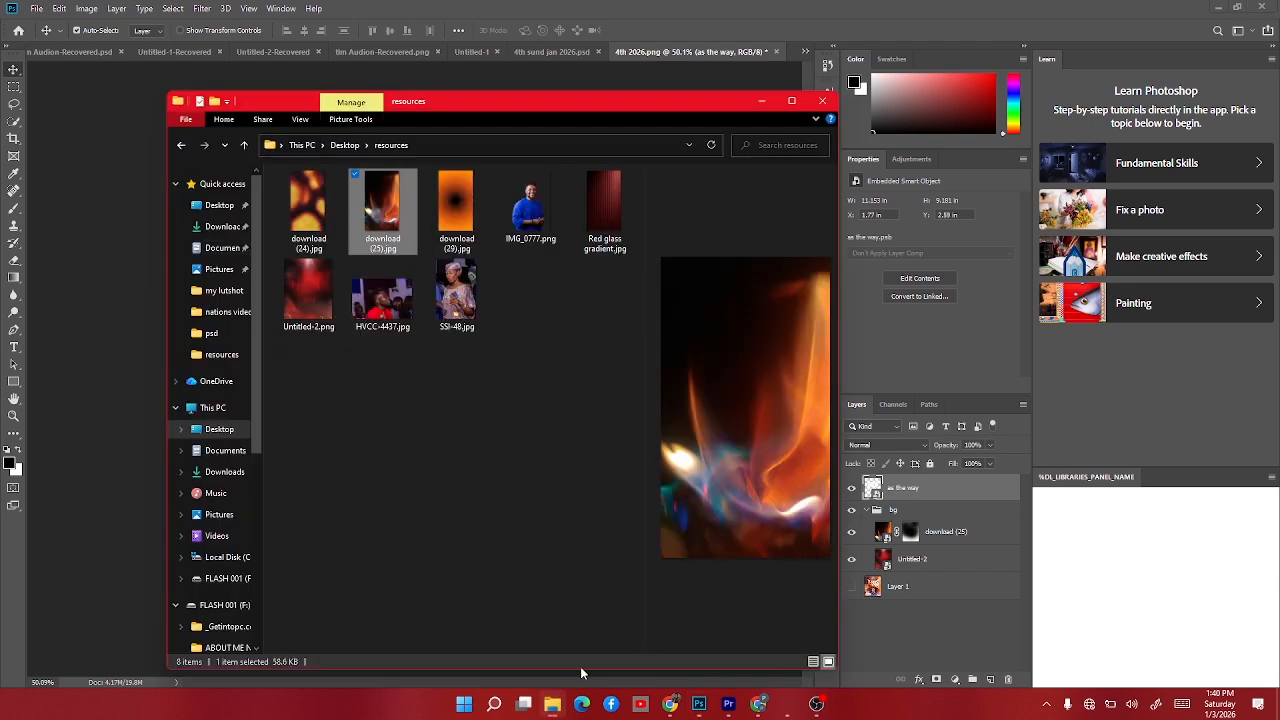
pyautogui.click(453, 202)
pyautogui.click(620, 210)
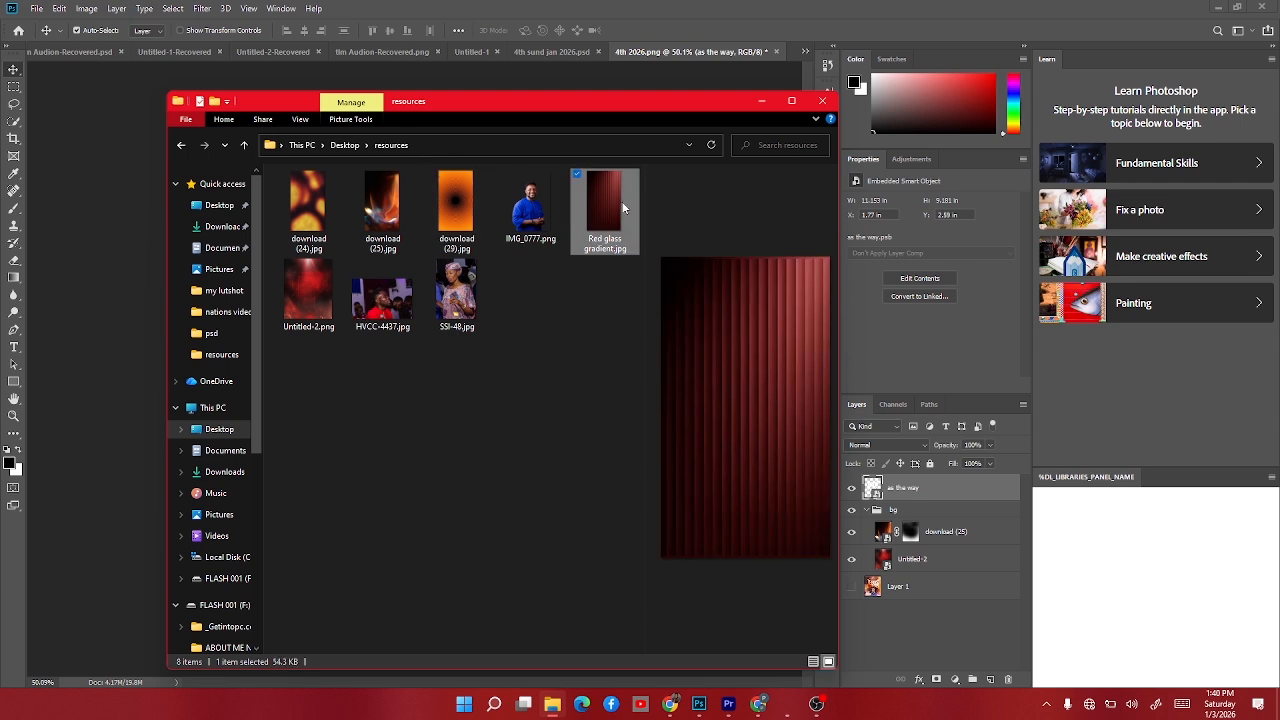
pyautogui.moveTo(604, 200); pyautogui.dragTo(106, 344)
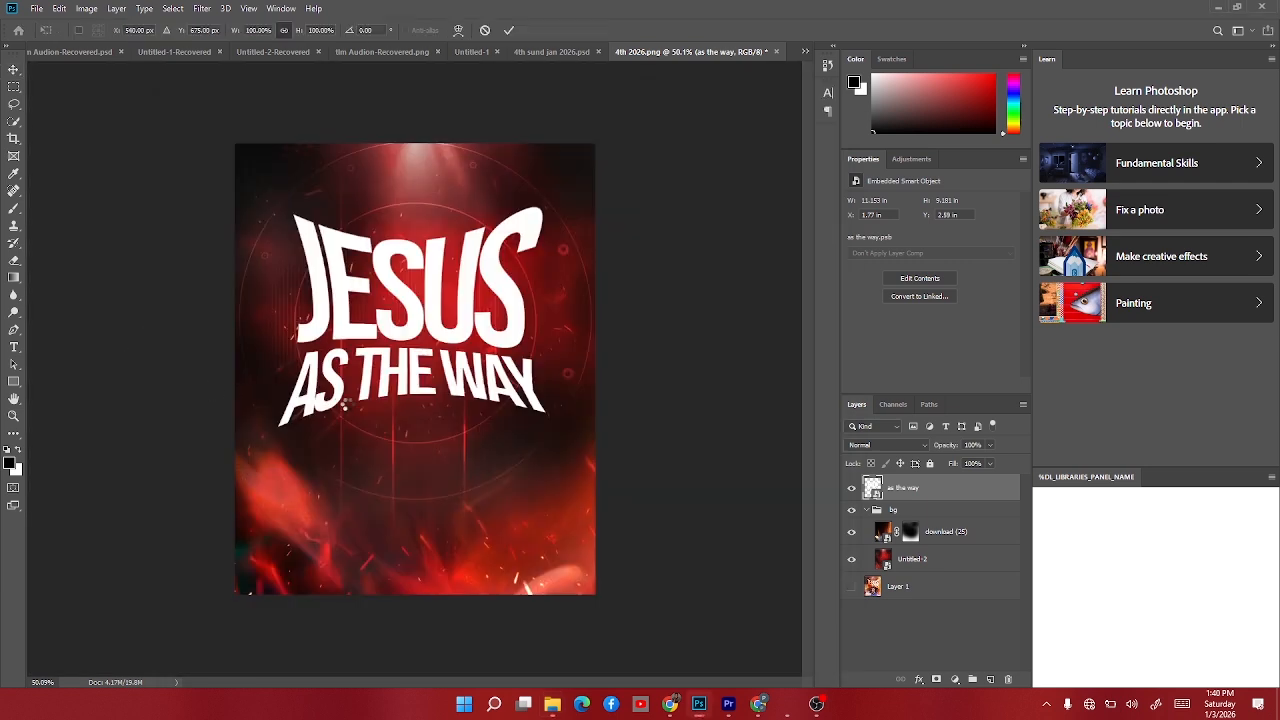
pyautogui.moveTo(421, 442); pyautogui.dragTo(327, 426)
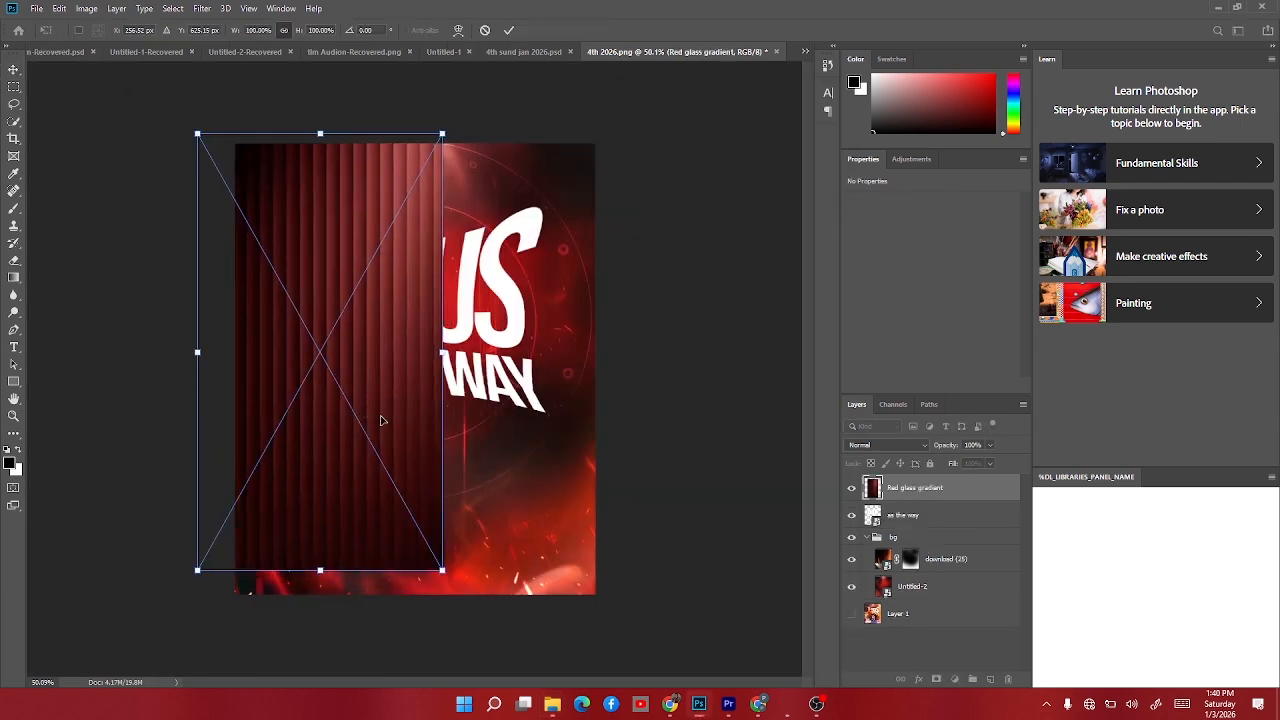
pyautogui.press('Return')
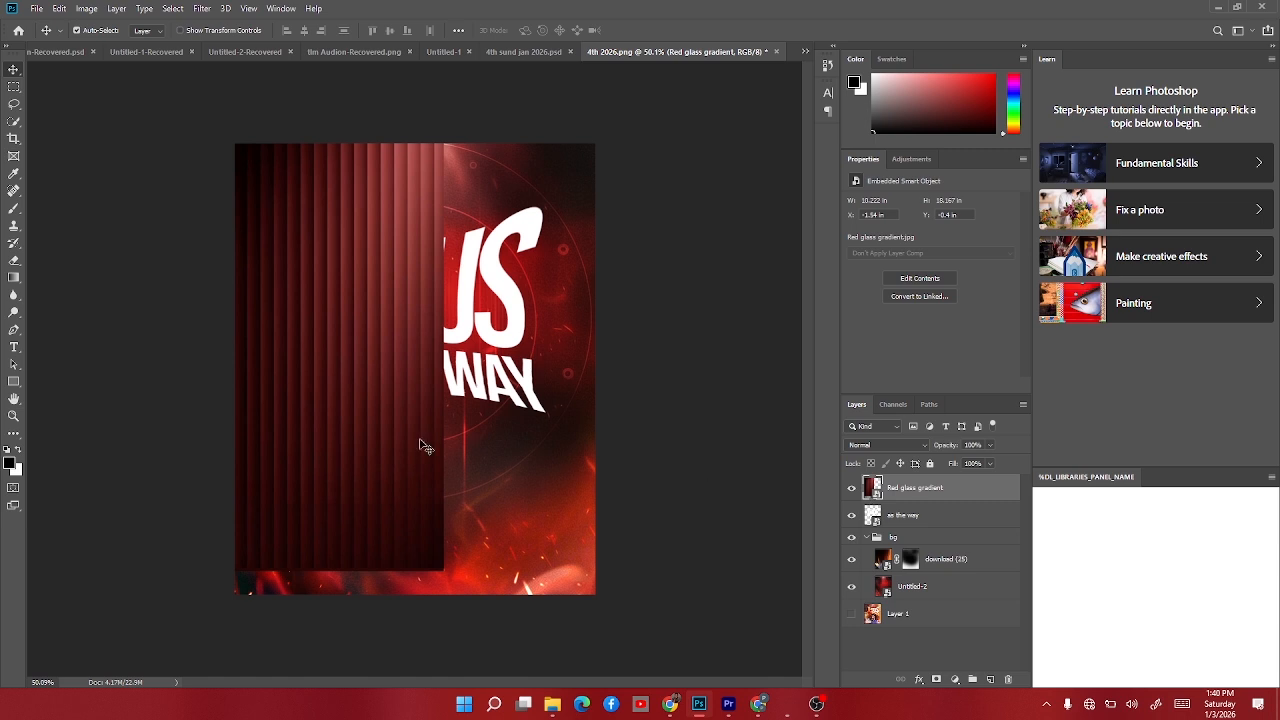
# Move and enlarge the red glass gradient to span the title's full width, and clip it to the title layer.
pyautogui.moveTo(420, 443); pyautogui.dragTo(437, 250)
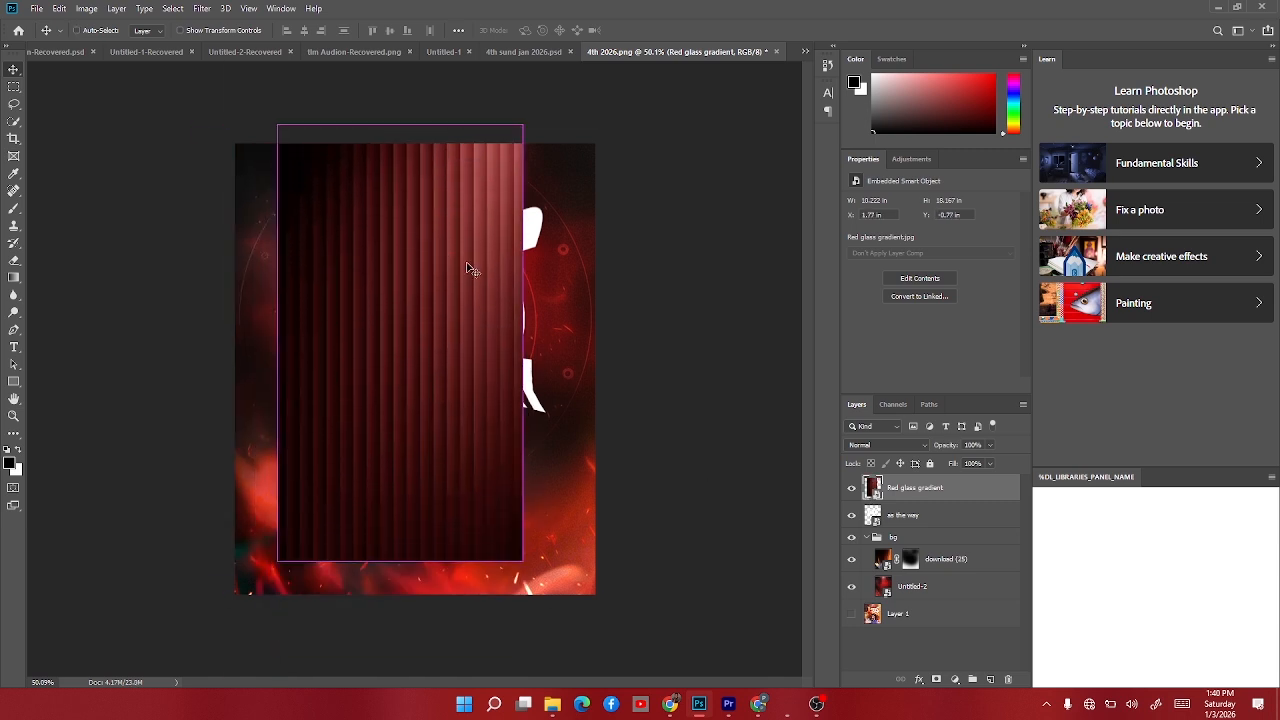
pyautogui.hotkey('ctrl', 't')
pyautogui.moveTo(523, 342); pyautogui.dragTo(545, 342)
pyautogui.press('Return')
pyautogui.rightClick(916, 488)
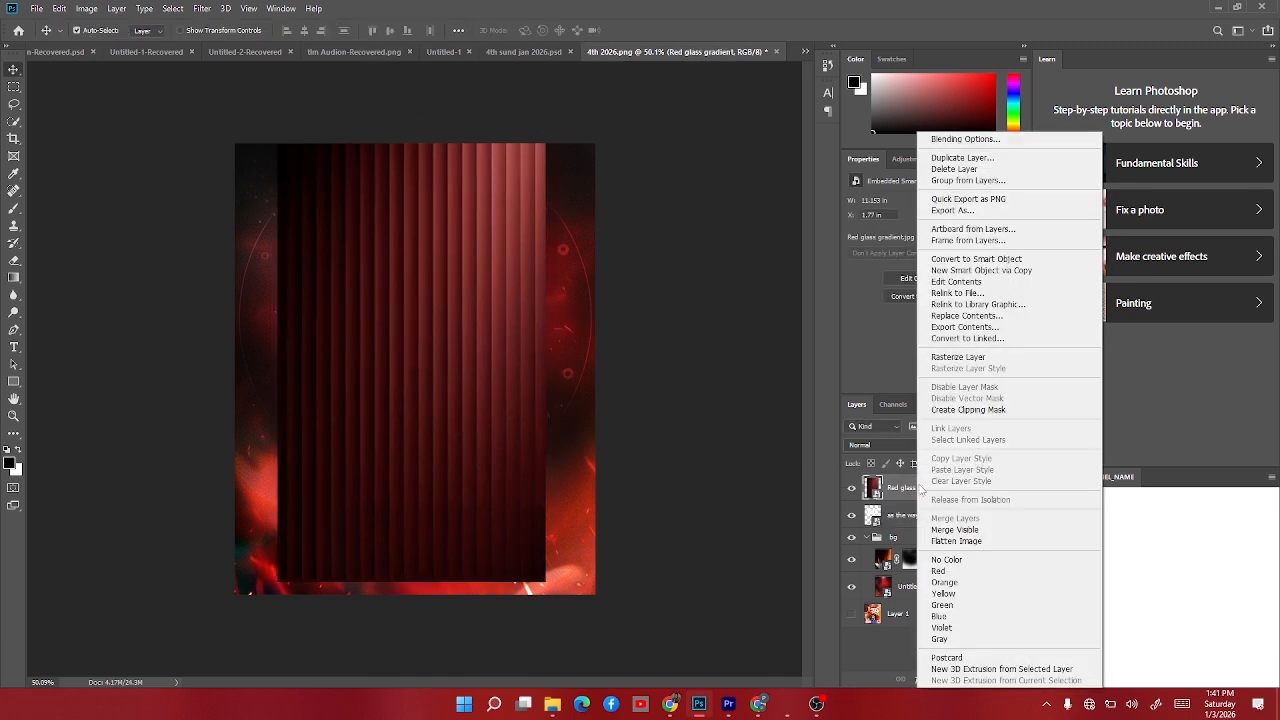
pyautogui.click(968, 410)
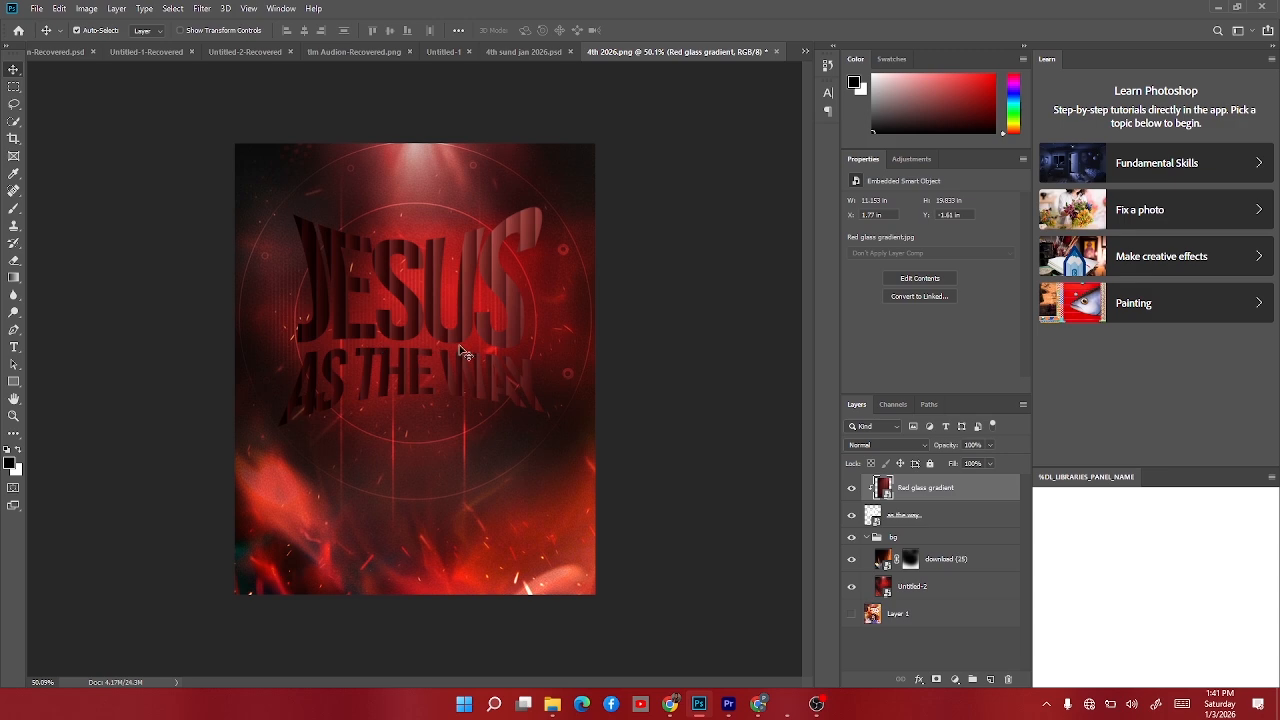
# Add a light red Color Overlay in Normal mode at 100% opacity to the title layer and convert it to a smart object.
pyautogui.click(910, 517)
pyautogui.rightClick(910, 517)
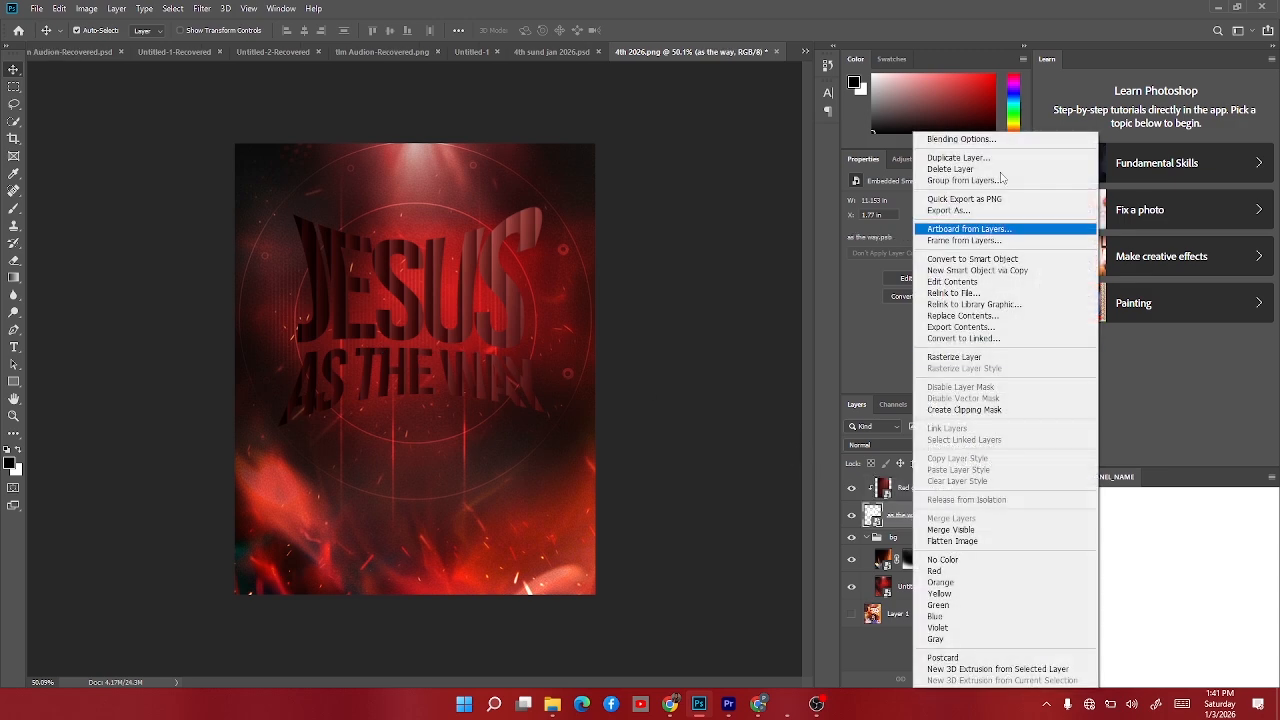
pyautogui.click(990, 140)
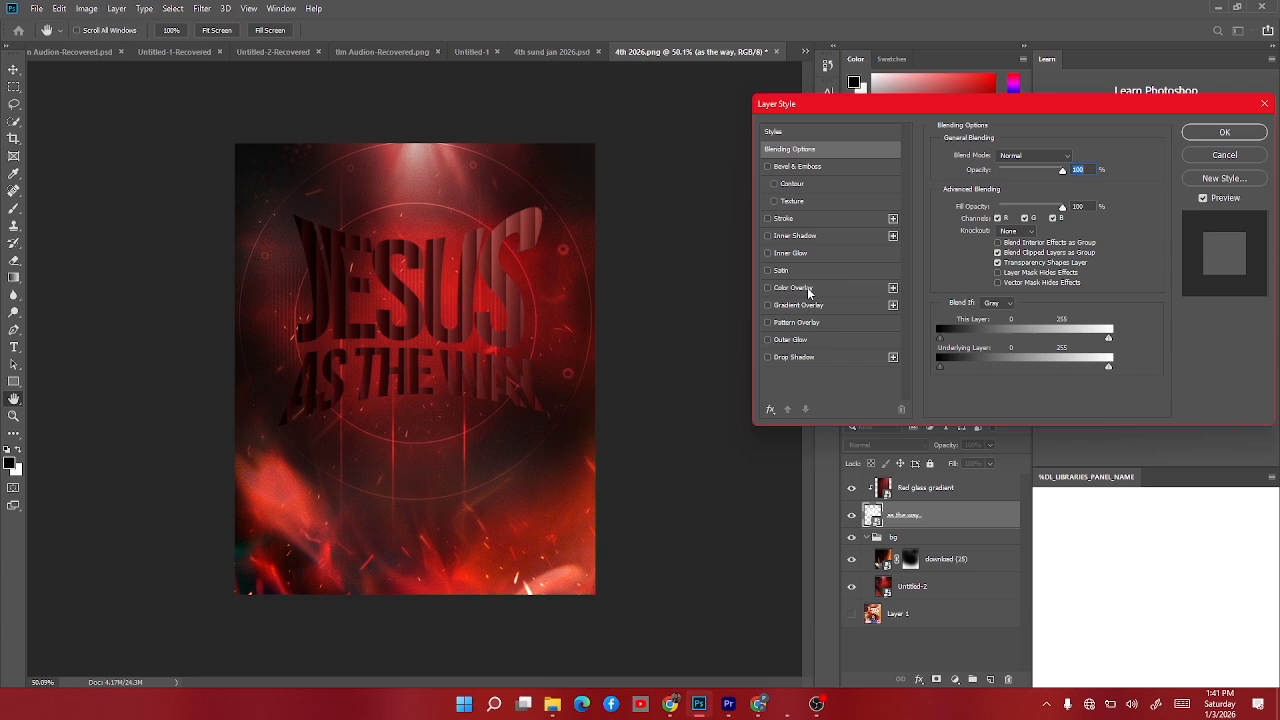
pyautogui.click(807, 287)
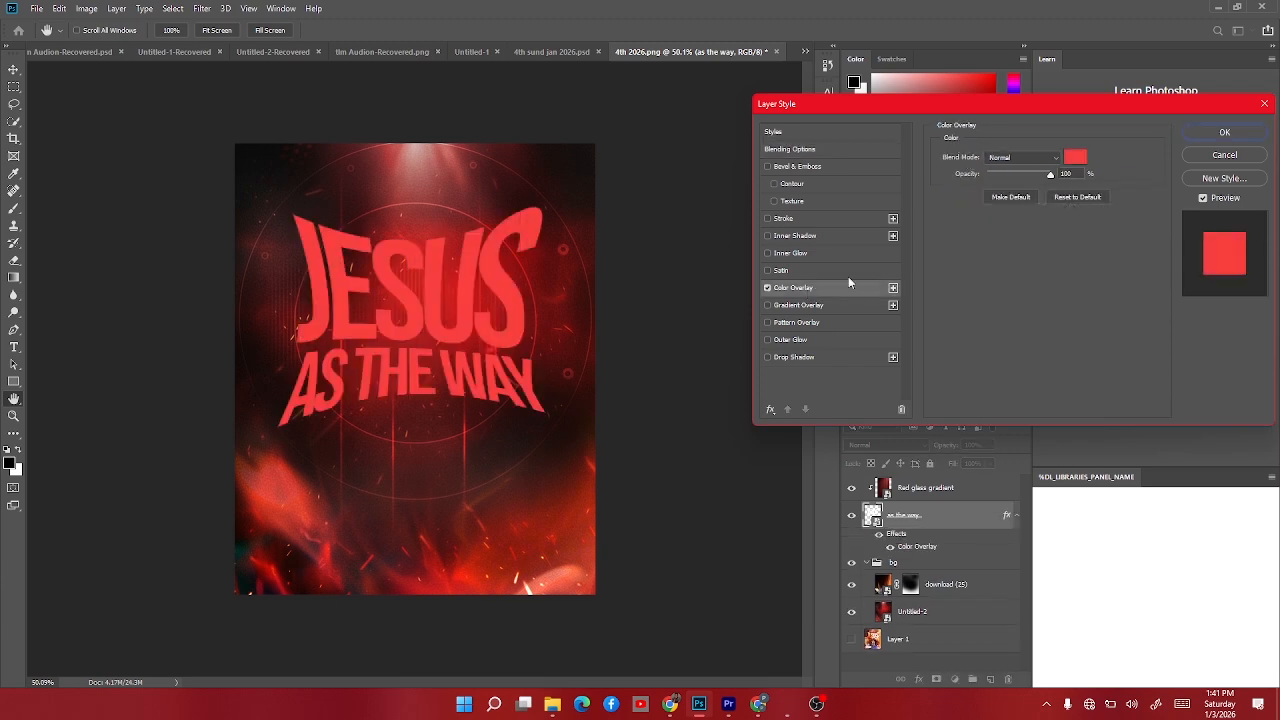
pyautogui.click(1219, 131)
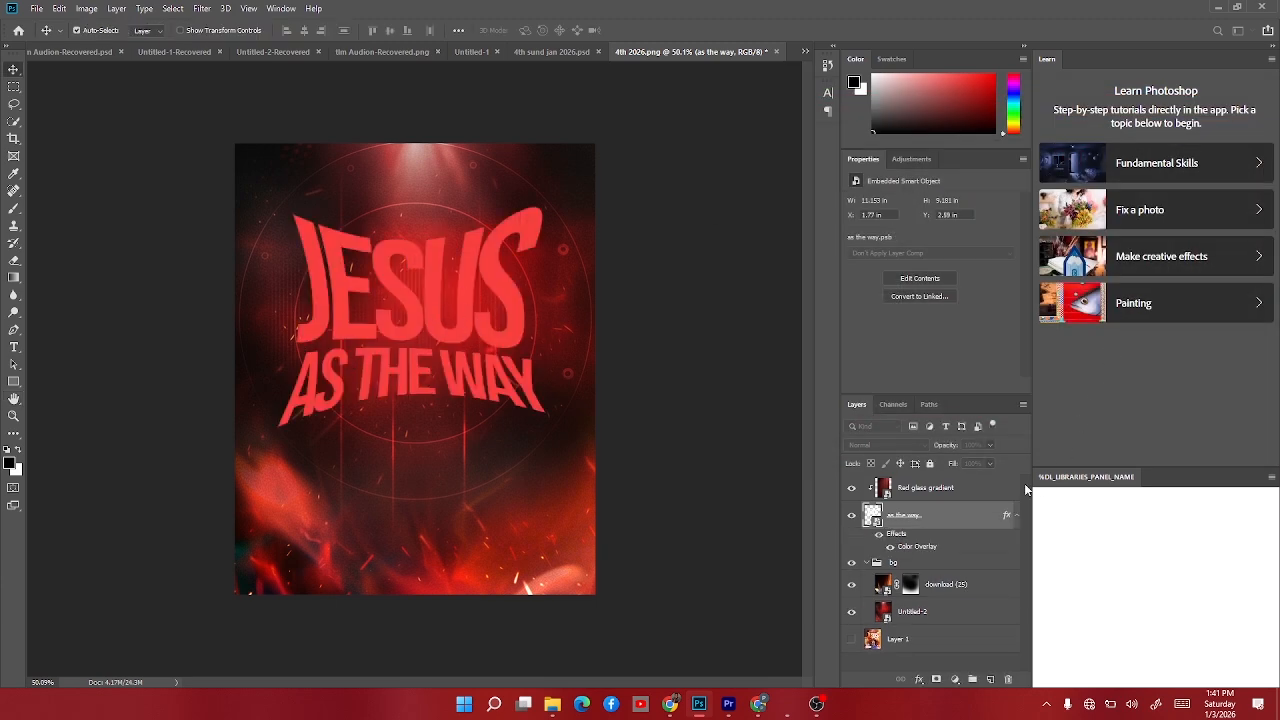
pyautogui.rightClick(906, 520)
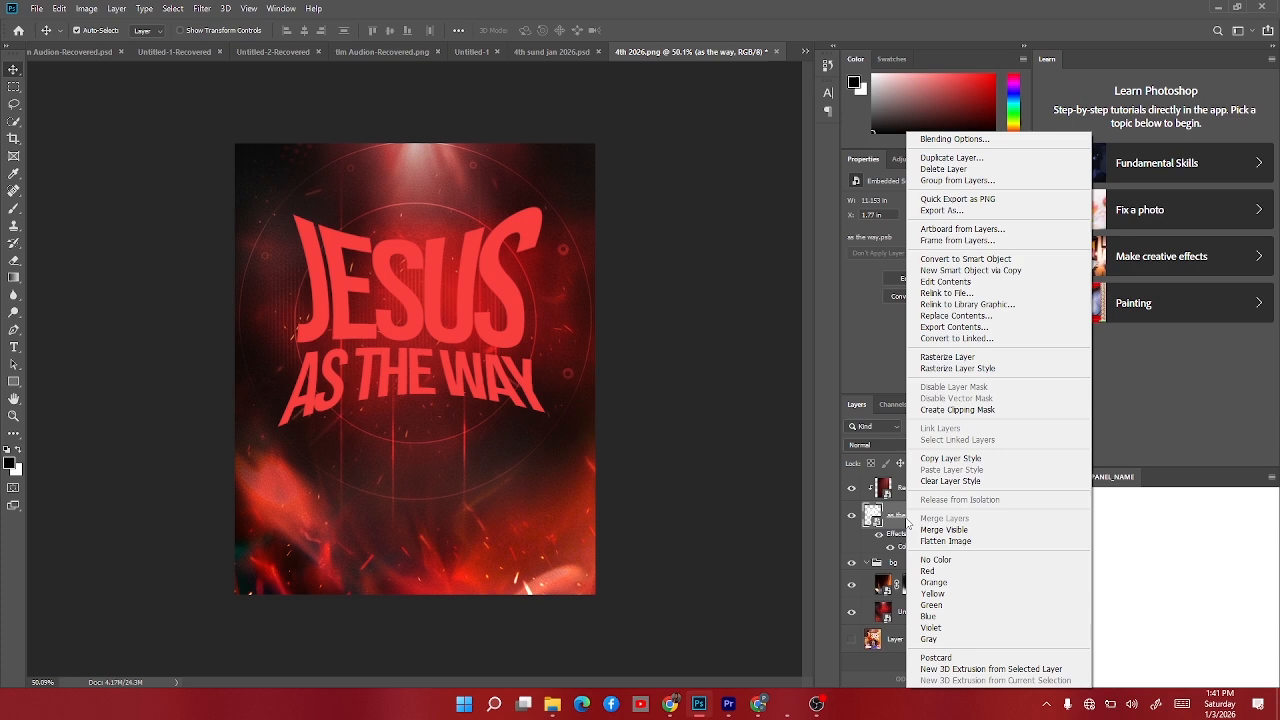
pyautogui.click(1007, 259)
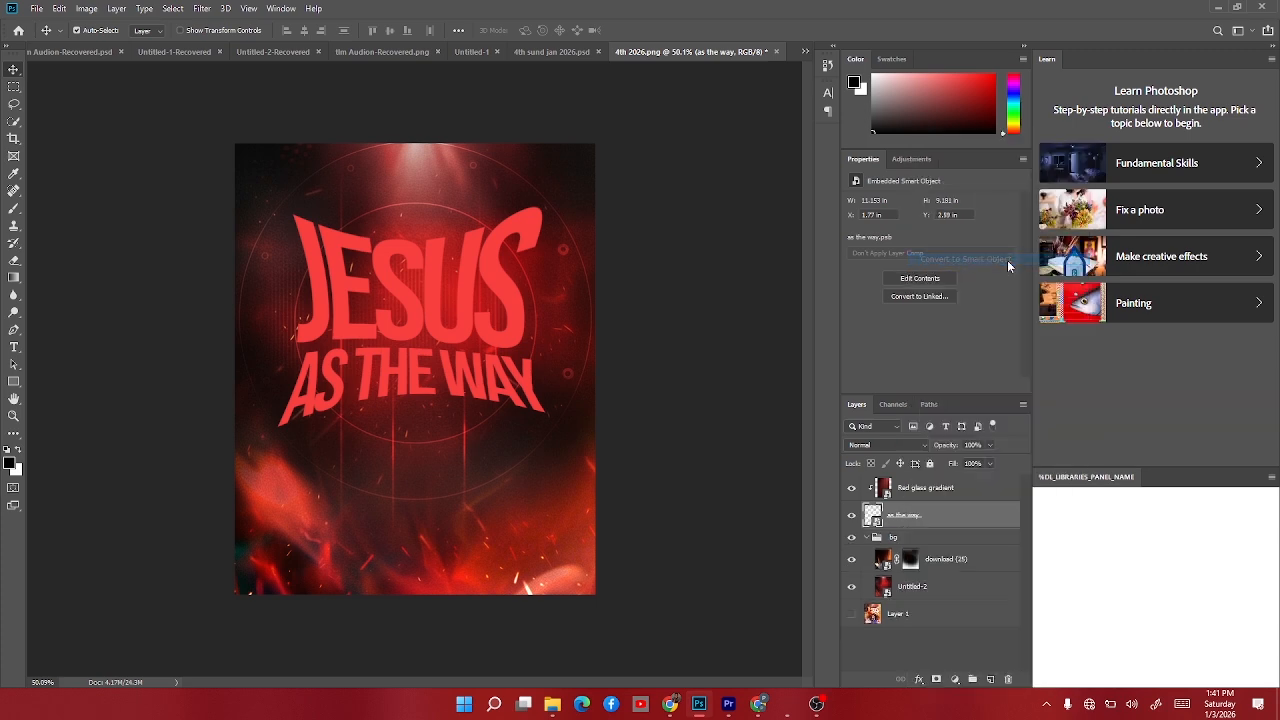
# Set the Red glass gradient layer's blend mode to Linear Dodge (Add).
pyautogui.click(939, 492)
pyautogui.click(891, 444)
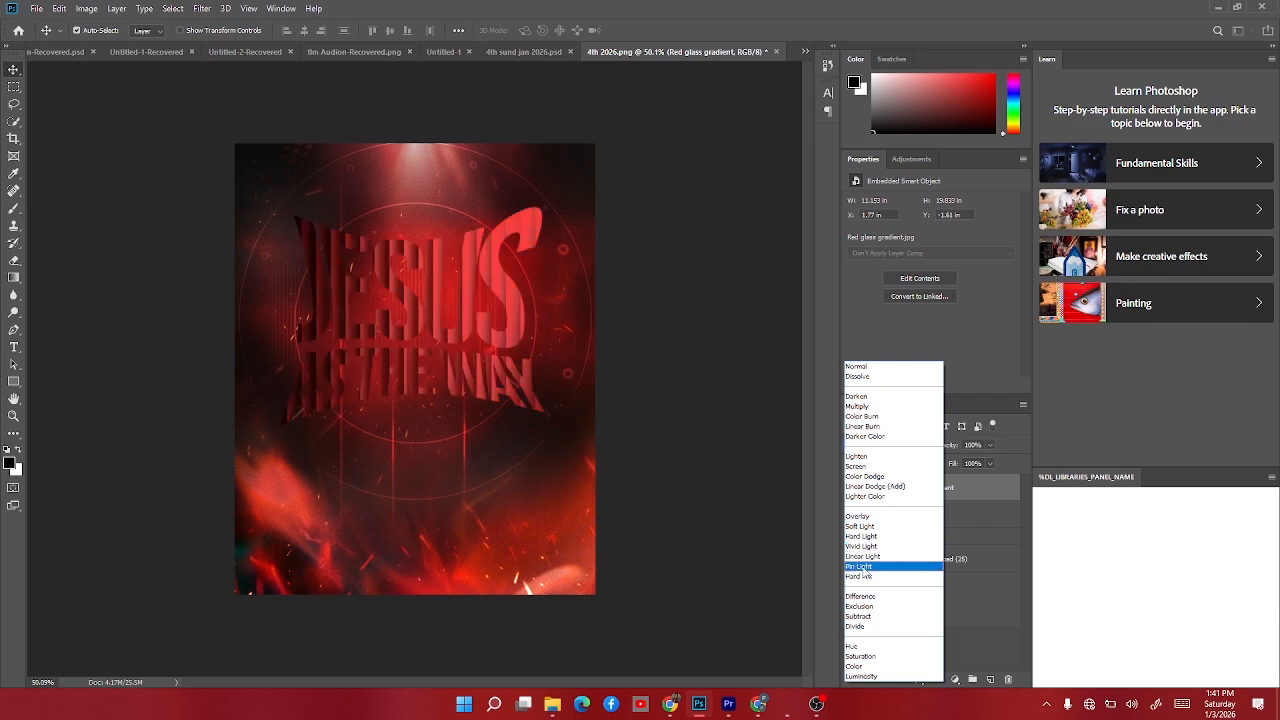
pyautogui.click(875, 487)
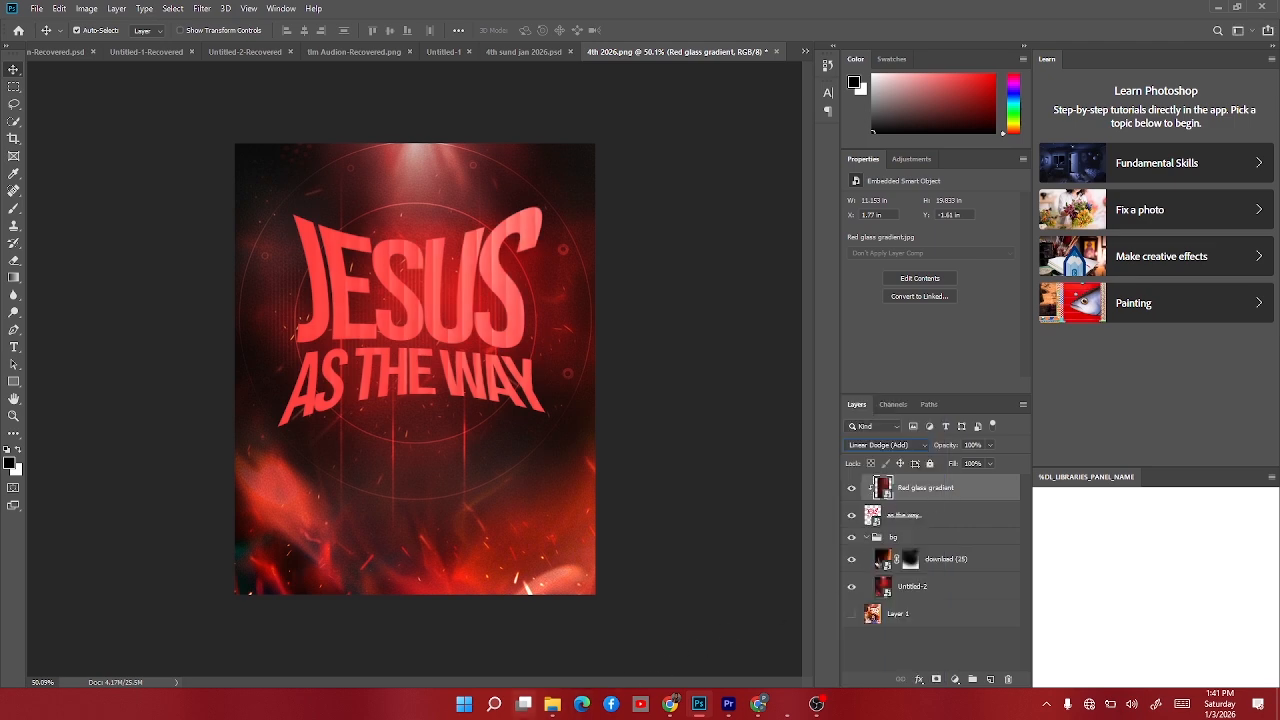
# Place iphone wallpaper aesthetic.jpg from the Downloads folder and enlarge it to about 112% so it spans the title's width.
pyautogui.click(552, 704)
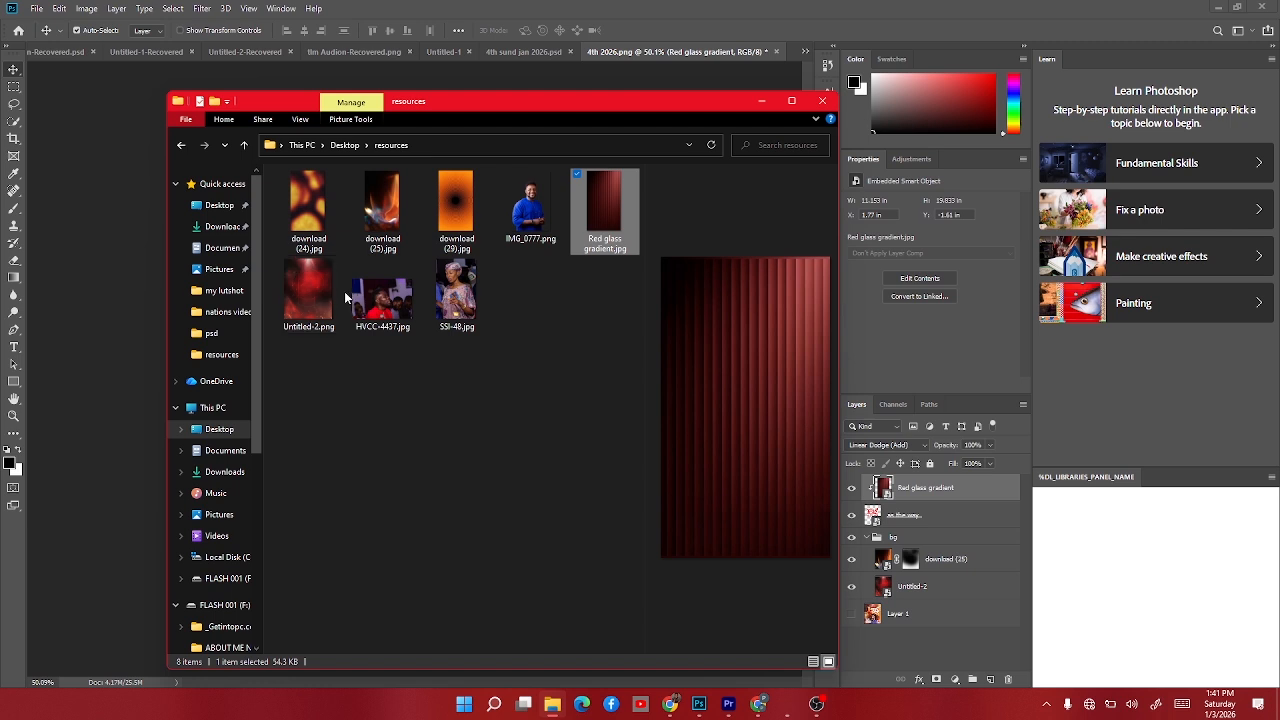
pyautogui.click(218, 226)
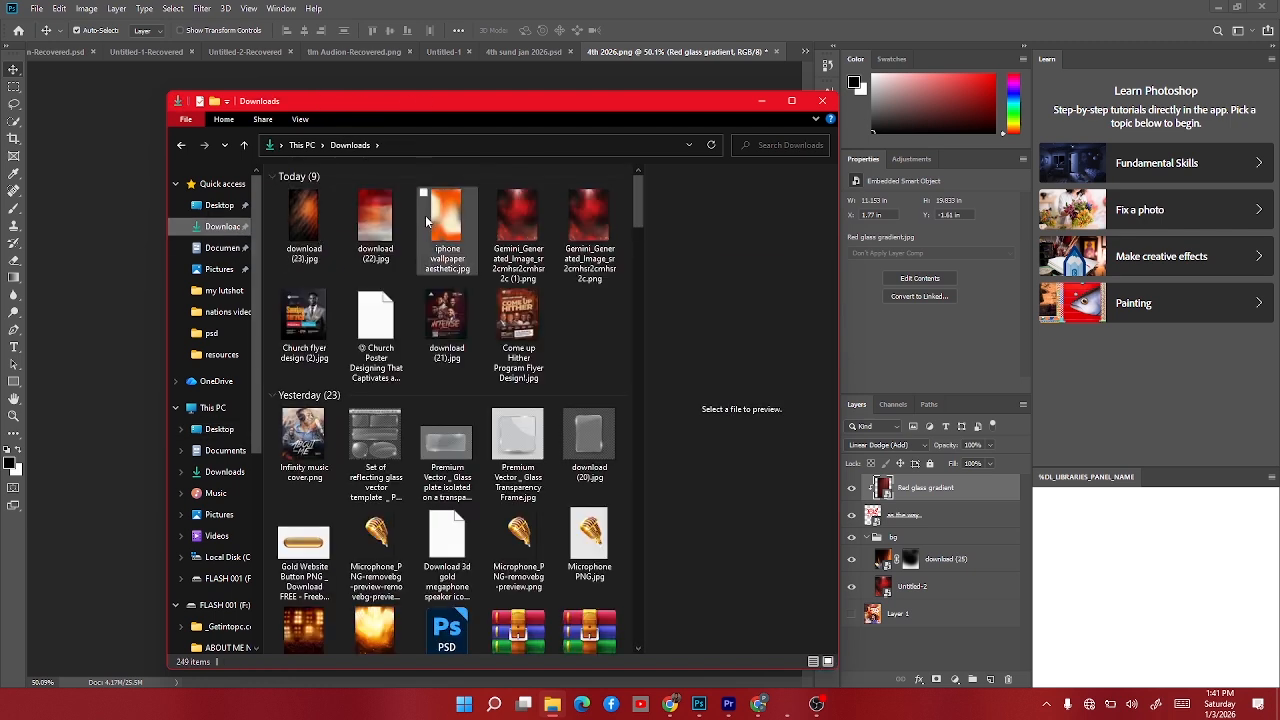
pyautogui.click(428, 222)
pyautogui.moveTo(448, 232); pyautogui.dragTo(348, 403)
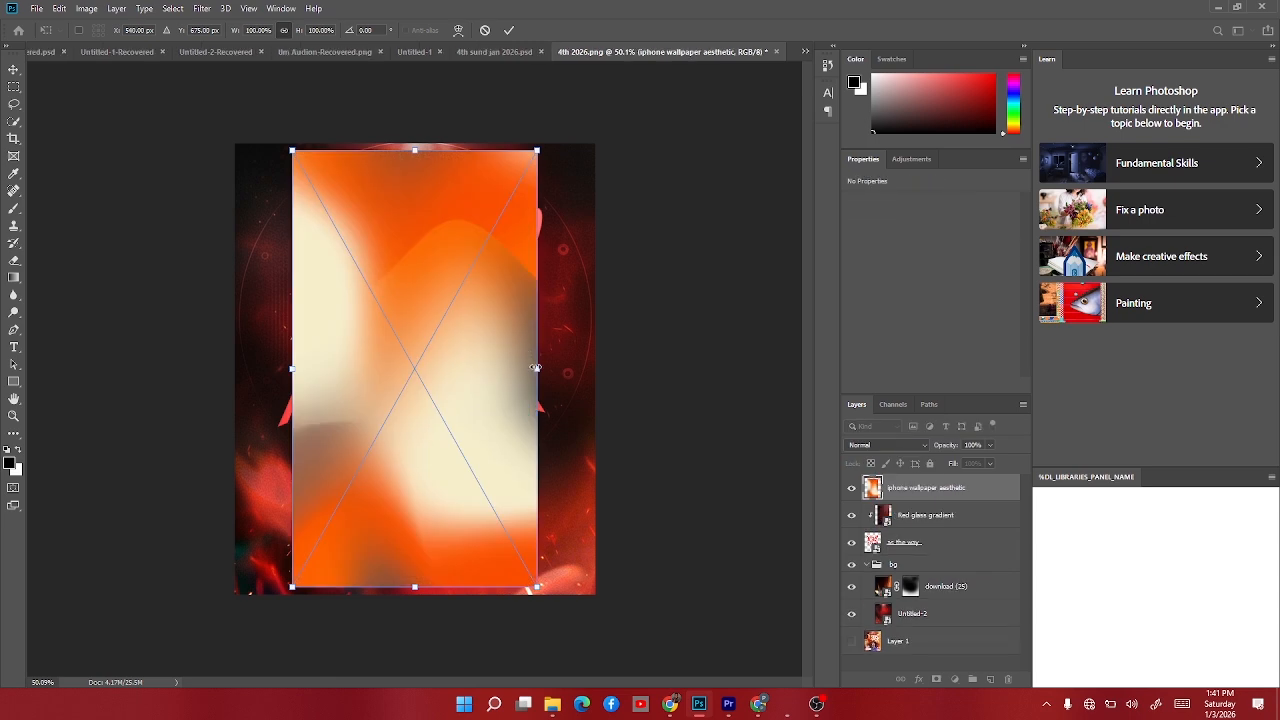
pyautogui.moveTo(536, 368); pyautogui.dragTo(543, 366)
pyautogui.moveTo(503, 403); pyautogui.dragTo(528, 357)
pyautogui.press('Return')
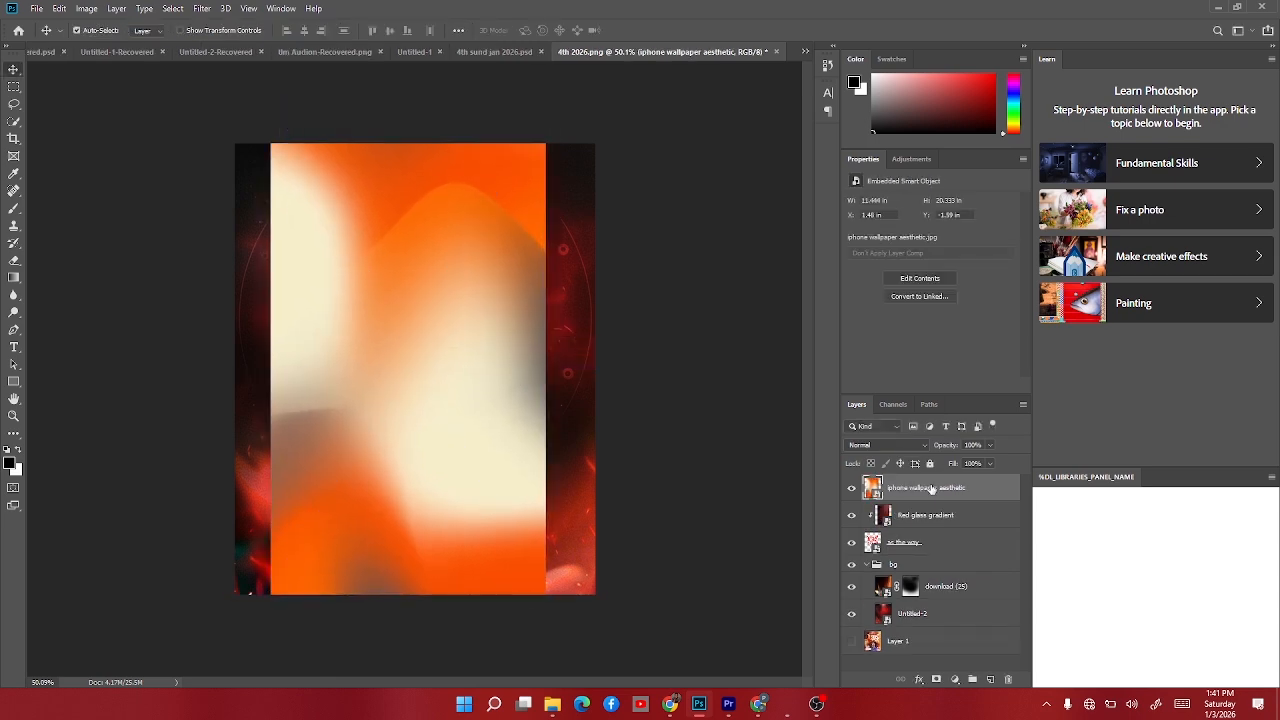
# Clip the iphone wallpaper aesthetic layer to the title and move it beneath the Red glass gradient layer.
pyautogui.rightClick(933, 489)
pyautogui.click(985, 409)
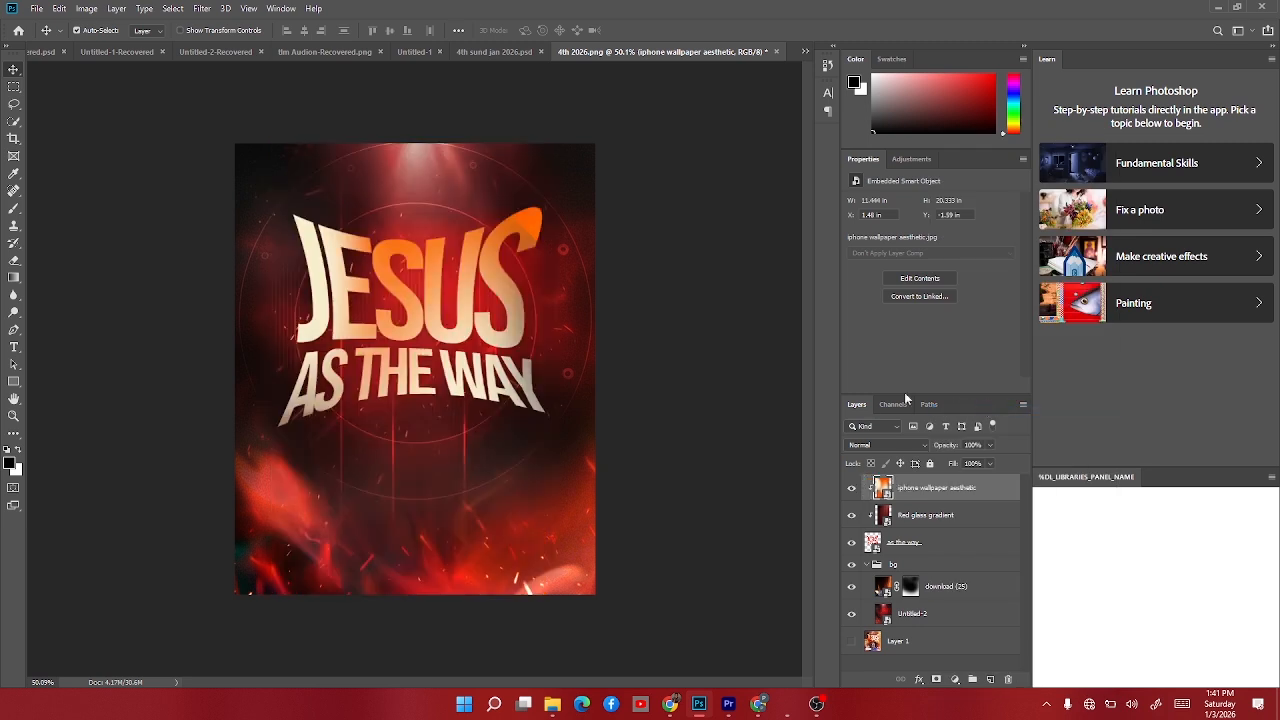
pyautogui.moveTo(944, 488); pyautogui.dragTo(929, 531)
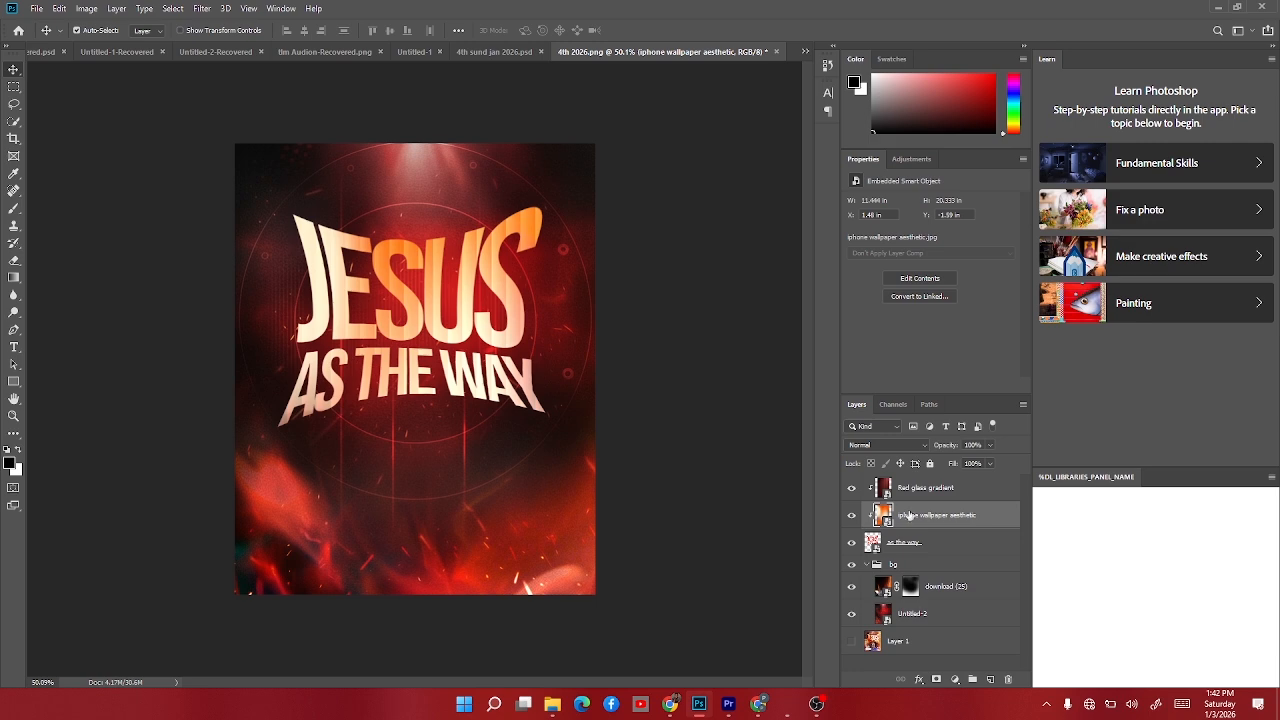
# Shift the clipped wallpaper image upward until its lower edge sits just below the title text.
pyautogui.hotkey('ctrl', 't')
pyautogui.moveTo(441, 420); pyautogui.dragTo(436, 264)
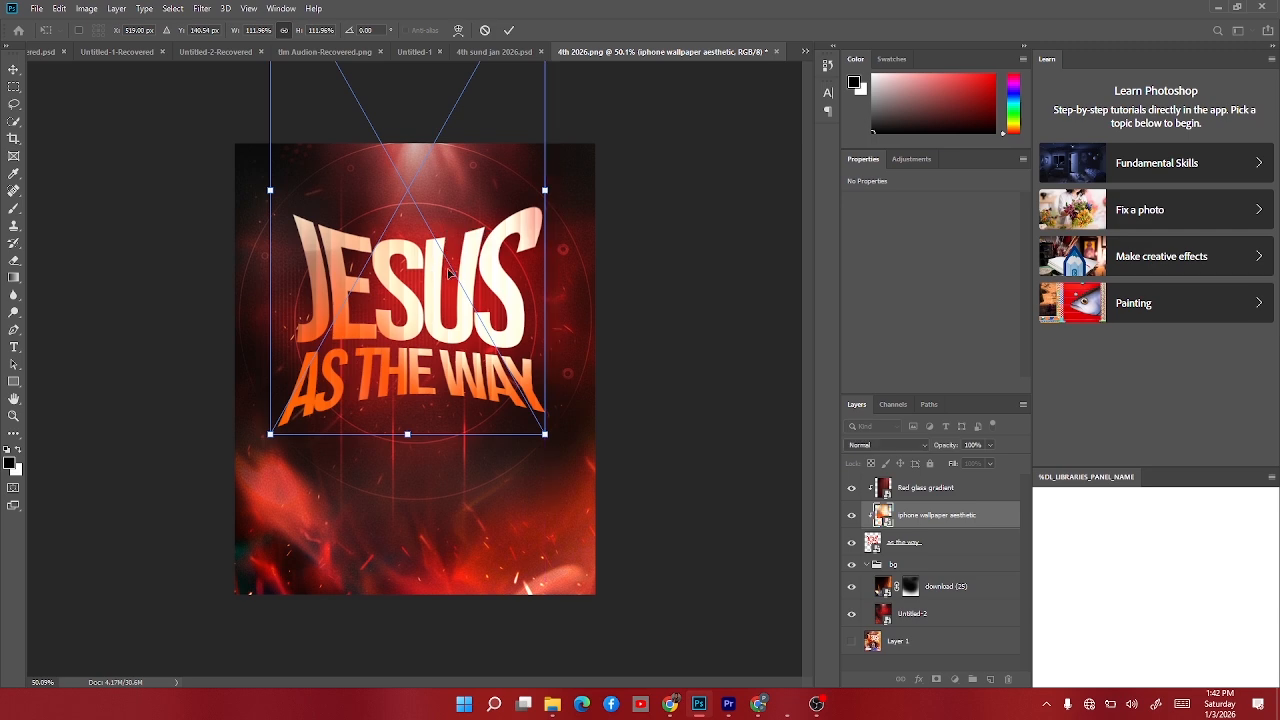
pyautogui.press('Return')
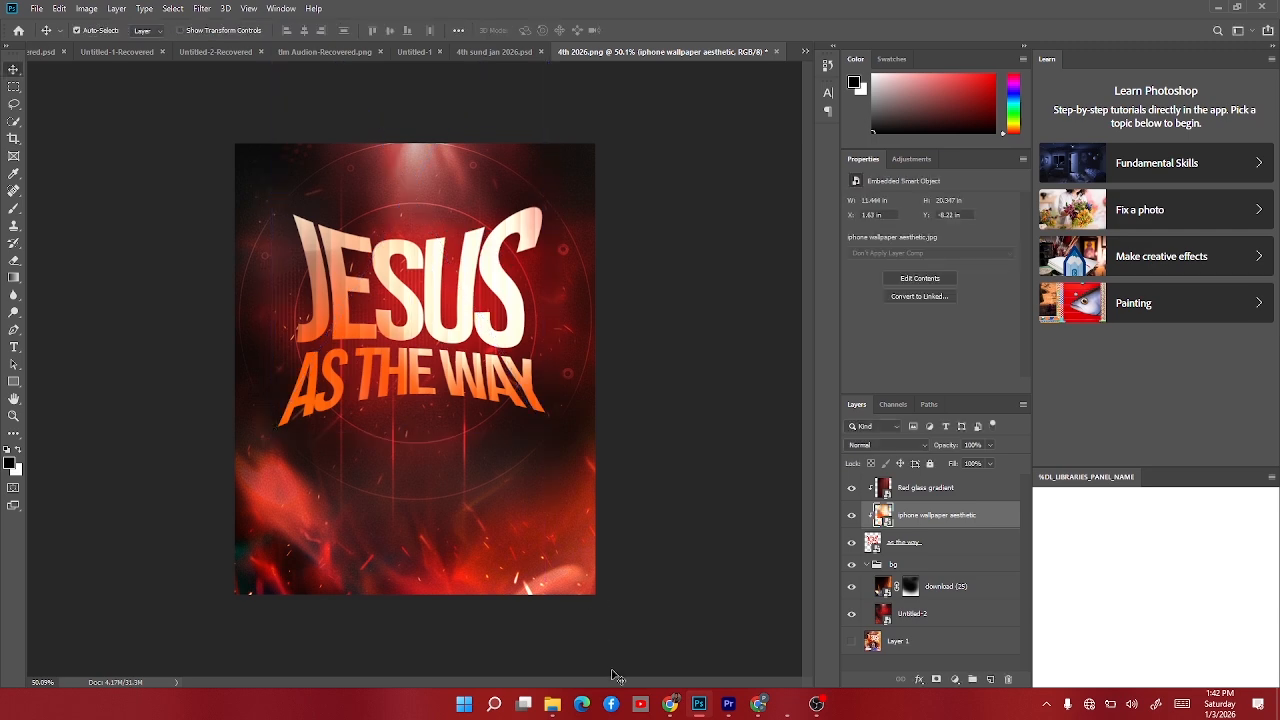
# Place download (29).jpg from the desktop resources folder over the title, rotated 90° and scaled to about 106.5%.
pyautogui.click(562, 708)
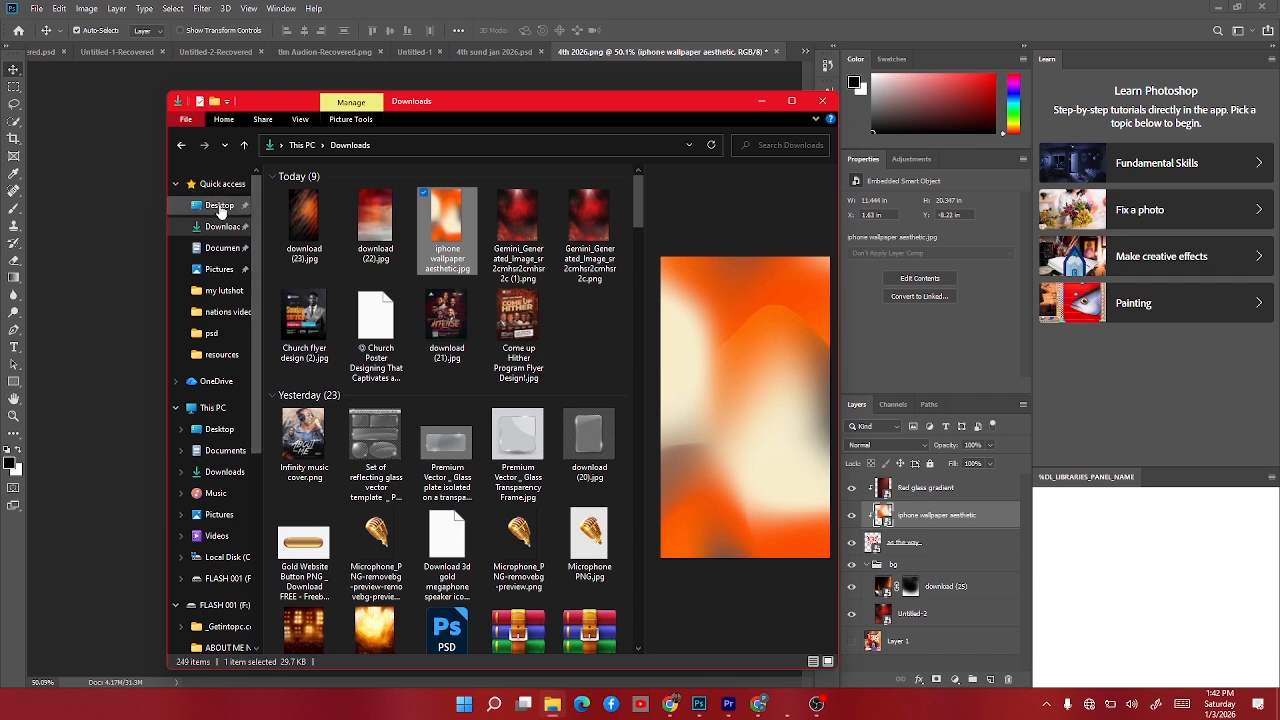
pyautogui.click(219, 205)
pyautogui.doubleClick(448, 205)
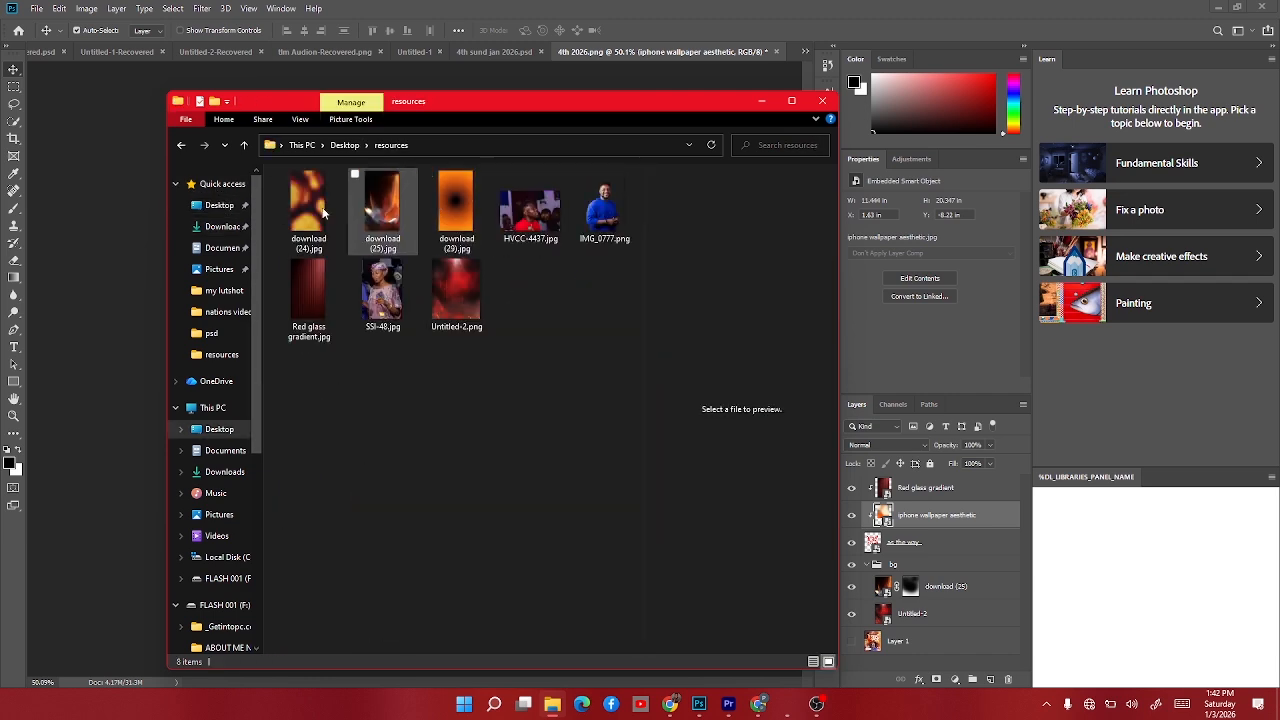
pyautogui.click(456, 205)
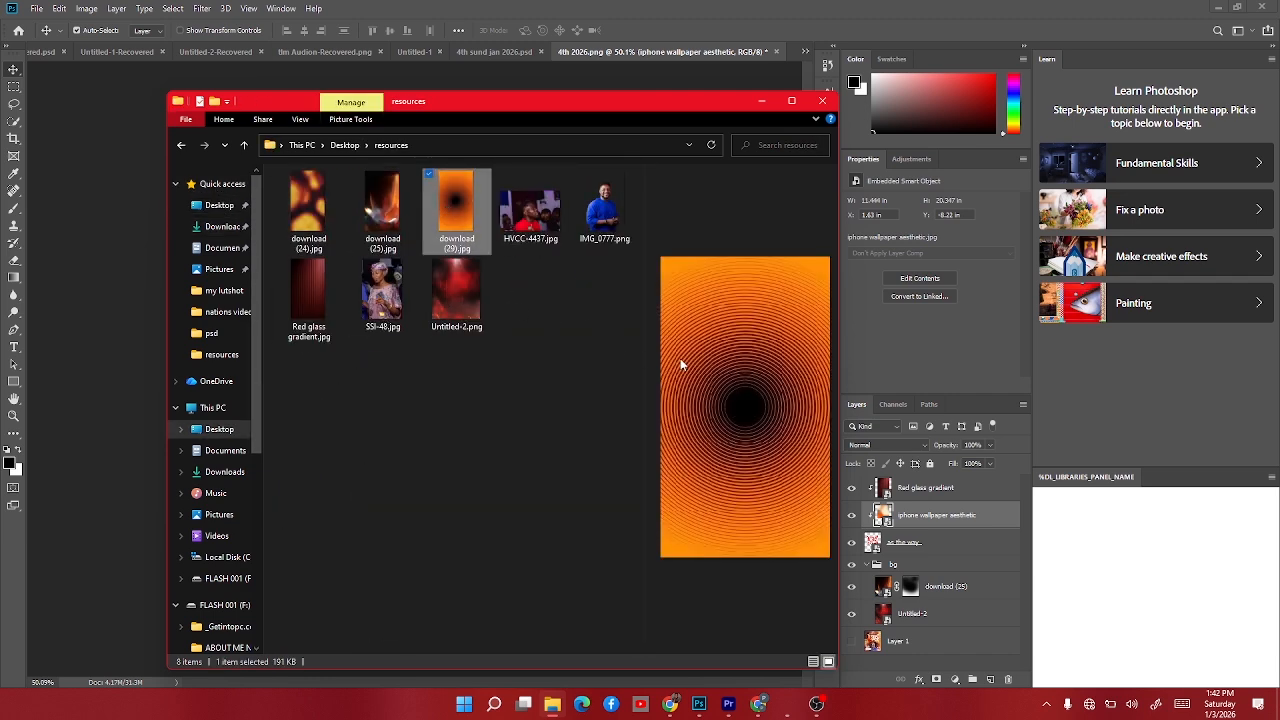
pyautogui.moveTo(456, 215); pyautogui.dragTo(109, 335)
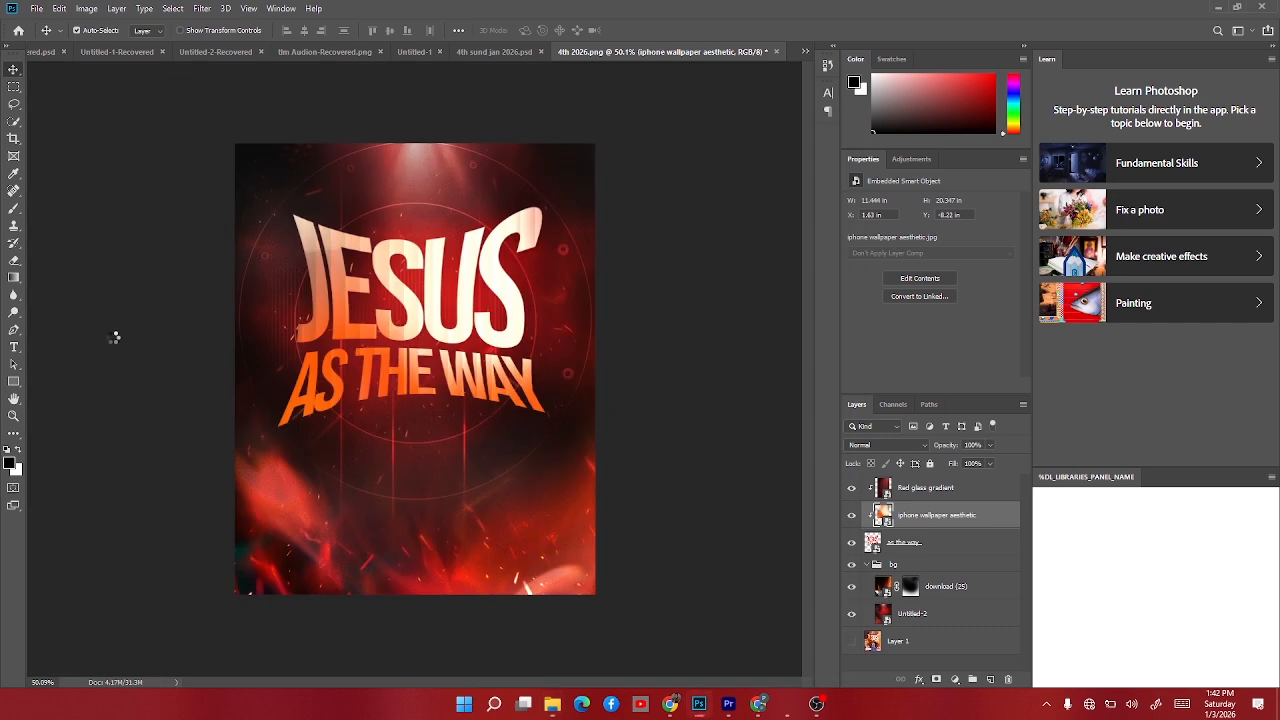
pyautogui.moveTo(546, 360); pyautogui.dragTo(438, 419)
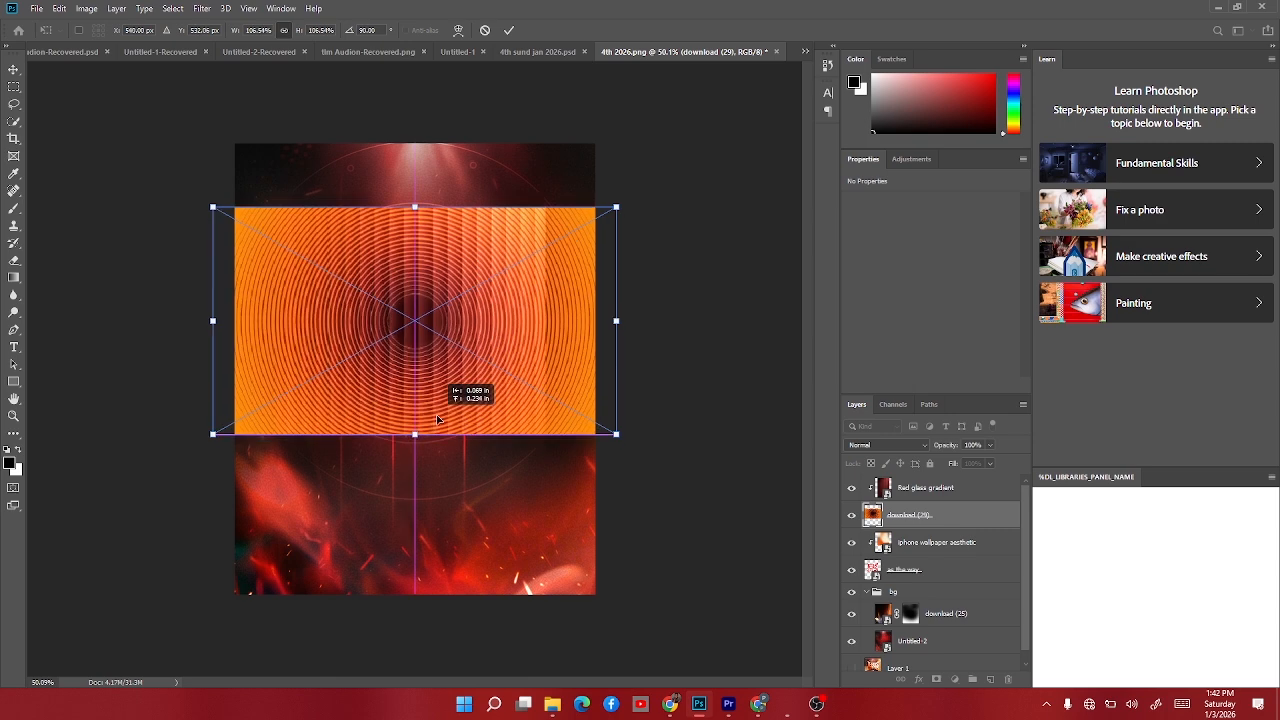
pyautogui.press('Return')
# Clip the download (29) layer to the title and set its blend mode to Lighter Color.
pyautogui.rightClick(910, 511)
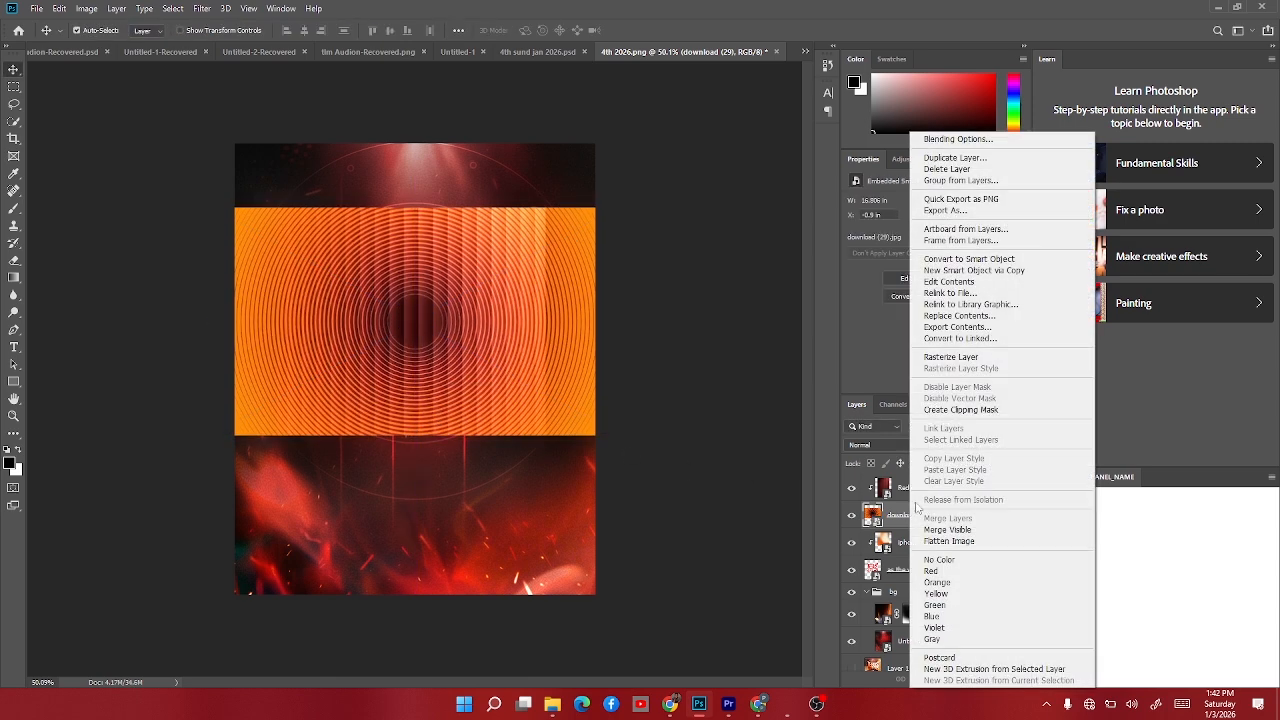
pyautogui.click(978, 408)
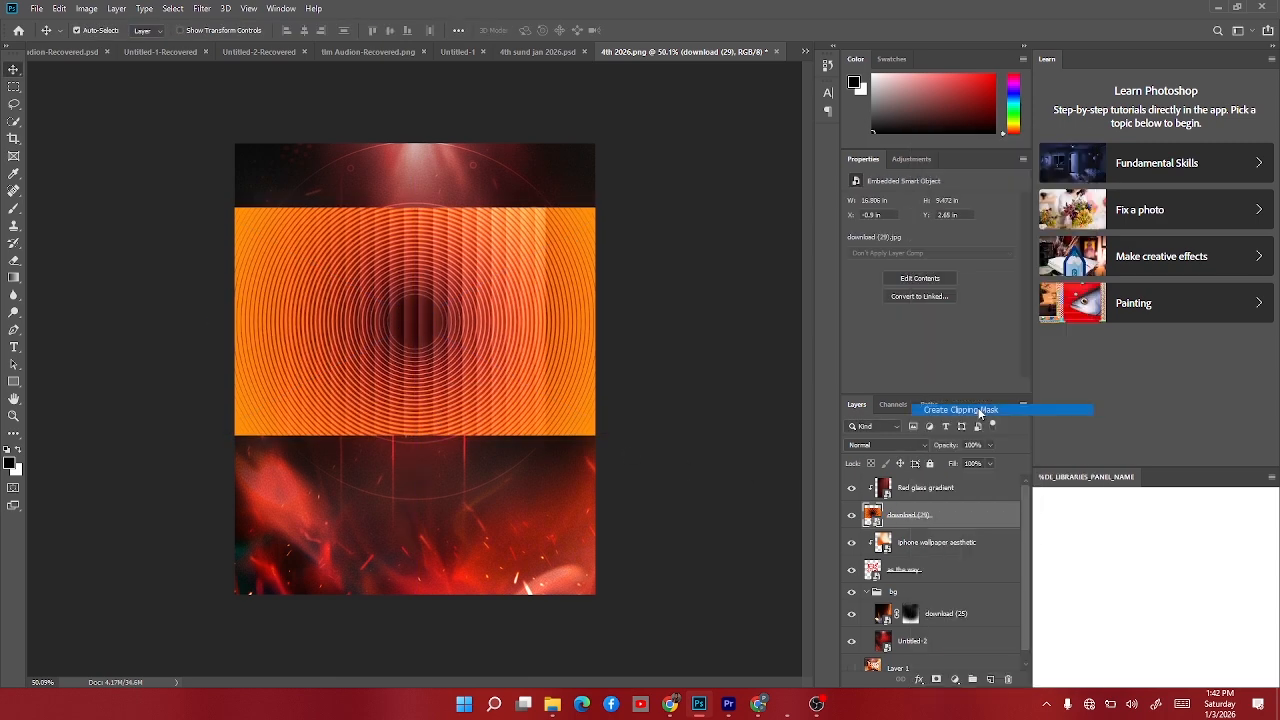
pyautogui.click(912, 449)
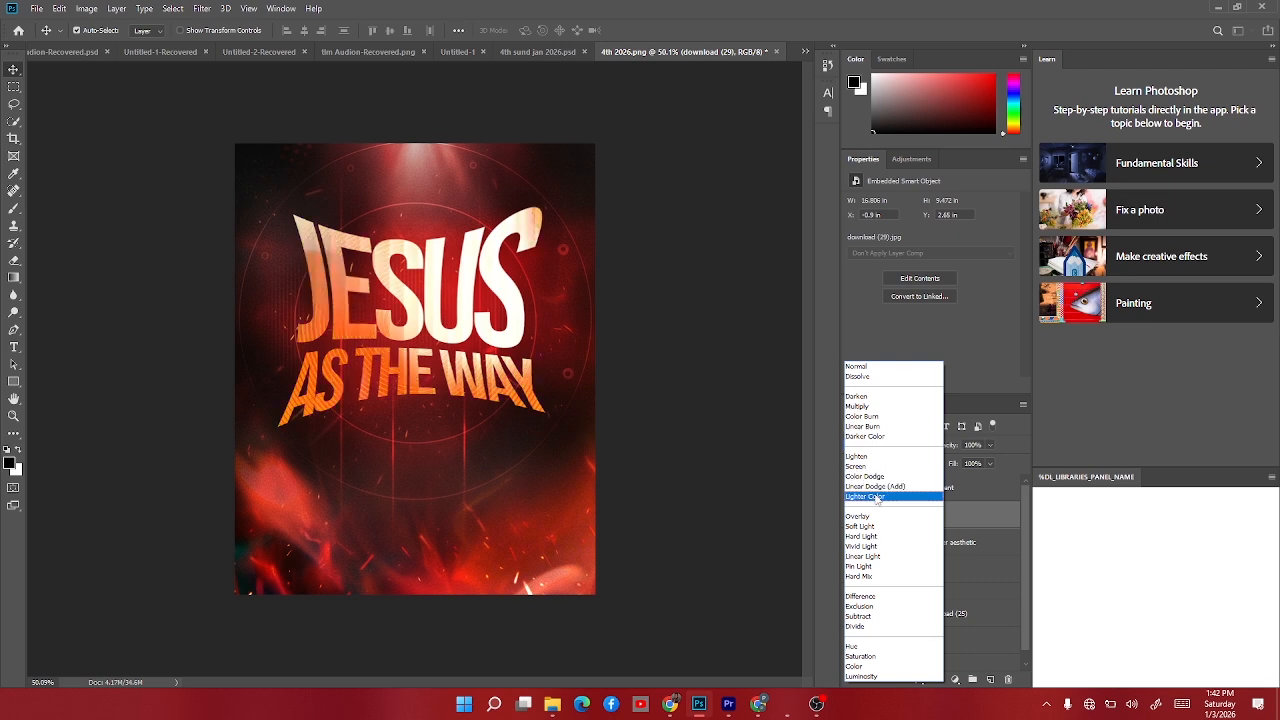
pyautogui.click(877, 497)
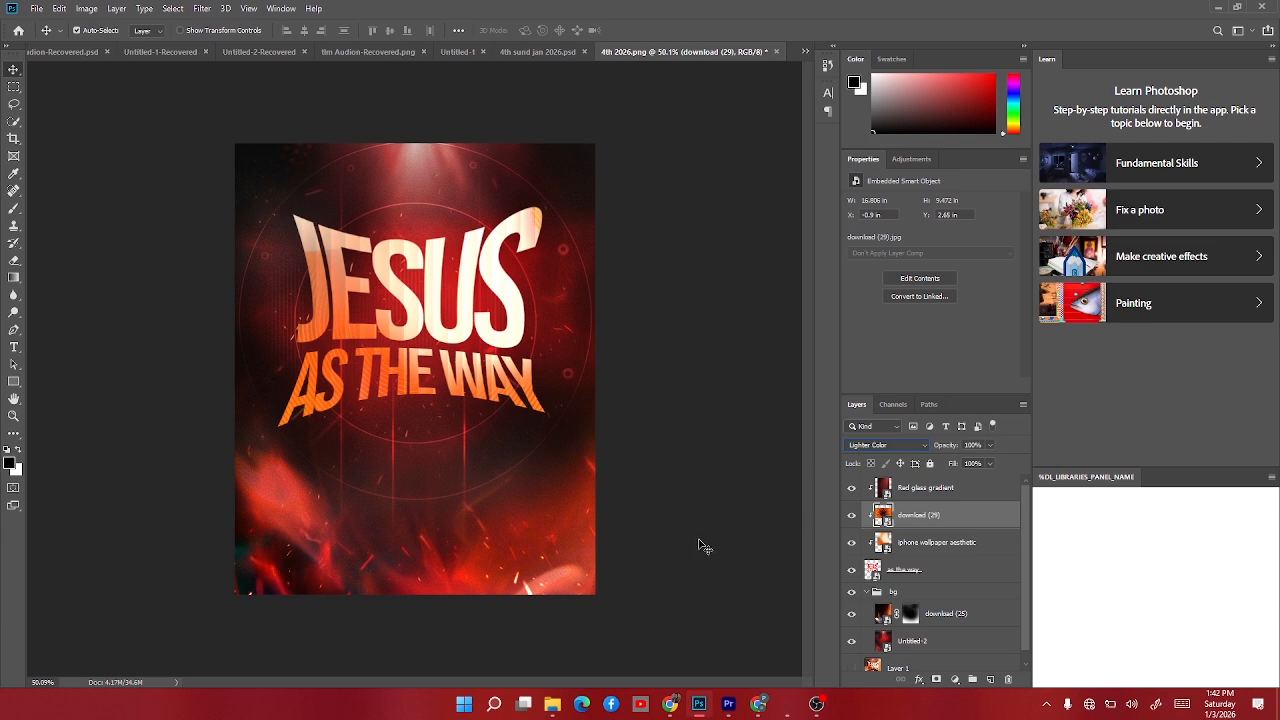
# Convert the title layer and its three clipped texture layers into a single smart object.
pyautogui.click(951, 488)
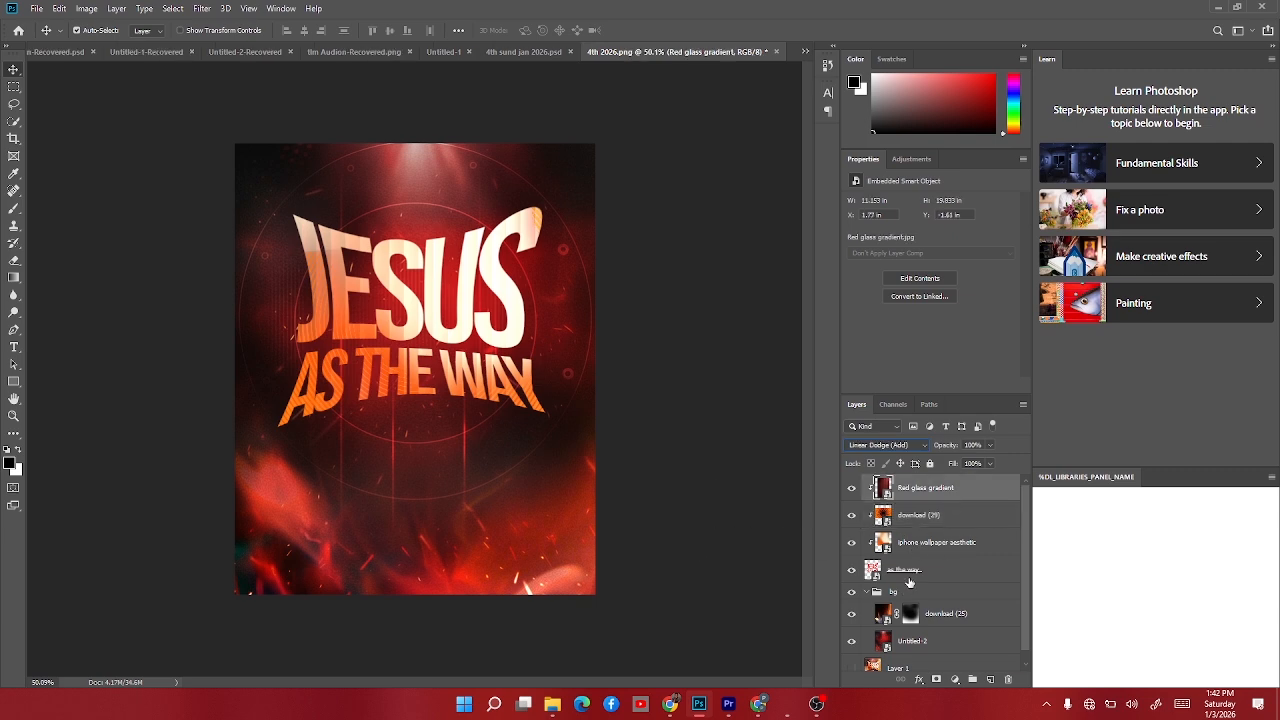
pyautogui.keyDown('shift'); pyautogui.click(915, 572); pyautogui.keyUp('shift')
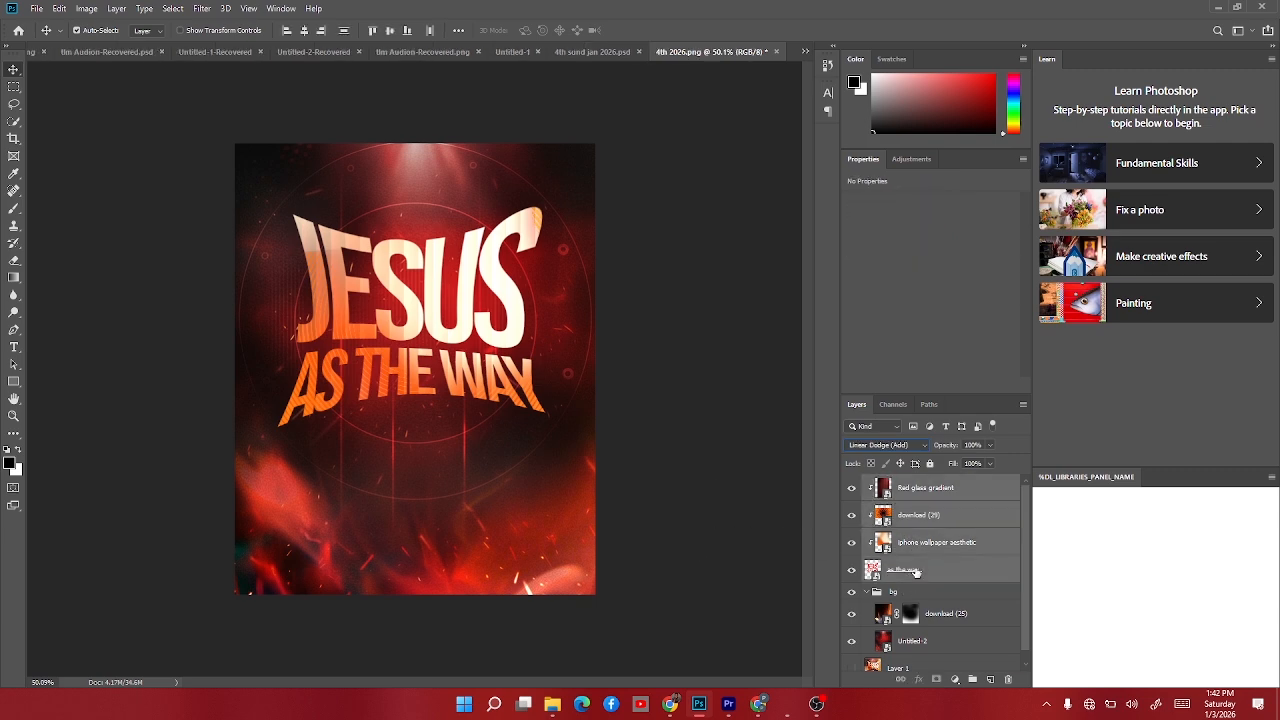
pyautogui.rightClick(915, 572)
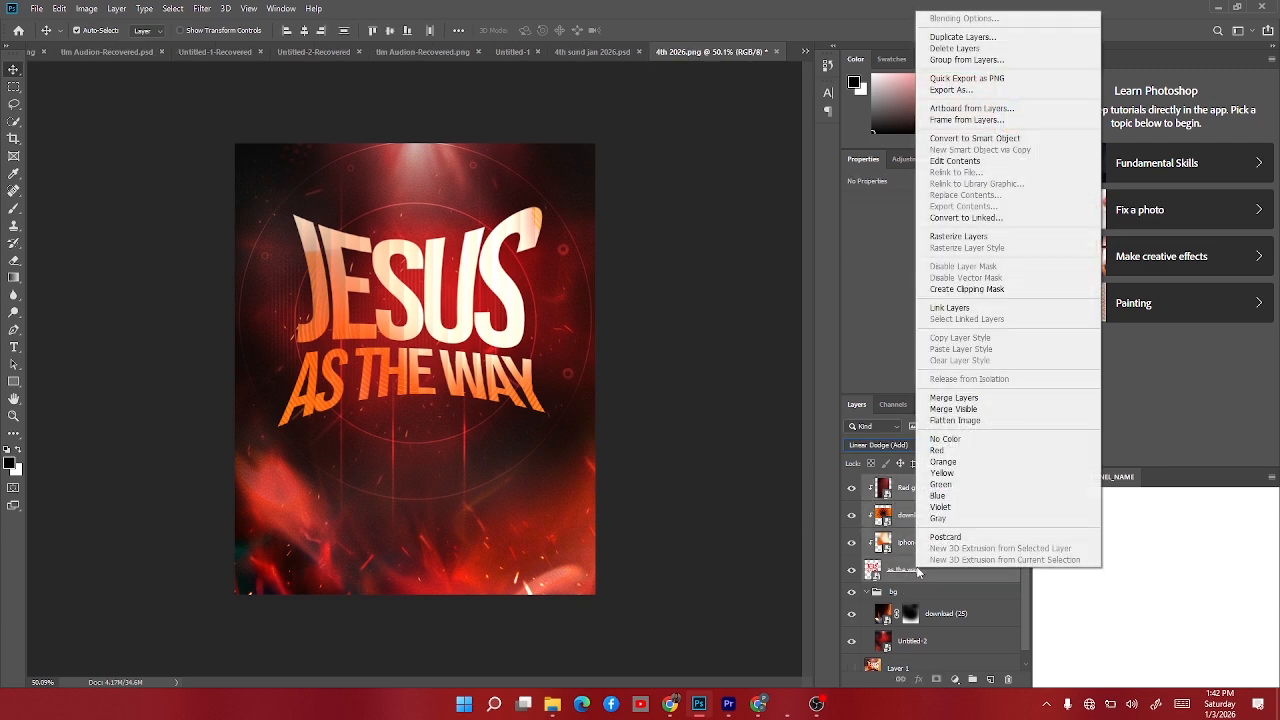
pyautogui.click(1003, 139)
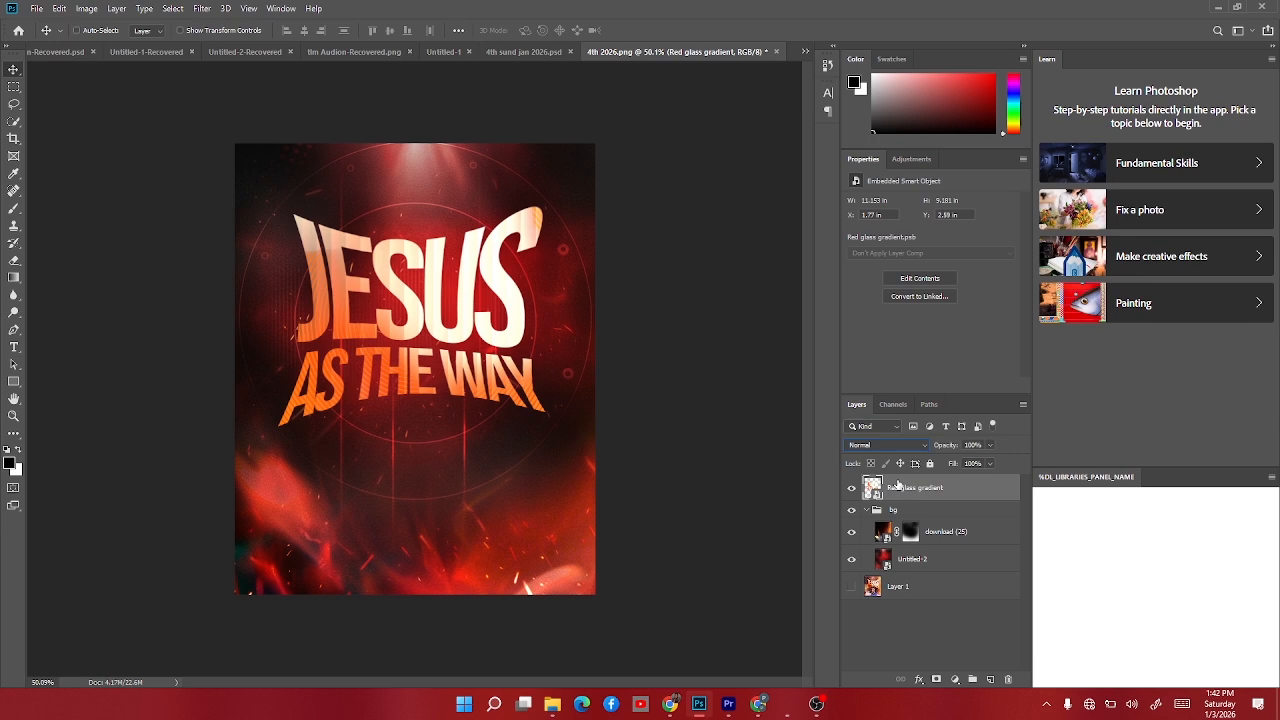
# Duplicate the title smart object and apply a Gaussian Blur with a 5.8-pixel radius to the lower copy.
pyautogui.hotkey('ctrl', 'j')
pyautogui.click(928, 514)
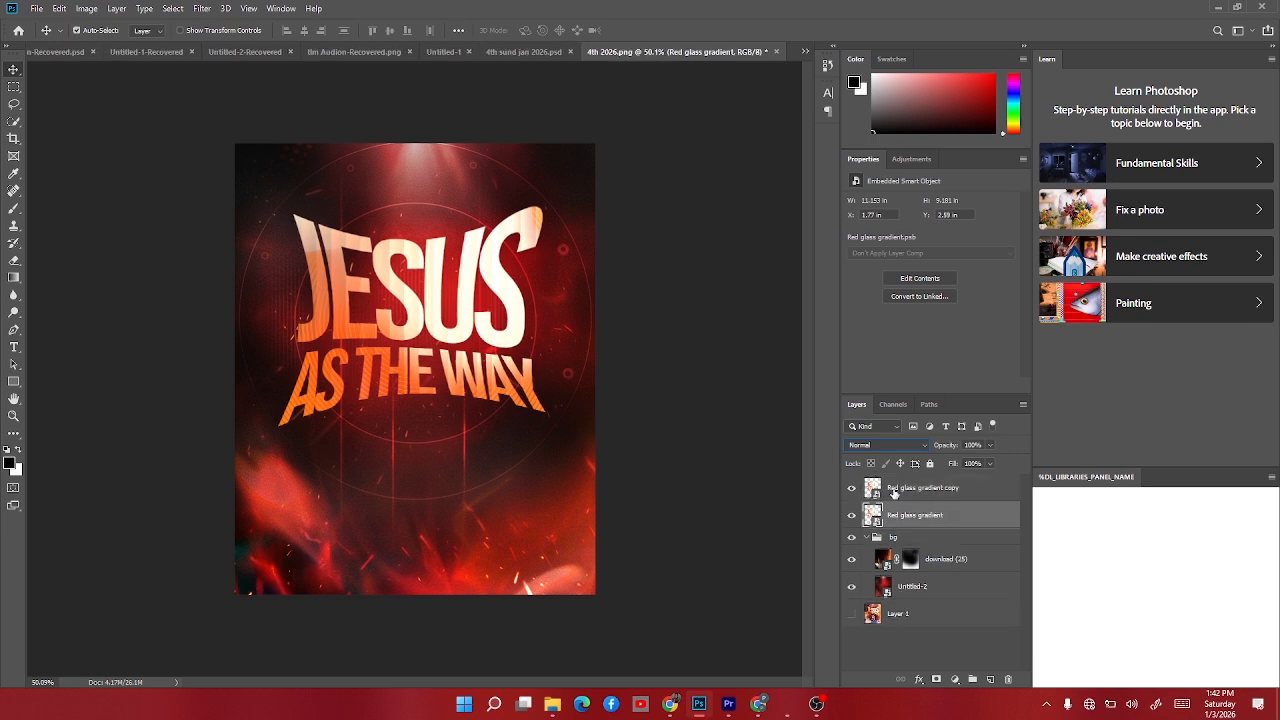
pyautogui.click(204, 8)
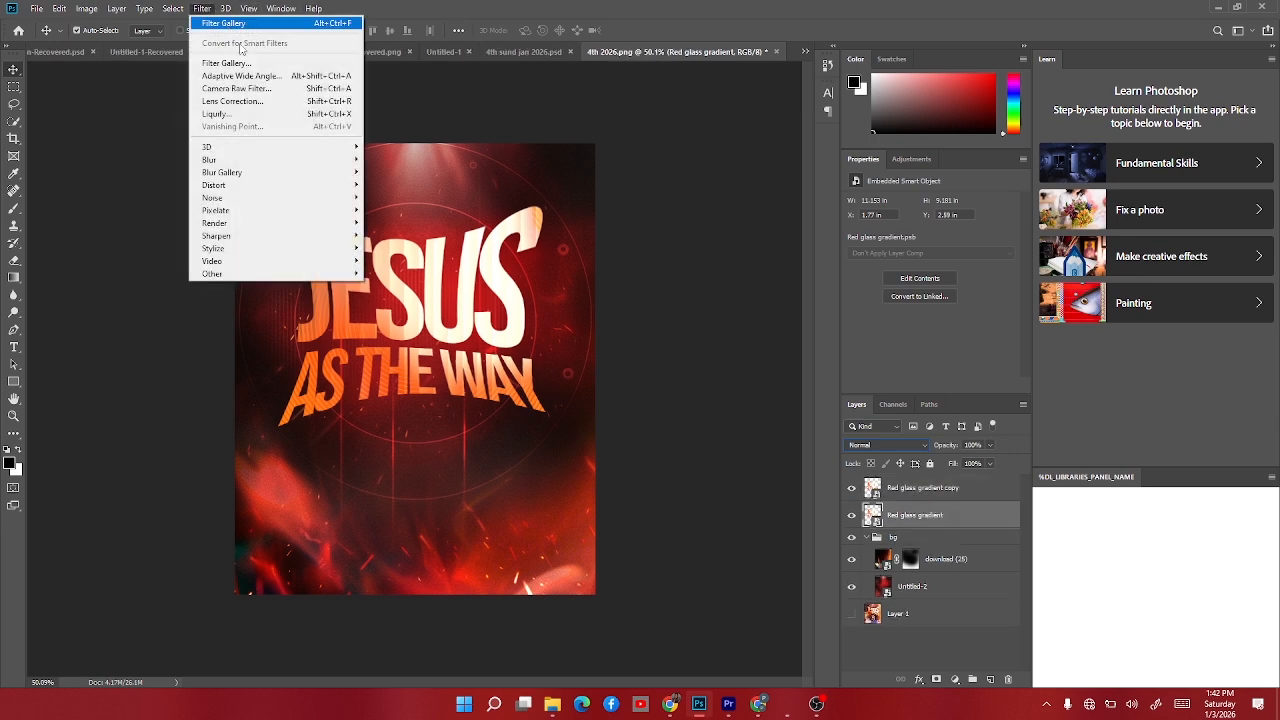
pyautogui.moveTo(300, 160)
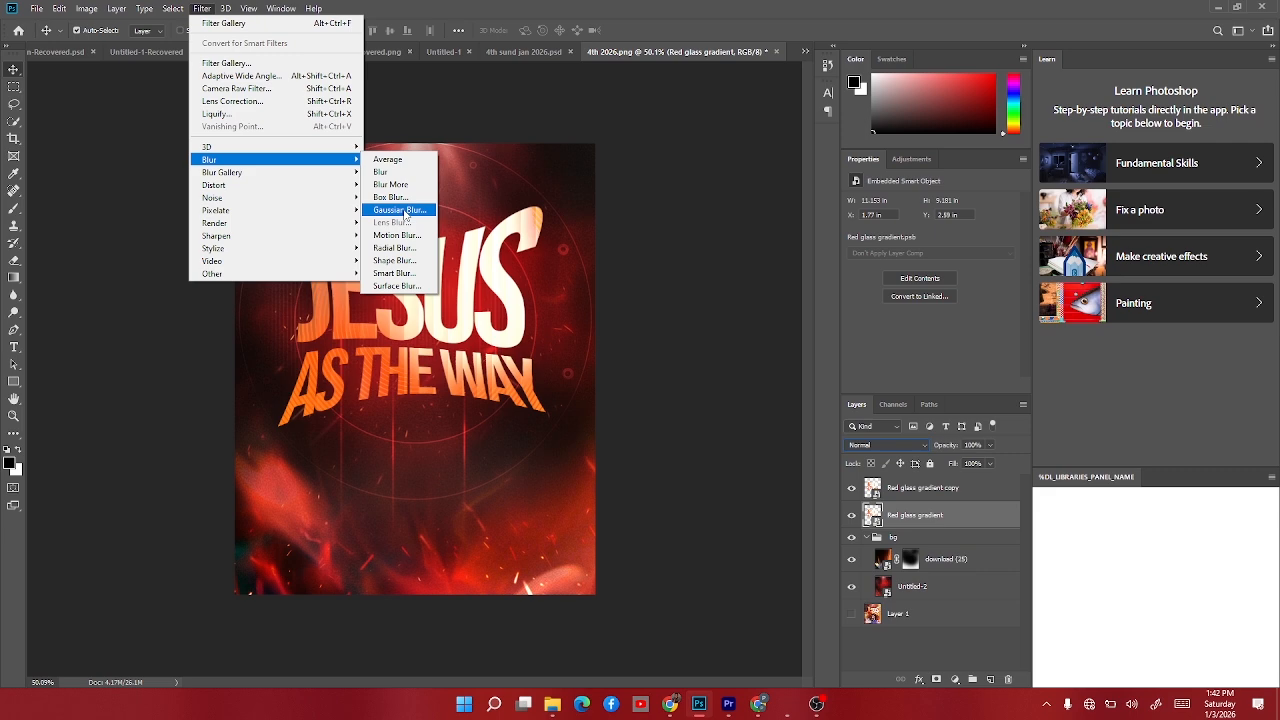
pyautogui.click(400, 210)
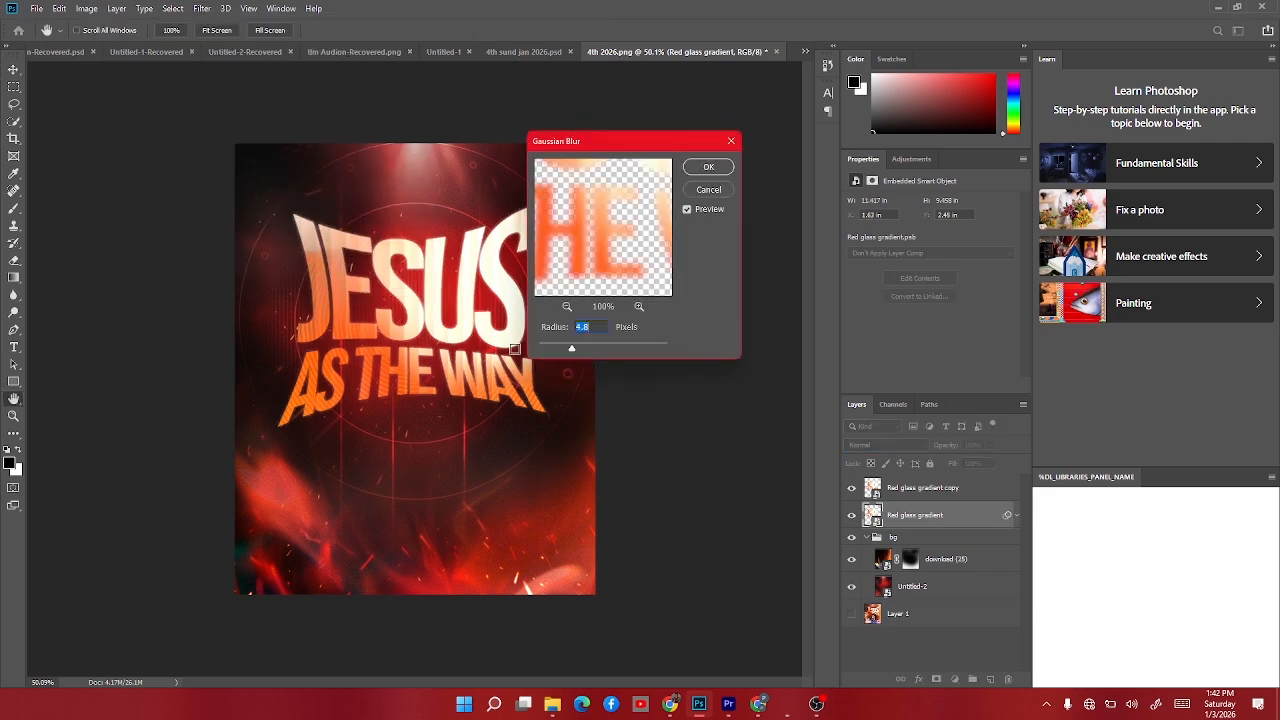
pyautogui.moveTo(601, 346); pyautogui.dragTo(659, 348)
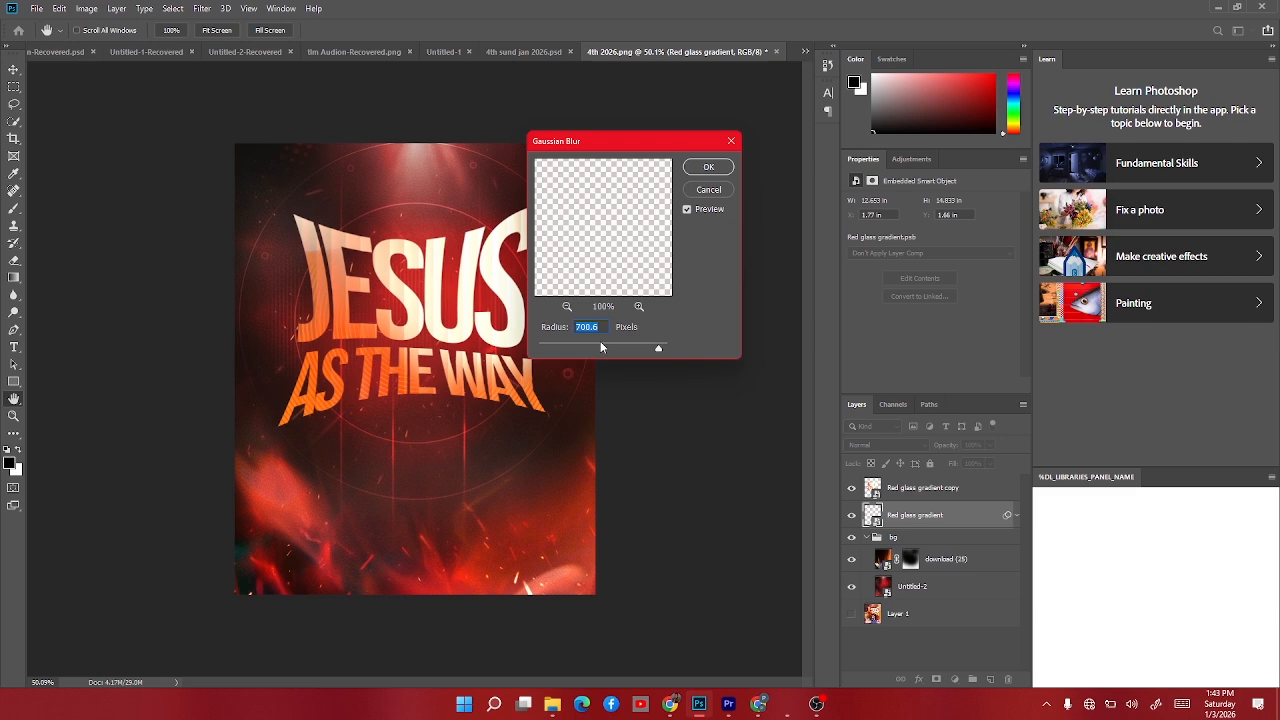
pyautogui.click(569, 346)
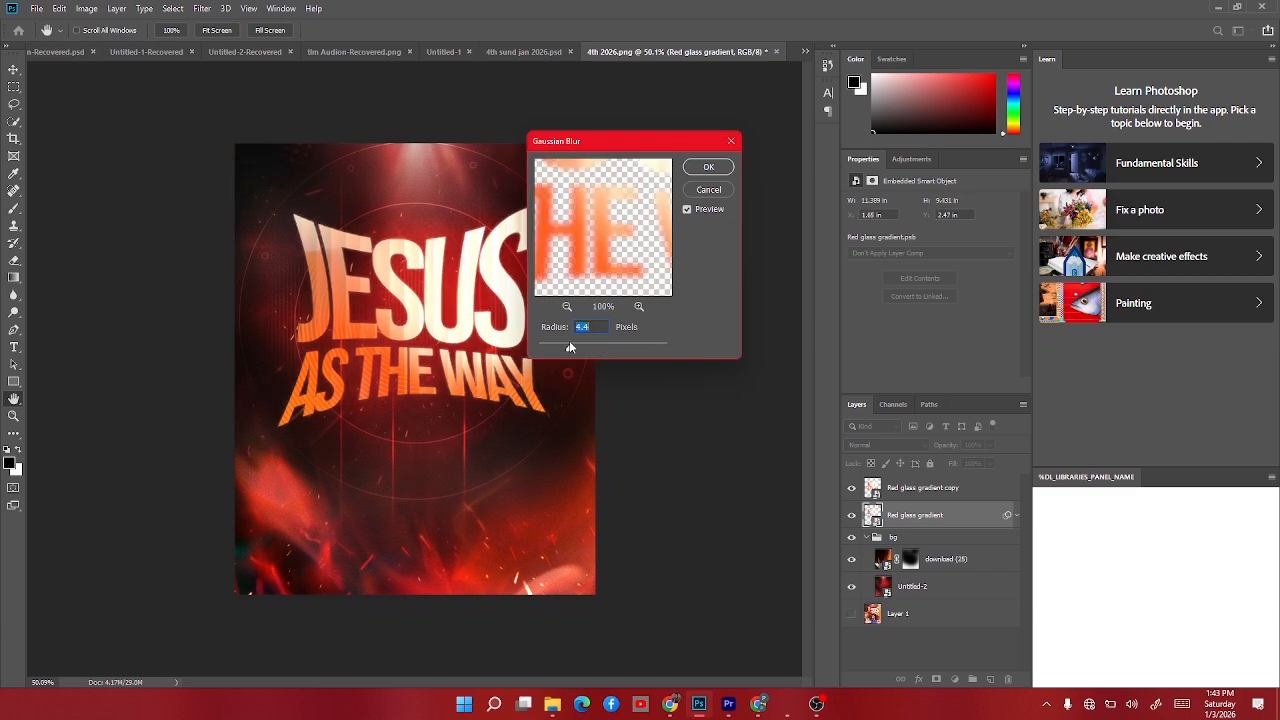
pyautogui.hotkey('ctrl', 'z')
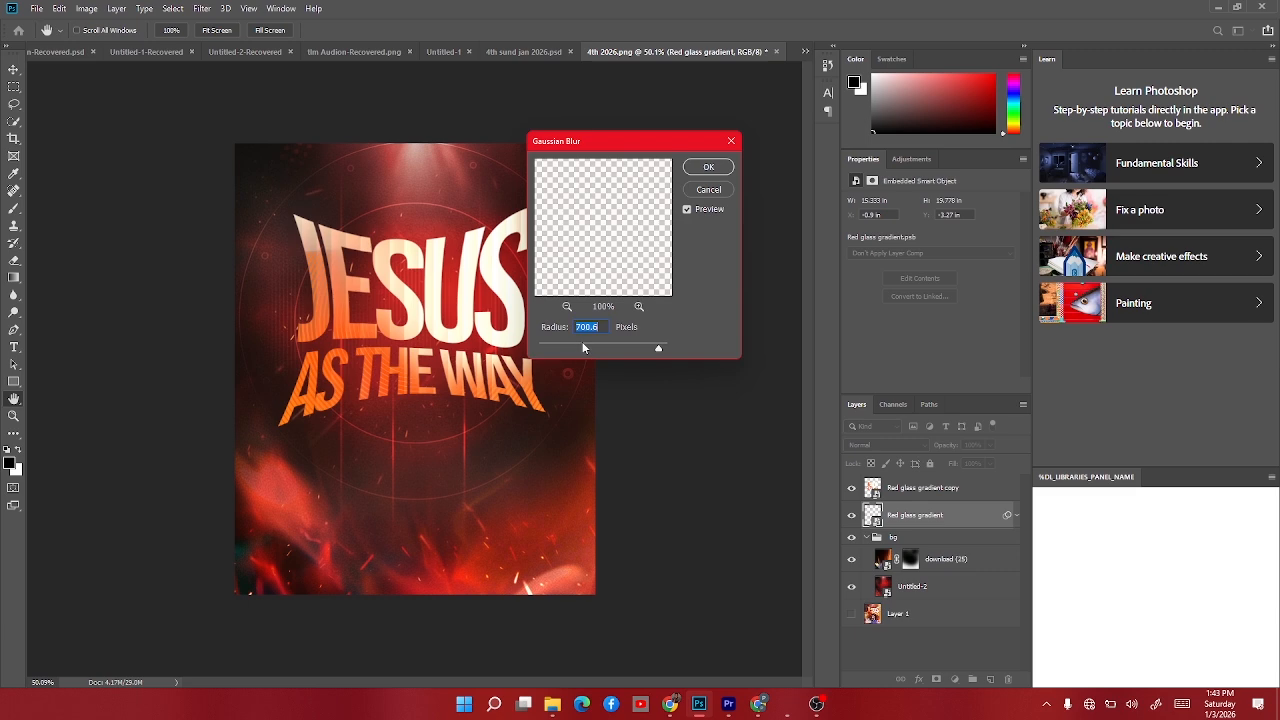
pyautogui.click(583, 347)
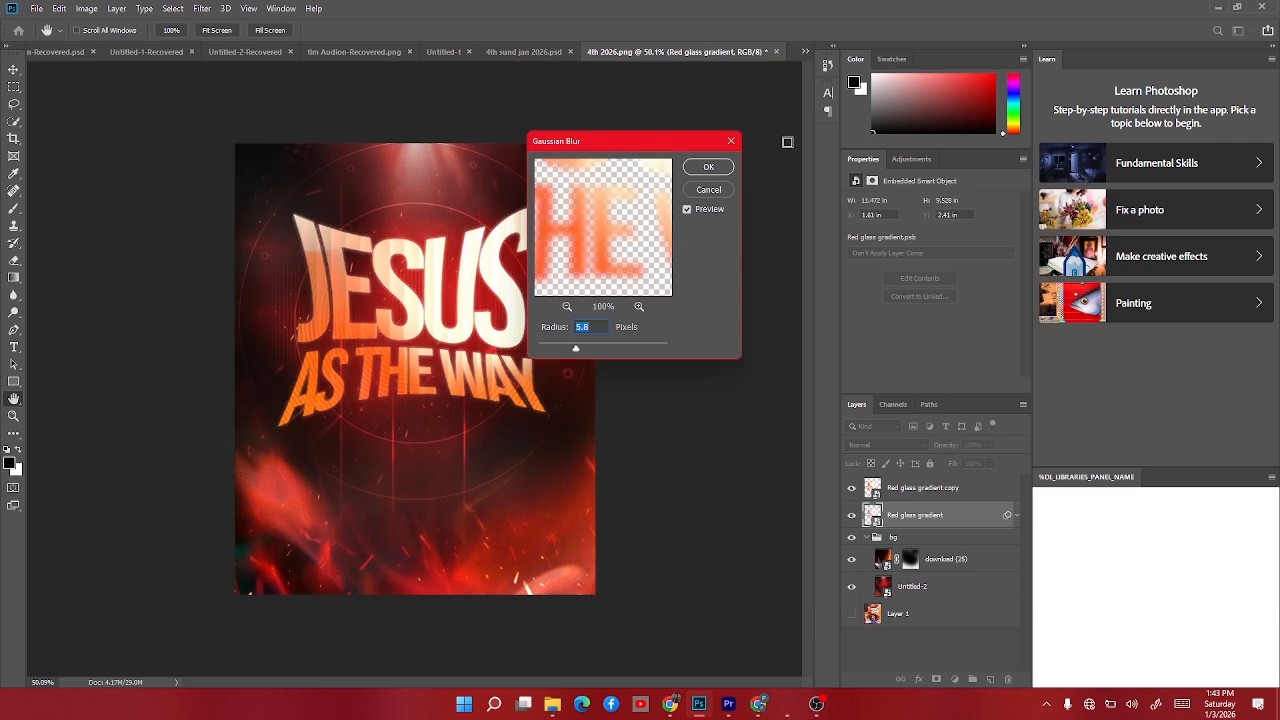
pyautogui.click(708, 167)
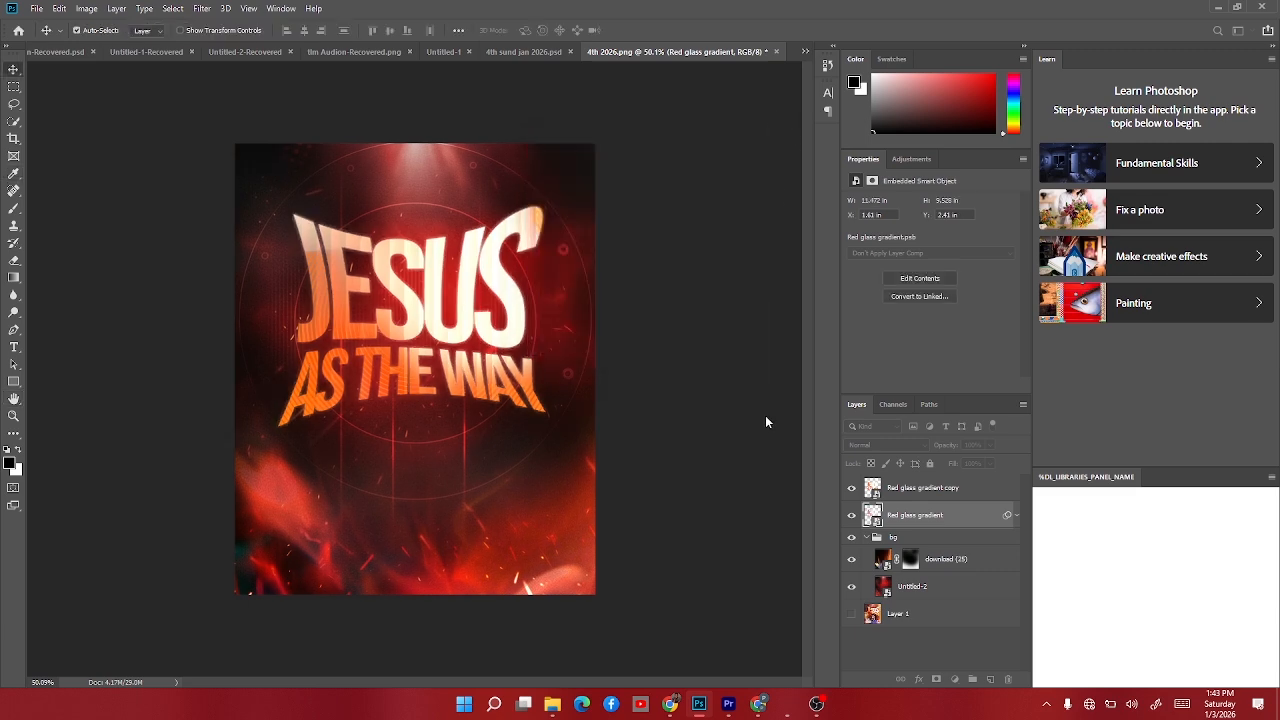
pyautogui.click(852, 516)
pyautogui.click(852, 516)
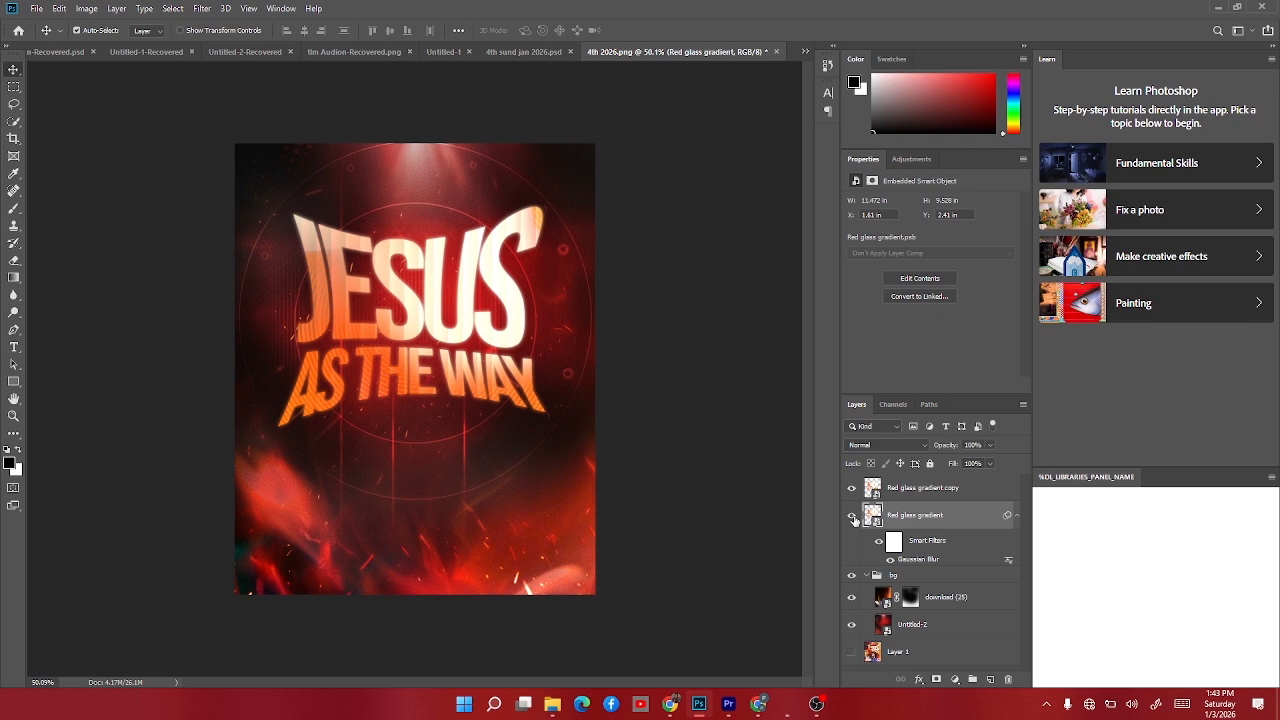
pyautogui.click(852, 516)
pyautogui.click(852, 516)
# Group the two title smart objects and name the group "title".
pyautogui.keyDown('shift'); pyautogui.click(904, 490); pyautogui.keyUp('shift')
pyautogui.hotkey('ctrl', 'g')
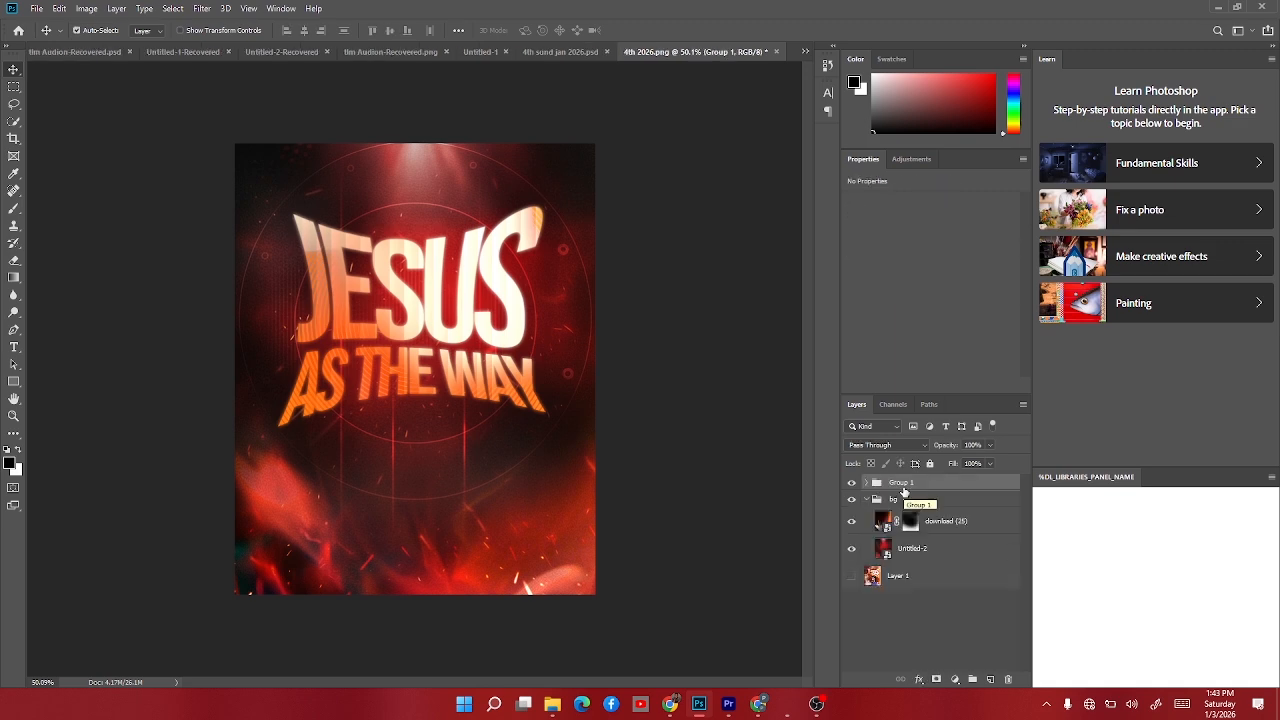
pyautogui.doubleClick(900, 484)
pyautogui.write('title')
pyautogui.press('Return')
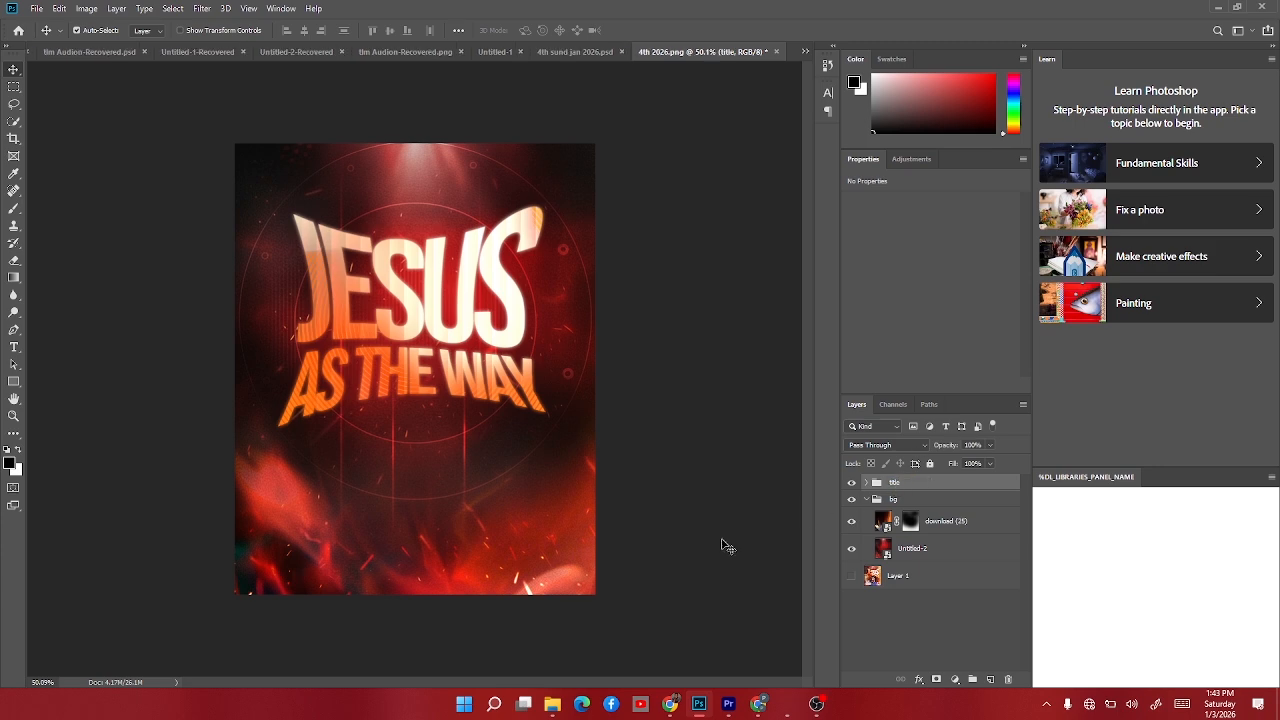
# Place SSI-48.jpg from the resources folder over the flyer's upper left area, scaled to about 88%.
pyautogui.click(552, 704)
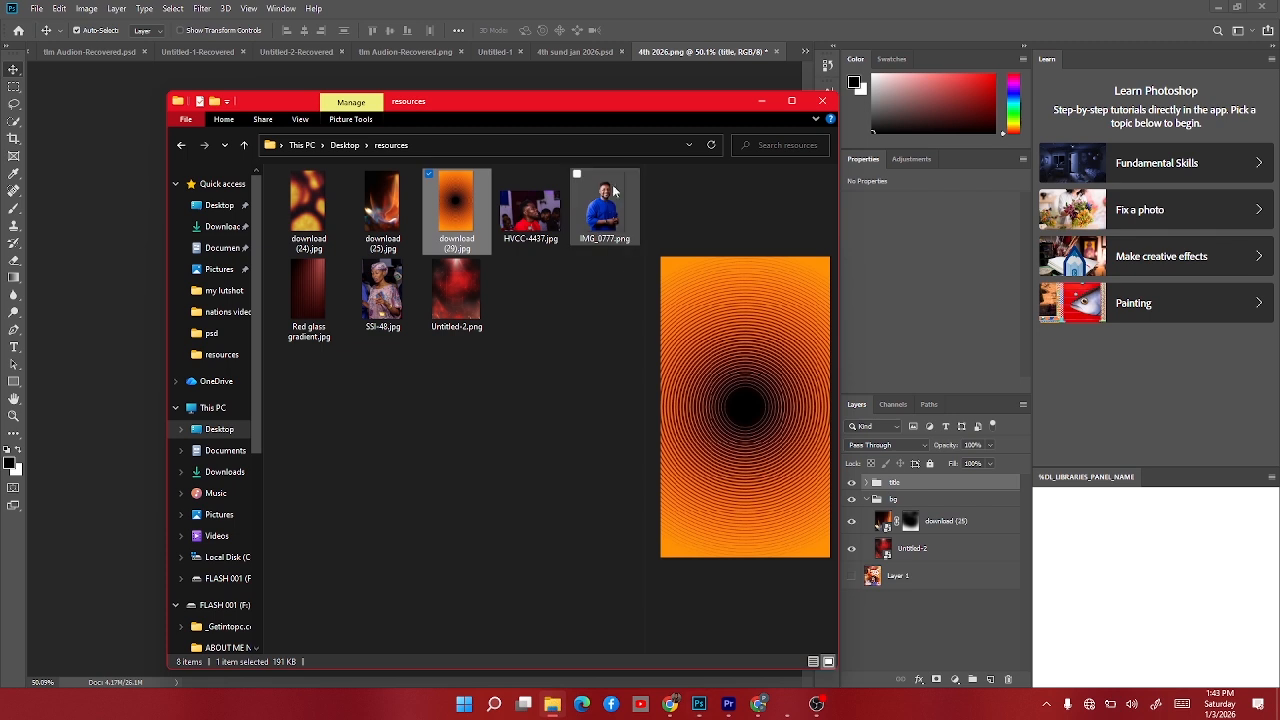
pyautogui.click(604, 205)
pyautogui.click(394, 288)
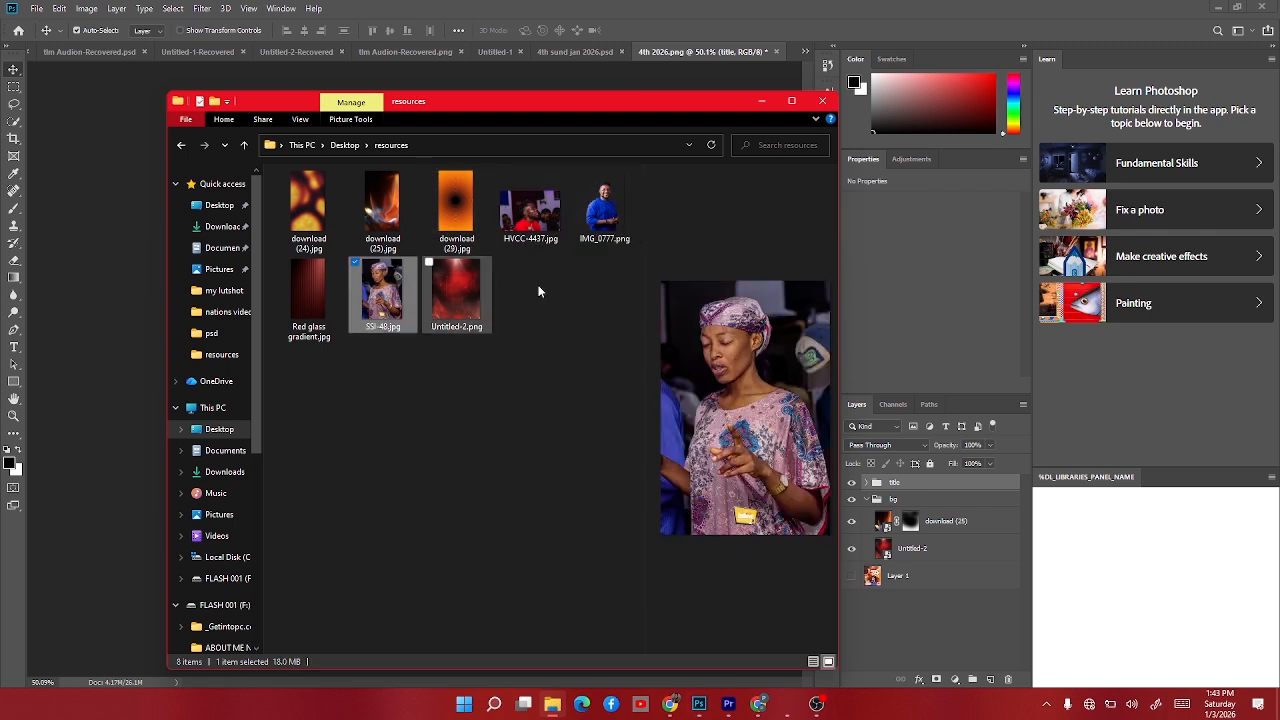
pyautogui.click(146, 332)
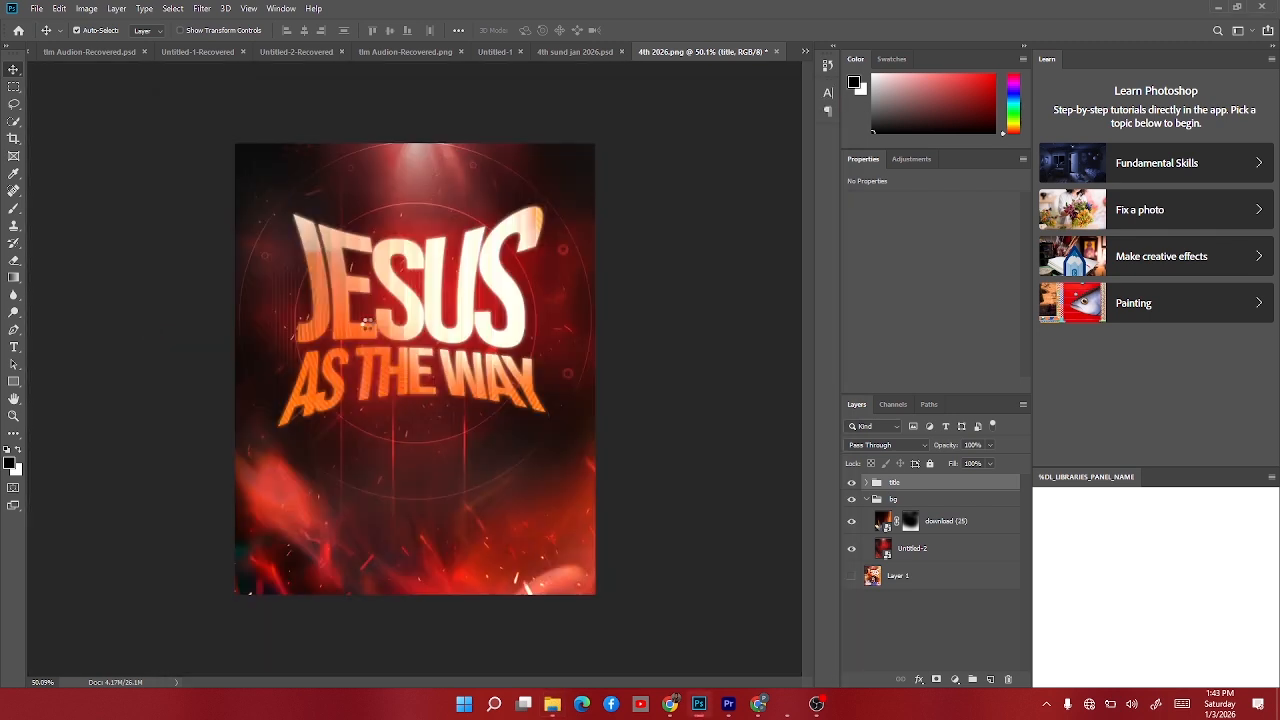
pyautogui.moveTo(368, 320); pyautogui.dragTo(298, 307)
pyautogui.moveTo(317, 525); pyautogui.dragTo(303, 477)
pyautogui.moveTo(317, 416); pyautogui.dragTo(305, 432)
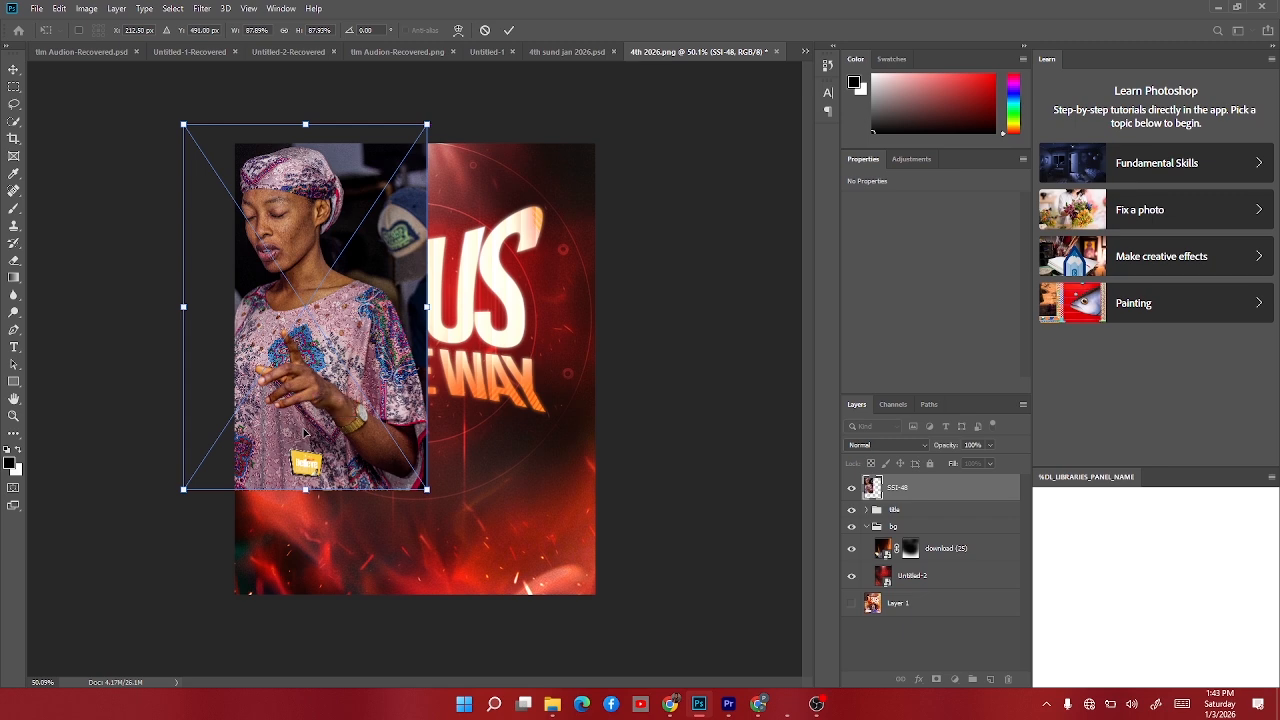
pyautogui.press('Return')
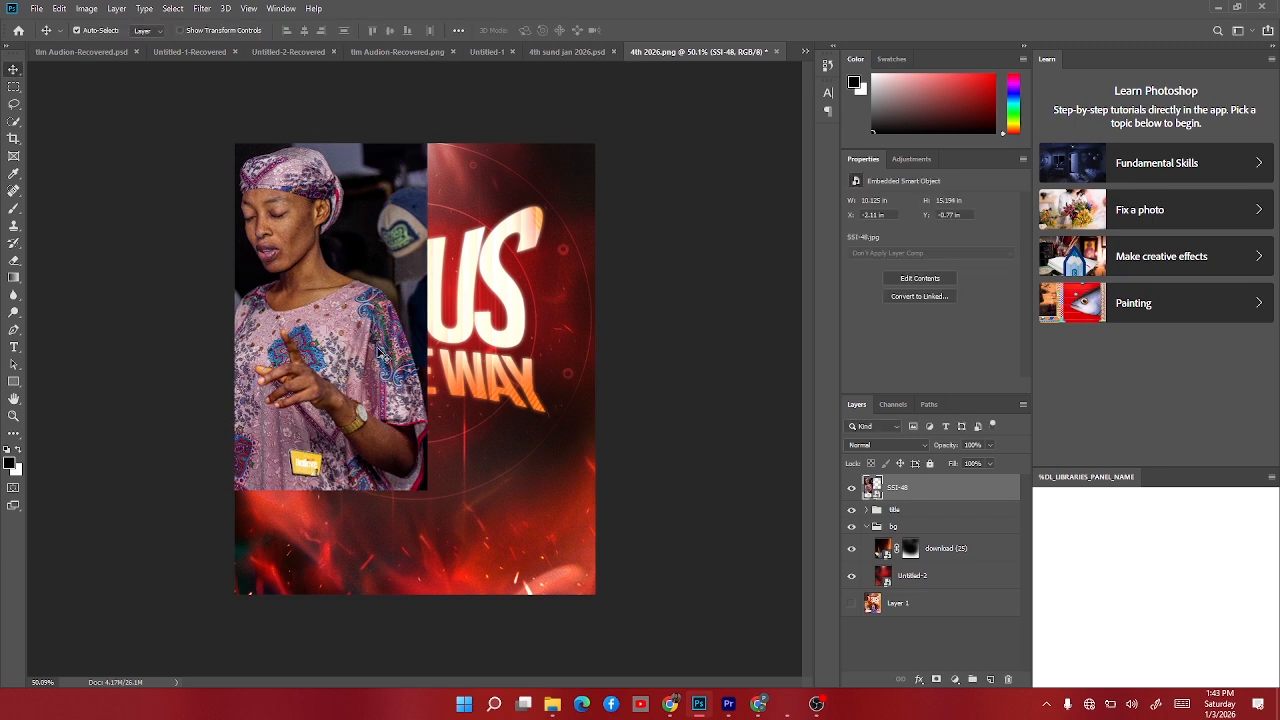
# Set the SSI-48 photo to Soft Light and mask out its hard edges and the title area with a large soft black brush.
pyautogui.click(899, 448)
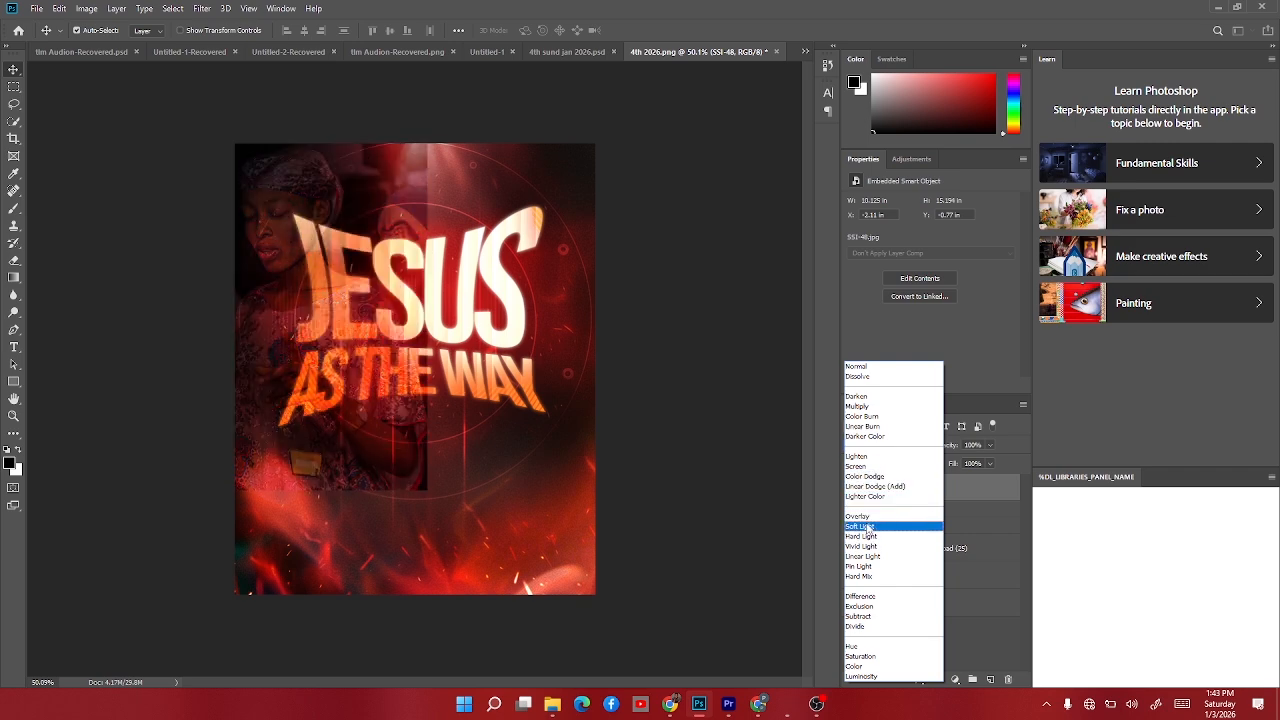
pyautogui.click(866, 527)
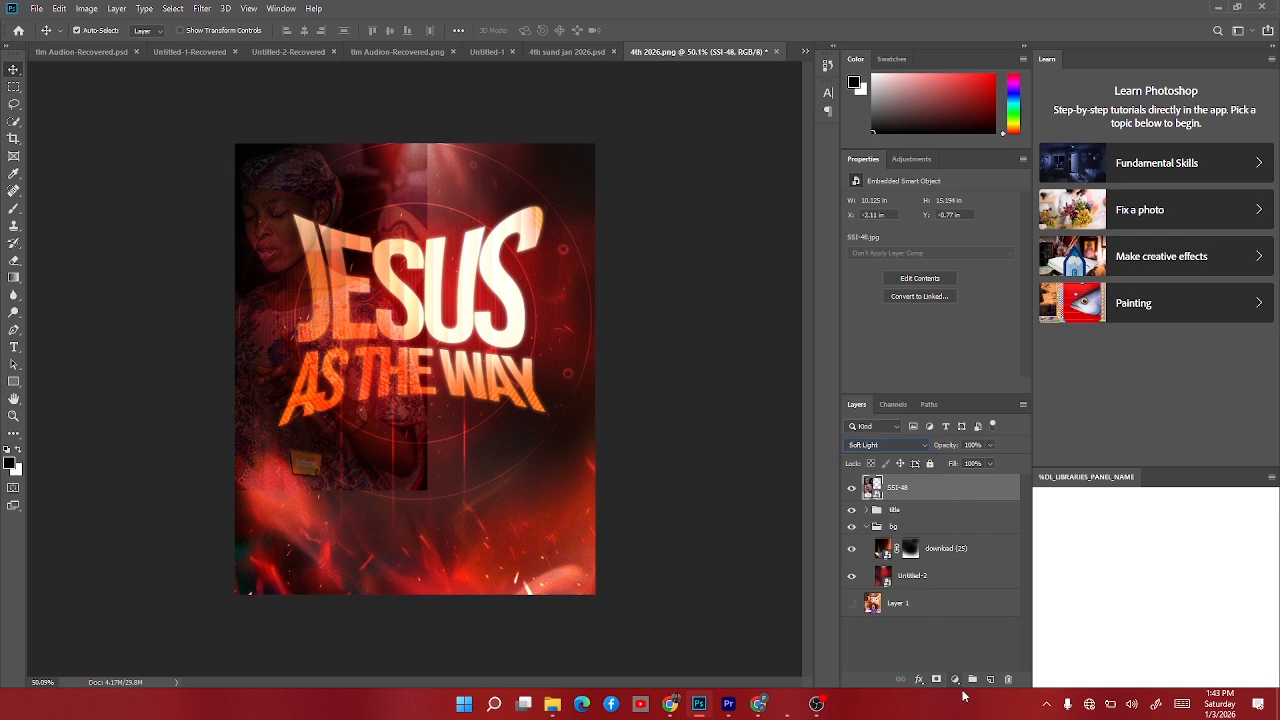
pyautogui.click(935, 679)
pyautogui.press('b')
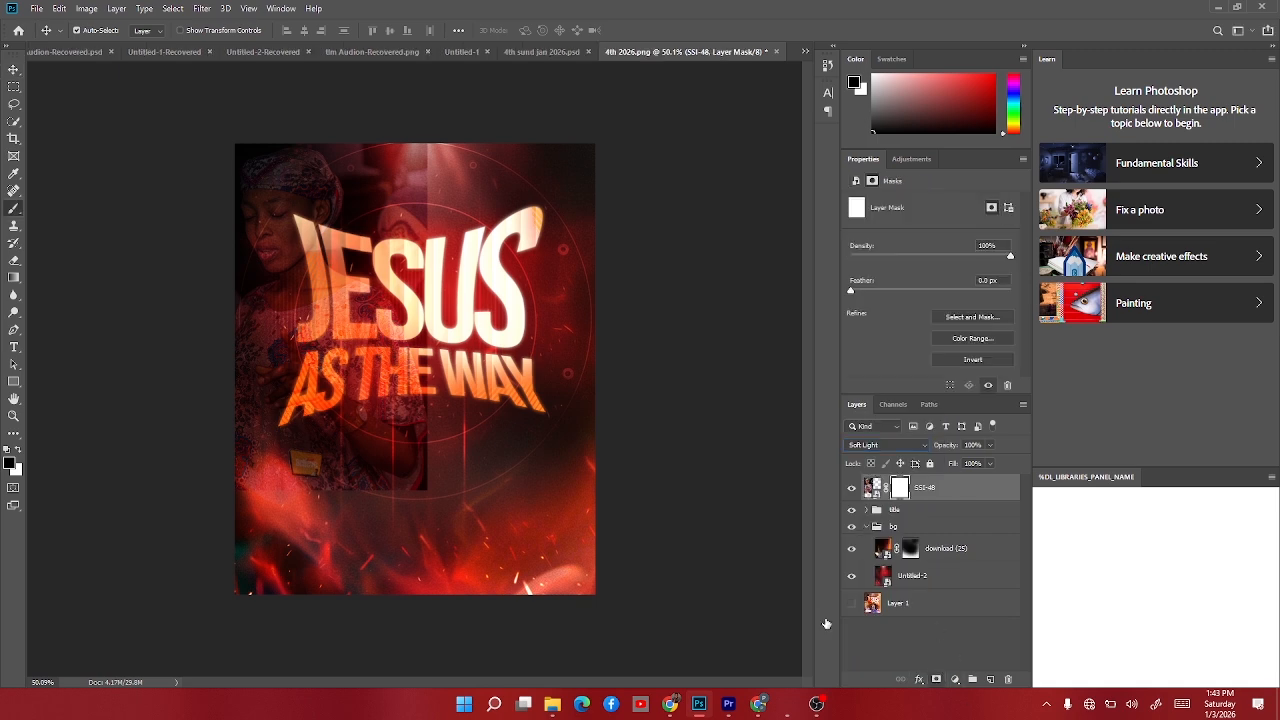
pyautogui.moveTo(466, 137)
pyautogui.mouseDown()
pyautogui.moveTo(396, 423)
pyautogui.moveTo(281, 476)
pyautogui.moveTo(369, 422)
pyautogui.moveTo(358, 417)
pyautogui.moveTo(364, 362)
pyautogui.moveTo(384, 343)
pyautogui.moveTo(316, 407)
pyautogui.moveTo(290, 382)
pyautogui.moveTo(397, 350)
pyautogui.moveTo(396, 319)
pyautogui.moveTo(338, 352)
pyautogui.moveTo(384, 280)
pyautogui.mouseUp()
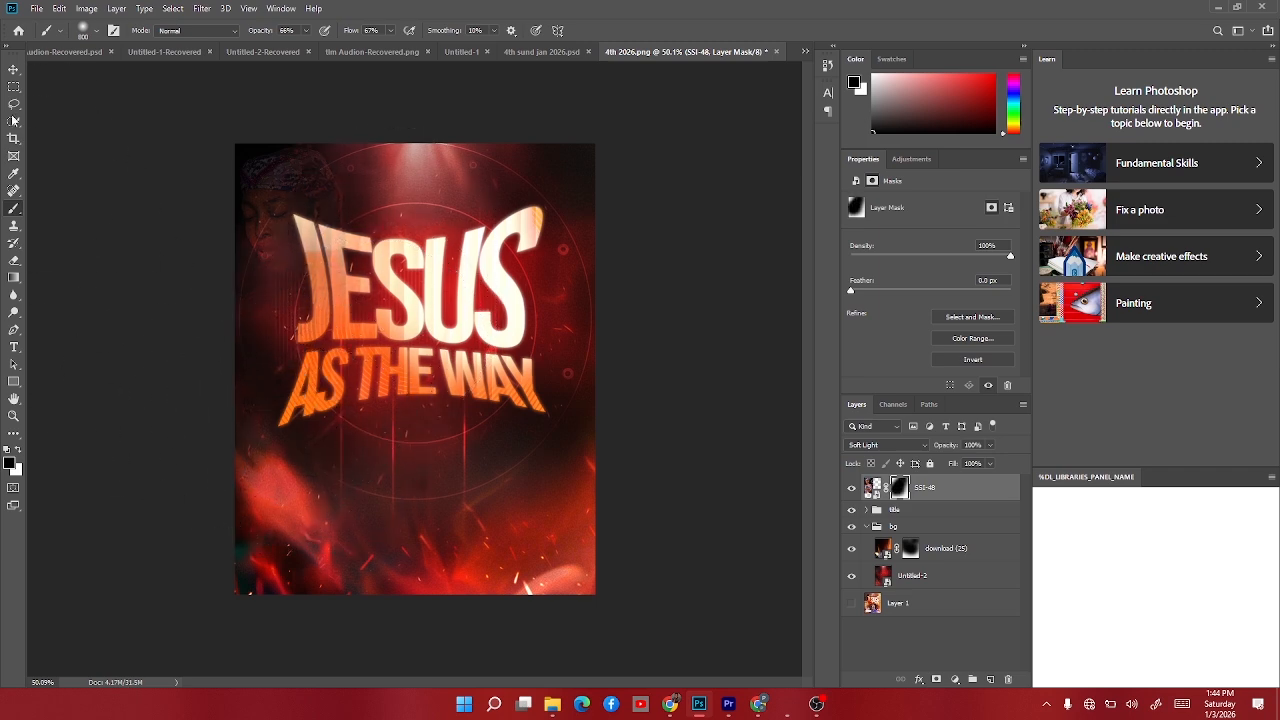
pyautogui.click(14, 69)
# Place HVCC-4437.jpg from the resources folder over the flyer's lower right area, scaled to about 90%.
pyautogui.click(552, 703)
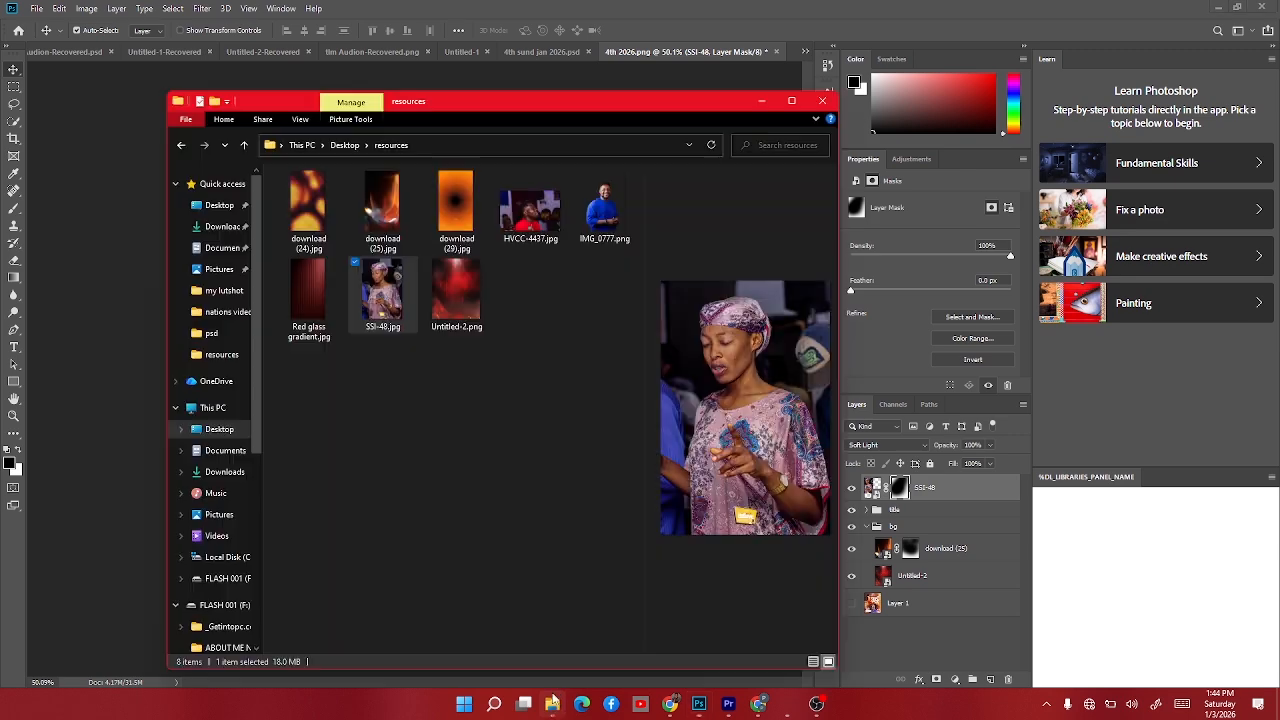
pyautogui.click(537, 215)
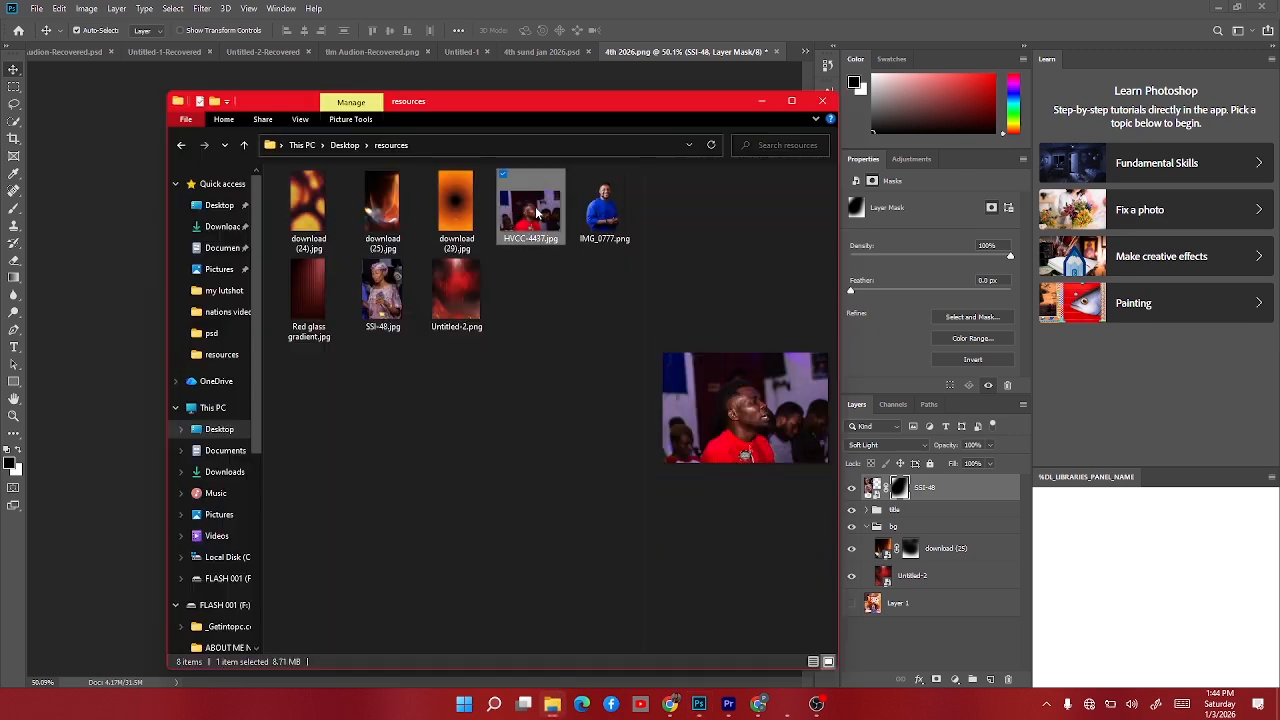
pyautogui.moveTo(537, 215); pyautogui.dragTo(131, 392)
pyautogui.moveTo(223, 386); pyautogui.dragTo(370, 383)
pyautogui.moveTo(437, 405); pyautogui.dragTo(528, 545)
pyautogui.moveTo(506, 386); pyautogui.dragTo(507, 376)
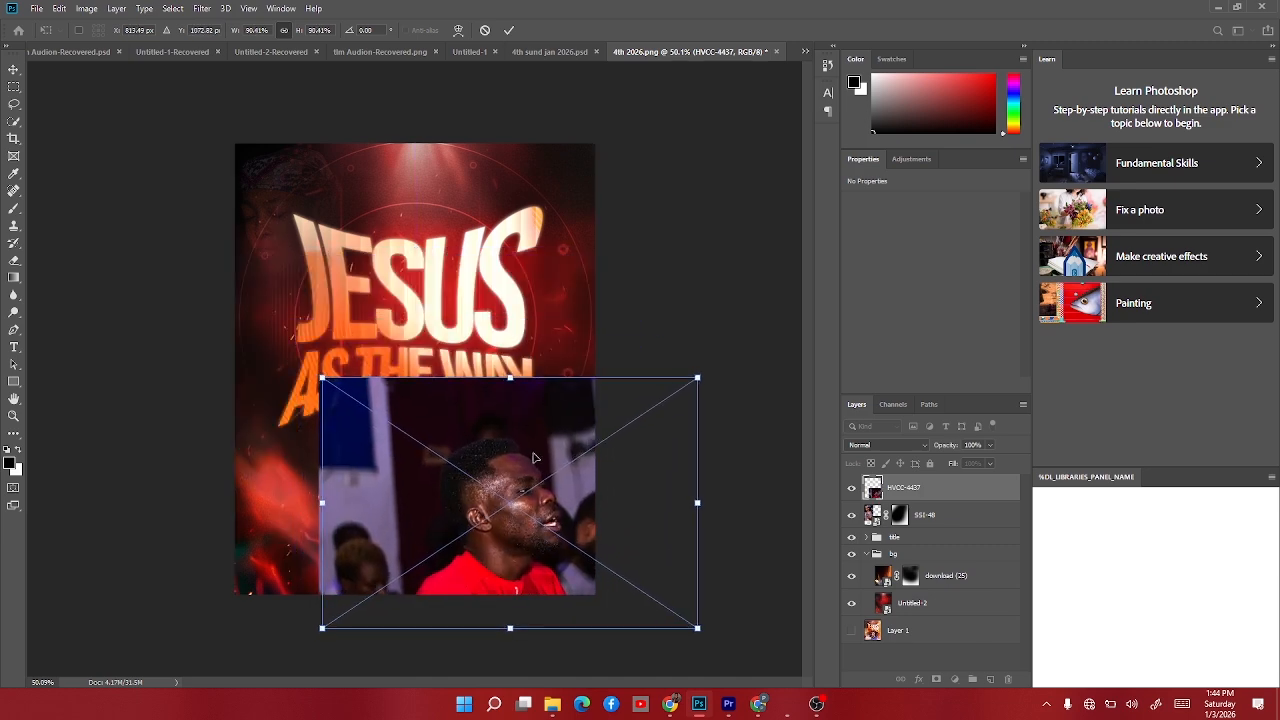
pyautogui.moveTo(523, 454); pyautogui.dragTo(554, 405)
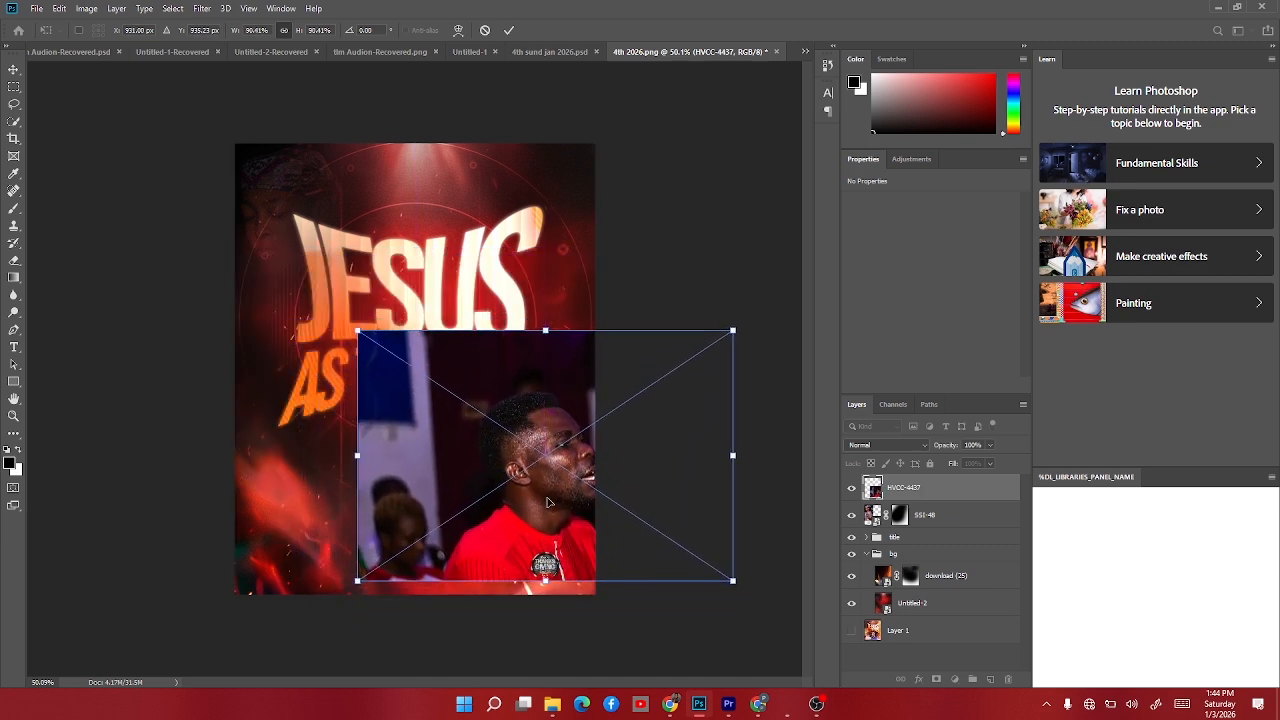
pyautogui.moveTo(546, 503); pyautogui.dragTo(532, 503)
pyautogui.press('Return')
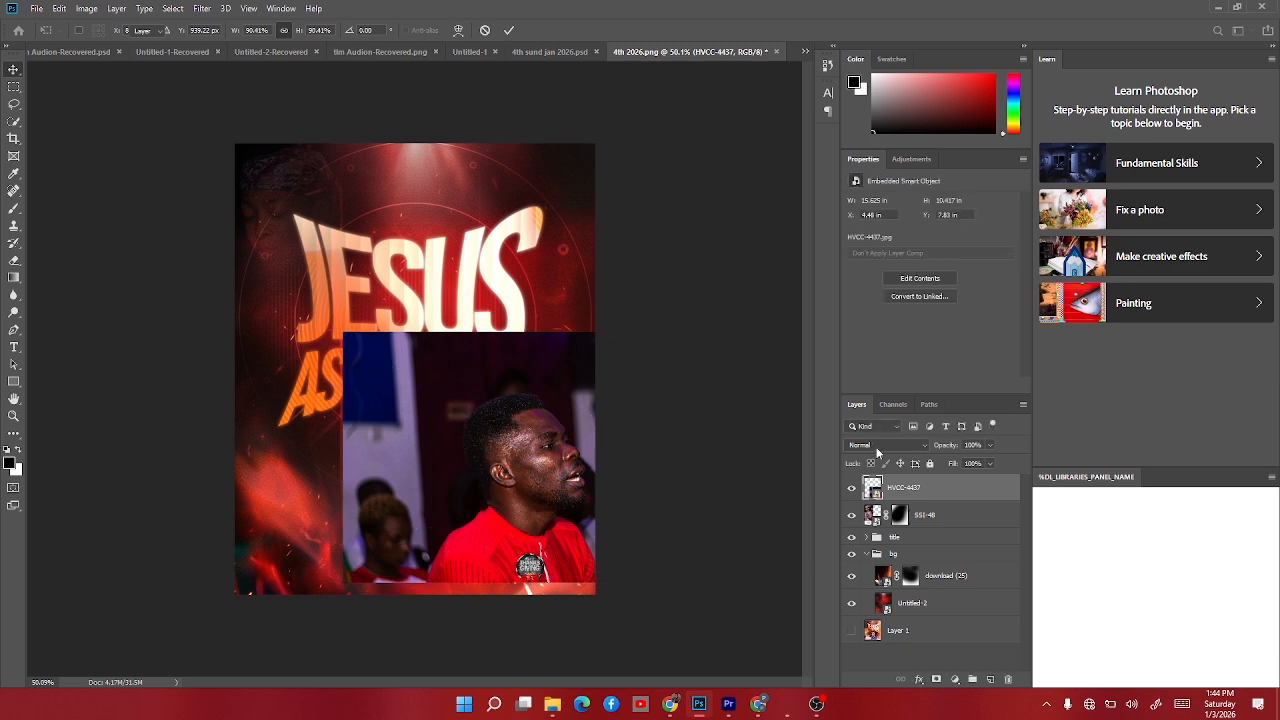
# Set the HVCC-4437 photo to Soft Light and brush black on a new layer mask to fade its edges and surroundings.
pyautogui.click(886, 444)
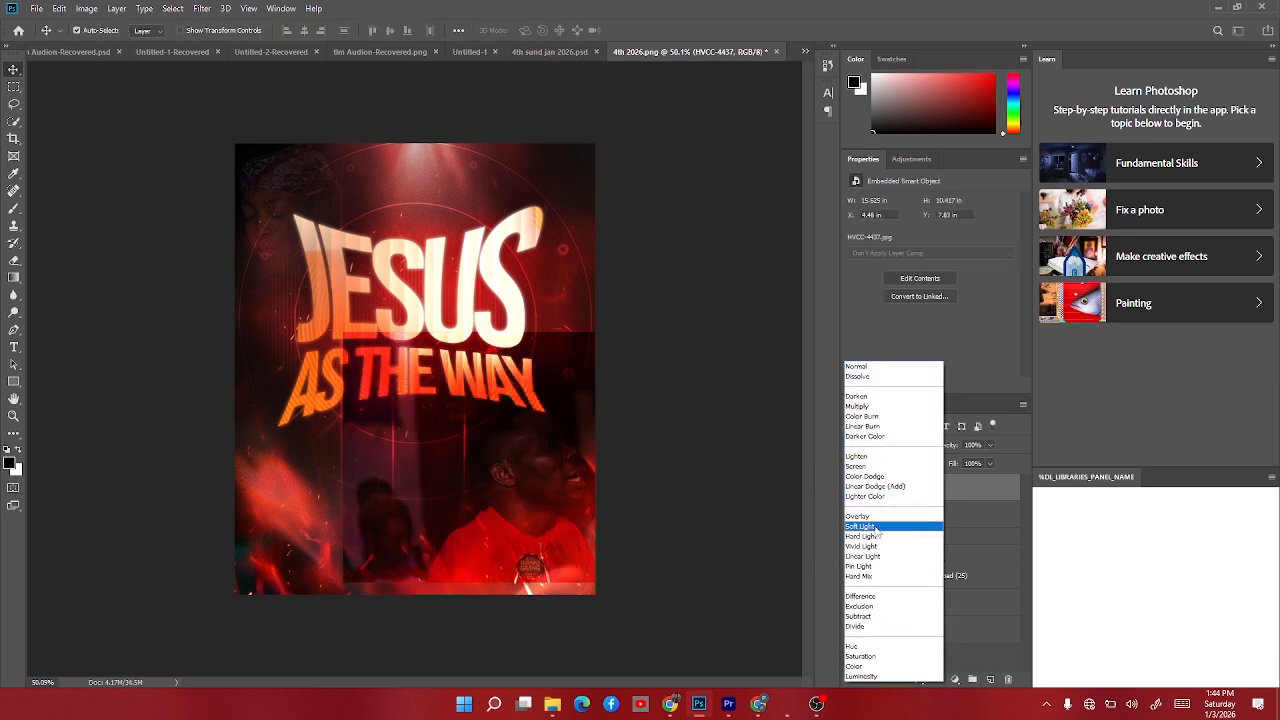
pyautogui.click(876, 527)
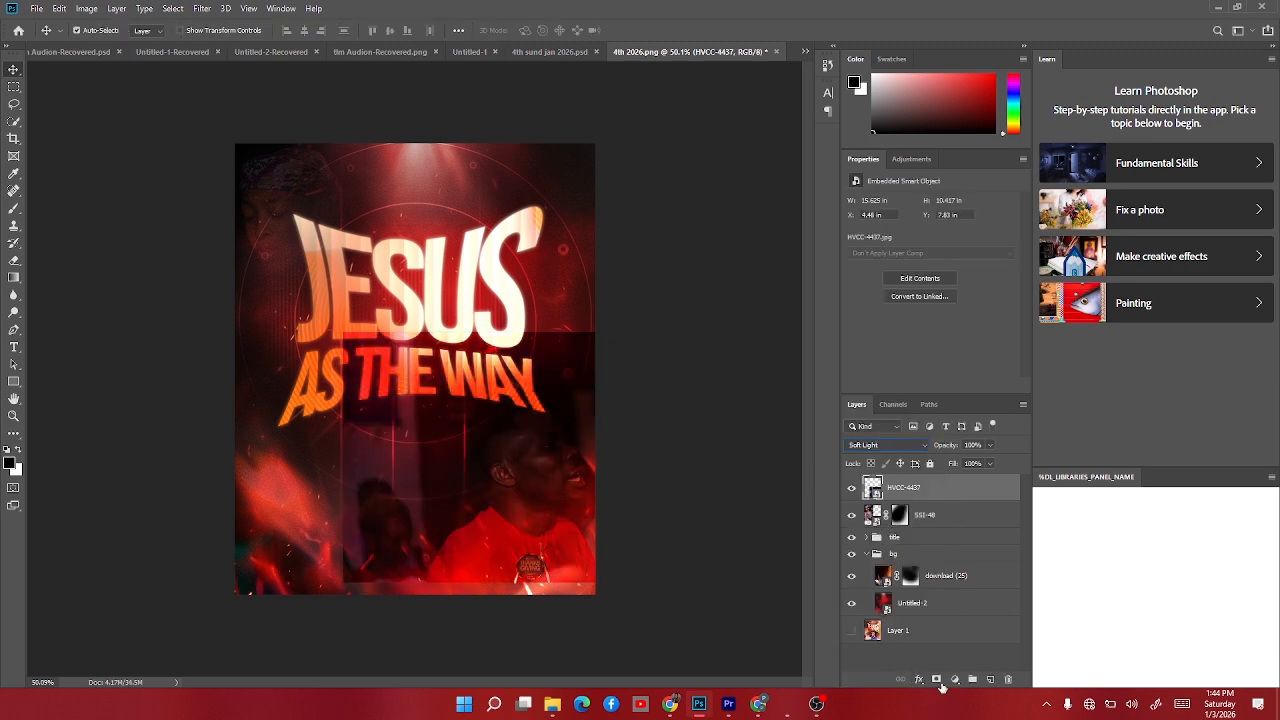
pyautogui.click(936, 679)
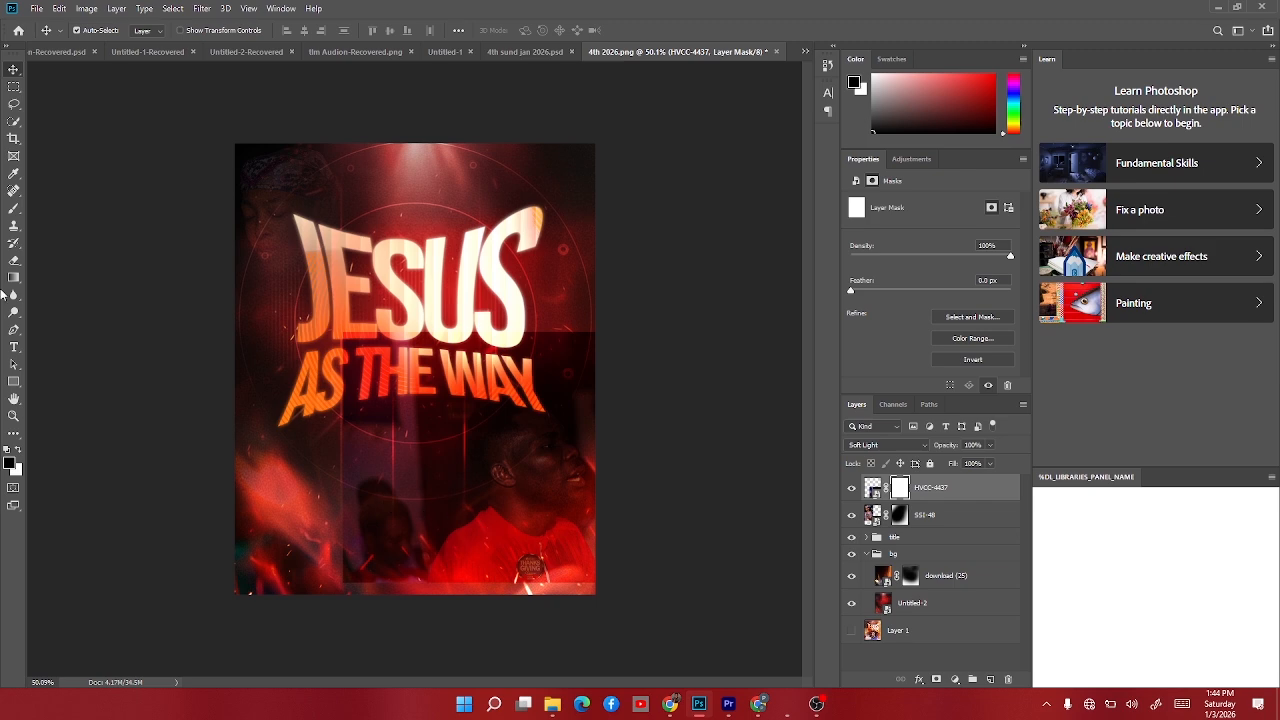
pyautogui.click(14, 208)
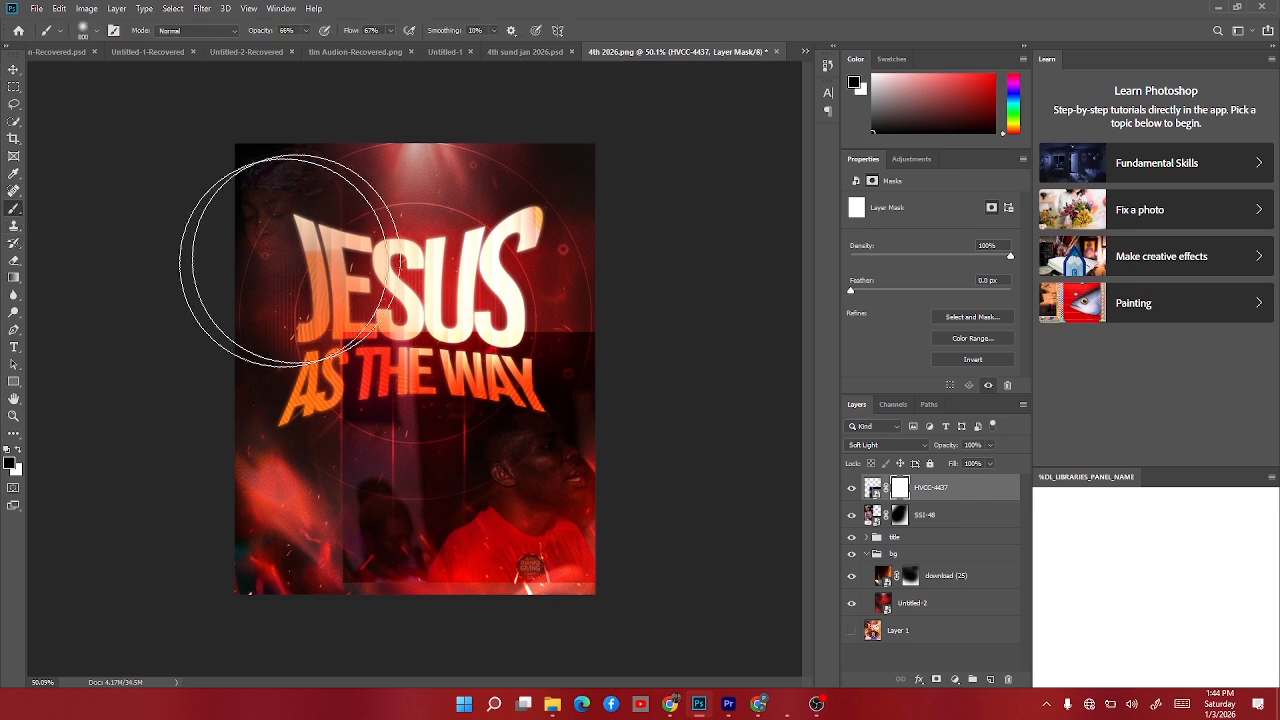
pyautogui.moveTo(289, 260)
pyautogui.mouseDown()
pyautogui.moveTo(319, 315)
pyautogui.moveTo(311, 444)
pyautogui.moveTo(325, 549)
pyautogui.moveTo(351, 360)
pyautogui.moveTo(416, 308)
pyautogui.moveTo(611, 277)
pyautogui.moveTo(585, 290)
pyautogui.moveTo(473, 289)
pyautogui.moveTo(435, 656)
pyautogui.moveTo(598, 601)
pyautogui.moveTo(440, 607)
pyautogui.moveTo(487, 599)
pyautogui.moveTo(380, 558)
pyautogui.mouseUp()
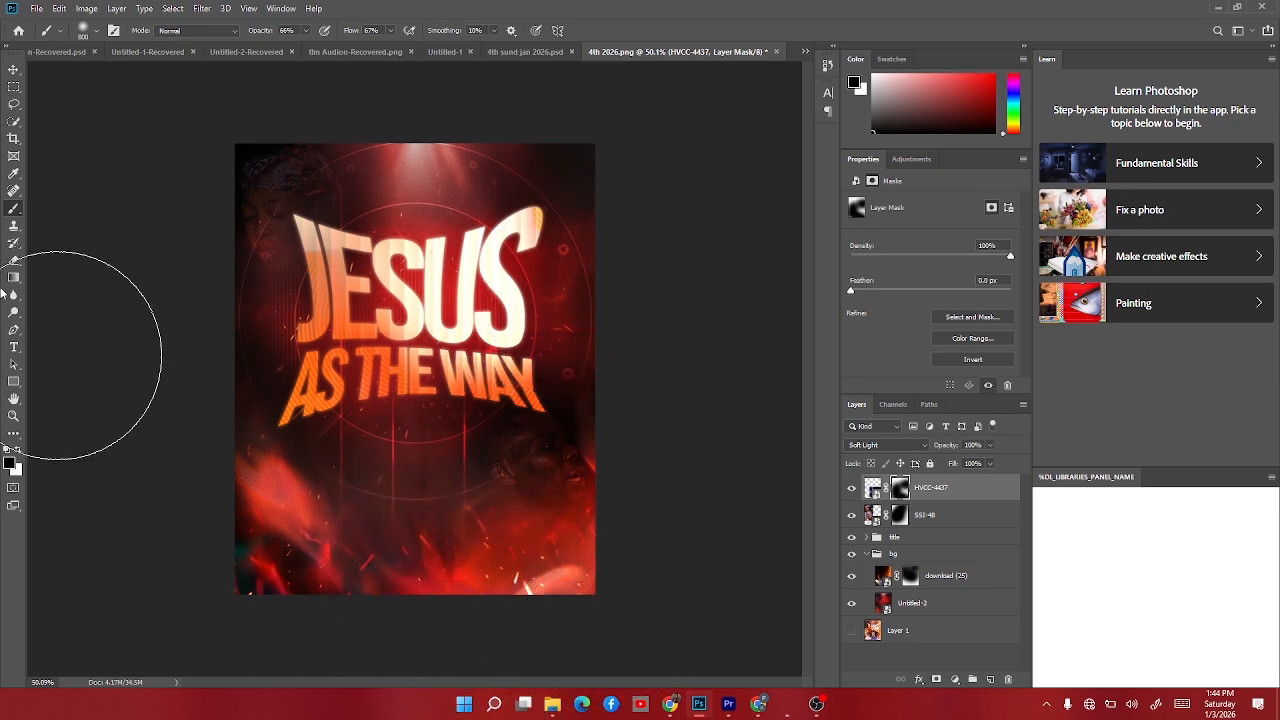
pyautogui.click(14, 69)
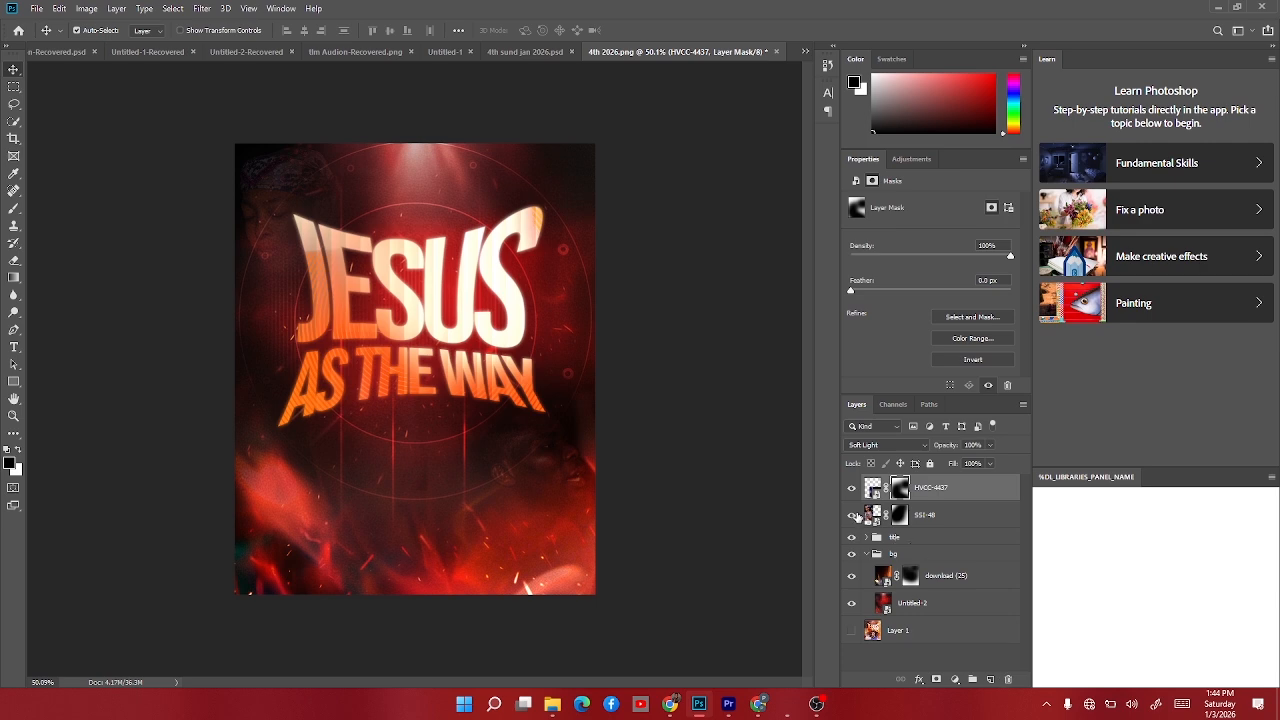
# Compare the flyer with and without the SSI-48 and HVCC-4437 photo layers.
pyautogui.click(853, 515)
pyautogui.click(853, 515)
pyautogui.click(851, 489)
pyautogui.click(851, 488)
# Place IMG_0777.png from the resources folder, scaled to about 27%, with the man at the flyer's bottom centre below the title.
pyautogui.click(552, 704)
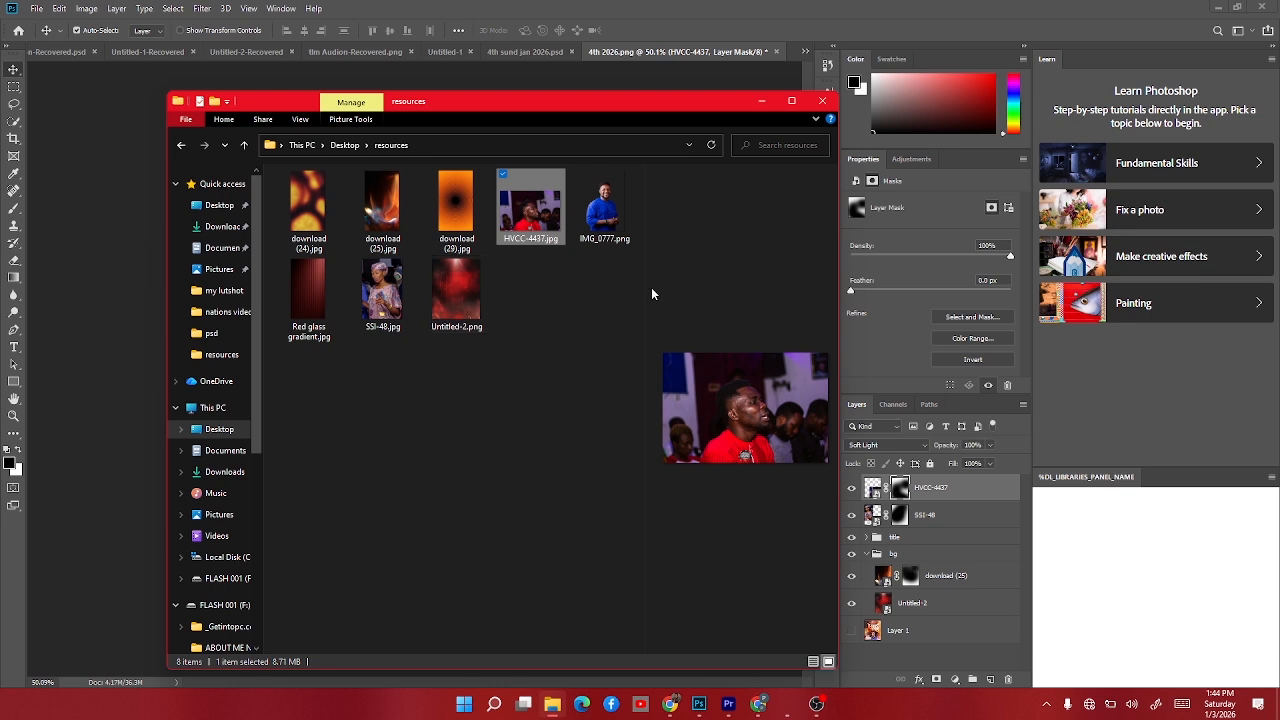
pyautogui.moveTo(607, 214); pyautogui.dragTo(82, 380)
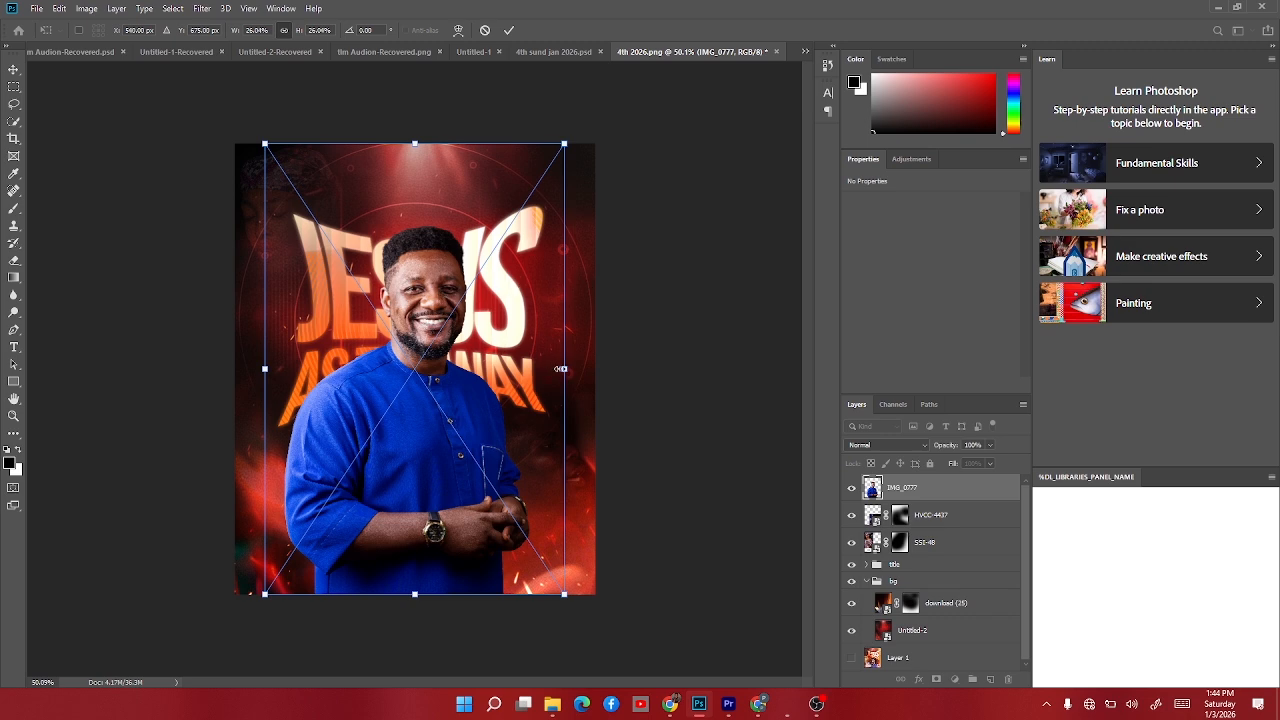
pyautogui.moveTo(566, 369); pyautogui.dragTo(572, 369)
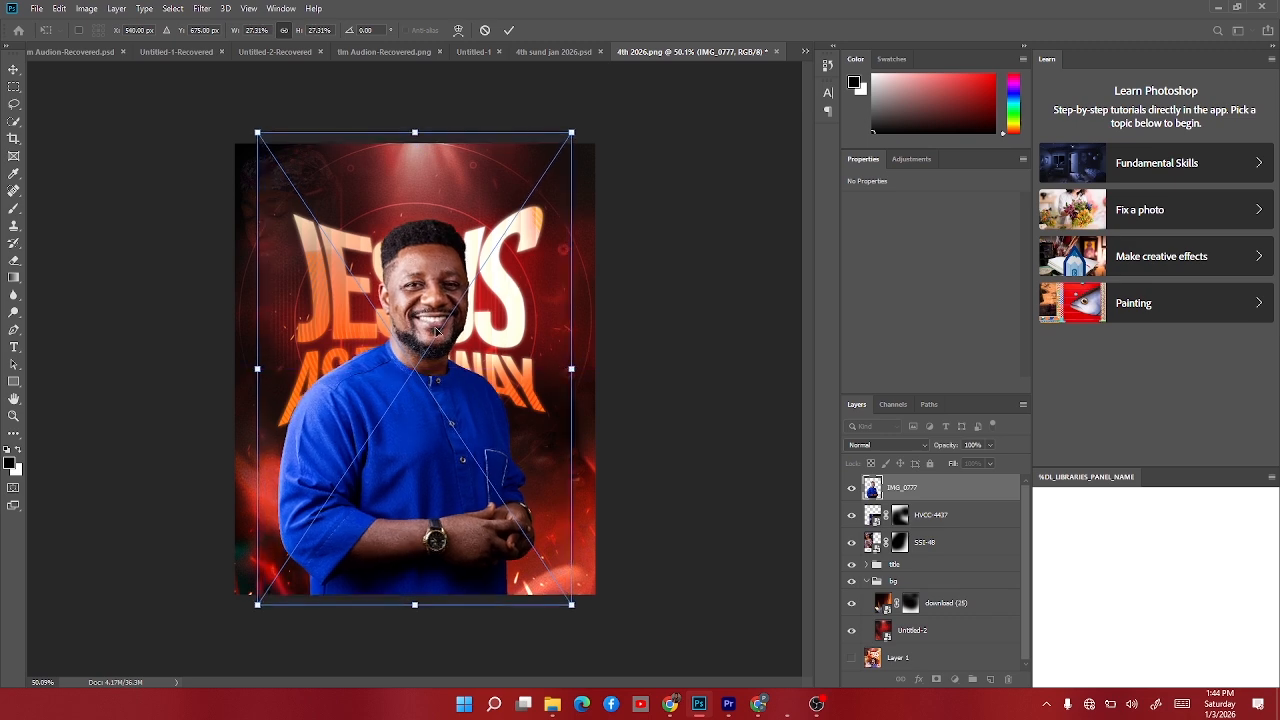
pyautogui.moveTo(431, 310); pyautogui.dragTo(441, 466)
pyautogui.press('Return')
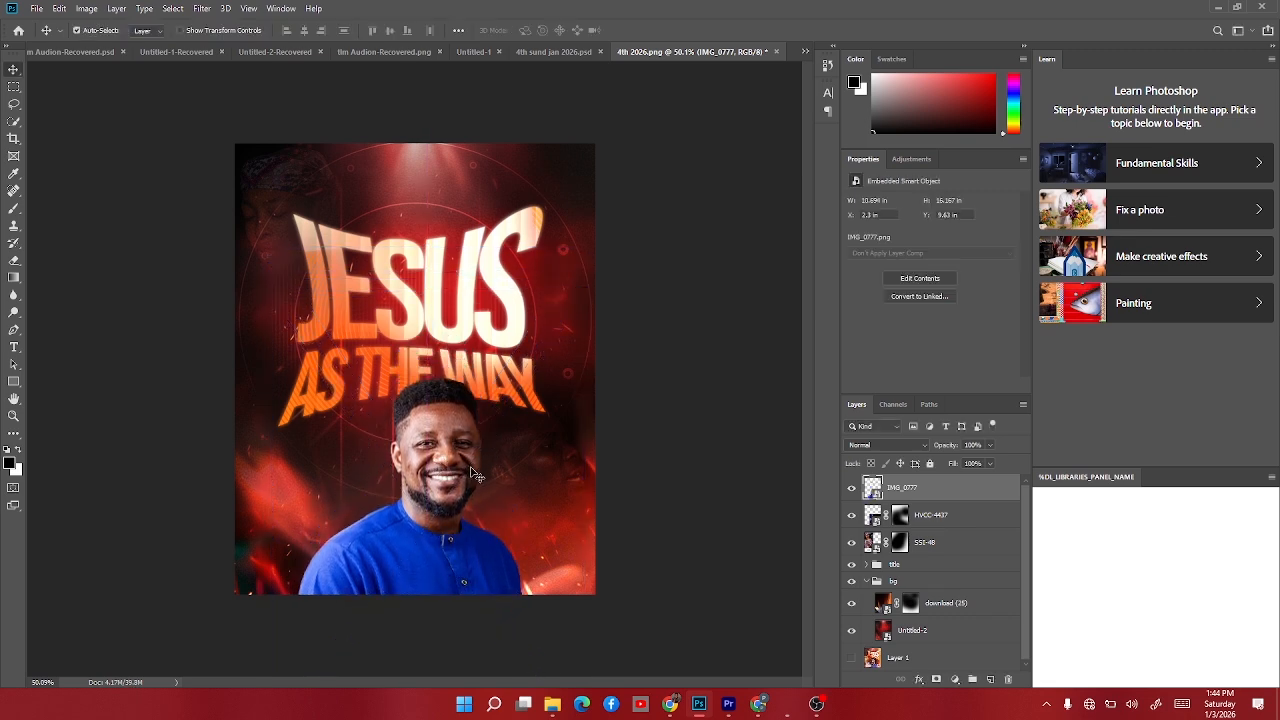
# Open the Camera Raw Filter on the IMG_0777 photo and set Highlights to -27, Shadows to +82 and Blacks to -17.
pyautogui.click(202, 8)
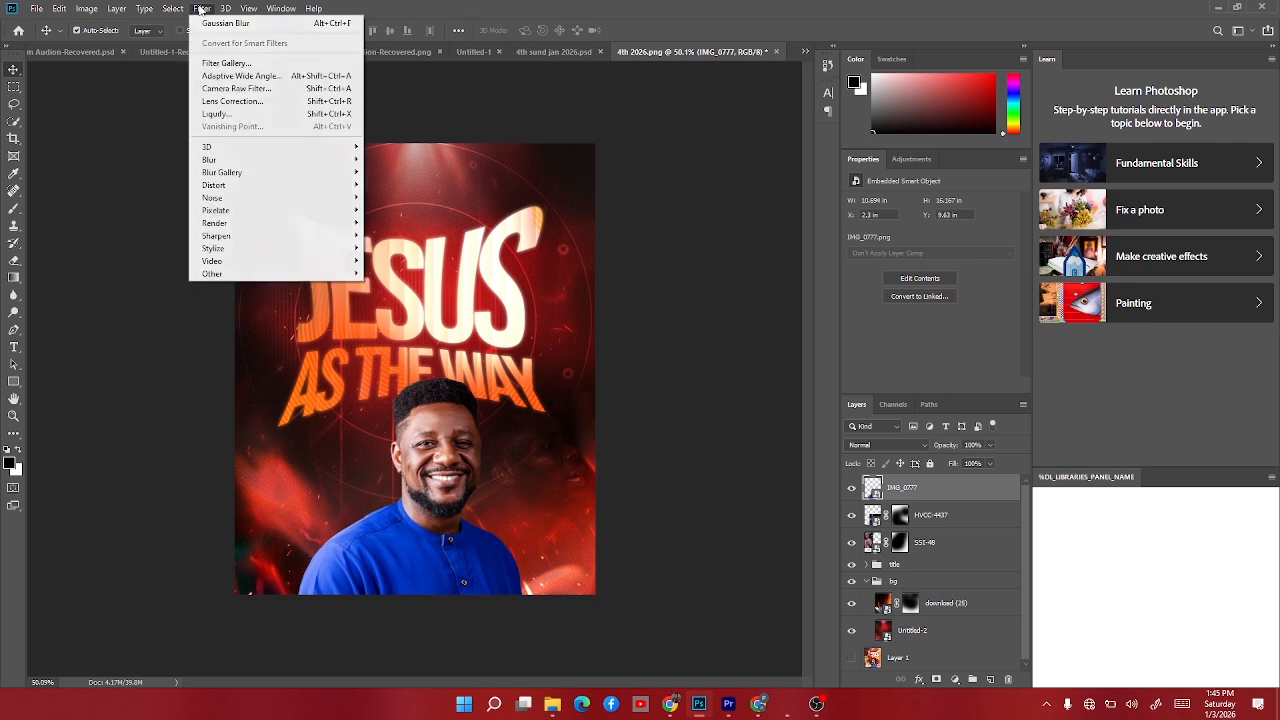
pyautogui.click(248, 89)
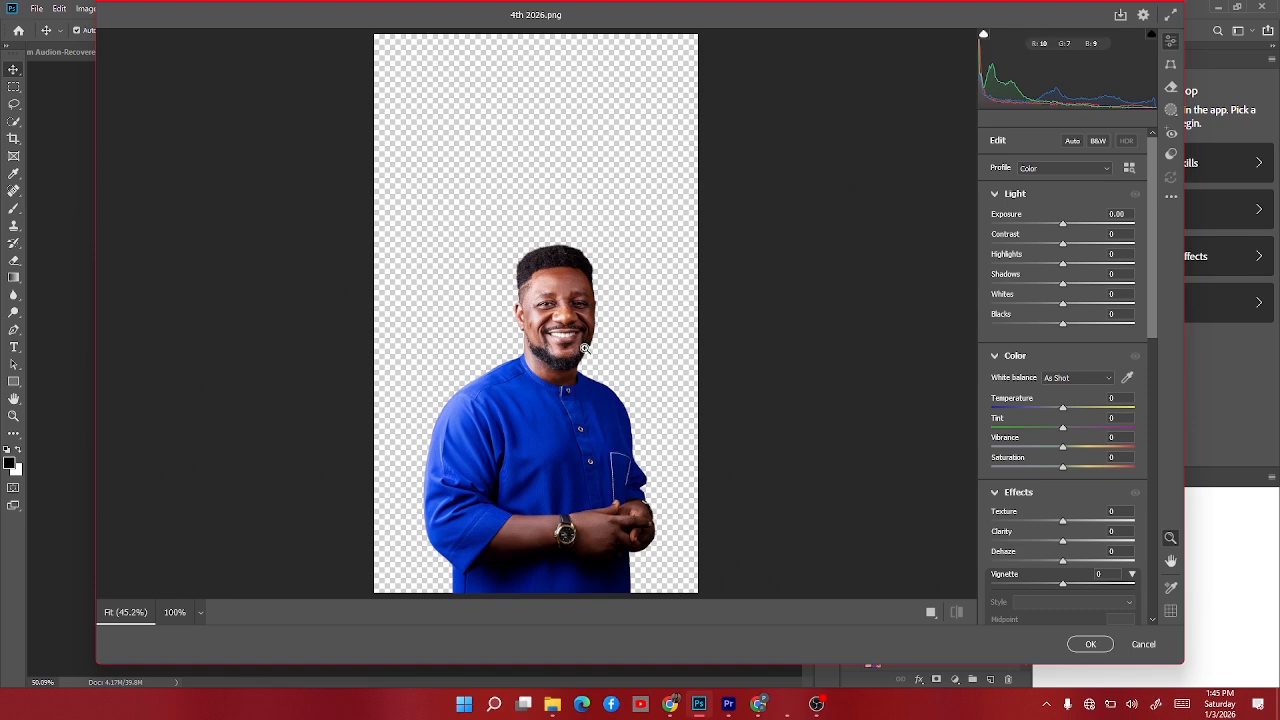
pyautogui.moveTo(586, 336); pyautogui.dragTo(469, 452)
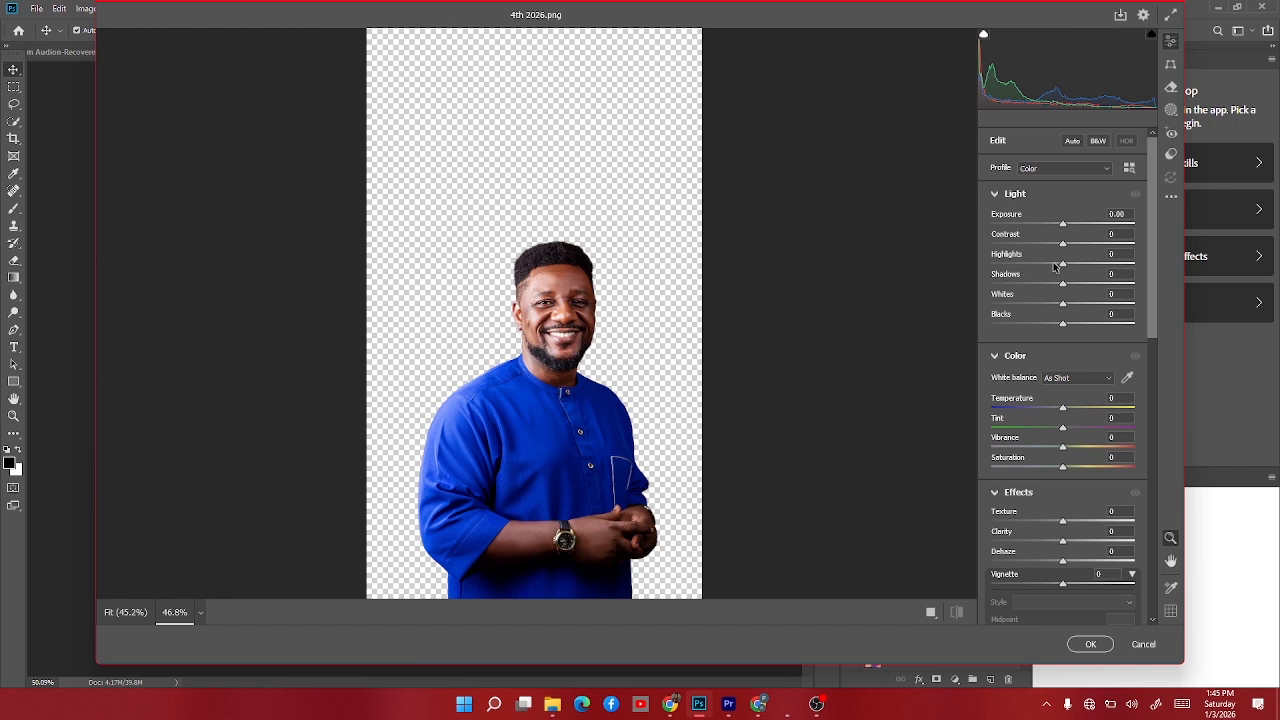
pyautogui.moveTo(1063, 267); pyautogui.dragTo(1123, 284)
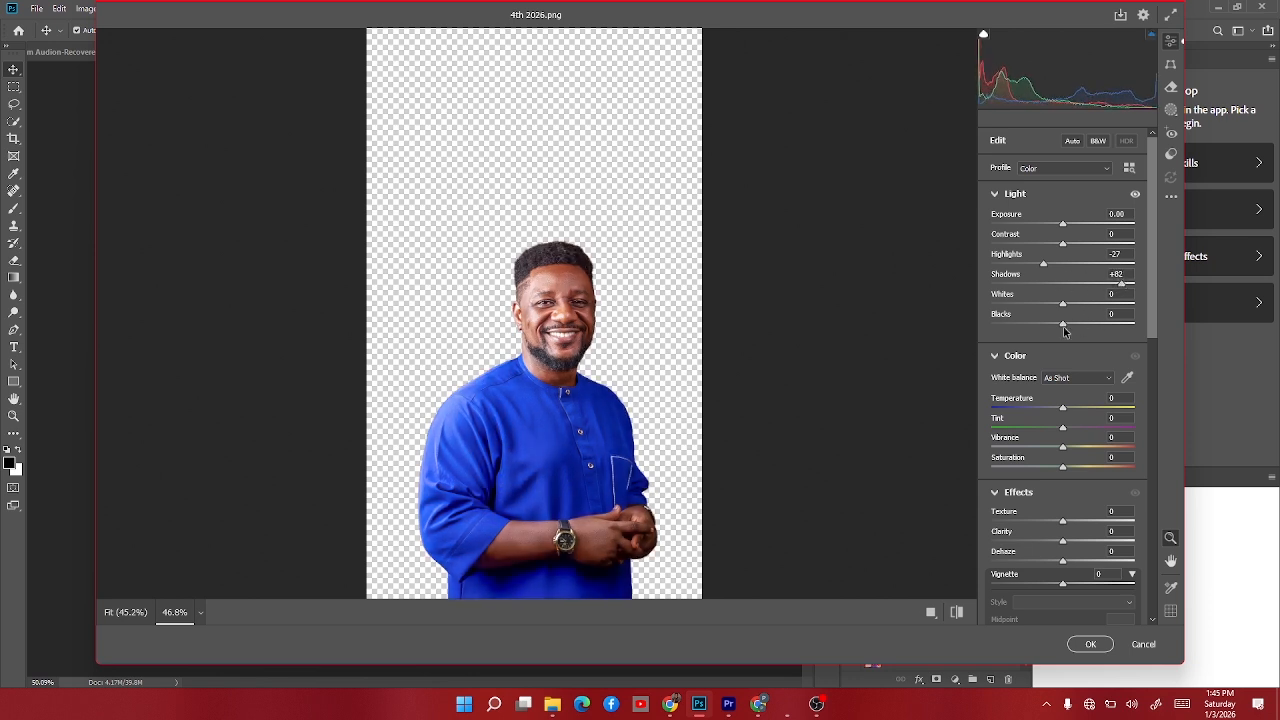
pyautogui.moveTo(1061, 325); pyautogui.dragTo(1049, 330)
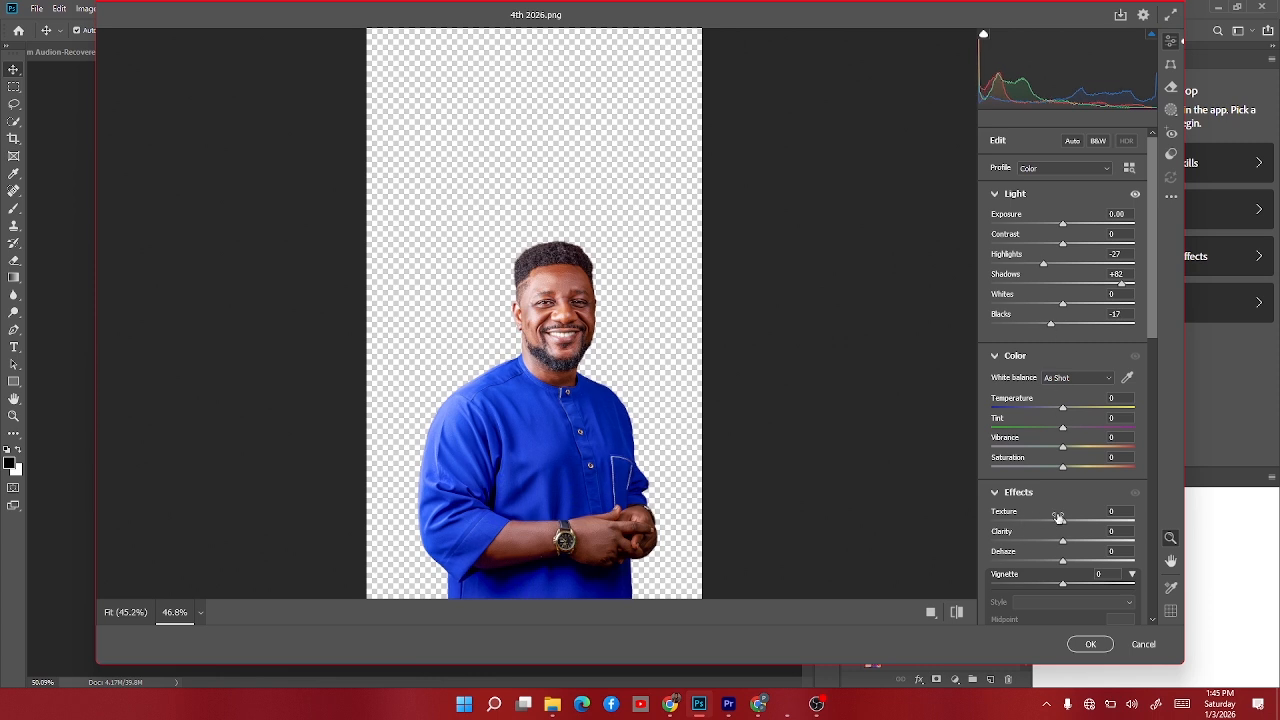
# Set the photo's Texture to +92, Clarity to +74 and Grain to 28.
pyautogui.moveTo(1062, 521); pyautogui.dragTo(1121, 545)
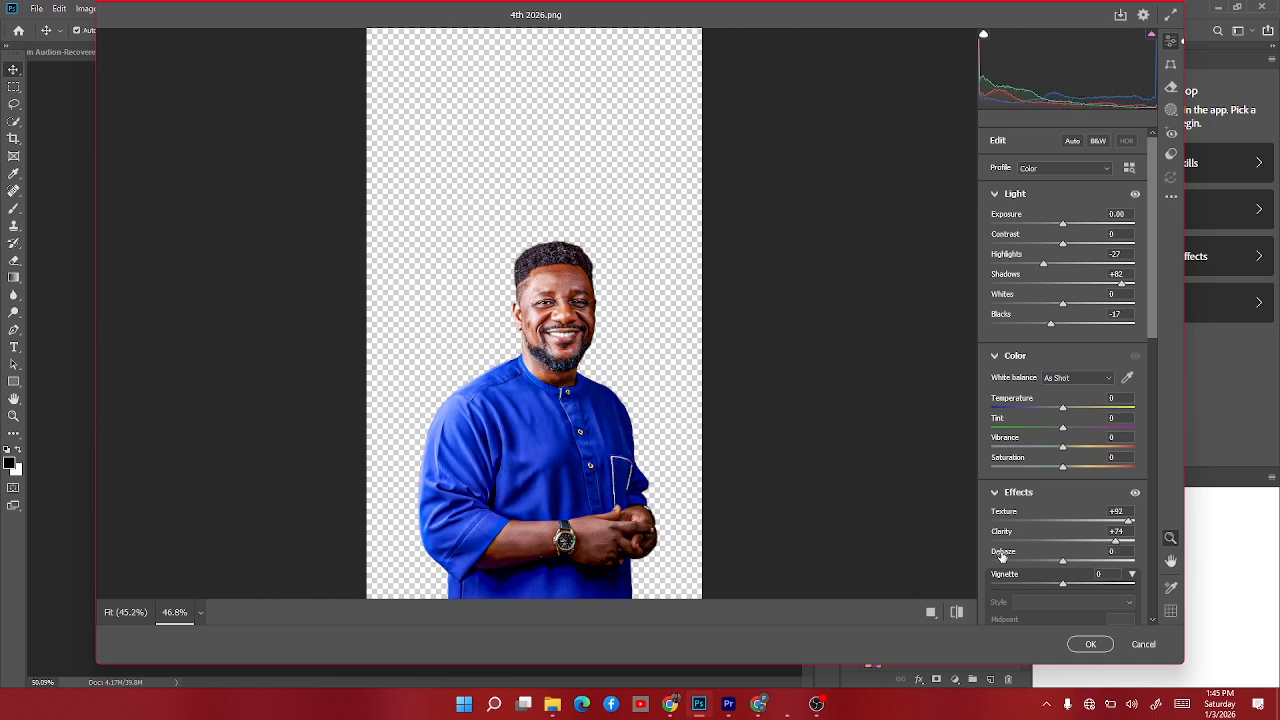
pyautogui.scroll(-3, 1000, 560)
pyautogui.moveTo(993, 556); pyautogui.dragTo(1014, 556)
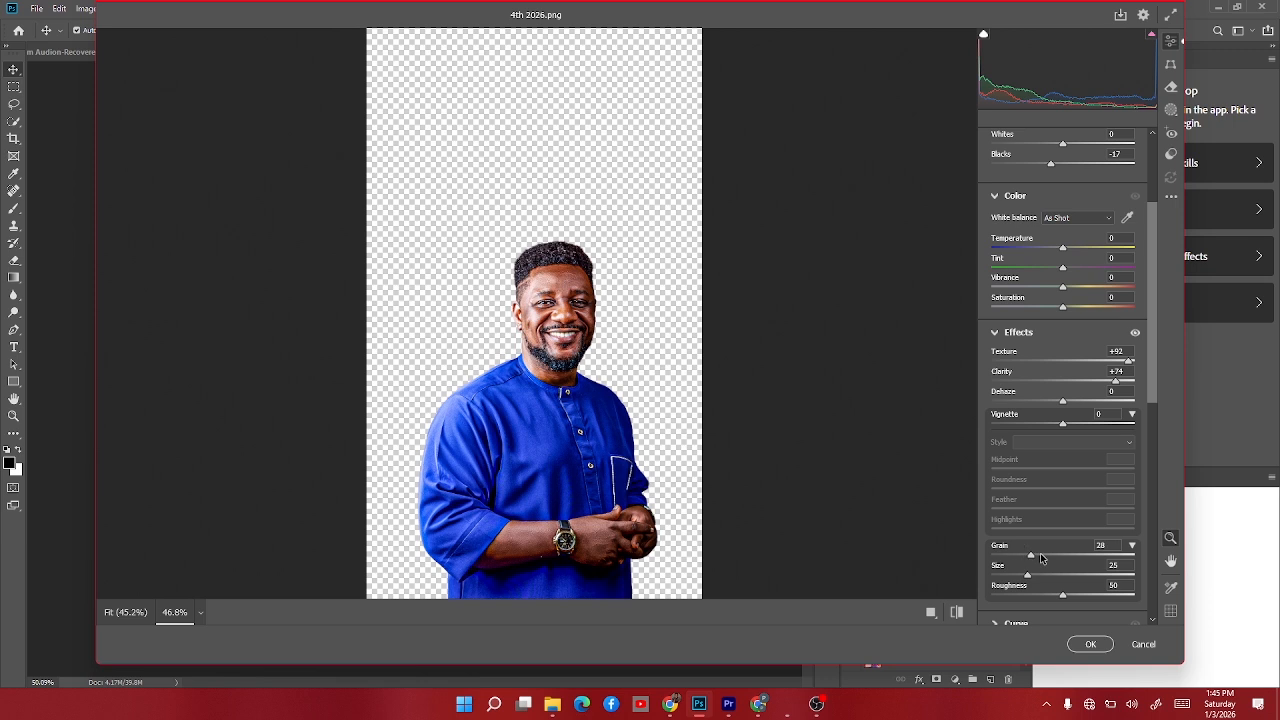
# Raise the photo's Shadows to +99 and Exposure to +0.25, and compare the result with the default settings.
pyautogui.scroll(3, 1066, 305)
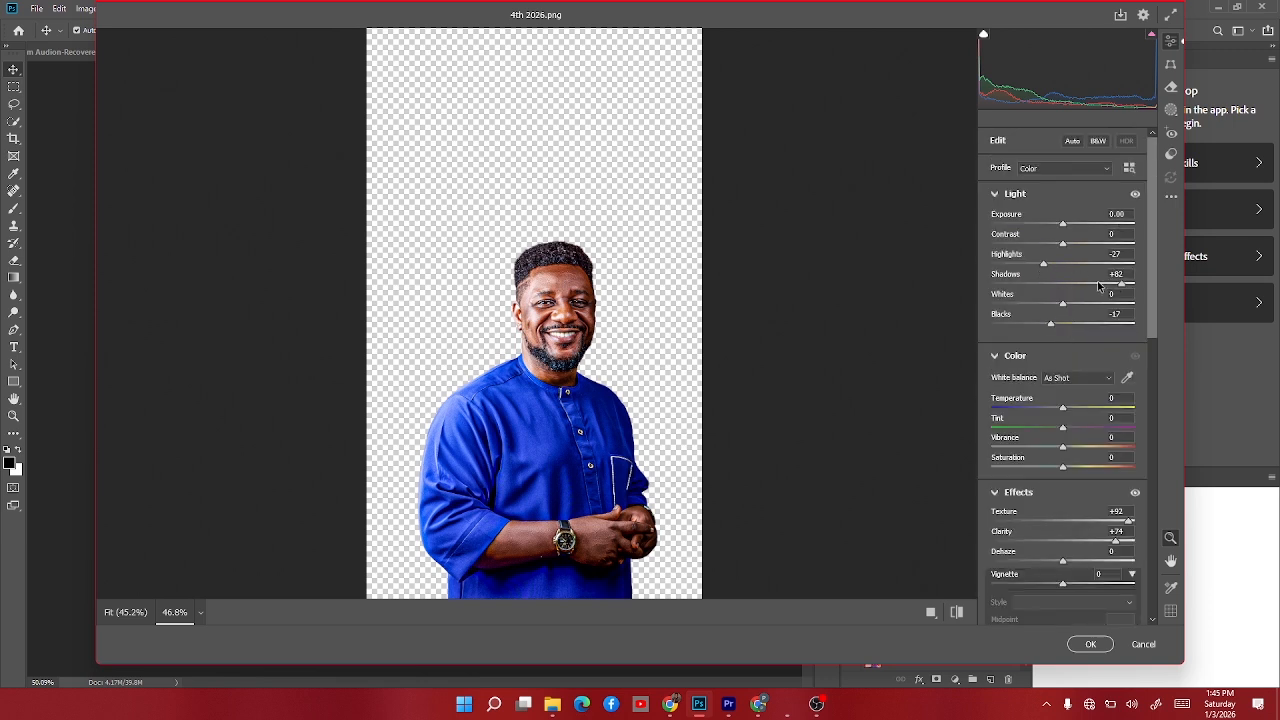
pyautogui.moveTo(1125, 289); pyautogui.dragTo(1134, 283)
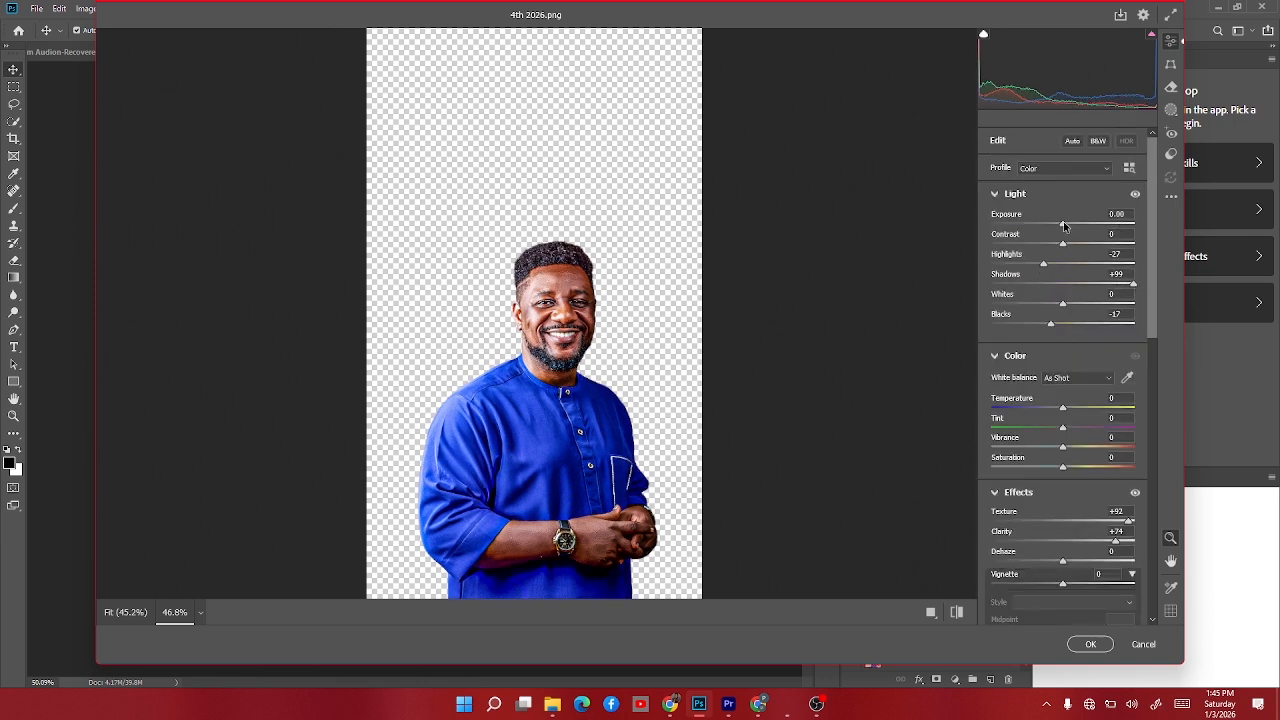
pyautogui.moveTo(1063, 226); pyautogui.dragTo(1066, 226)
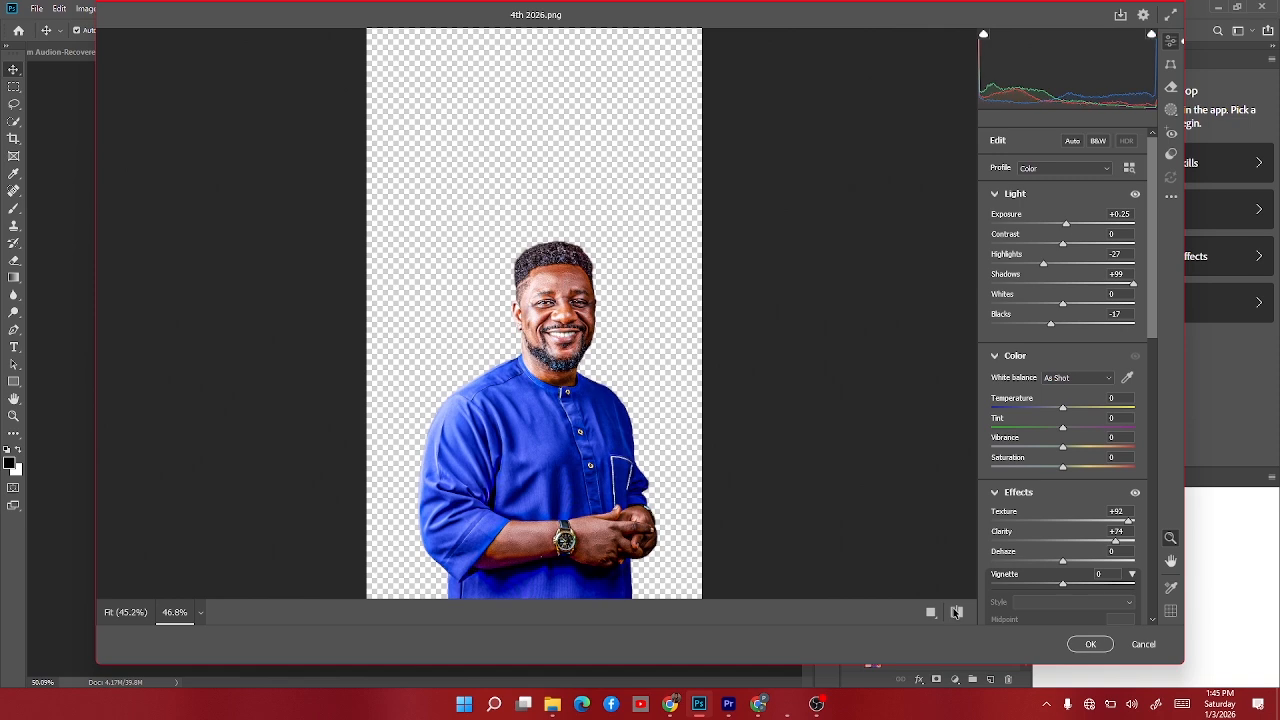
pyautogui.click(957, 615)
pyautogui.click(957, 615)
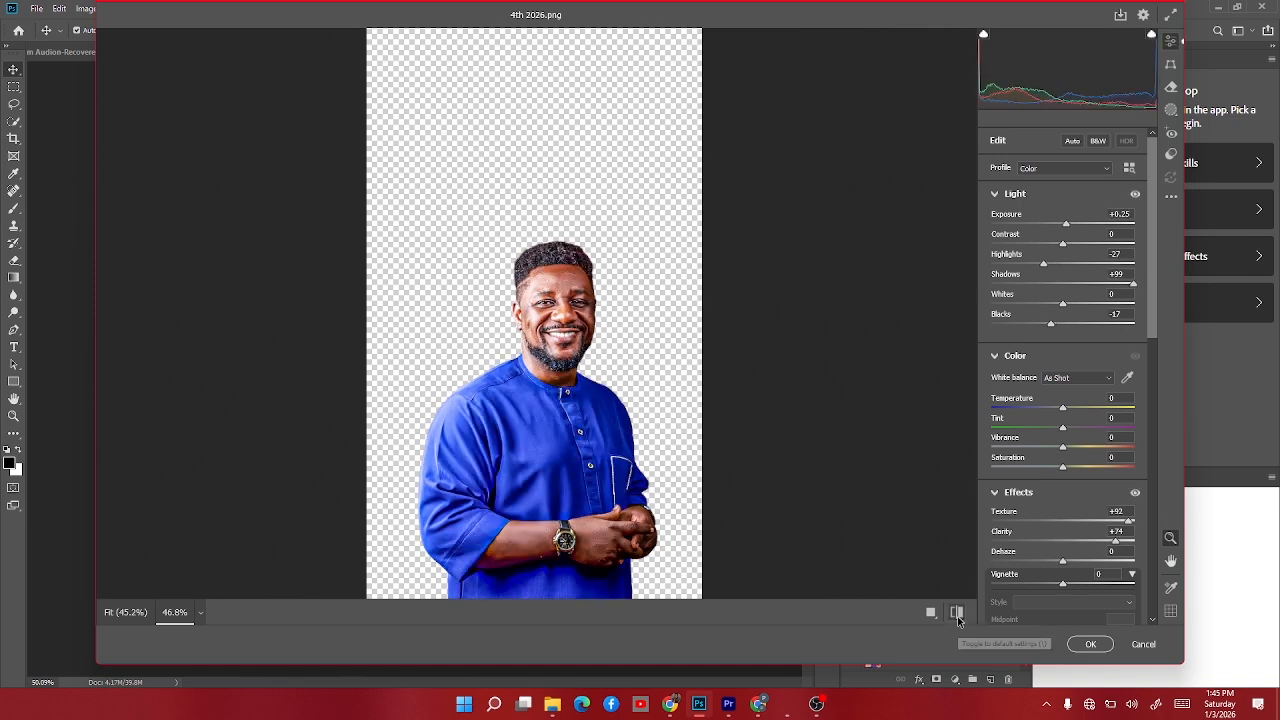
# Apply the Camera Raw adjustments to the IMG_0777 photo and compare it with the unfiltered version.
pyautogui.click(1094, 648)
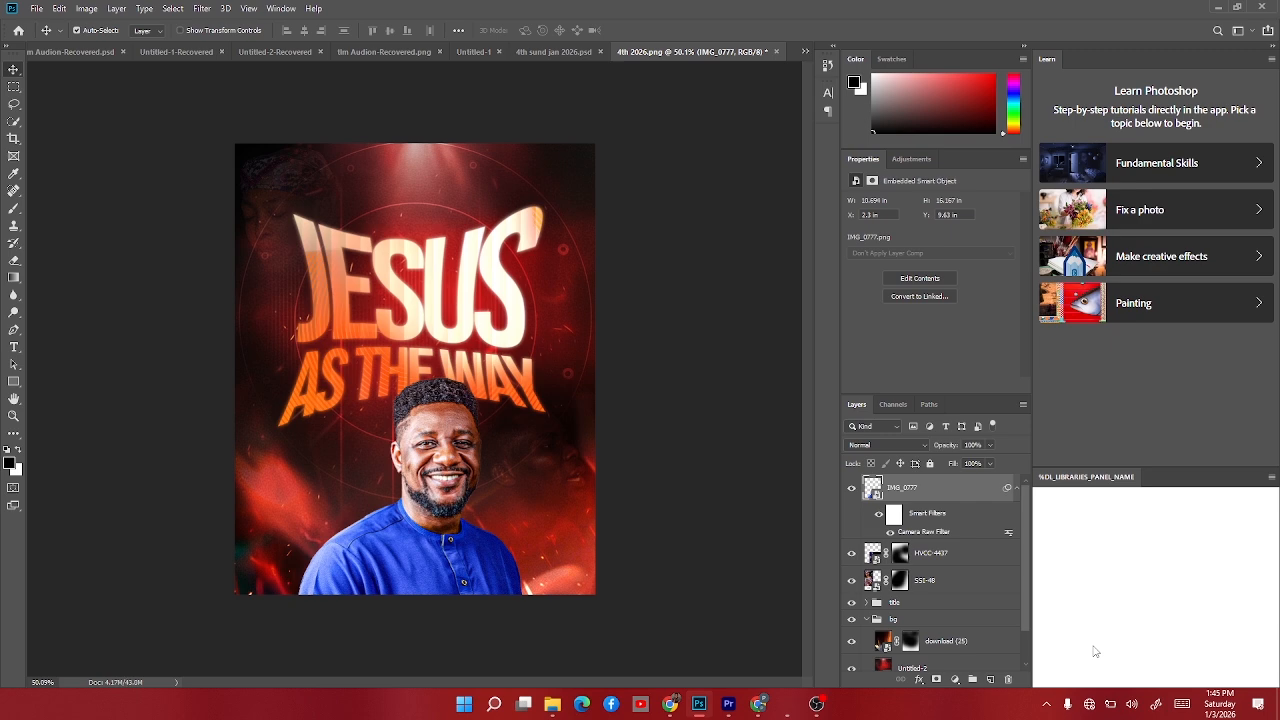
pyautogui.hotkey('ctrl', 'z')
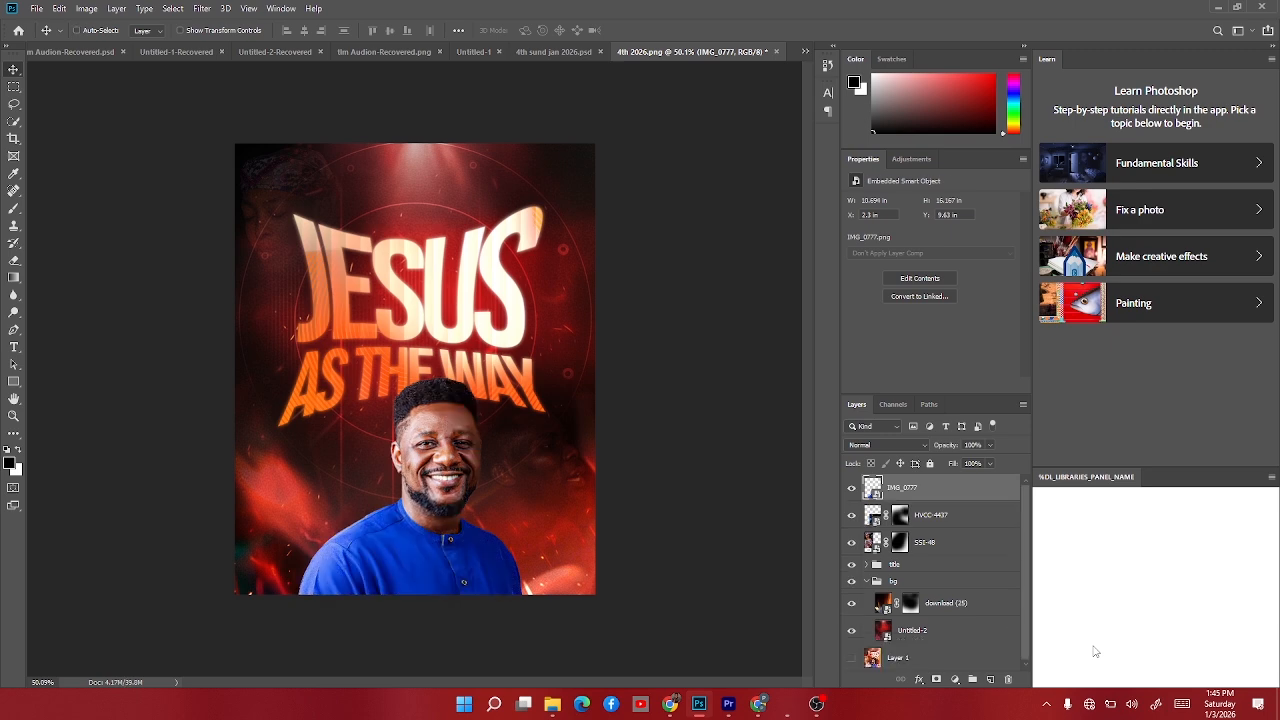
pyautogui.hotkey('ctrl', 'shift', 'z')
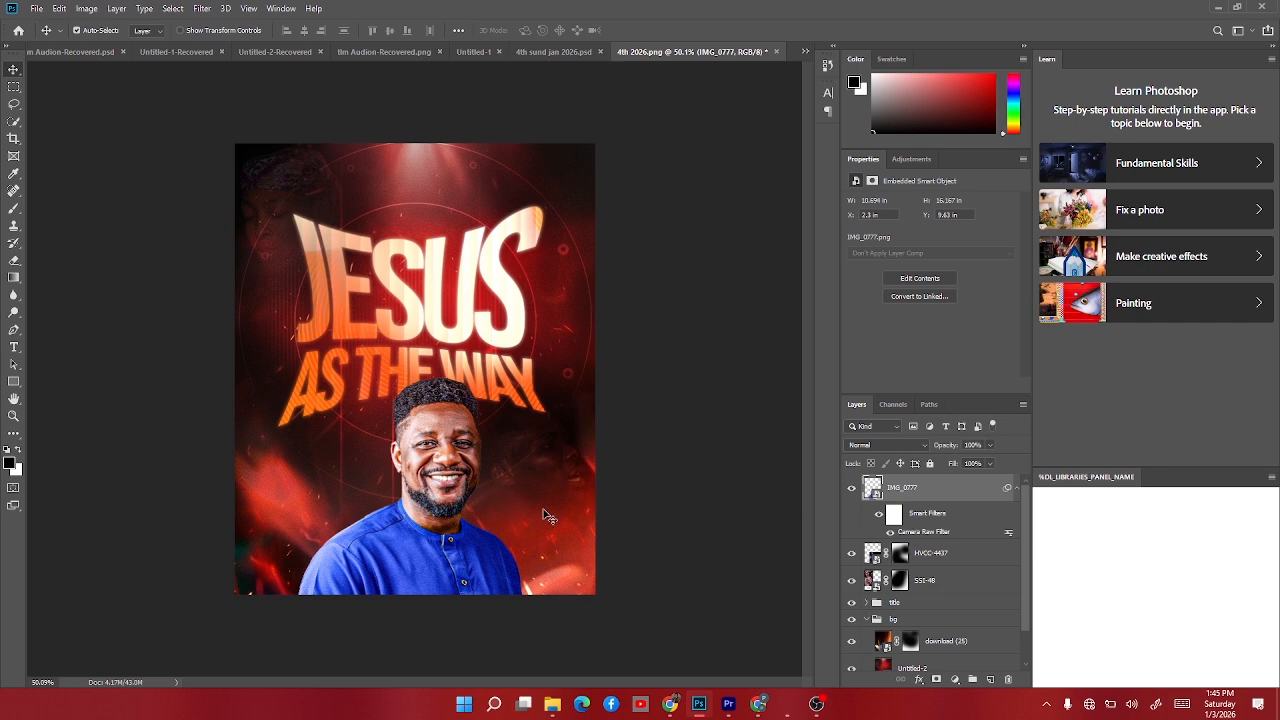
# Group the HVCC-4437 and SSE-48 photo layers and name the group "bg image".
pyautogui.click(925, 556)
pyautogui.keyDown('shift'); pyautogui.click(935, 582); pyautogui.keyUp('shift')
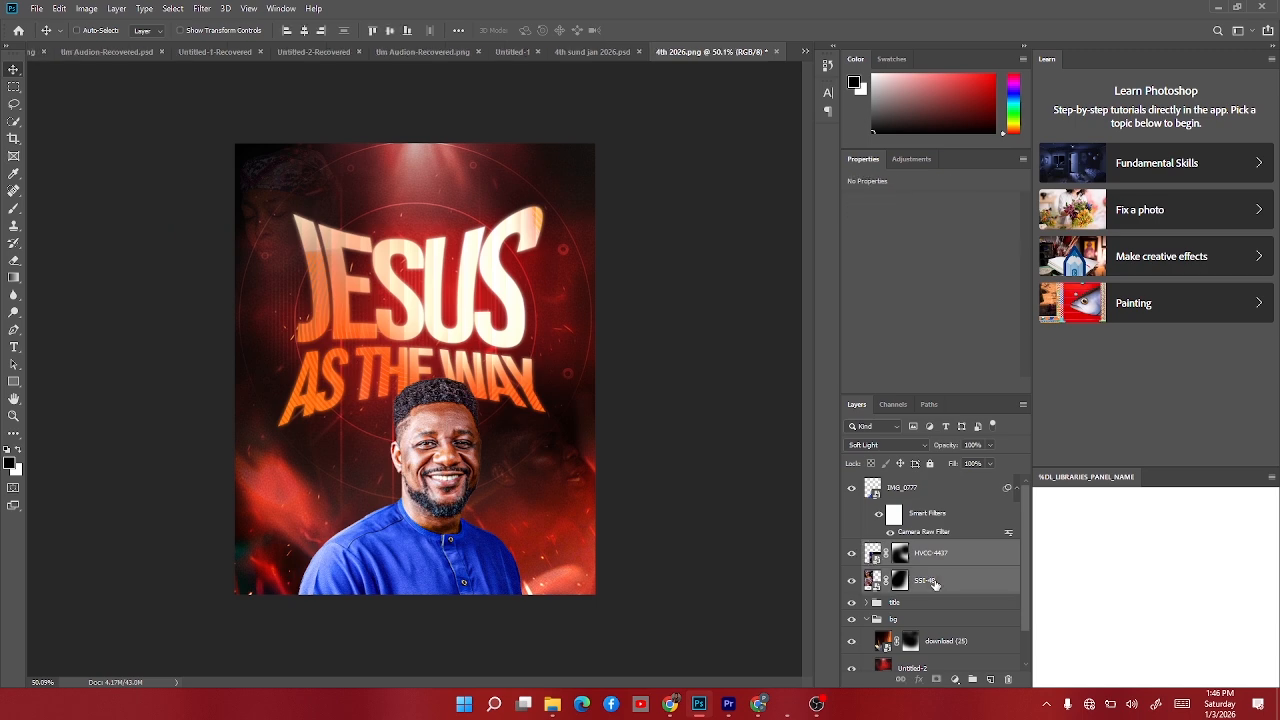
pyautogui.hotkey('ctrl', 'g')
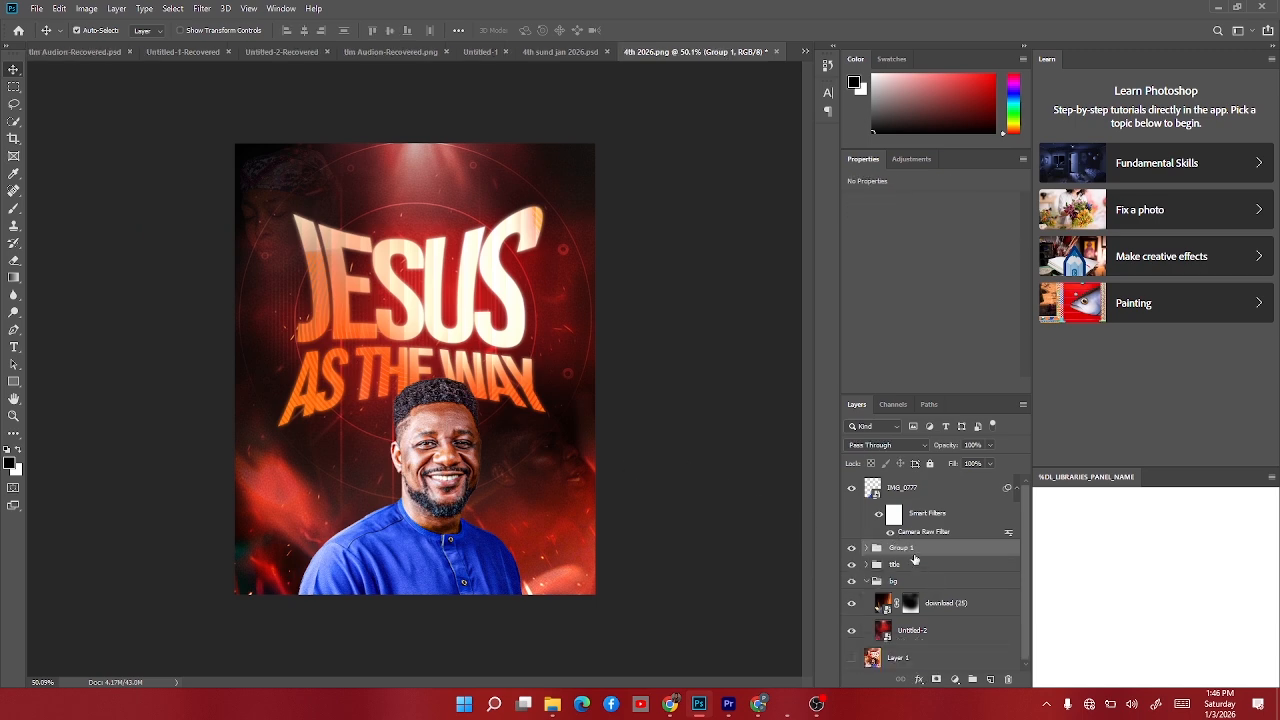
pyautogui.doubleClick(903, 548)
pyautogui.write('bg image')
pyautogui.press('Return')
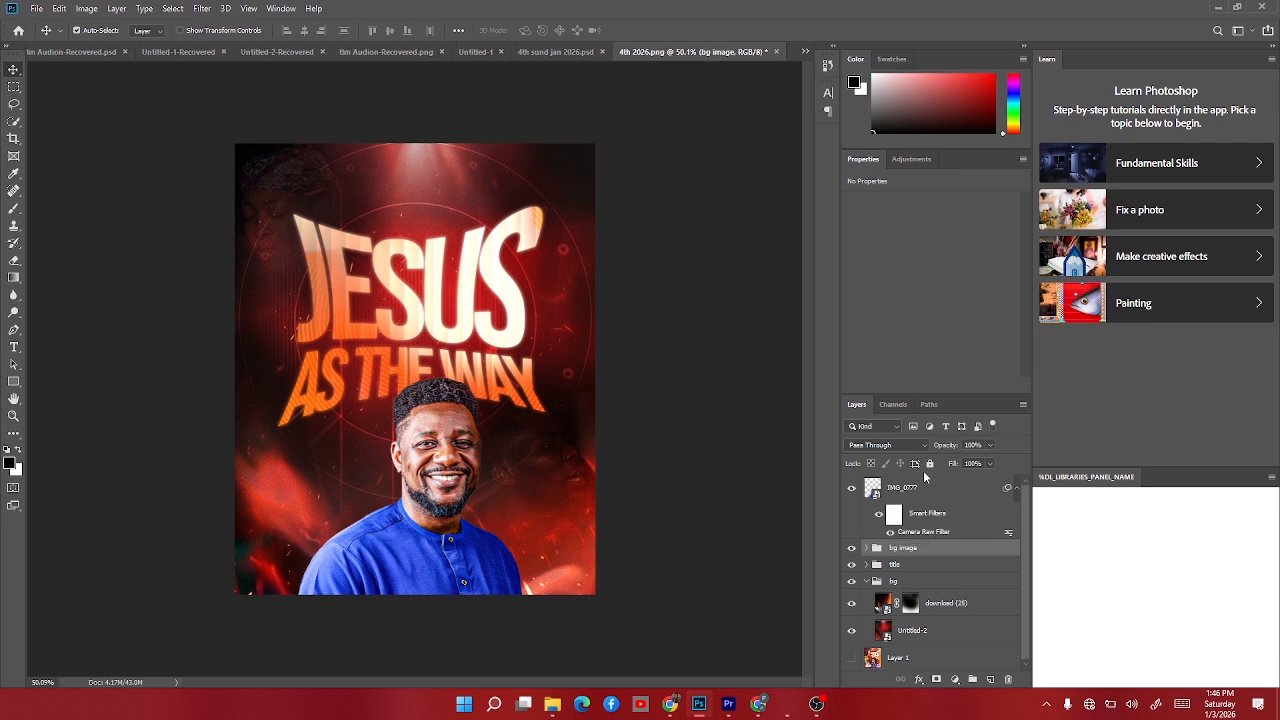
# Add the text "Helpville Christian Ceneter" above the IMG_0777 layer, left of the man's face, and scale it to about 273%.
pyautogui.click(925, 492)
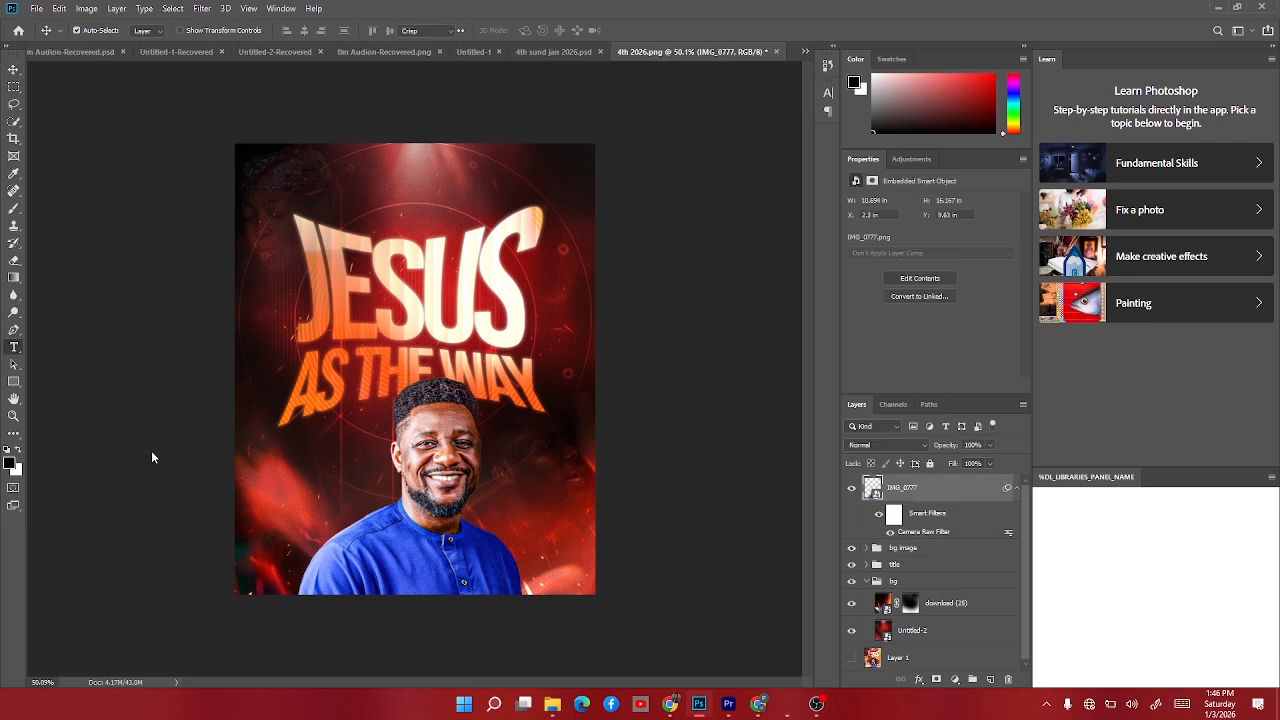
pyautogui.press('t')
pyautogui.click(268, 473)
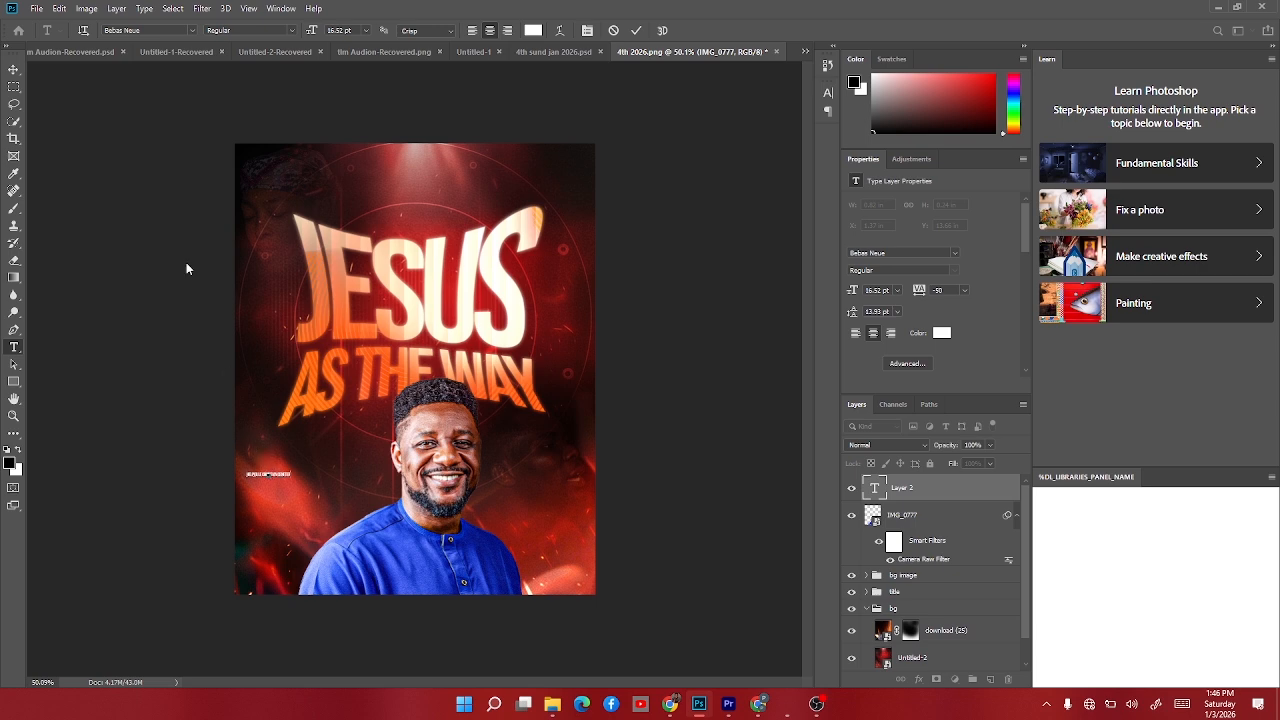
pyautogui.click(14, 69)
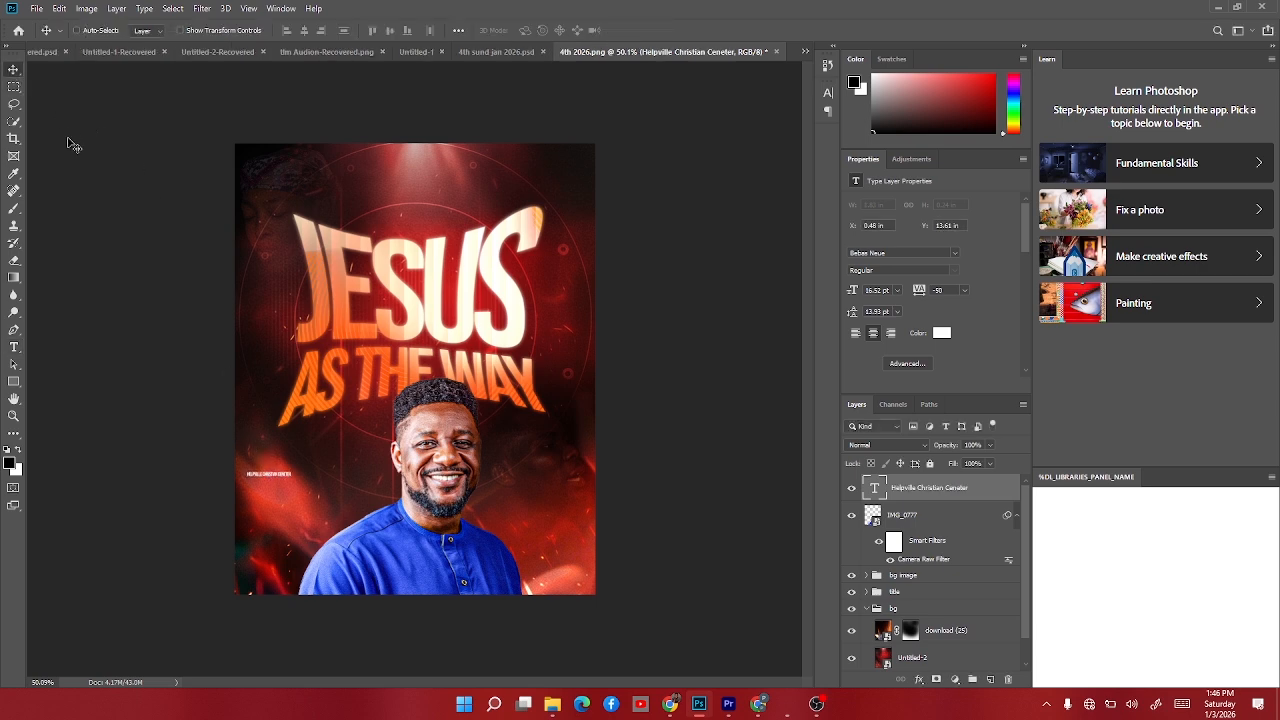
pyautogui.hotkey('ctrl', 't')
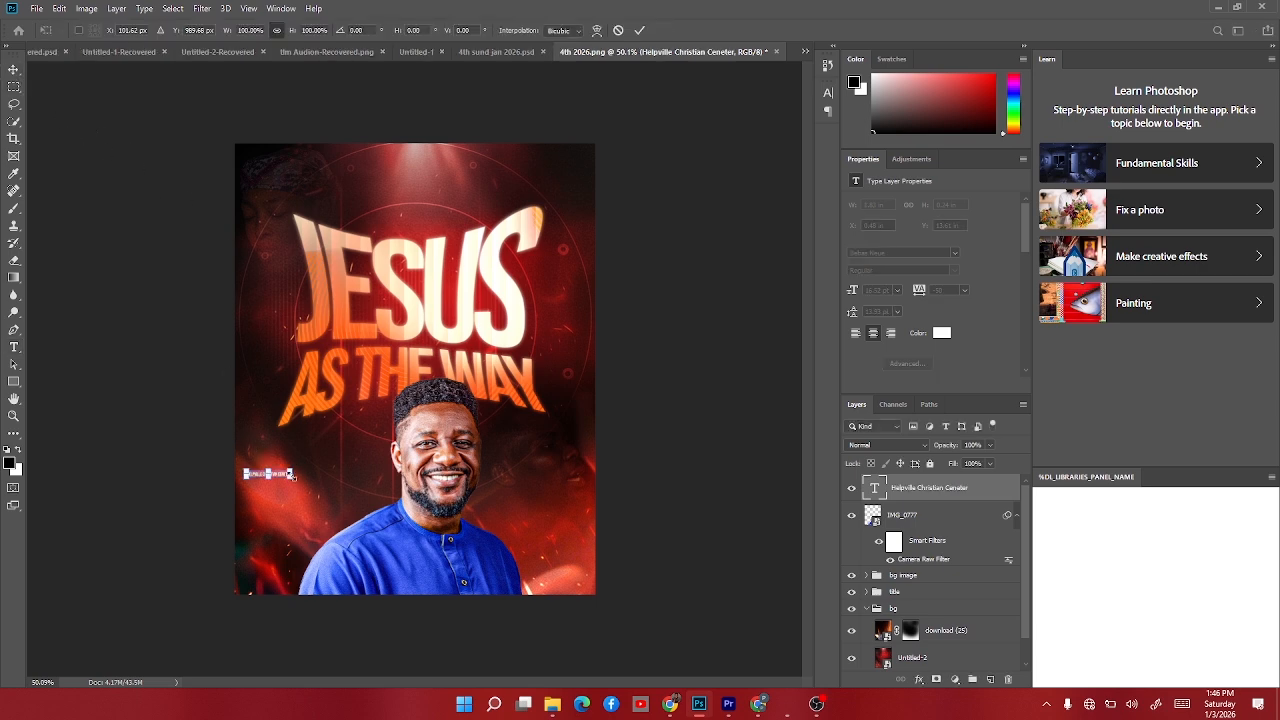
pyautogui.moveTo(292, 473); pyautogui.dragTo(366, 478)
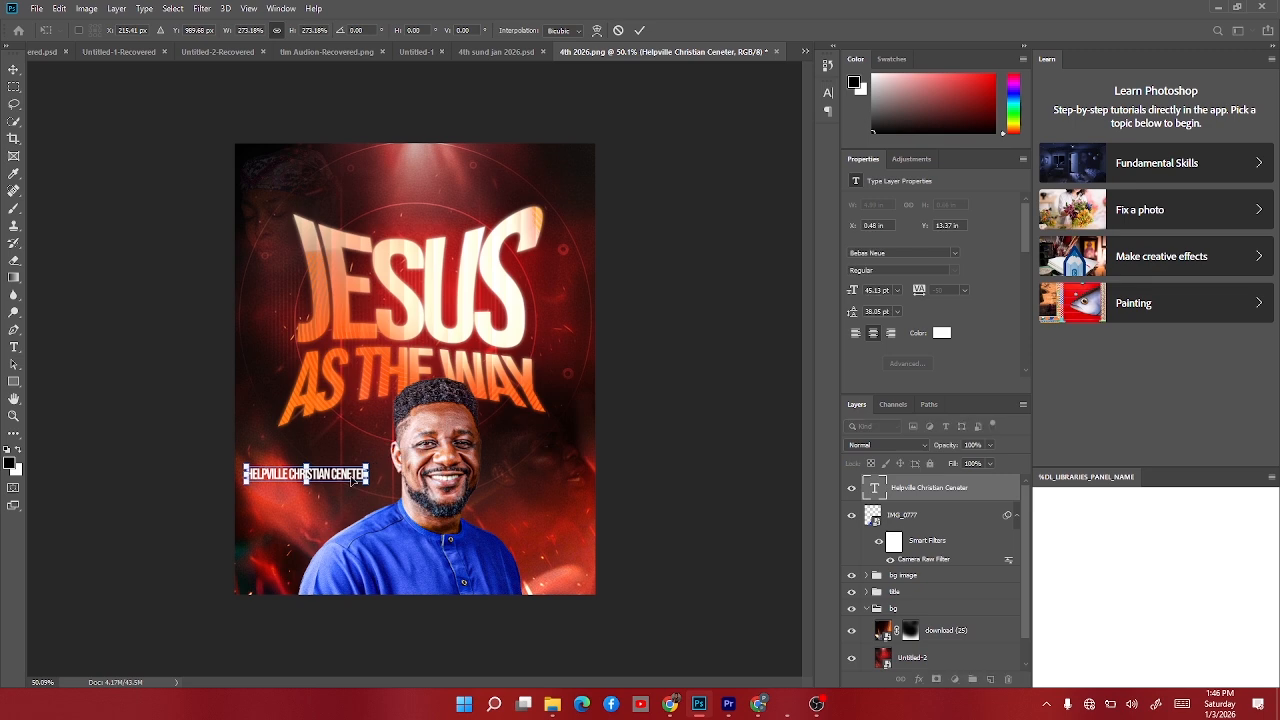
pyautogui.press('Return')
# Add the venue's address as two further lines beneath the church name in the same text layer.
pyautogui.press('t')
pyautogui.click(366, 475)
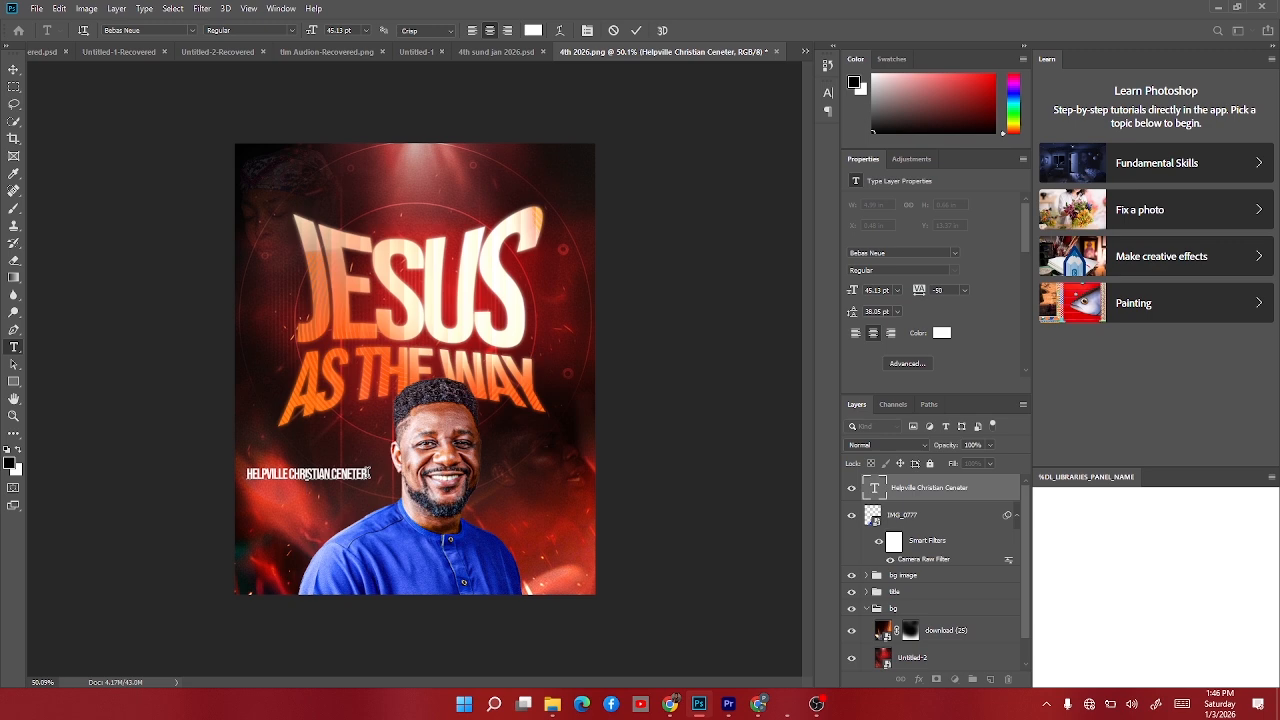
pyautogui.write('NEWSITE.ESTATE, AMAC')
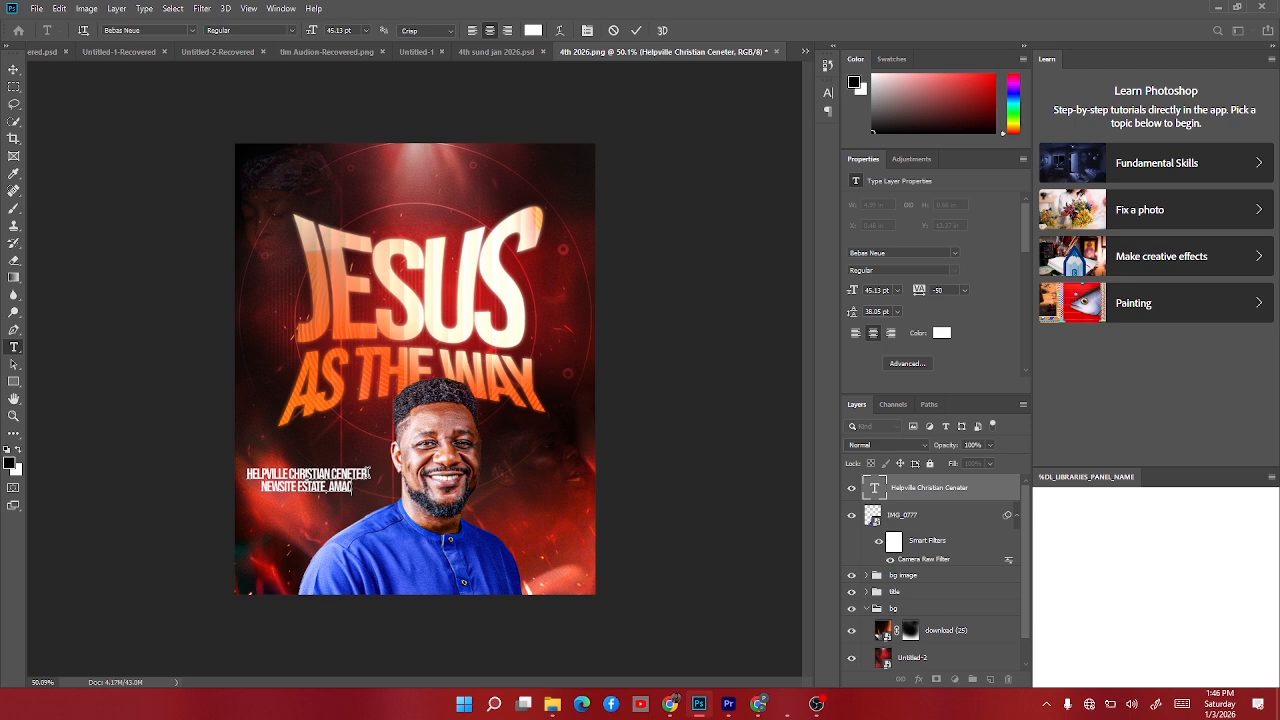
pyautogui.write(' MARK')
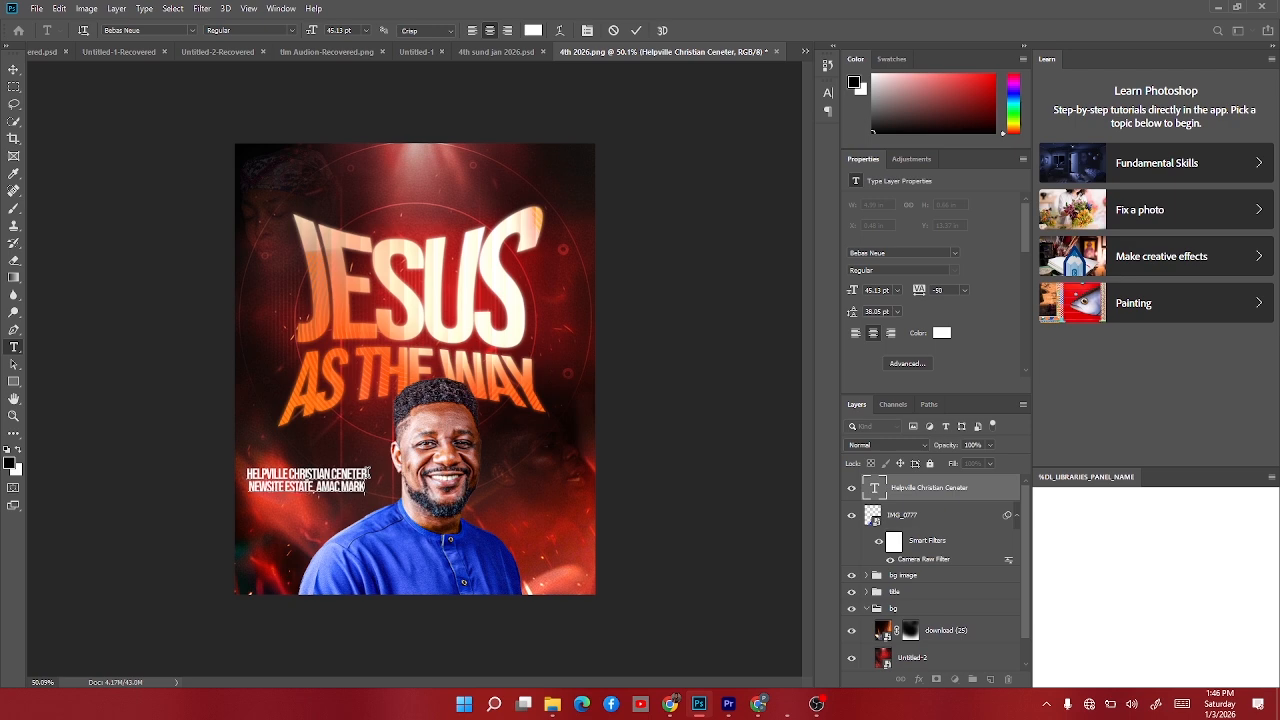
pyautogui.write('ET')
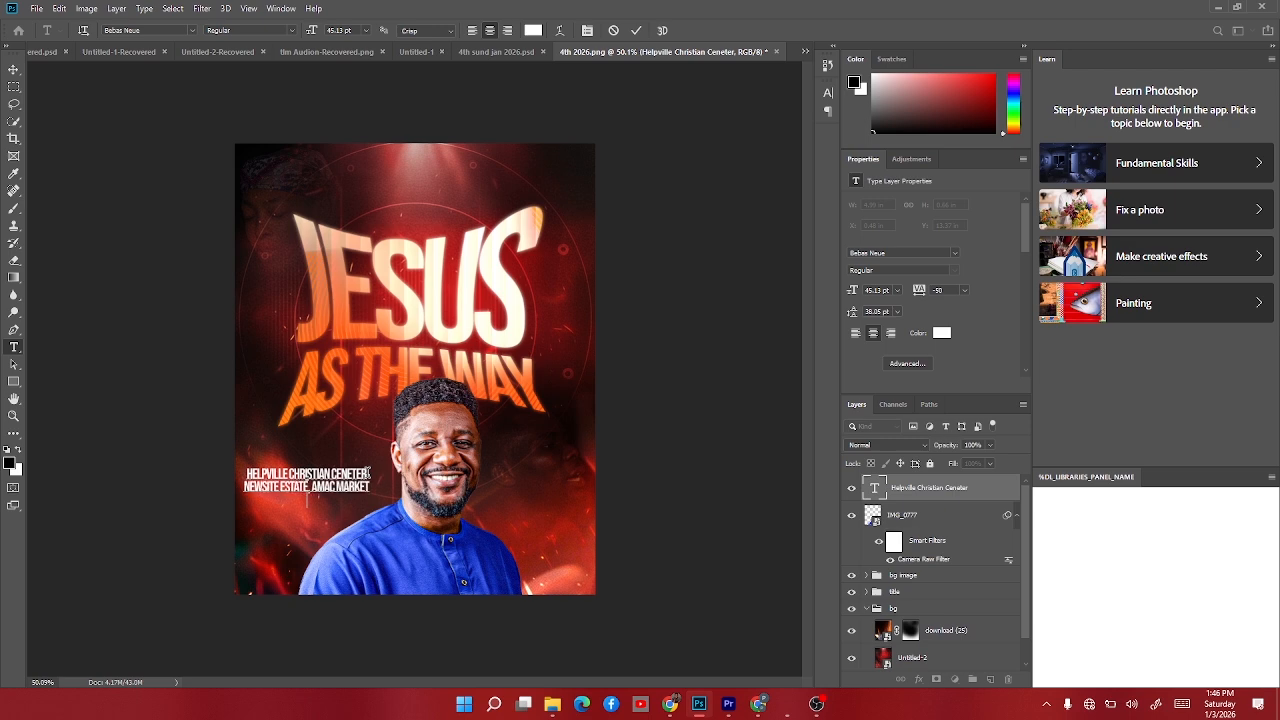
pyautogui.write('LUGBE, ABUJA')
pyautogui.click(14, 69)
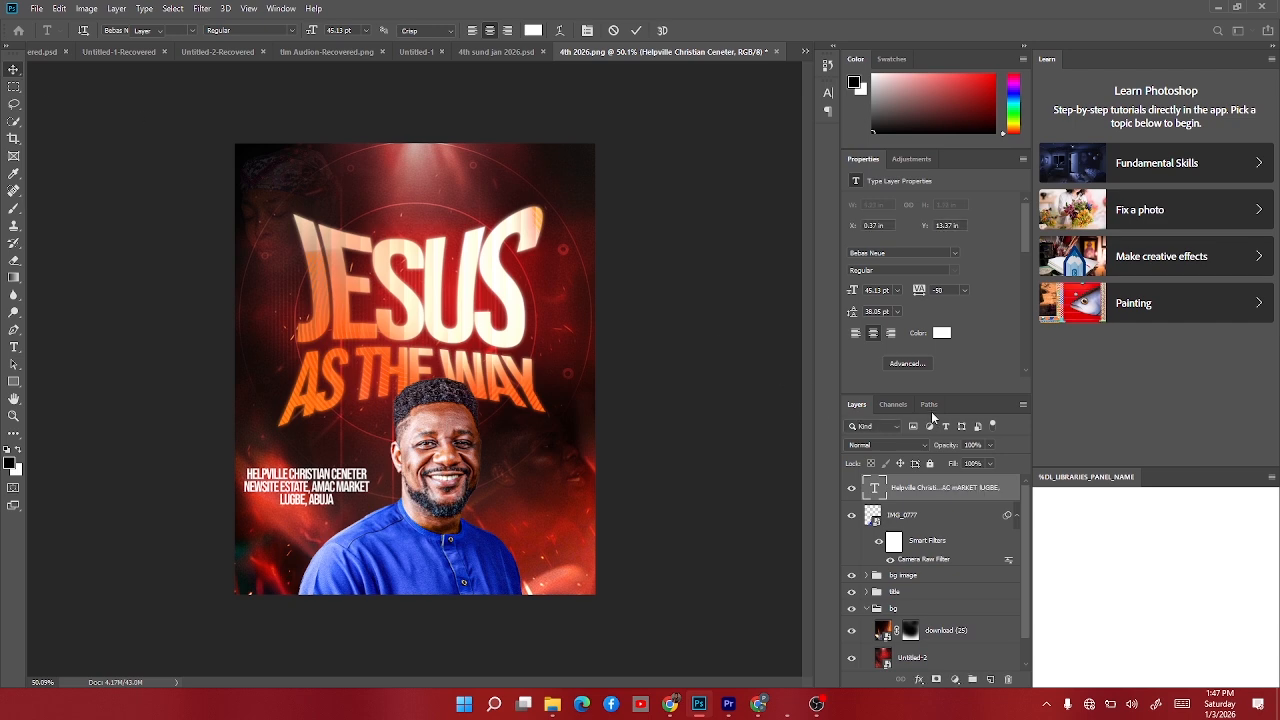
# Left-align the church address text, shrink it to about 34 pt and move it to the flyer's lower left beside the man's shoulder.
pyautogui.click(858, 336)
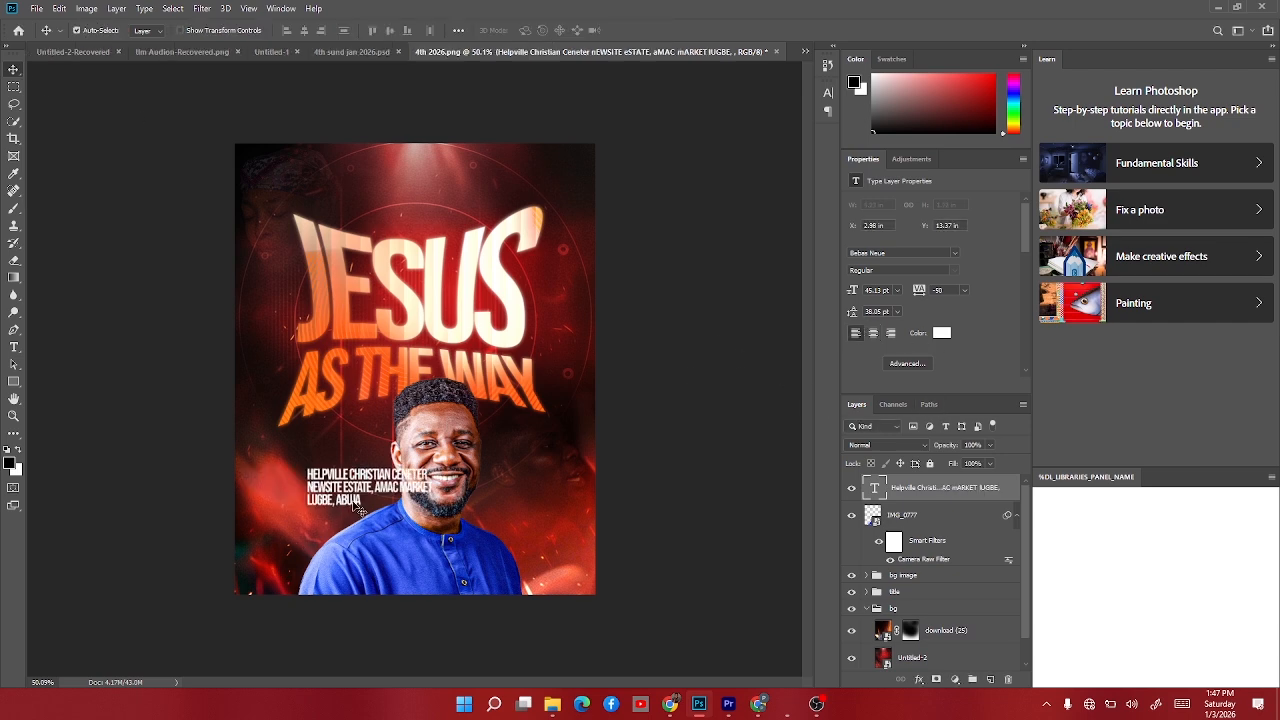
pyautogui.moveTo(372, 488); pyautogui.dragTo(313, 492)
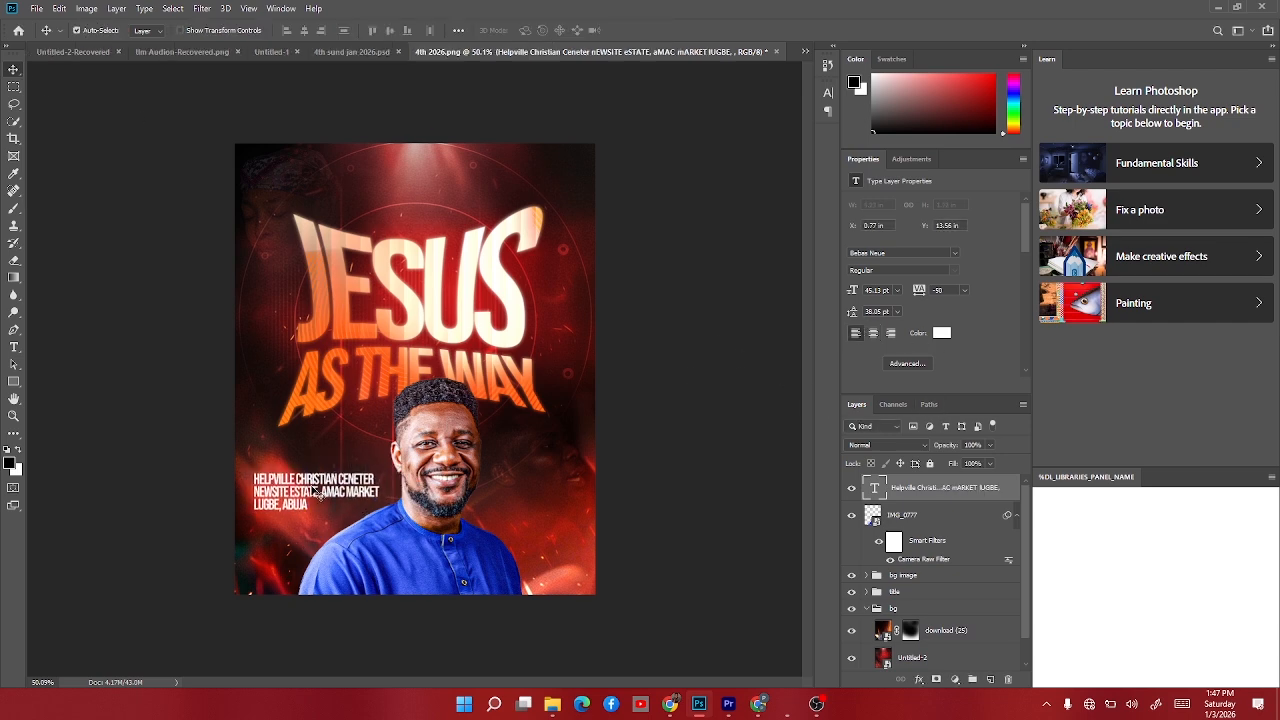
pyautogui.hotkey('ctrl', 't')
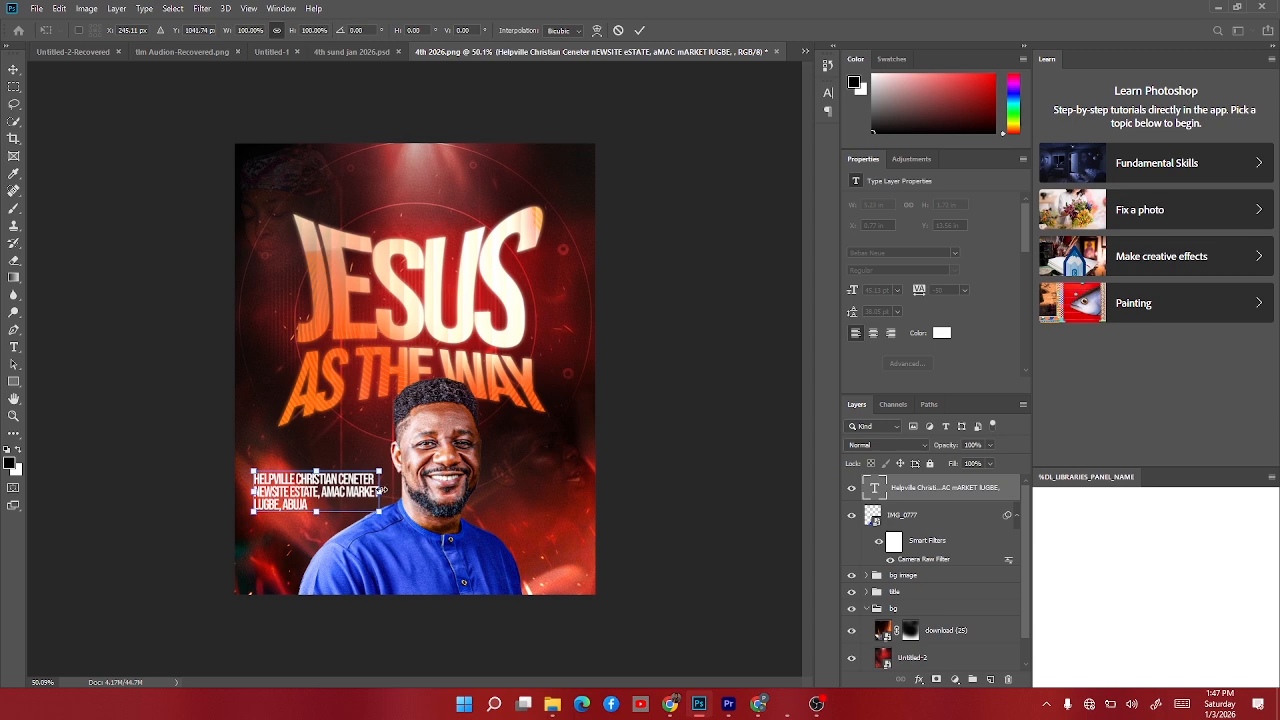
pyautogui.moveTo(380, 491); pyautogui.dragTo(330, 538)
pyautogui.press('Return')
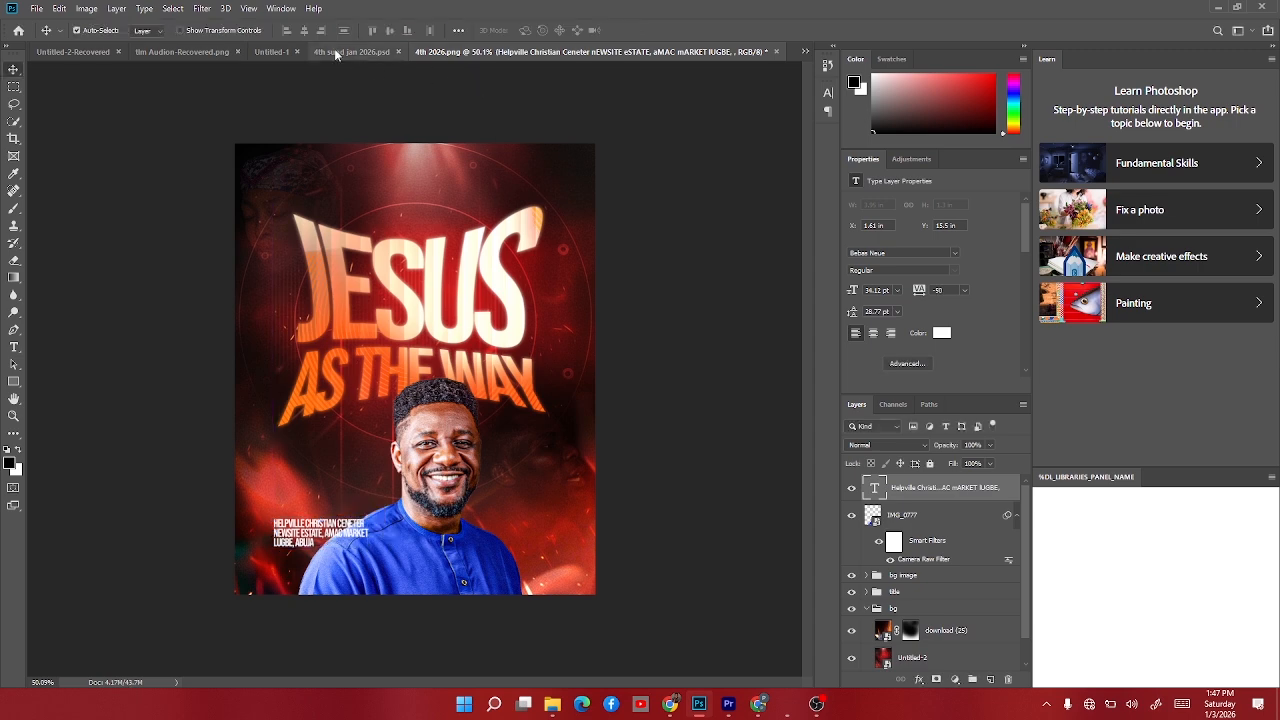
# Copy the torn paper from 4th sund jan 2026.psd into the flyer and place it directly behind the church address text.
pyautogui.click(336, 52)
pyautogui.click(345, 568)
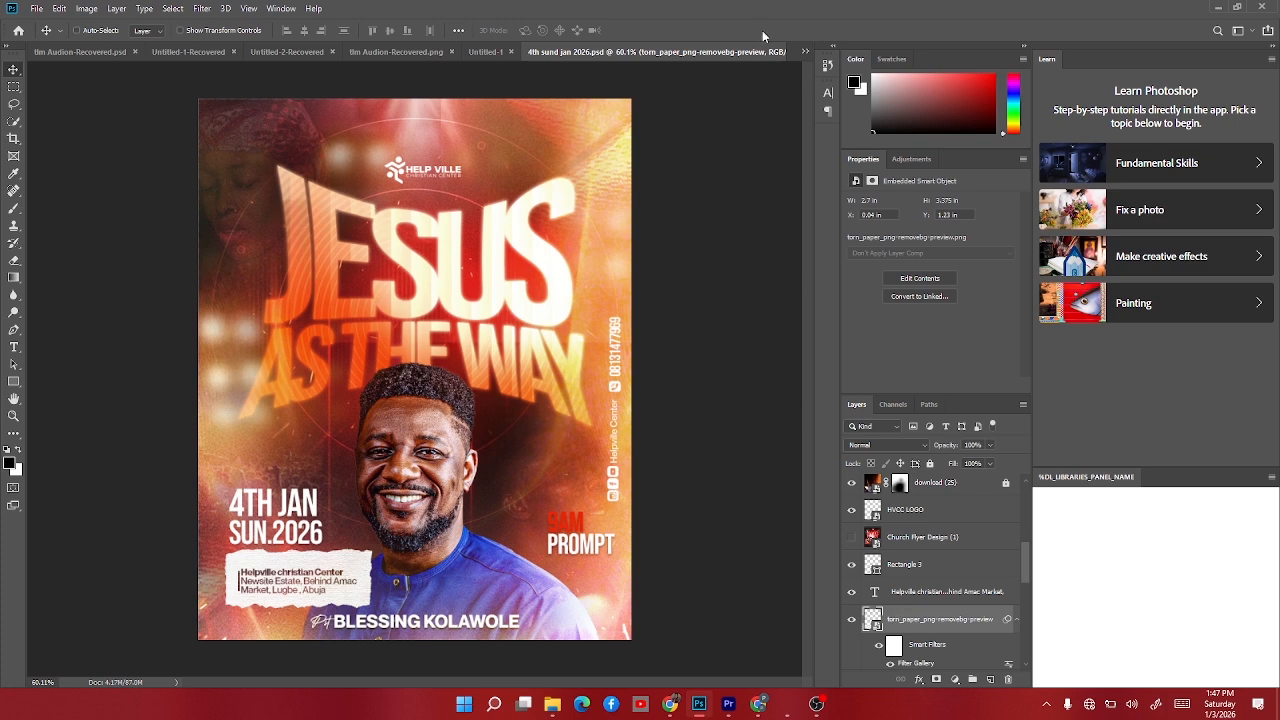
pyautogui.click(805, 51)
pyautogui.click(856, 260)
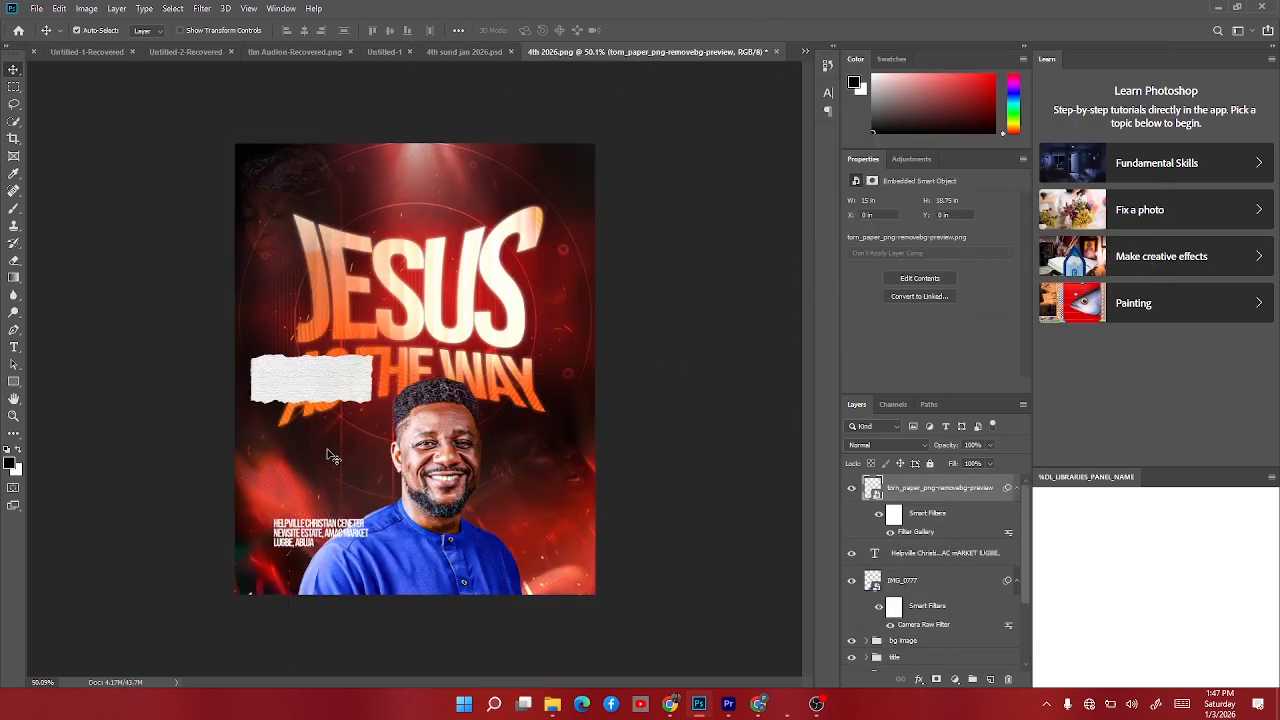
pyautogui.moveTo(305, 395); pyautogui.dragTo(311, 556)
pyautogui.moveTo(912, 555); pyautogui.dragTo(906, 484)
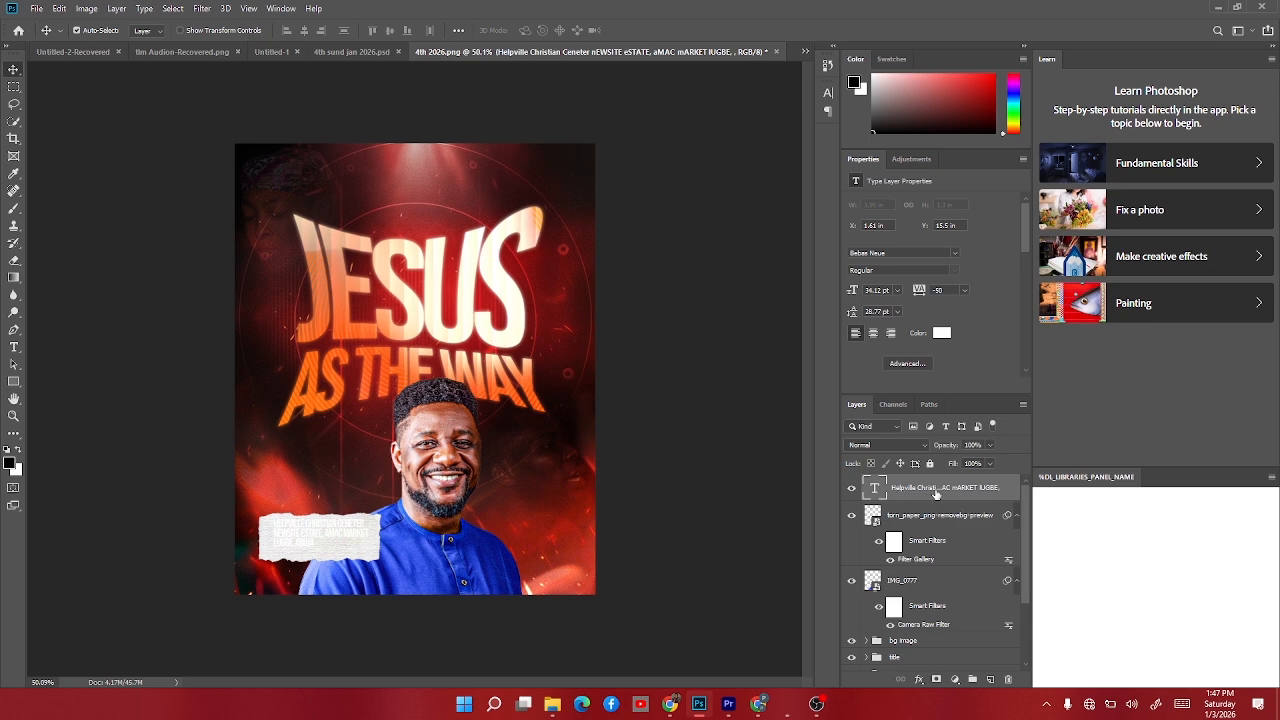
# Change the church address text colour to a very dark, near-black tone and check it against the torn paper.
pyautogui.rightClick(936, 494)
pyautogui.click(912, 500)
pyautogui.click(943, 334)
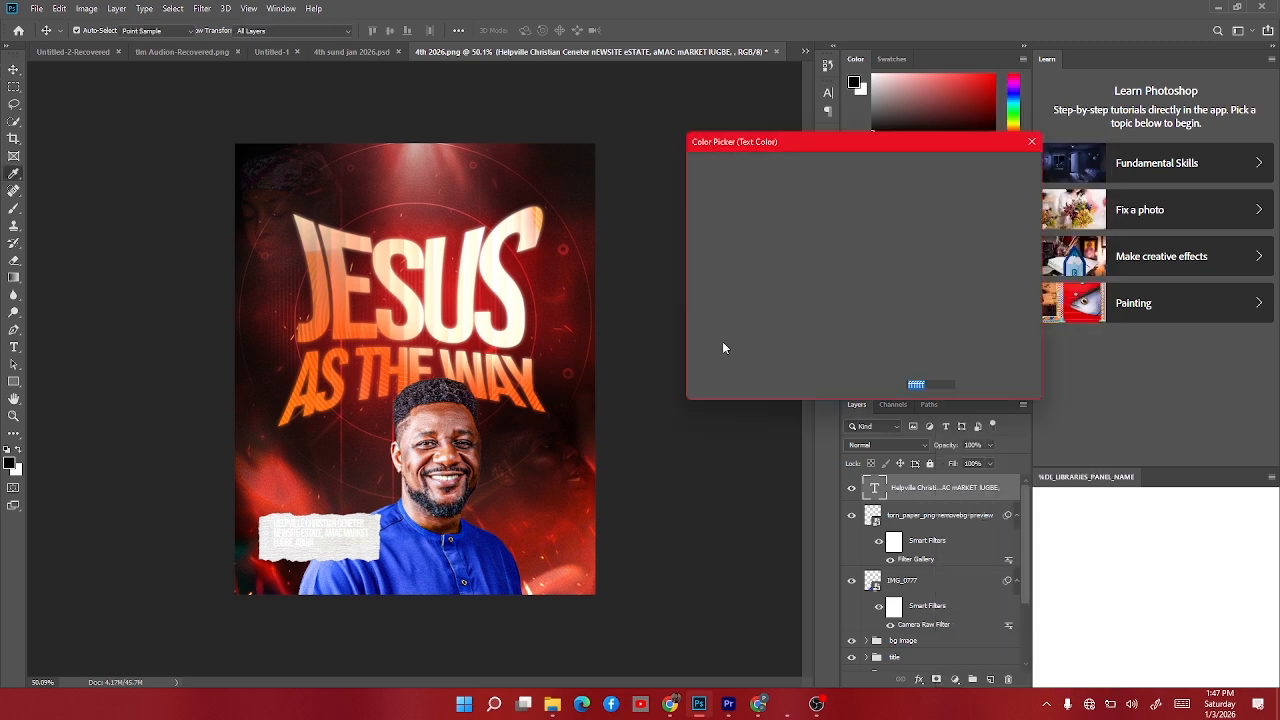
pyautogui.click(732, 313)
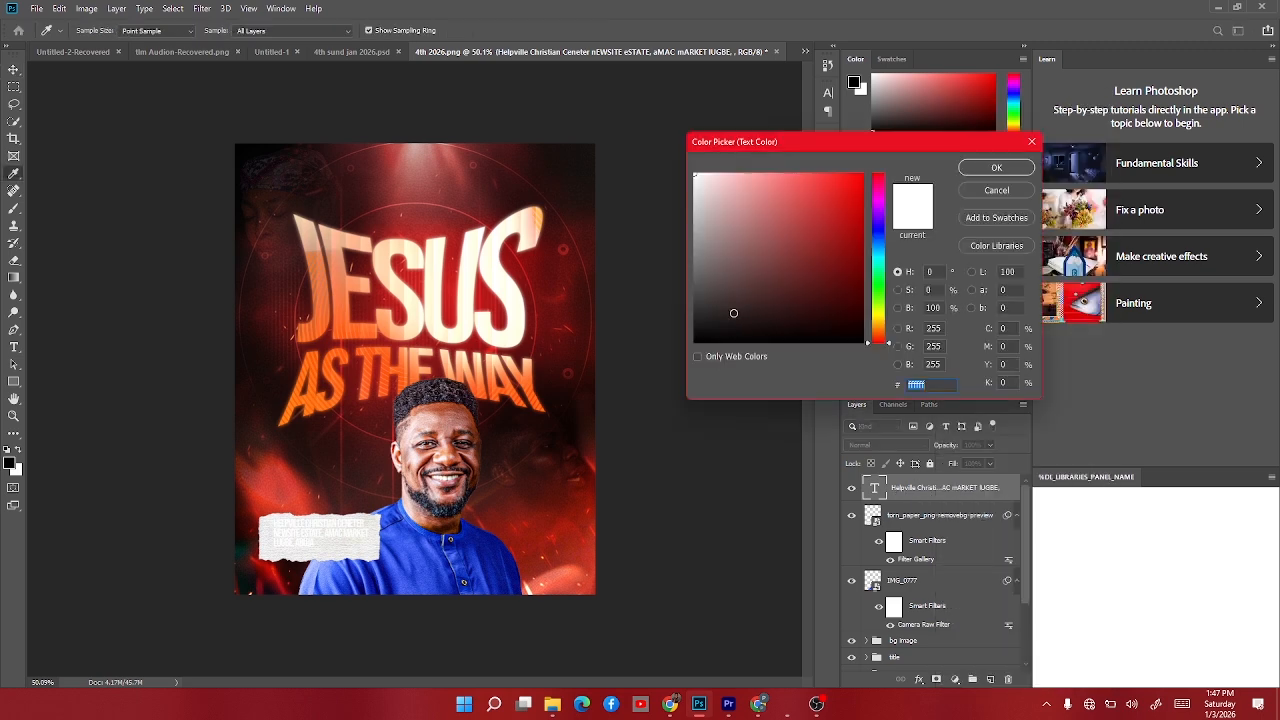
pyautogui.click(1009, 167)
pyautogui.scroll(5, 463, 634)
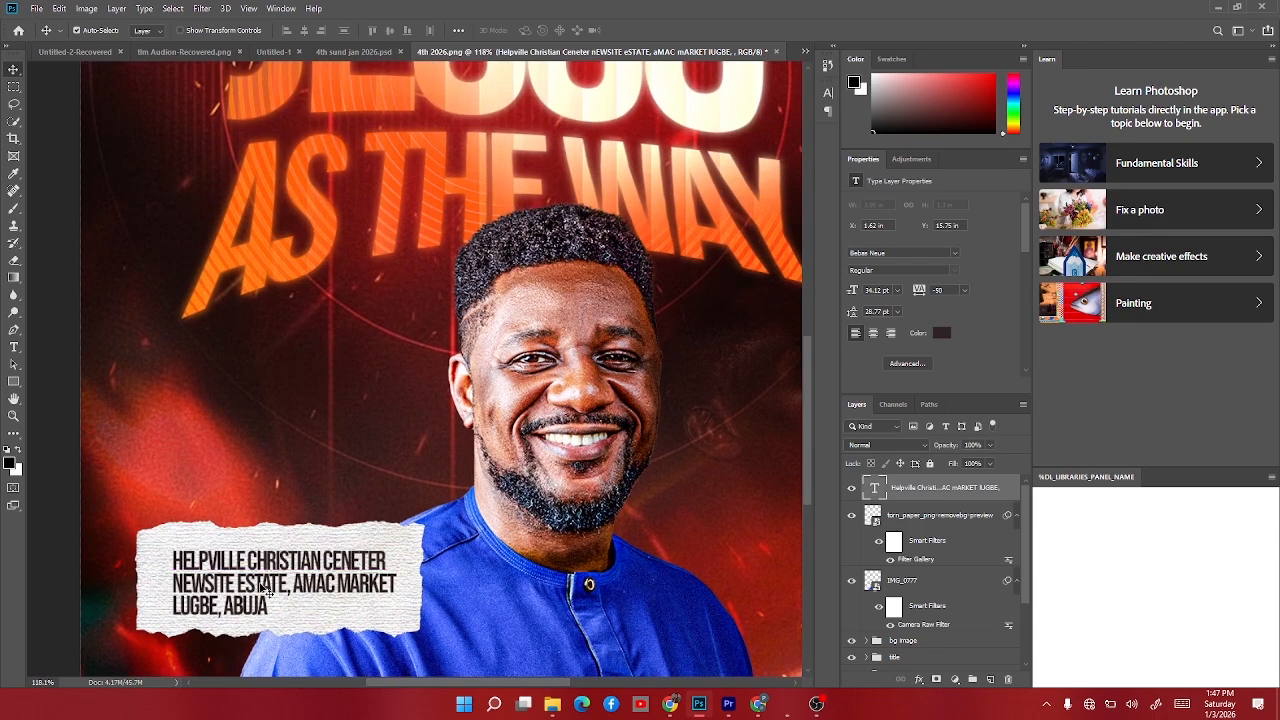
pyautogui.scroll(-2, 260, 580)
pyautogui.scroll(-3, 265, 595)
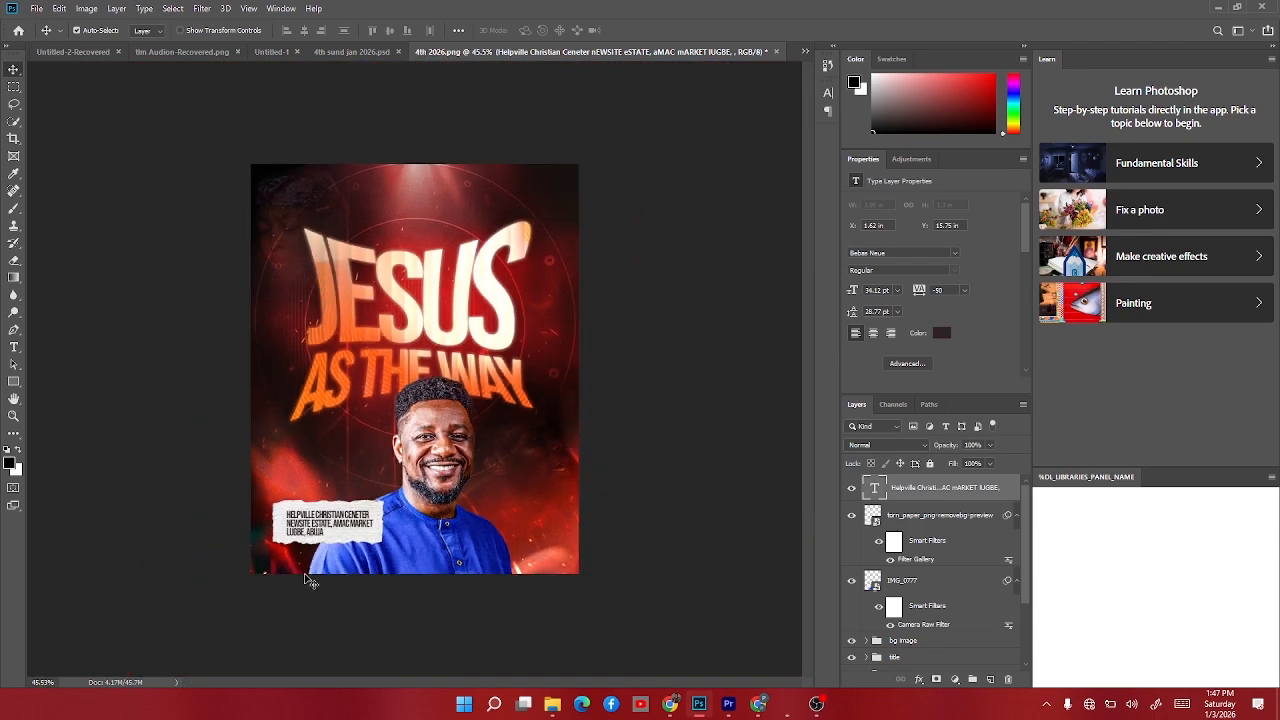
pyautogui.scroll(2, 413, 374)
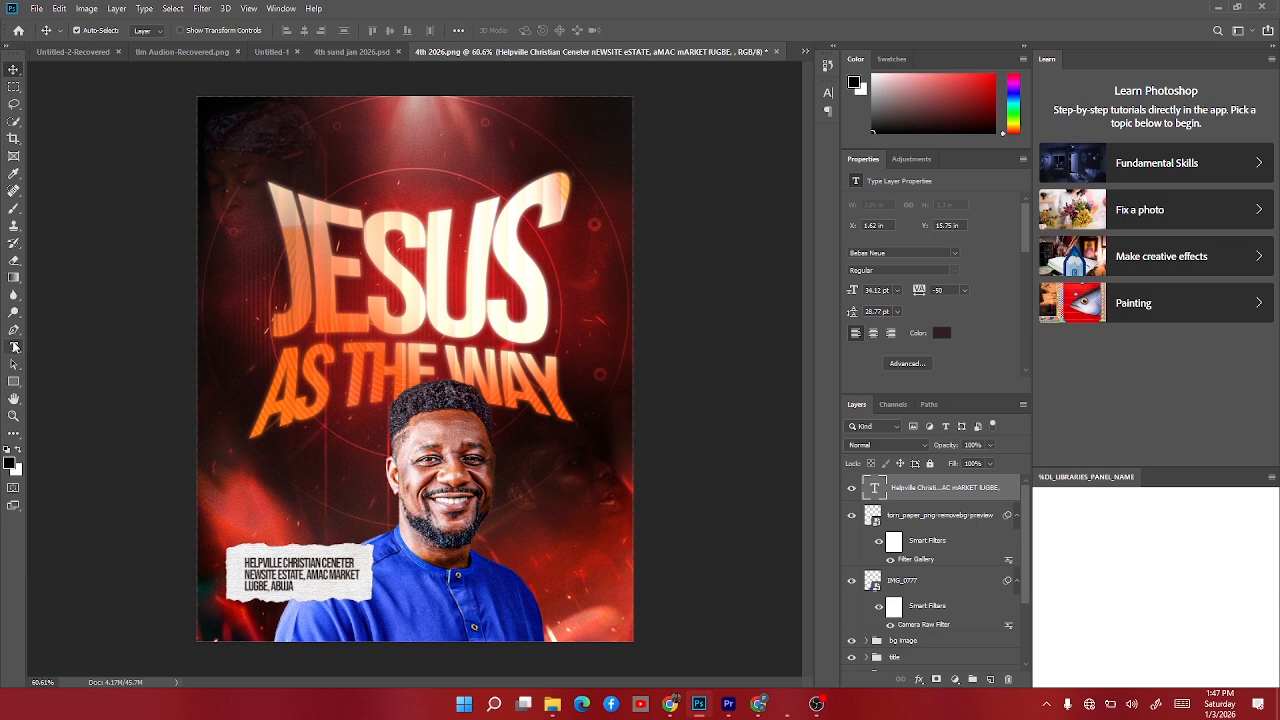
# Add the two-line date text "TH JAN" / "SUN.2026" above the torn paper and scale it to about 647%.
pyautogui.click(14, 347)
pyautogui.click(246, 484)
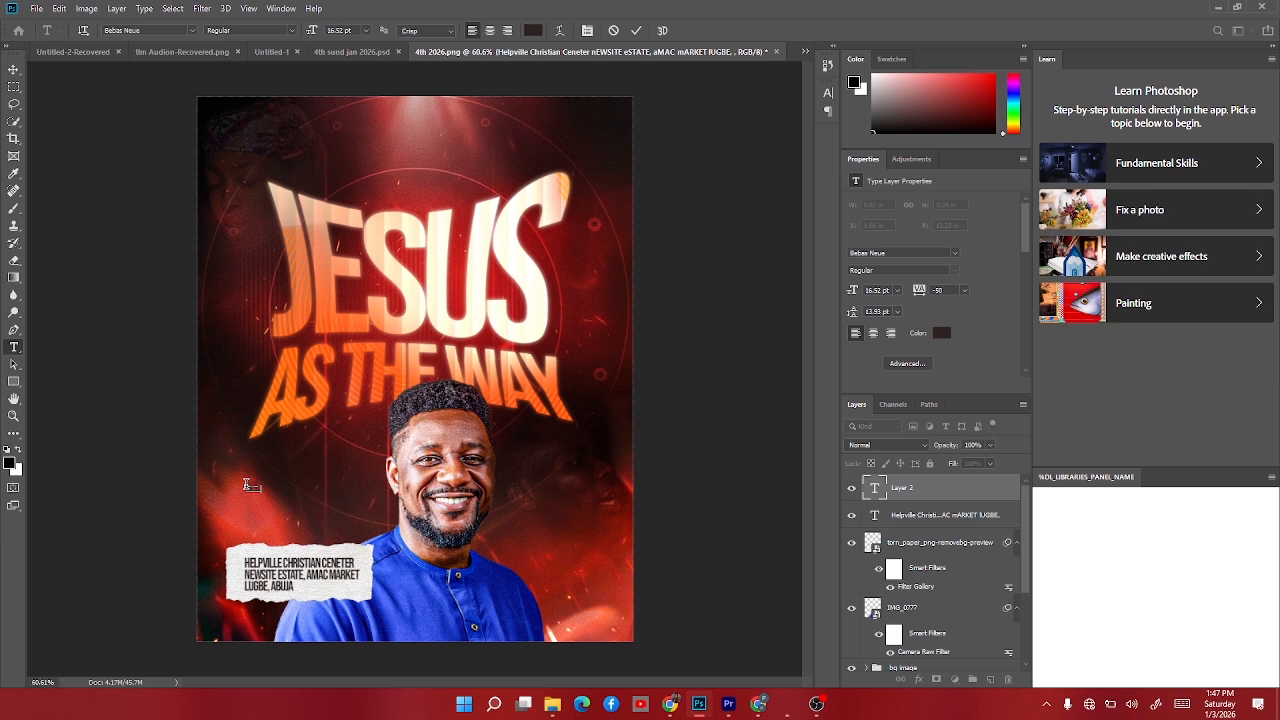
pyautogui.click(14, 69)
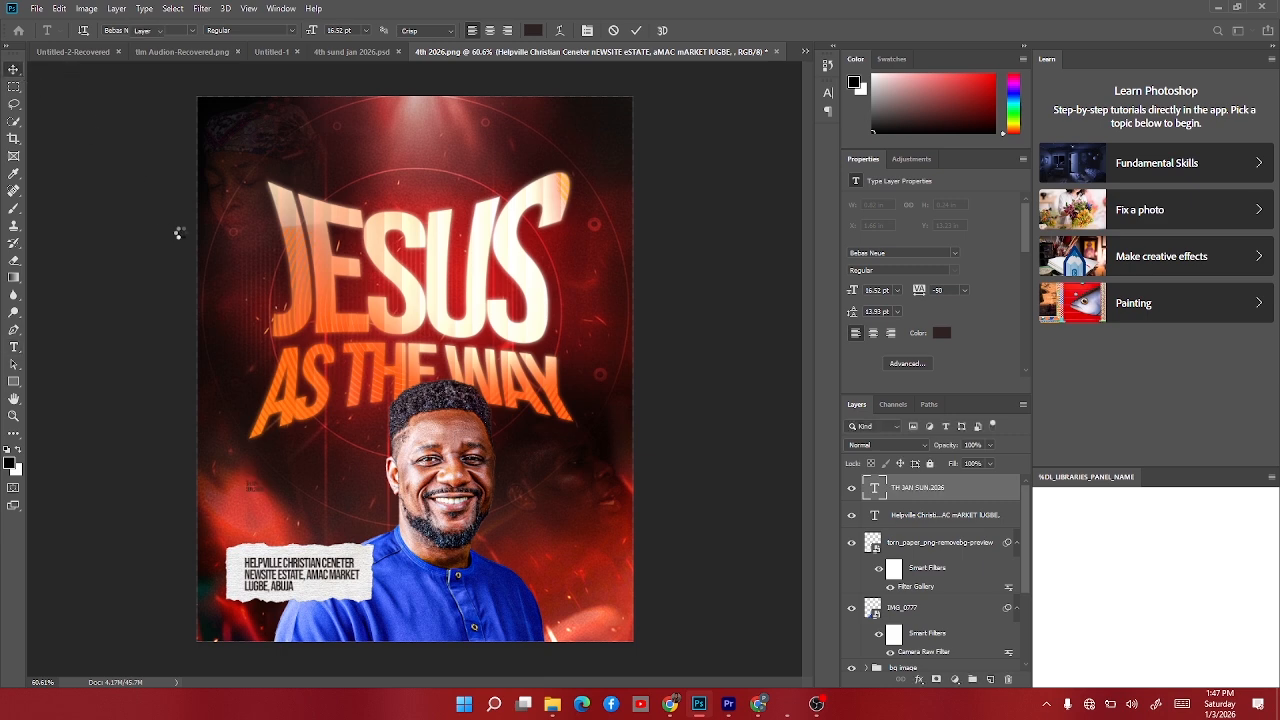
pyautogui.hotkey('ctrl', 't')
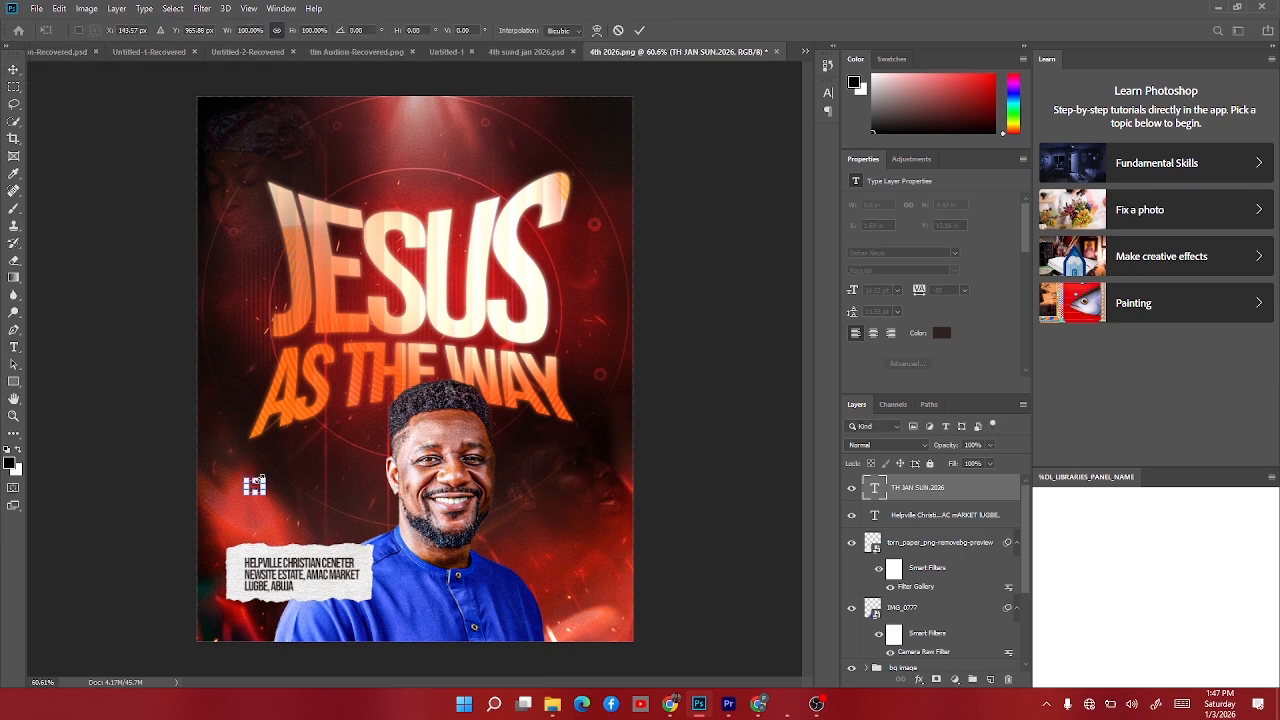
pyautogui.moveTo(262, 487); pyautogui.dragTo(323, 510)
pyautogui.press('Return')
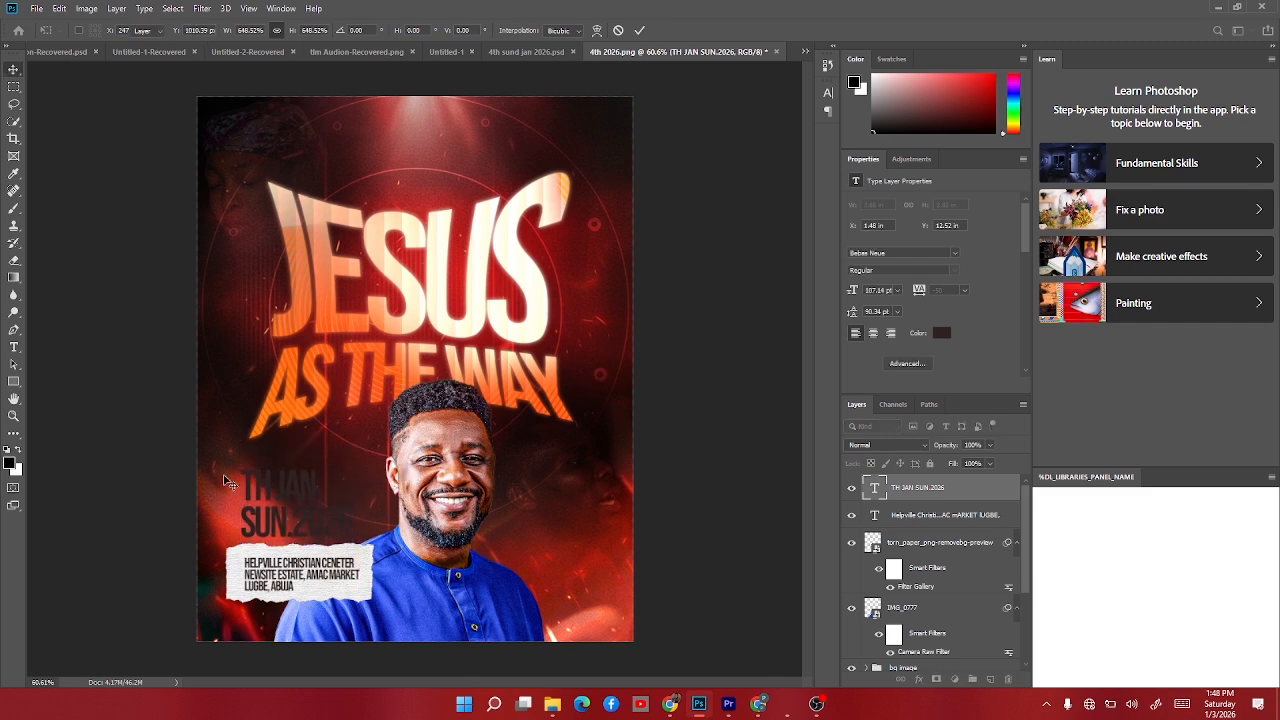
# Complete the date text's first line as "4TH JAN" and set the text colour to white (ffffff).
pyautogui.press('t')
pyautogui.click(244, 481)
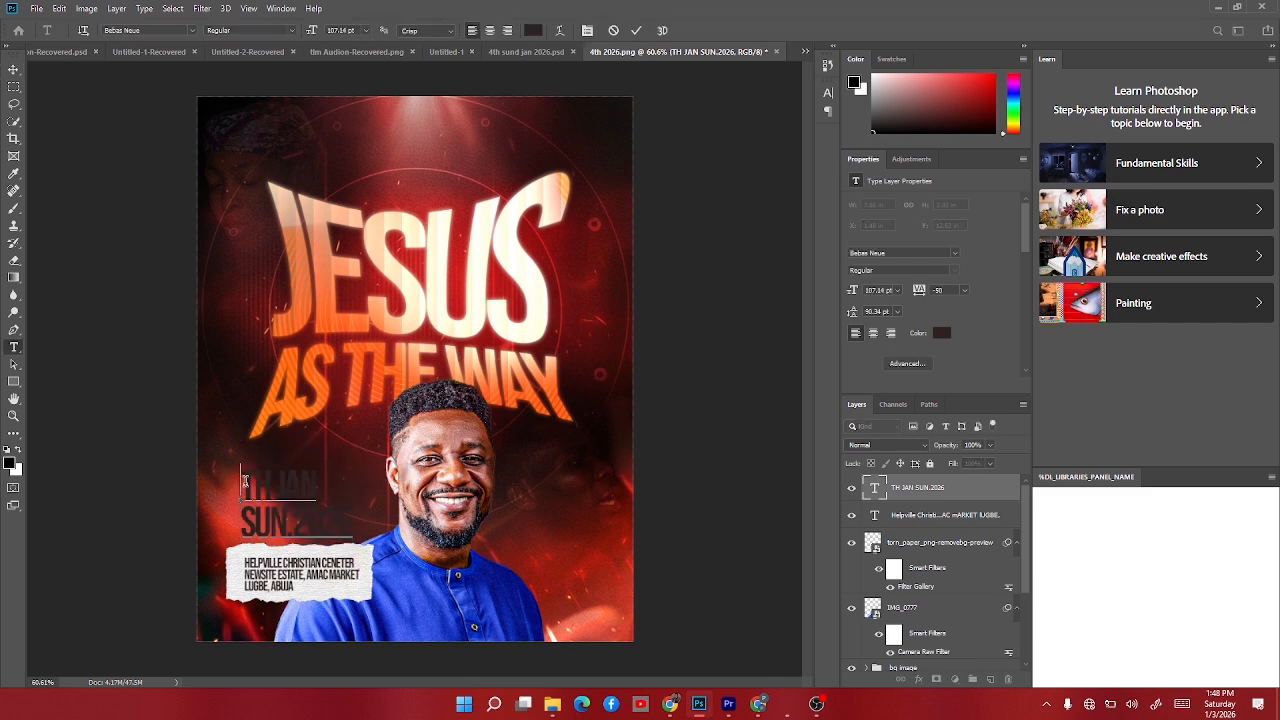
pyautogui.write('4')
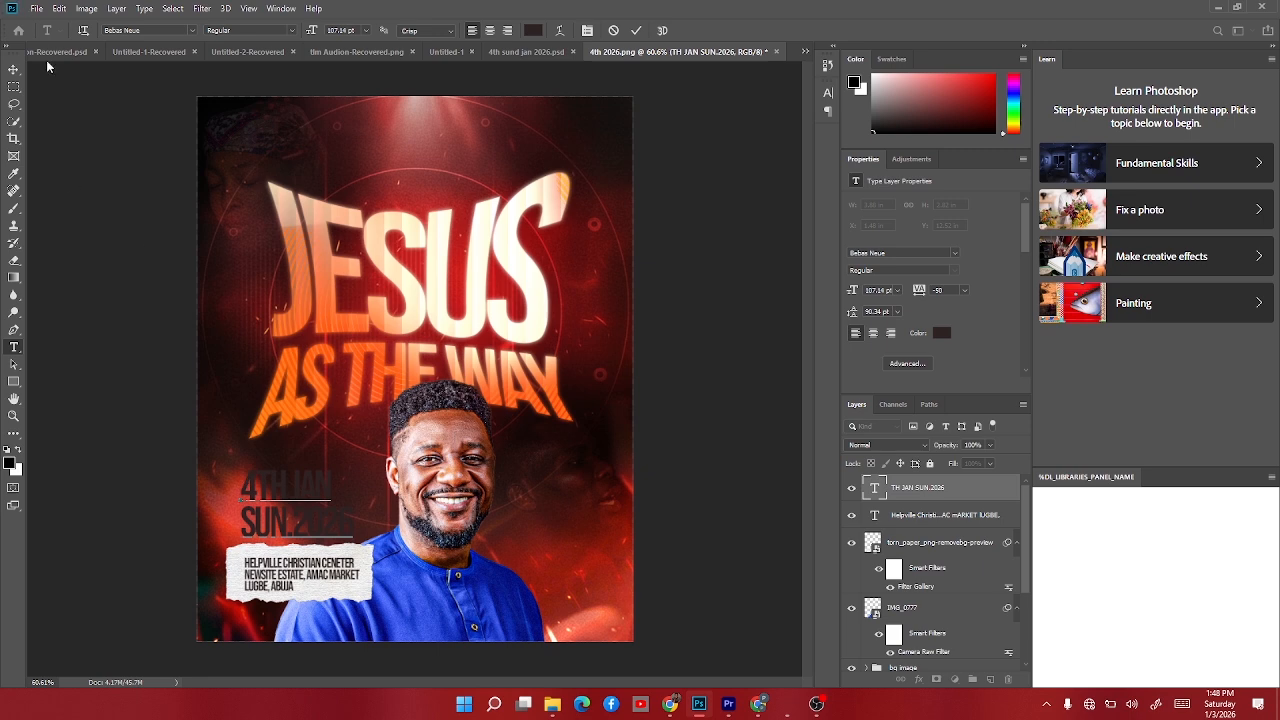
pyautogui.click(14, 69)
pyautogui.click(941, 332)
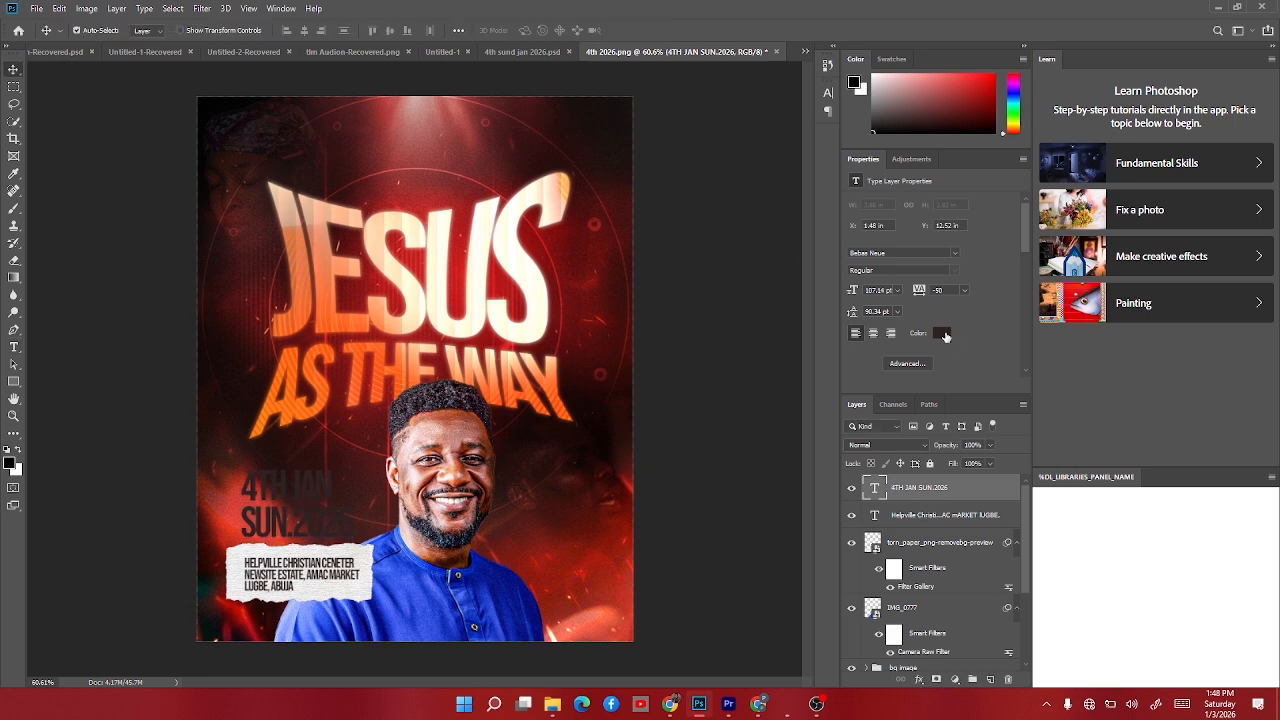
pyautogui.write('ffffff')
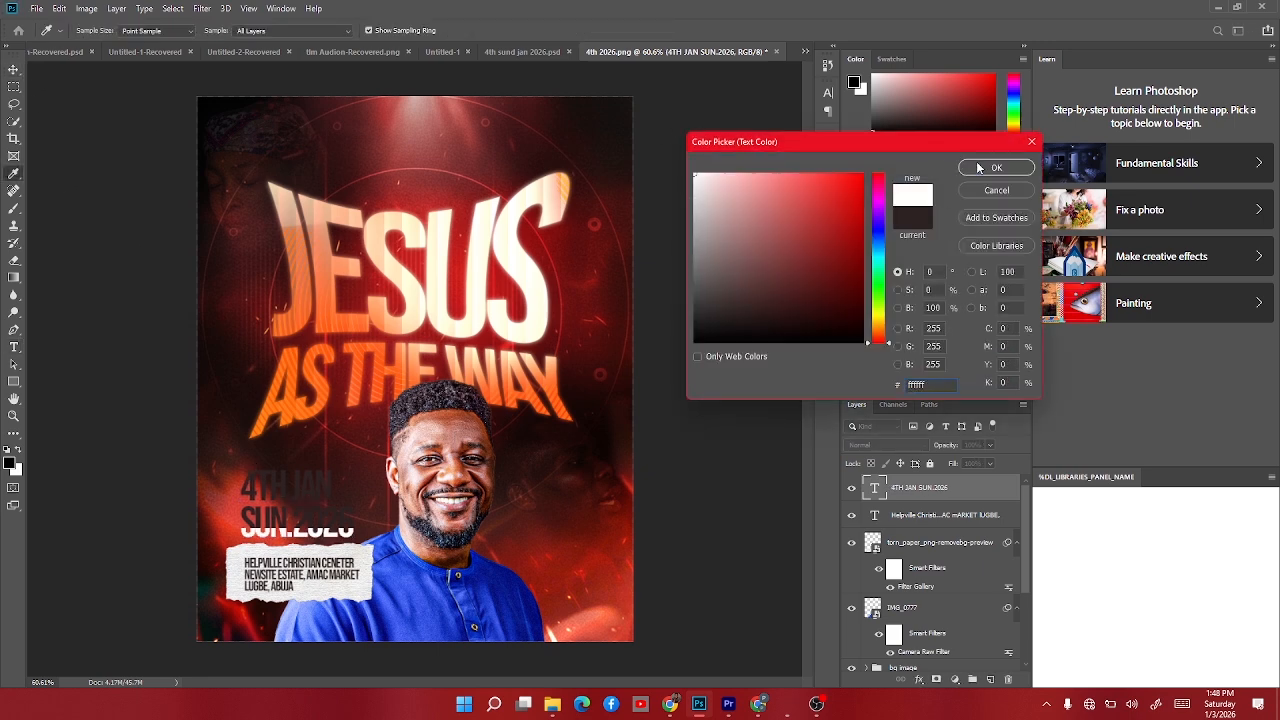
pyautogui.click(979, 167)
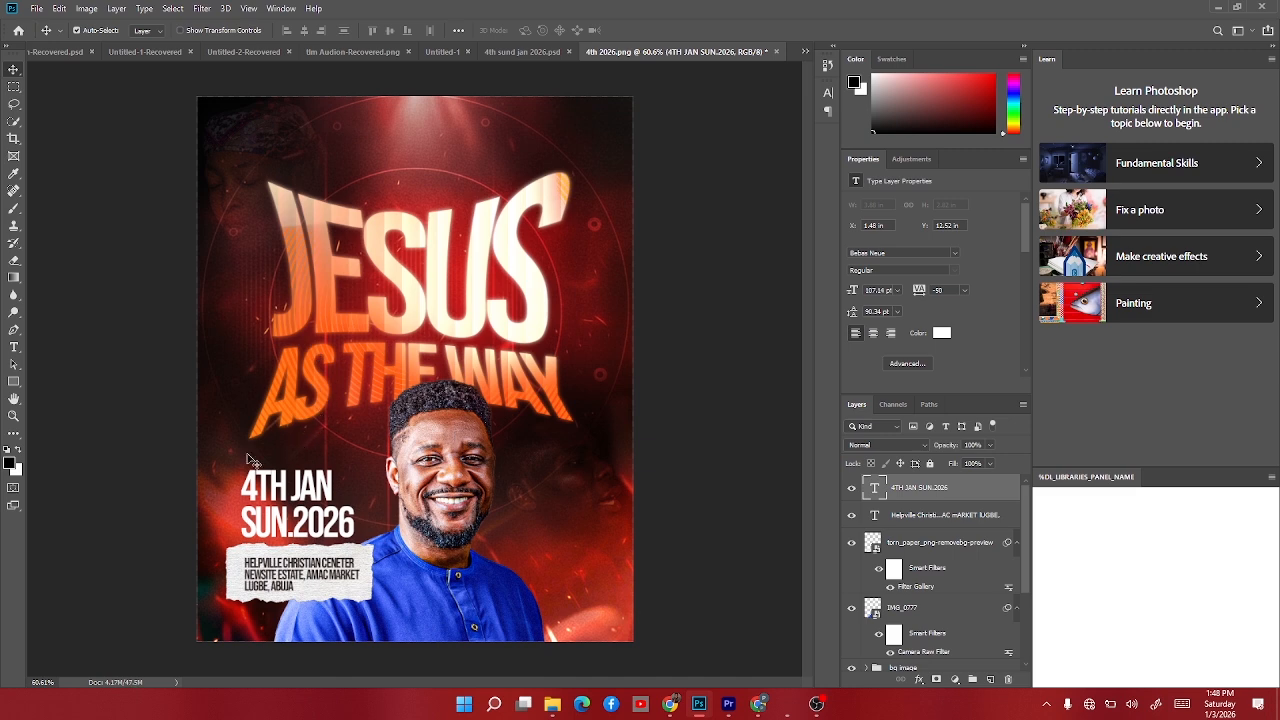
# Group the date, church address and torn paper layers, and check the group's contents by hiding and showing it.
pyautogui.press('ctrl')
pyautogui.keyDown('shift'); pyautogui.click(918, 551); pyautogui.keyUp('shift')
pyautogui.hotkey('ctrl', 'g')
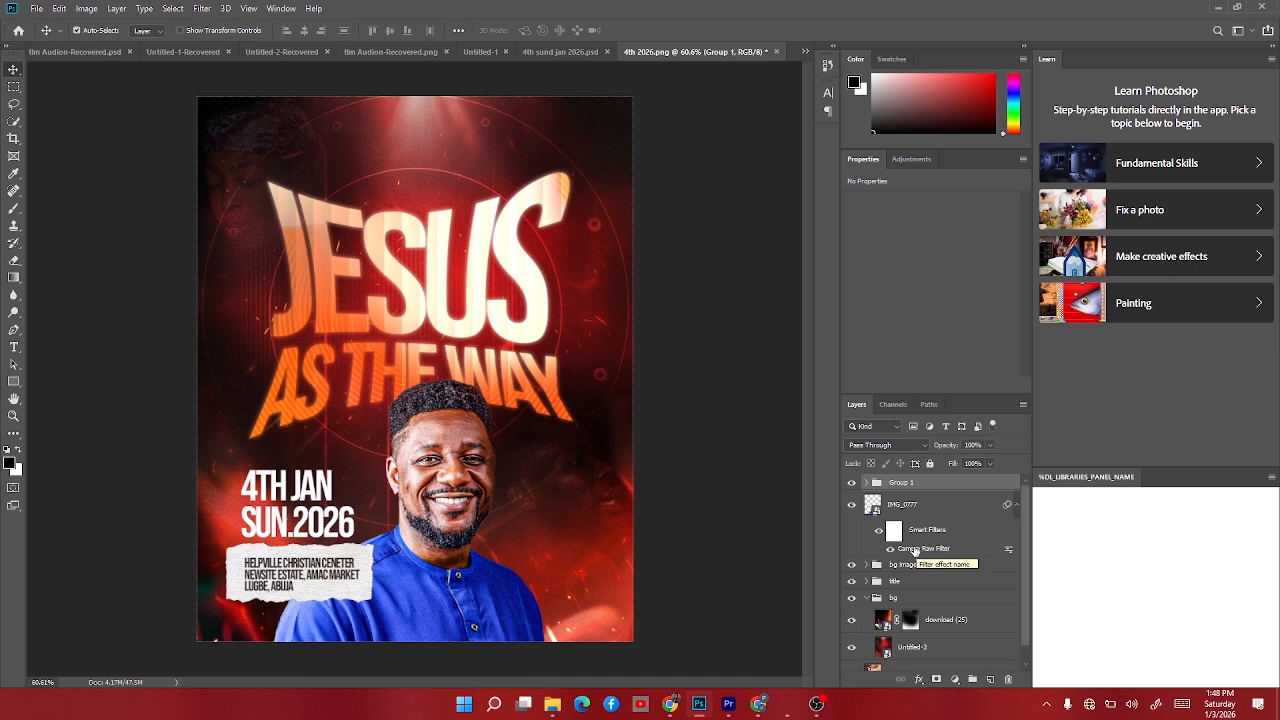
pyautogui.hotkey('ctrl', 't')
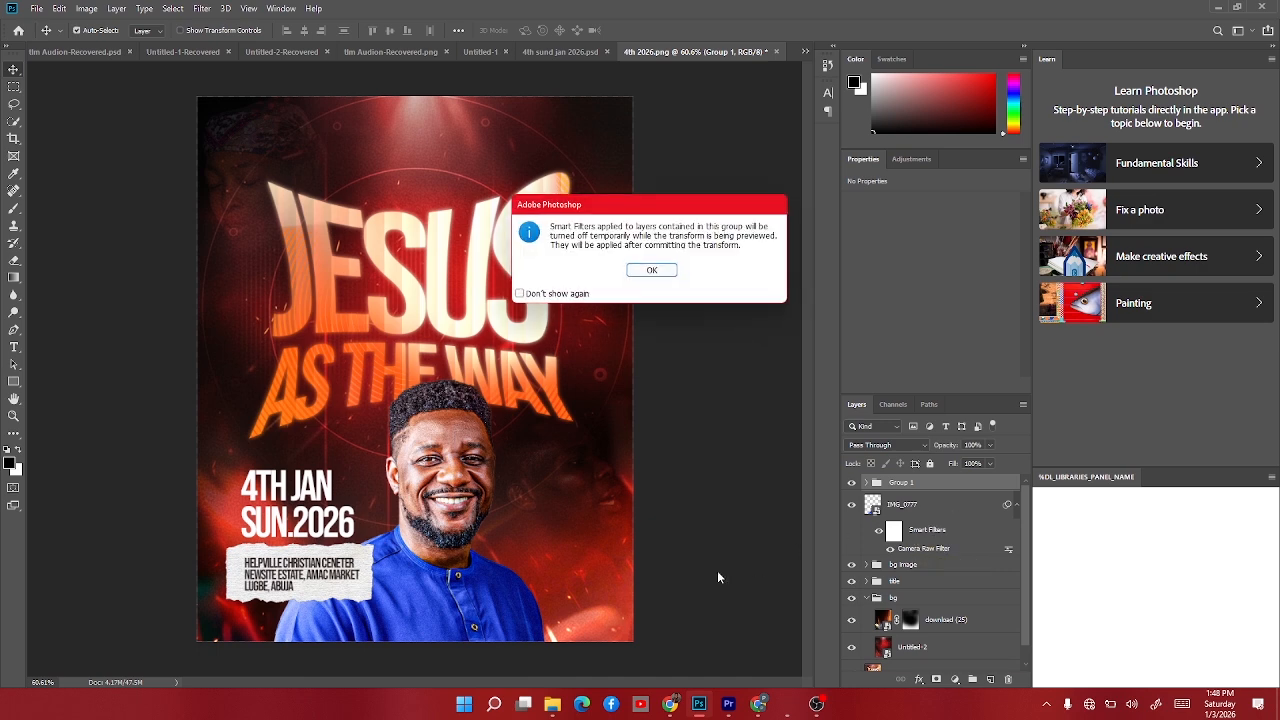
pyautogui.click(651, 270)
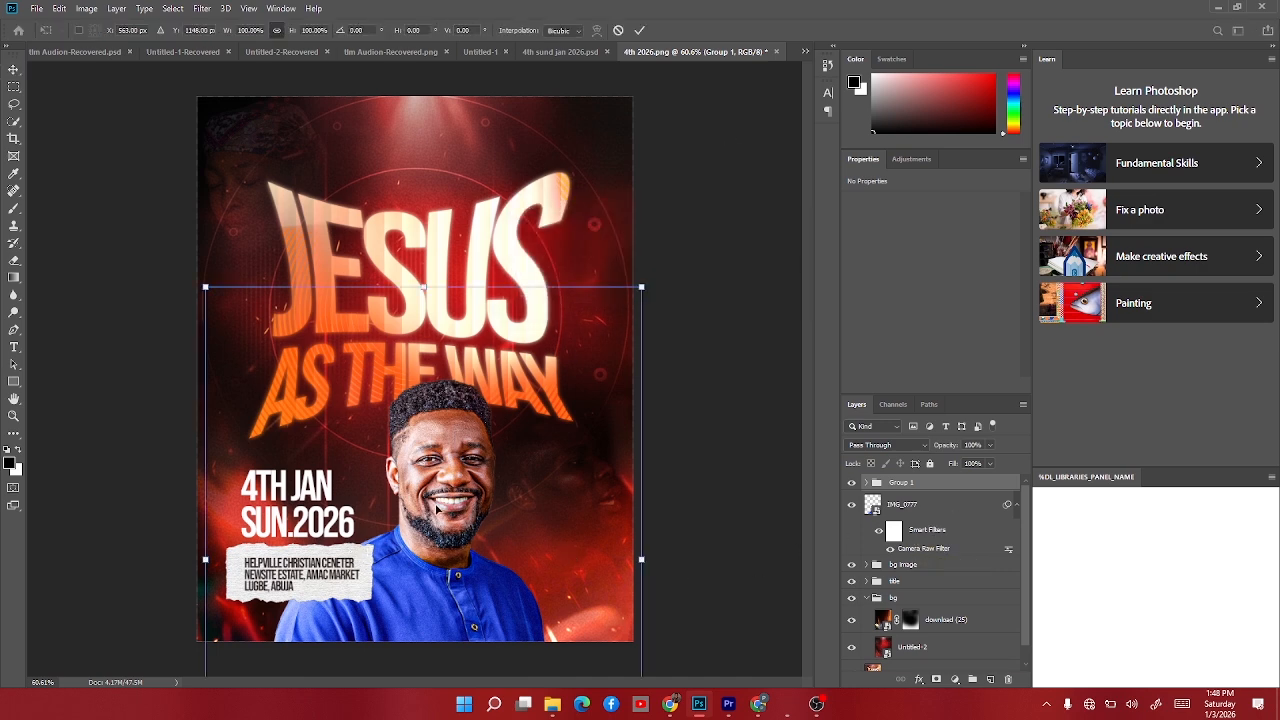
pyautogui.press('Return')
pyautogui.click(851, 483)
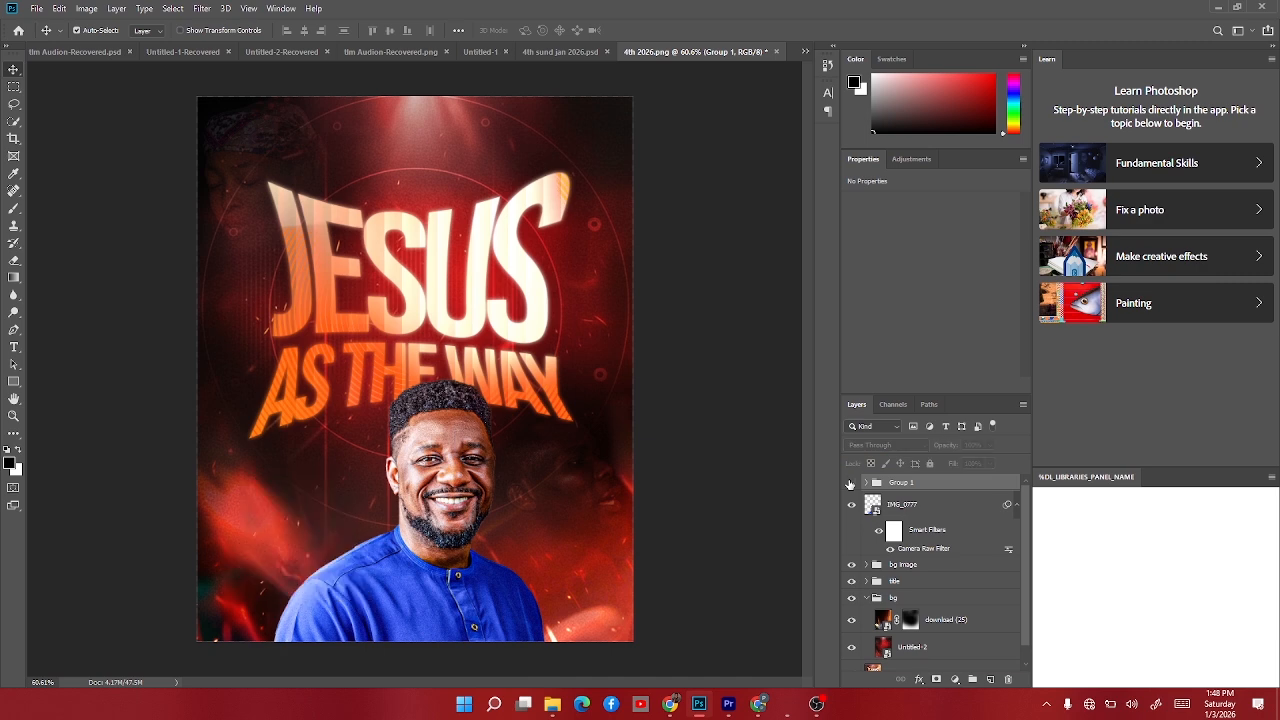
pyautogui.click(851, 483)
# Scale the date and address group to about 90.5% and move it slightly up beside the man's shoulder.
pyautogui.hotkey('ctrl', 't')
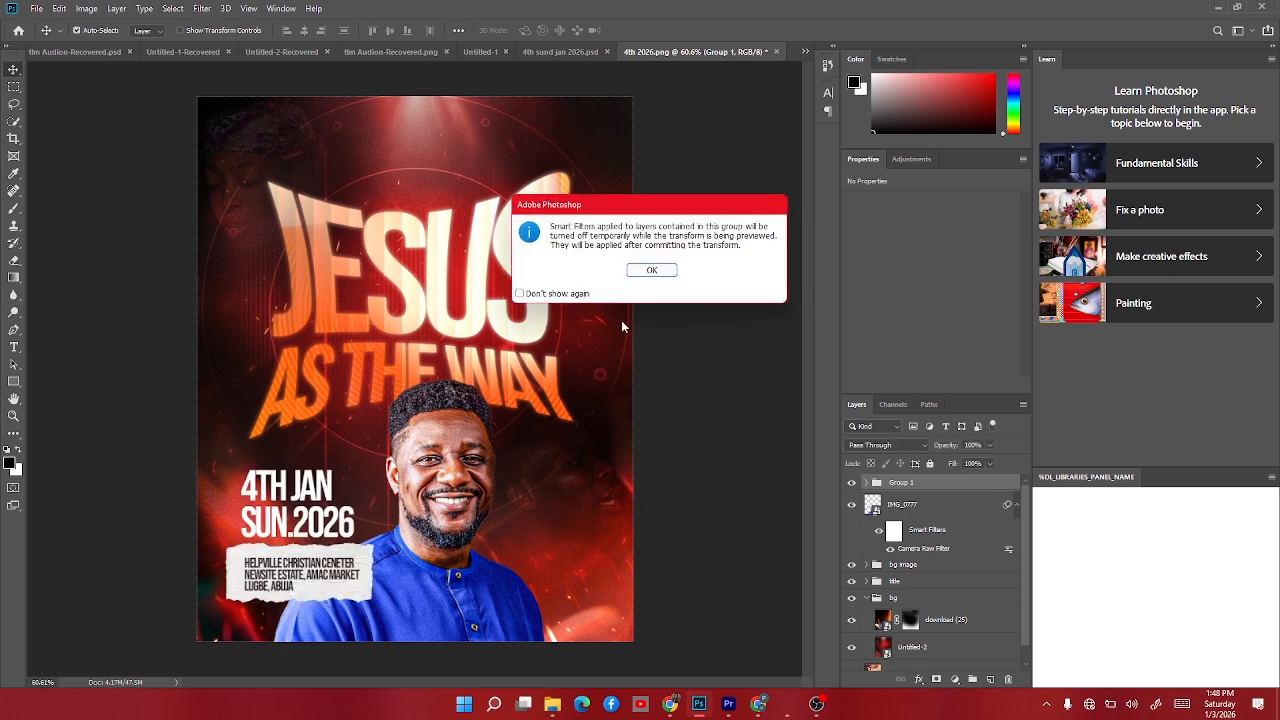
pyautogui.click(652, 270)
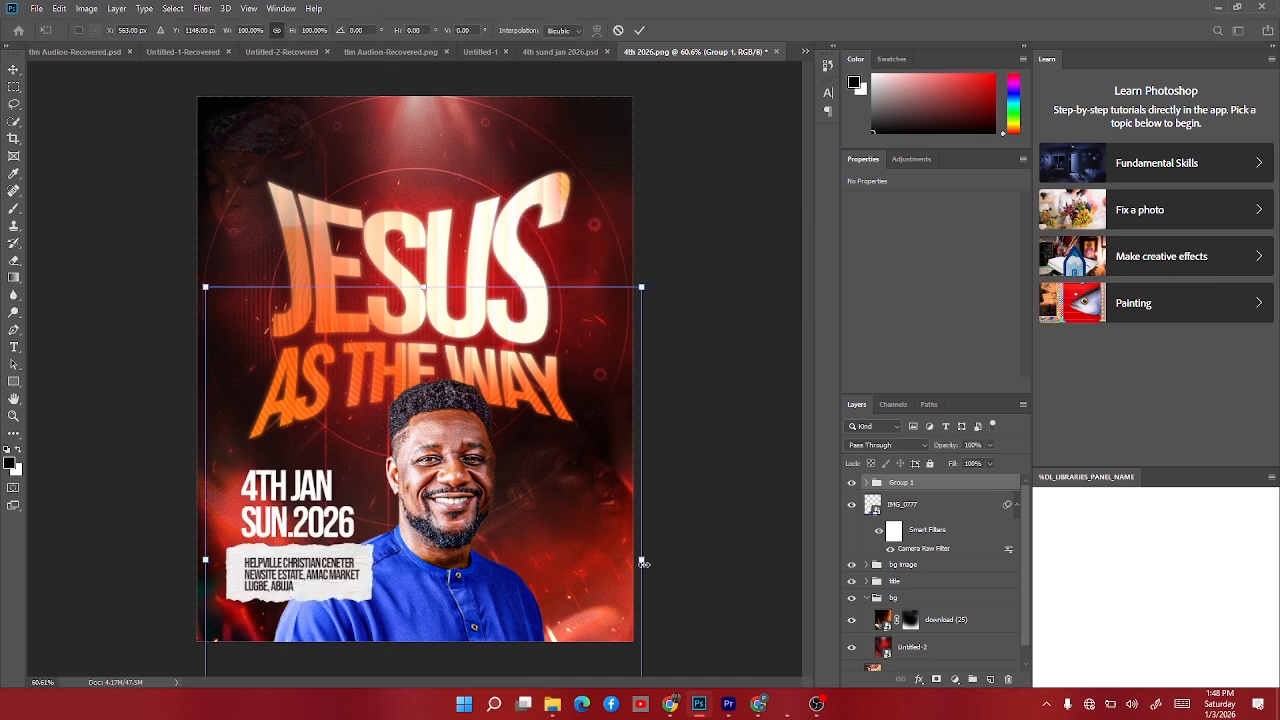
pyautogui.moveTo(643, 564); pyautogui.dragTo(600, 560)
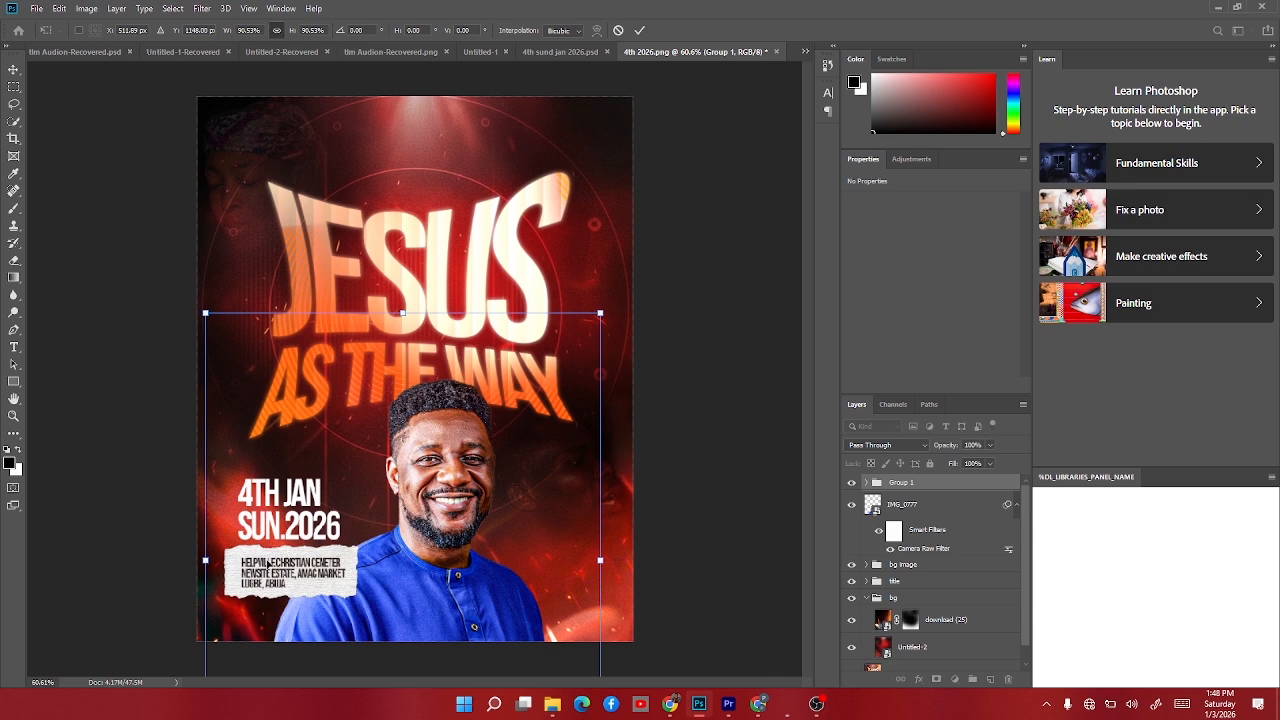
pyautogui.moveTo(267, 561); pyautogui.dragTo(271, 540)
pyautogui.press('Return')
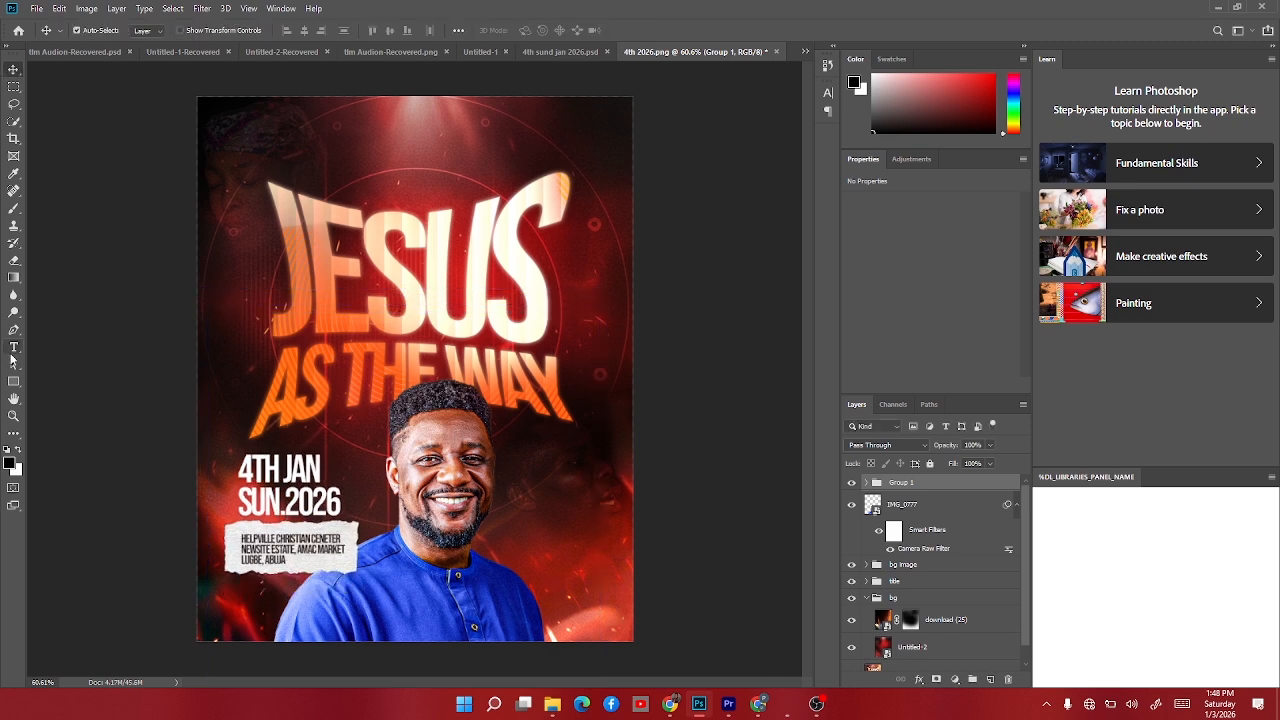
# Add the two-line text "AM" / "PROMPT" beside the man's other shoulder and enlarge it to about 80.5 pt.
pyautogui.click(14, 347)
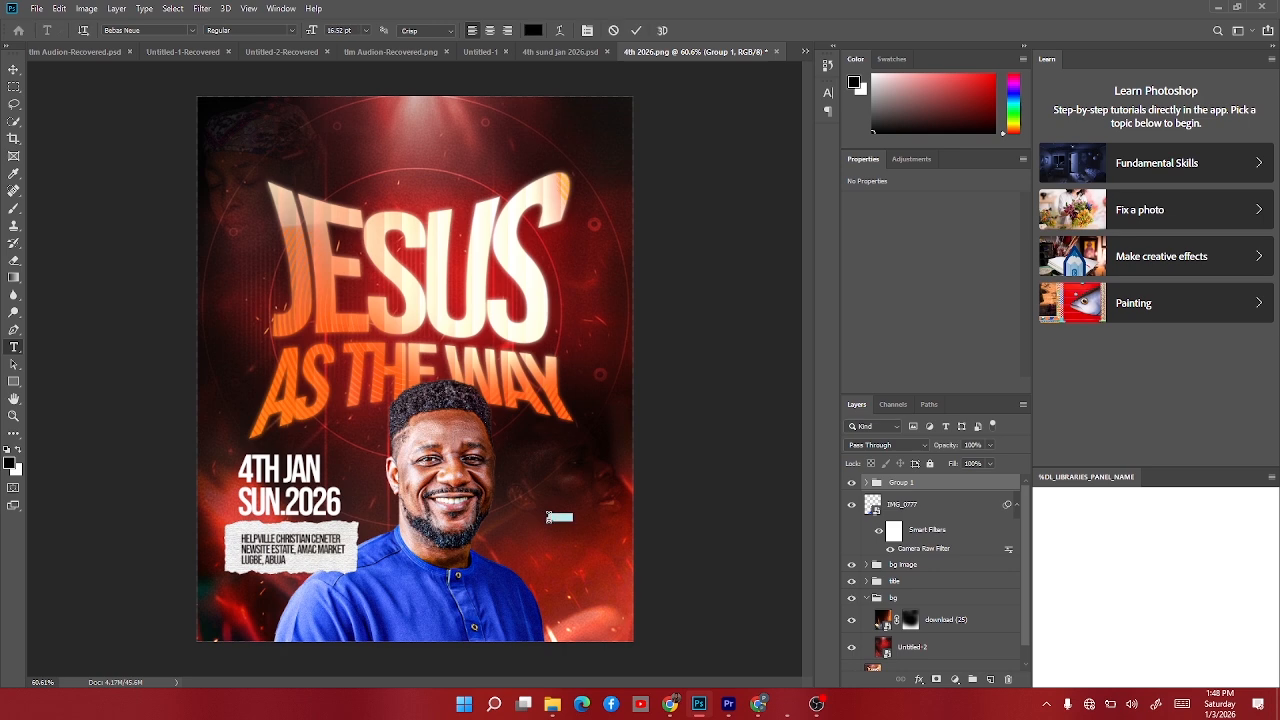
pyautogui.click(548, 516)
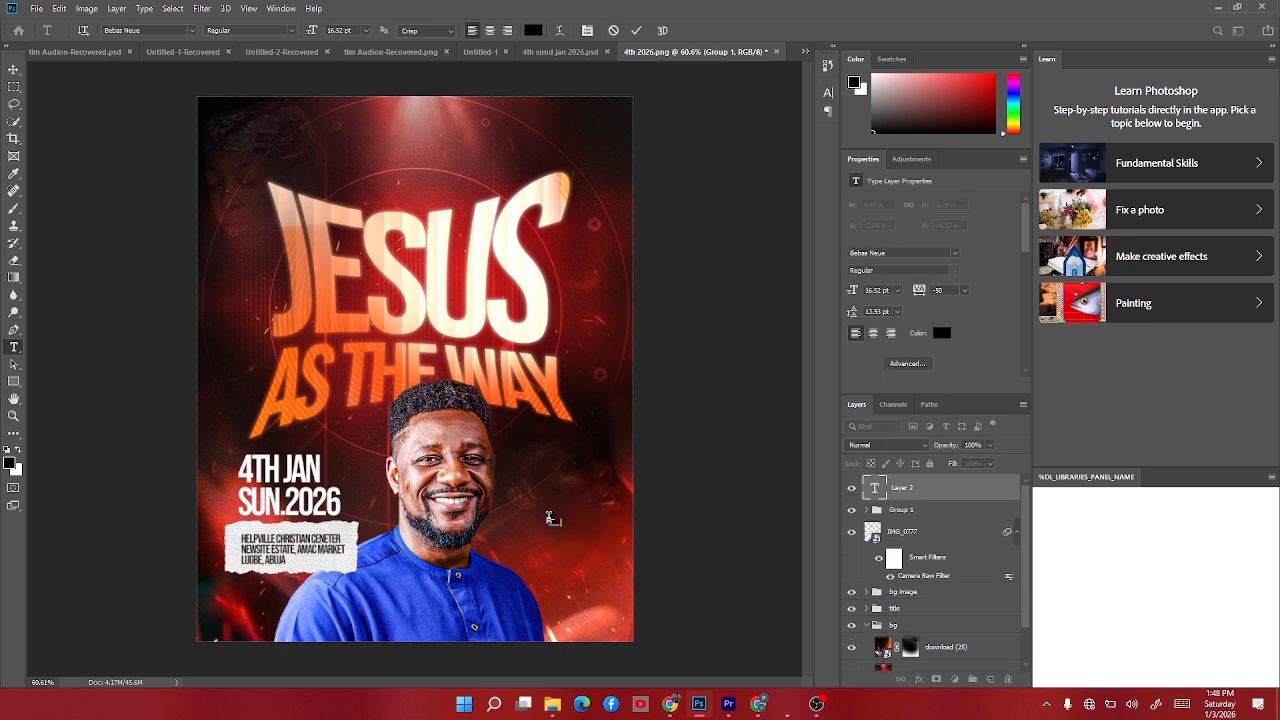
pyautogui.click(14, 68)
pyautogui.hotkey('ctrl', 't')
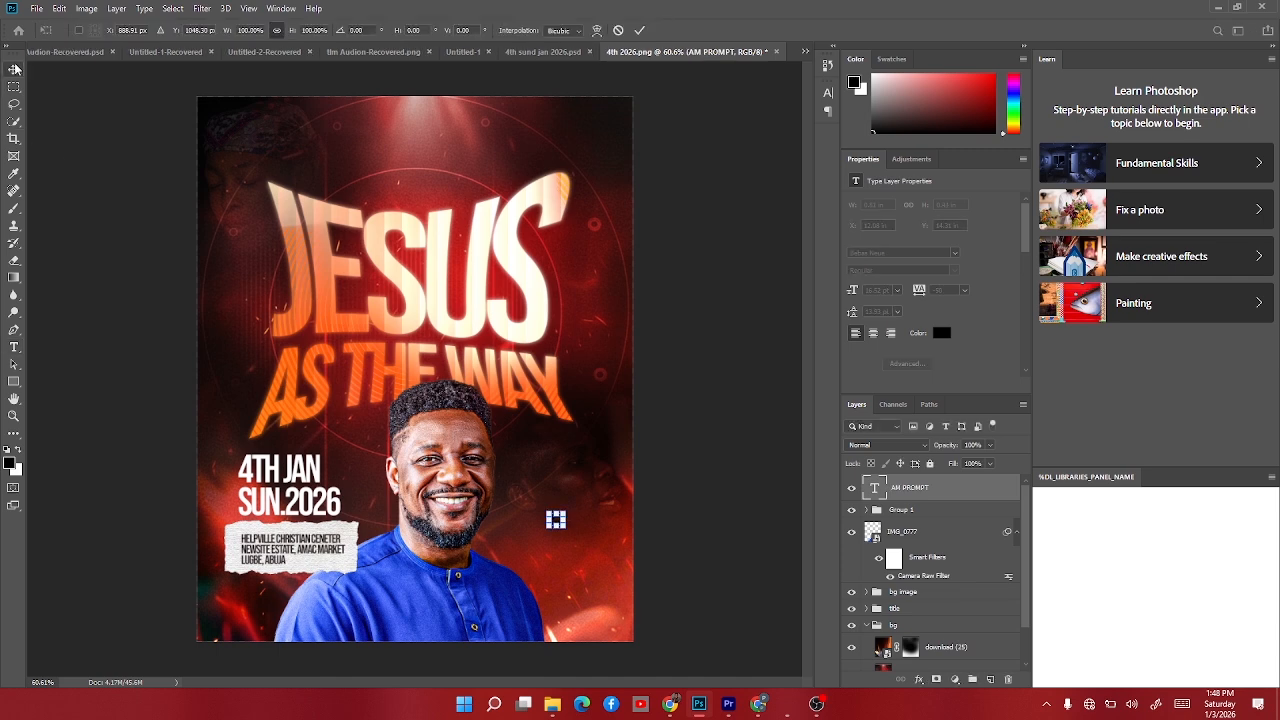
pyautogui.moveTo(563, 531); pyautogui.dragTo(622, 575)
pyautogui.press('Return')
# Change the first line of the time text to "9AM".
pyautogui.doubleClick(567, 531)
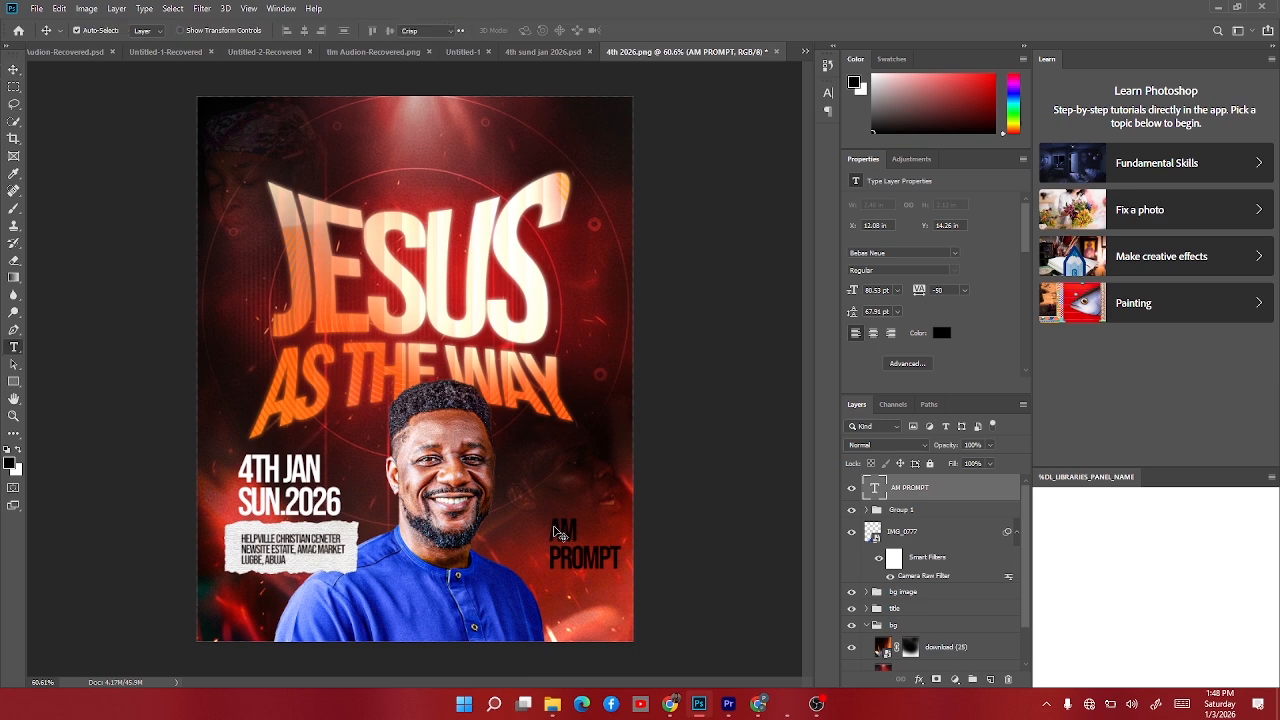
pyautogui.click(568, 528)
pyautogui.press('BackSpace')
pyautogui.write('9A')
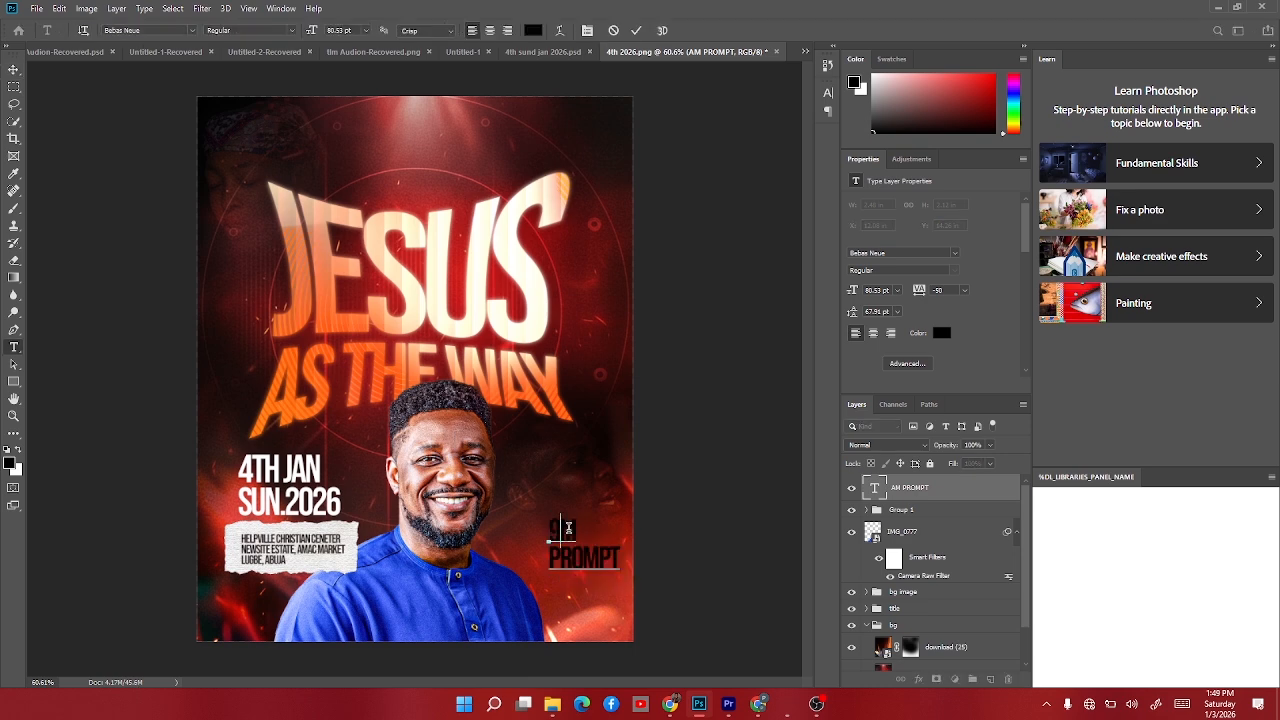
pyautogui.click(14, 69)
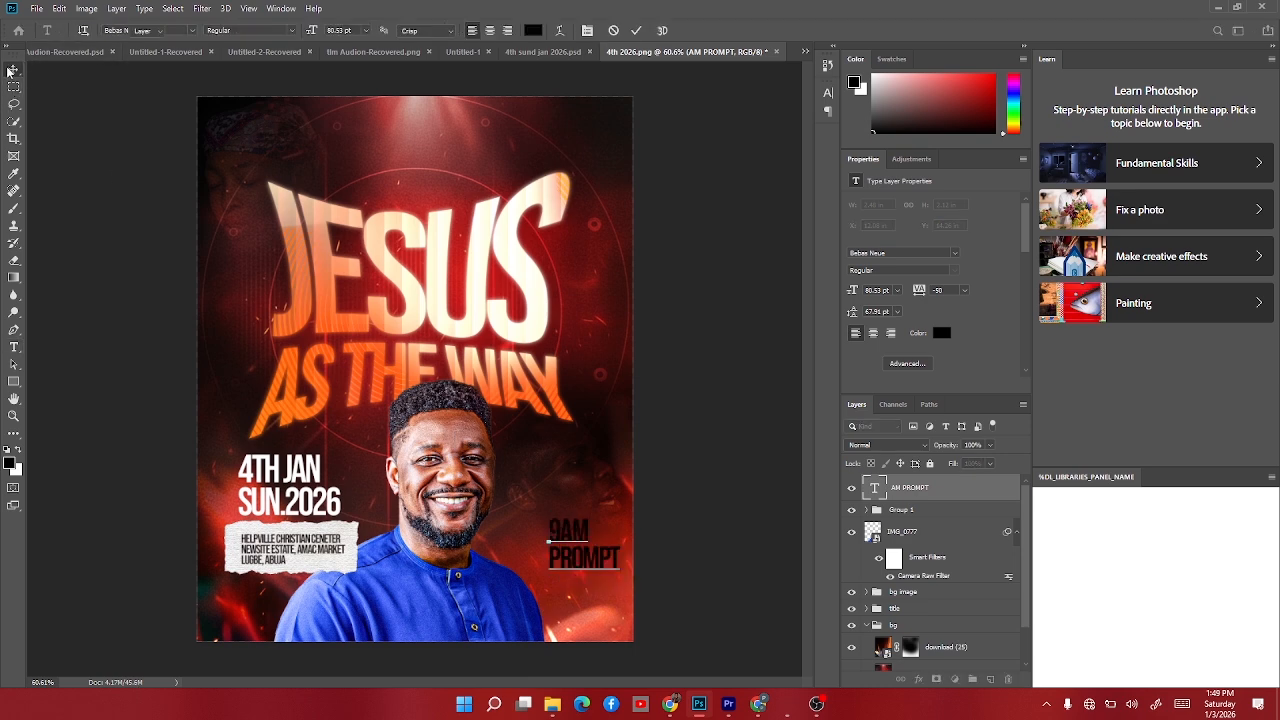
# Recolour the "9AM PROMPT" text white and shift it slightly towards the man.
pyautogui.click(943, 331)
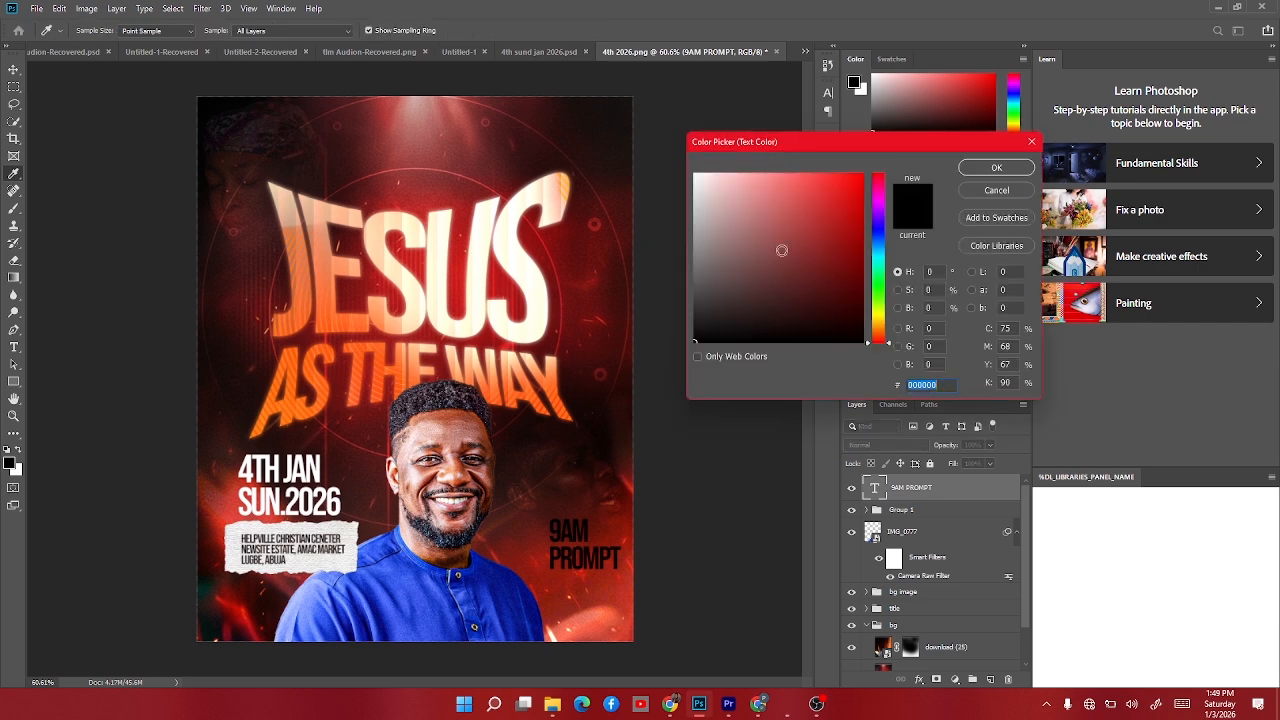
pyautogui.moveTo(780, 249); pyautogui.dragTo(696, 176)
pyautogui.click(994, 168)
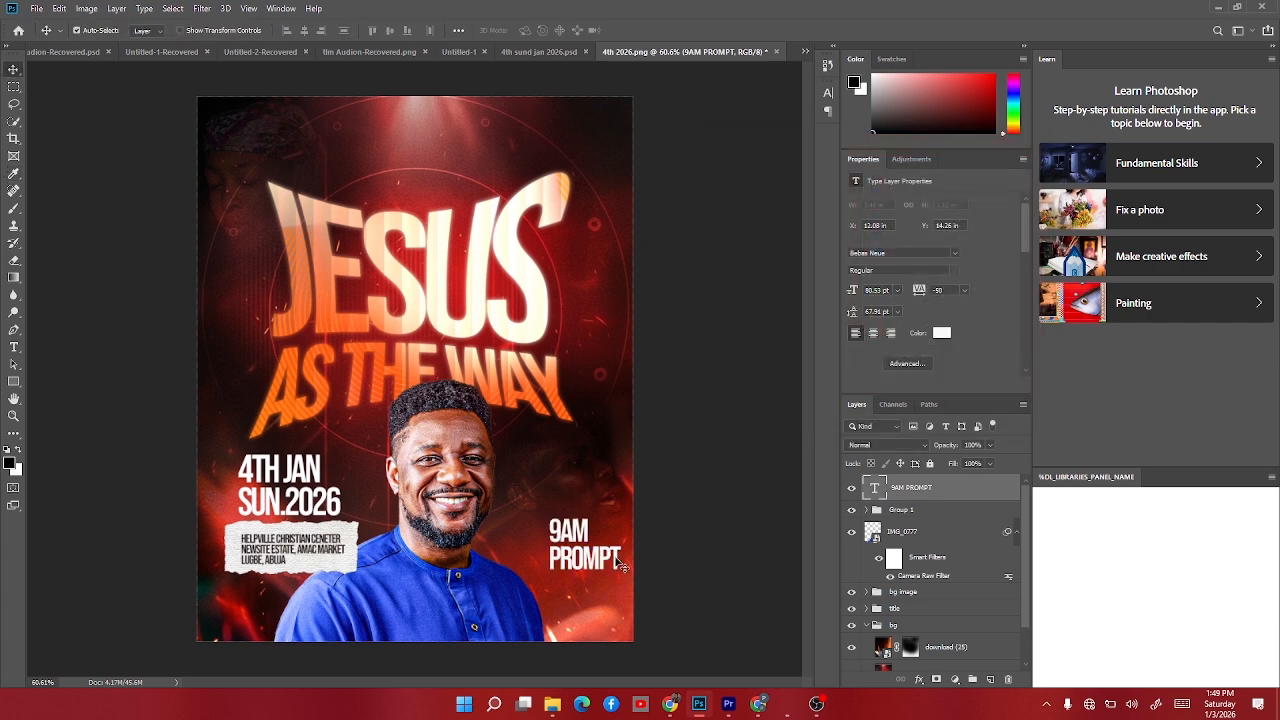
pyautogui.moveTo(612, 565); pyautogui.dragTo(600, 566)
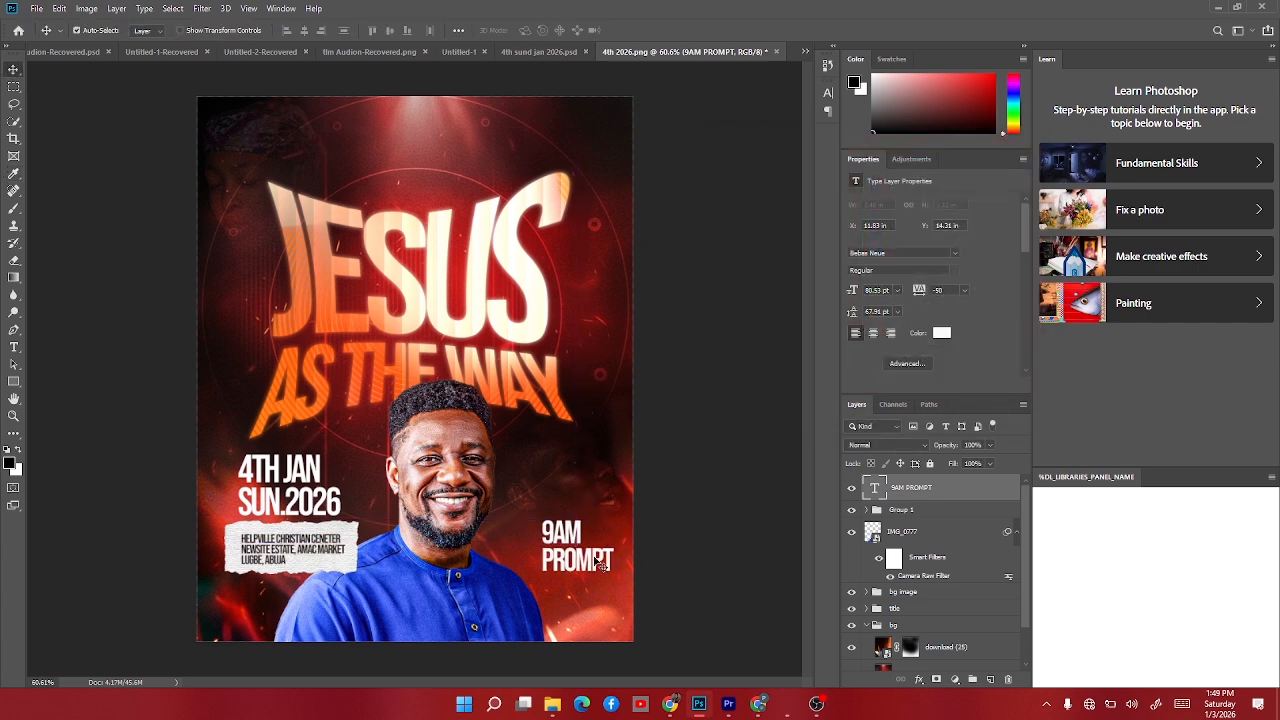
# Paste the pastor's name text with its drop shadow and place it across his shirt at the flyer's lower edge.
pyautogui.scroll(-5, 480, 555)
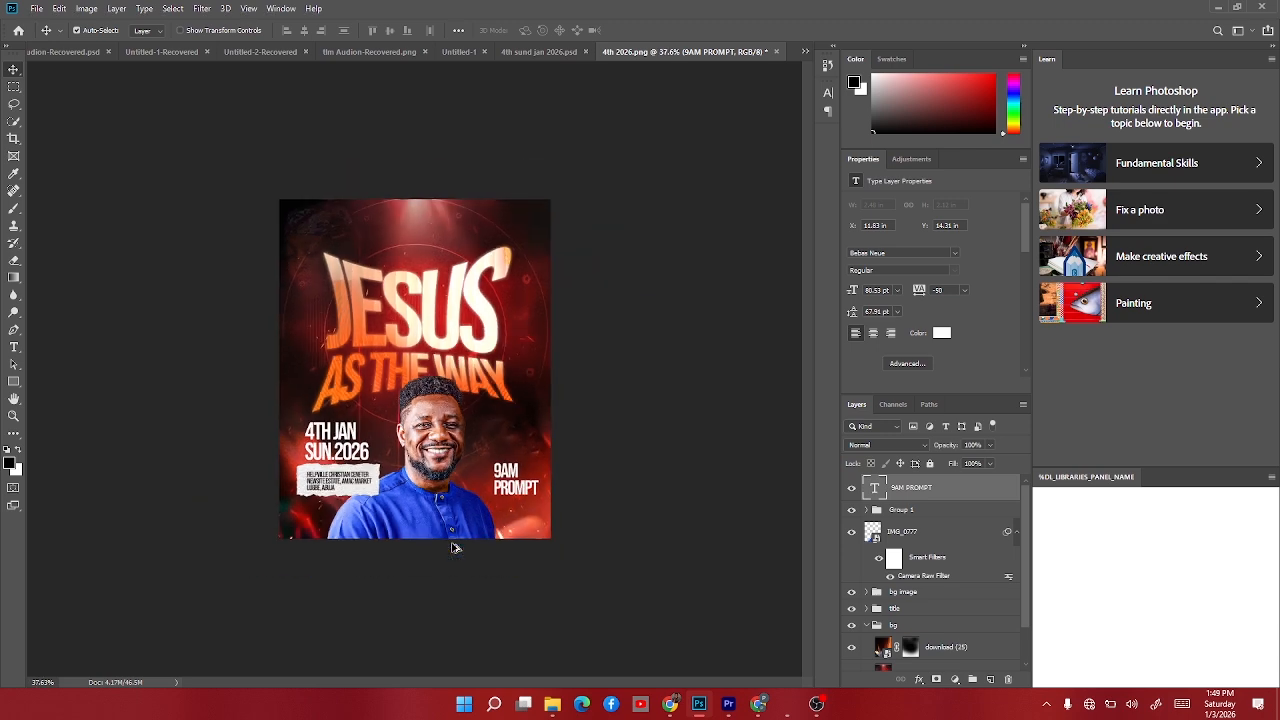
pyautogui.scroll(2, 374, 511)
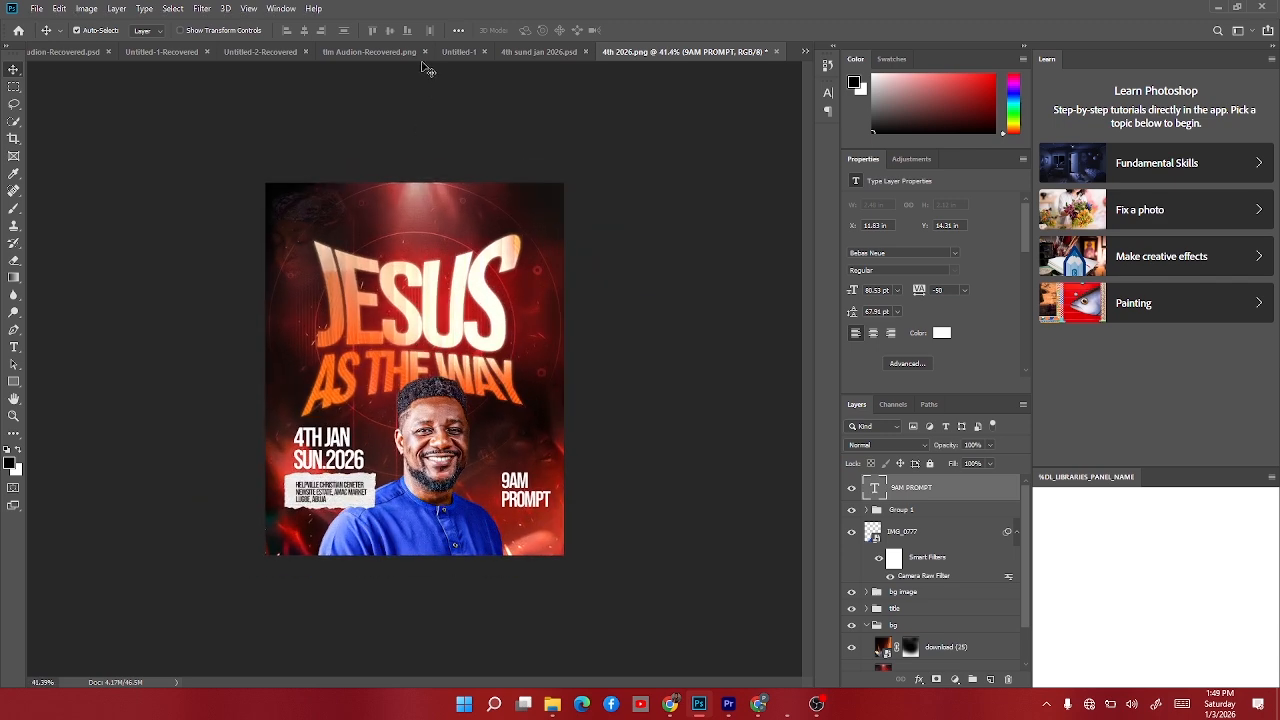
pyautogui.hotkey('ctrl', 'v')
pyautogui.moveTo(441, 377); pyautogui.dragTo(447, 556)
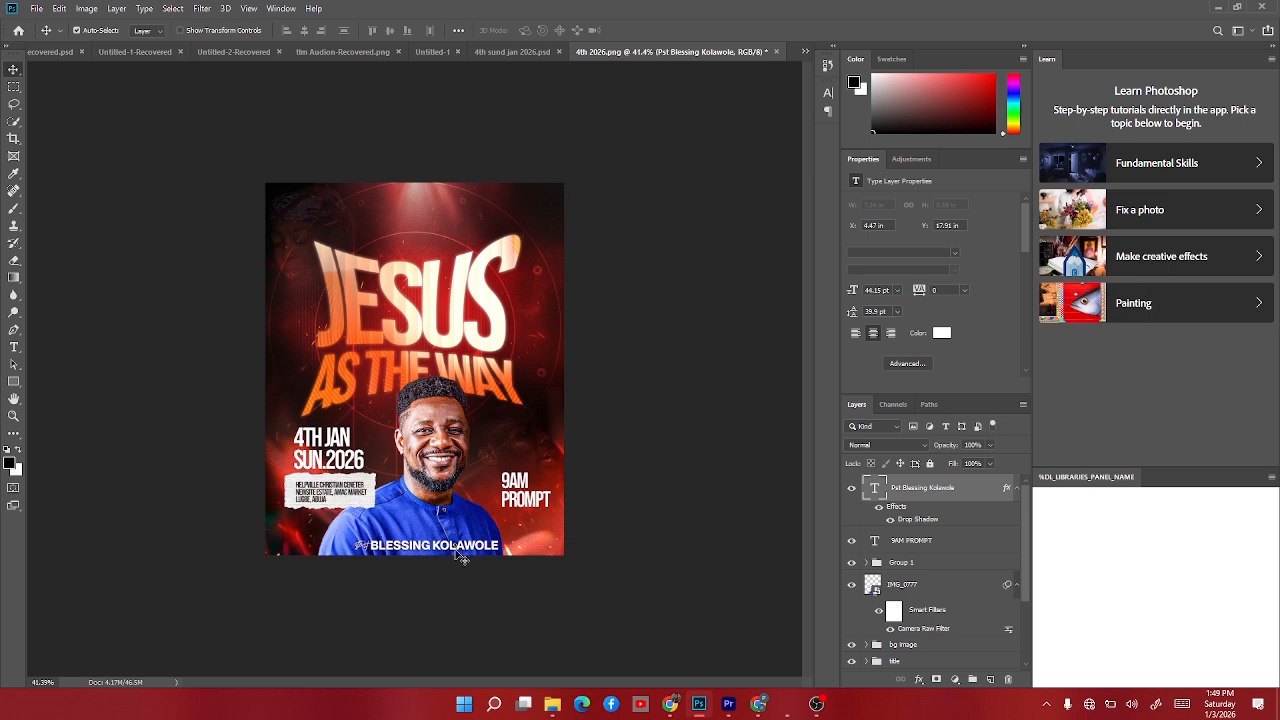
# Place HVCC LOGO.png from the Desktop folder into the flyer, scaled to about 34.3% and centred above the JESUS title.
pyautogui.click(553, 704)
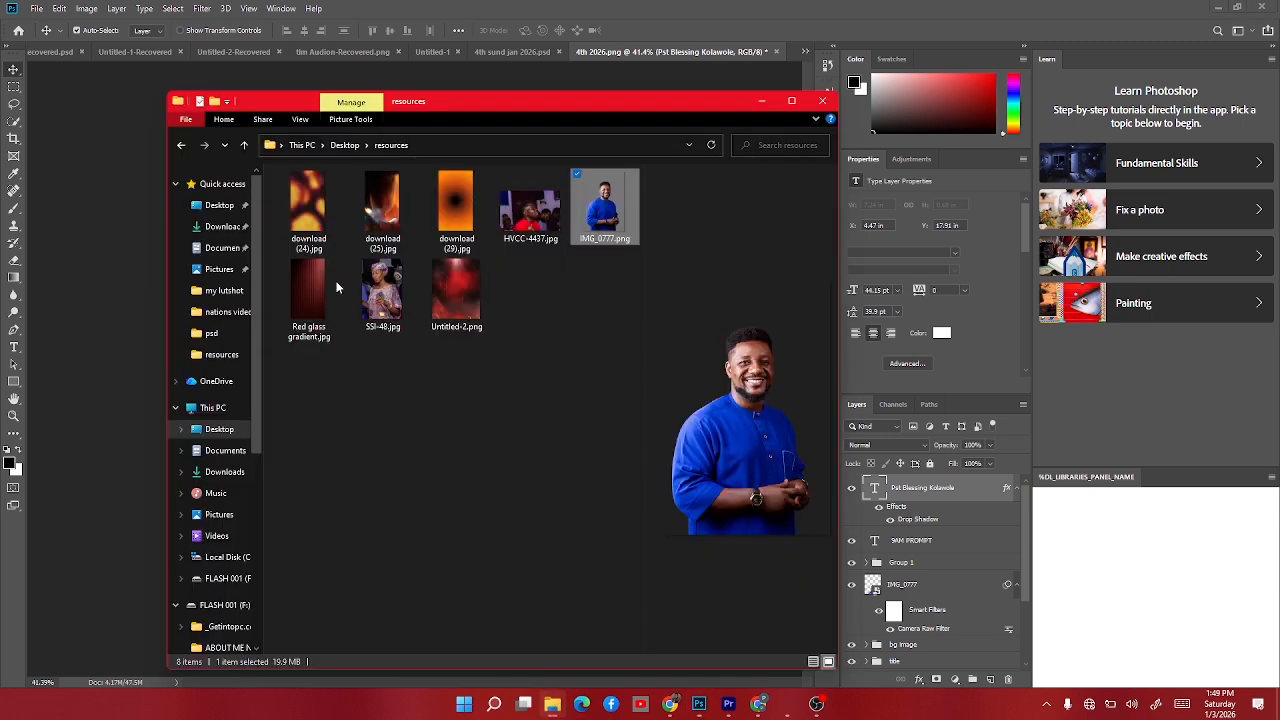
pyautogui.click(220, 205)
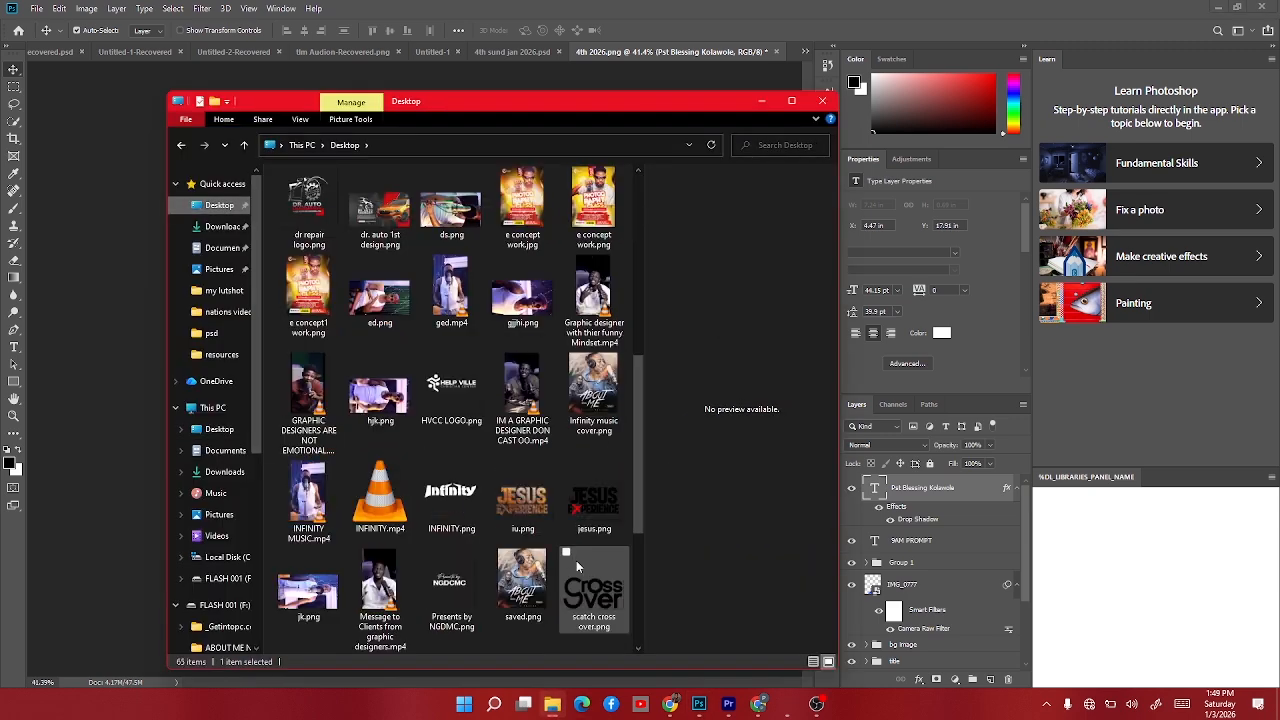
pyautogui.scroll(-3, 576, 560)
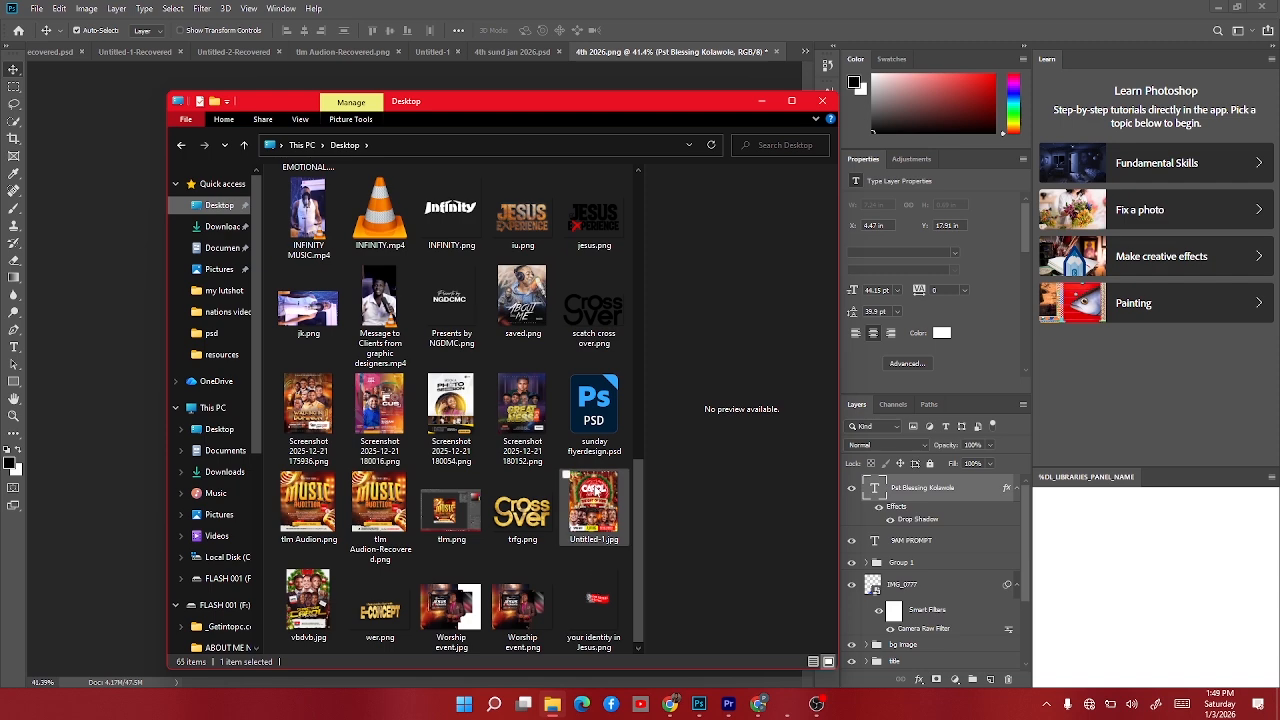
pyautogui.scroll(3, 595, 561)
pyautogui.moveTo(472, 386); pyautogui.dragTo(110, 368)
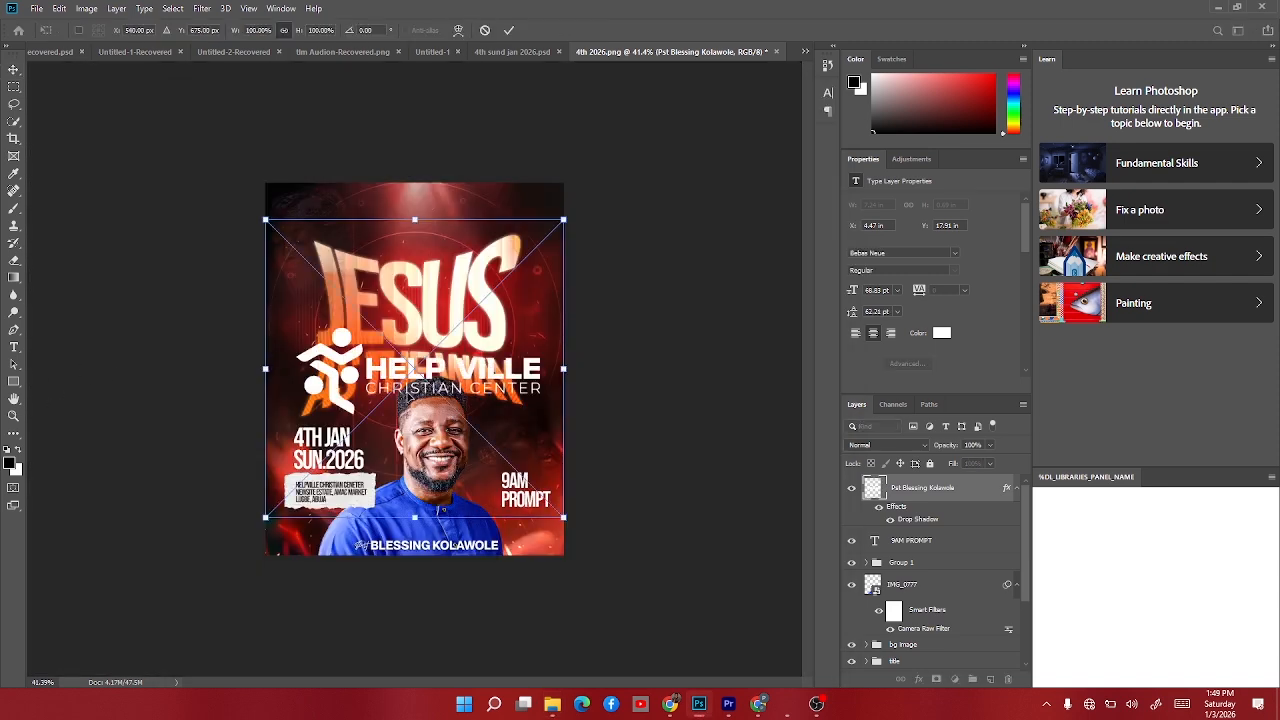
pyautogui.moveTo(266, 368); pyautogui.dragTo(414, 238)
pyautogui.press('Return')
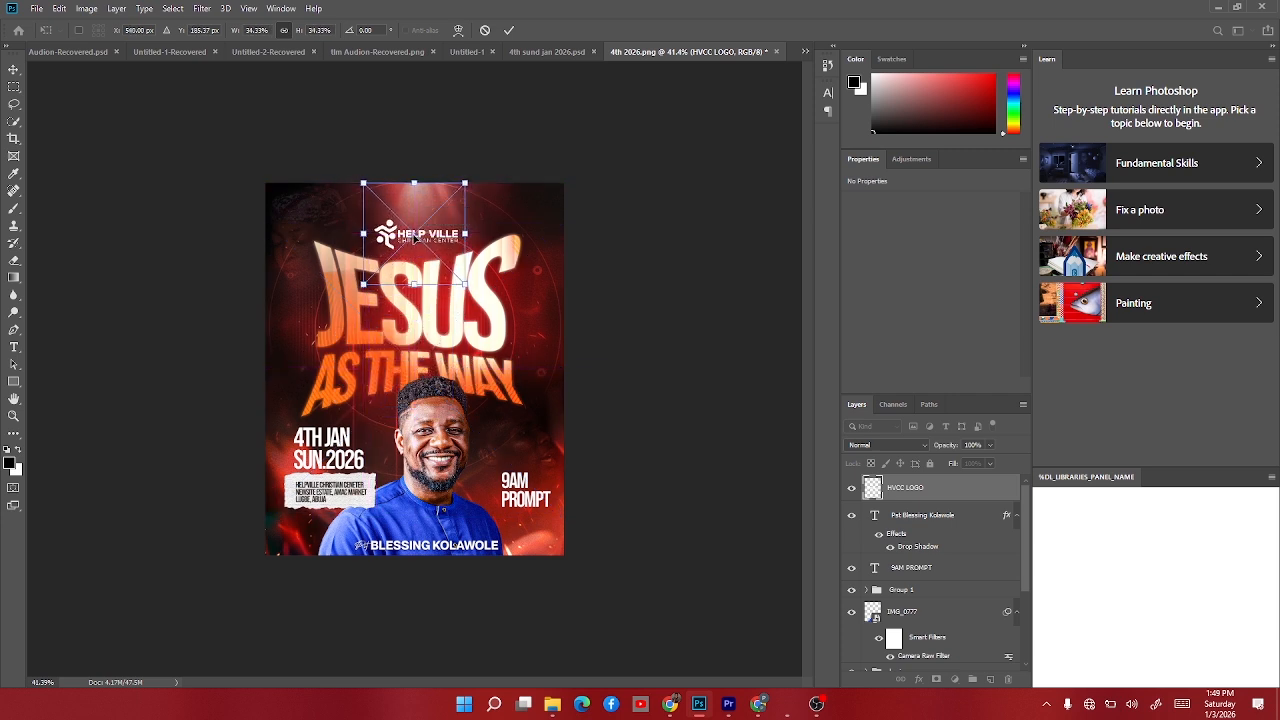
pyautogui.hotkey('ctrl', '-')
pyautogui.scroll(-1, 400, 424)
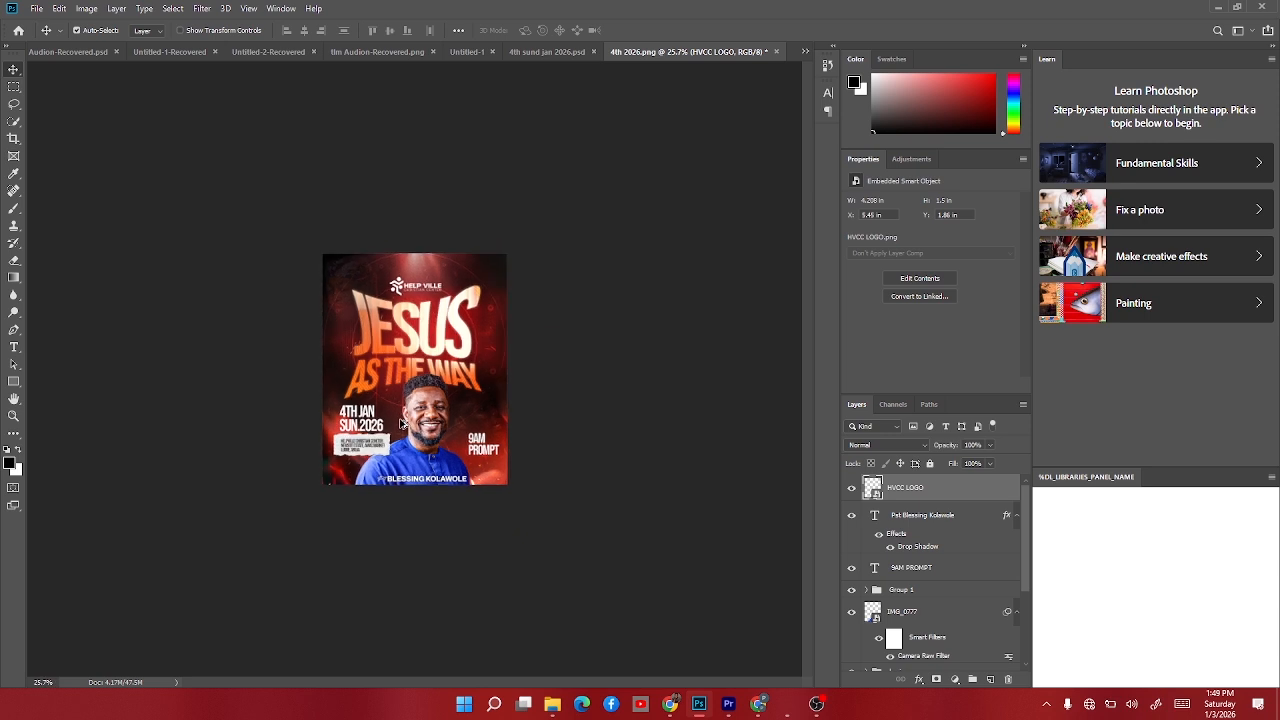
pyautogui.scroll(2, 400, 424)
pyautogui.scroll(1, 400, 424)
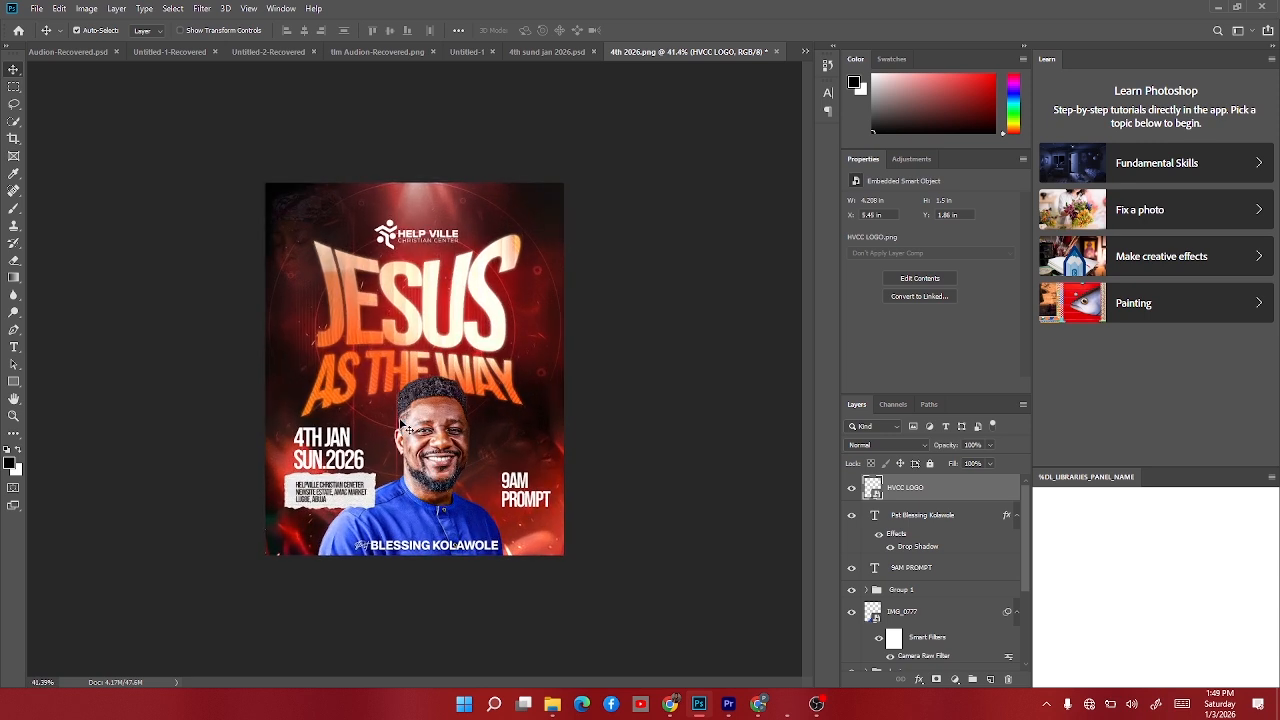
pyautogui.scroll(1, 313, 355)
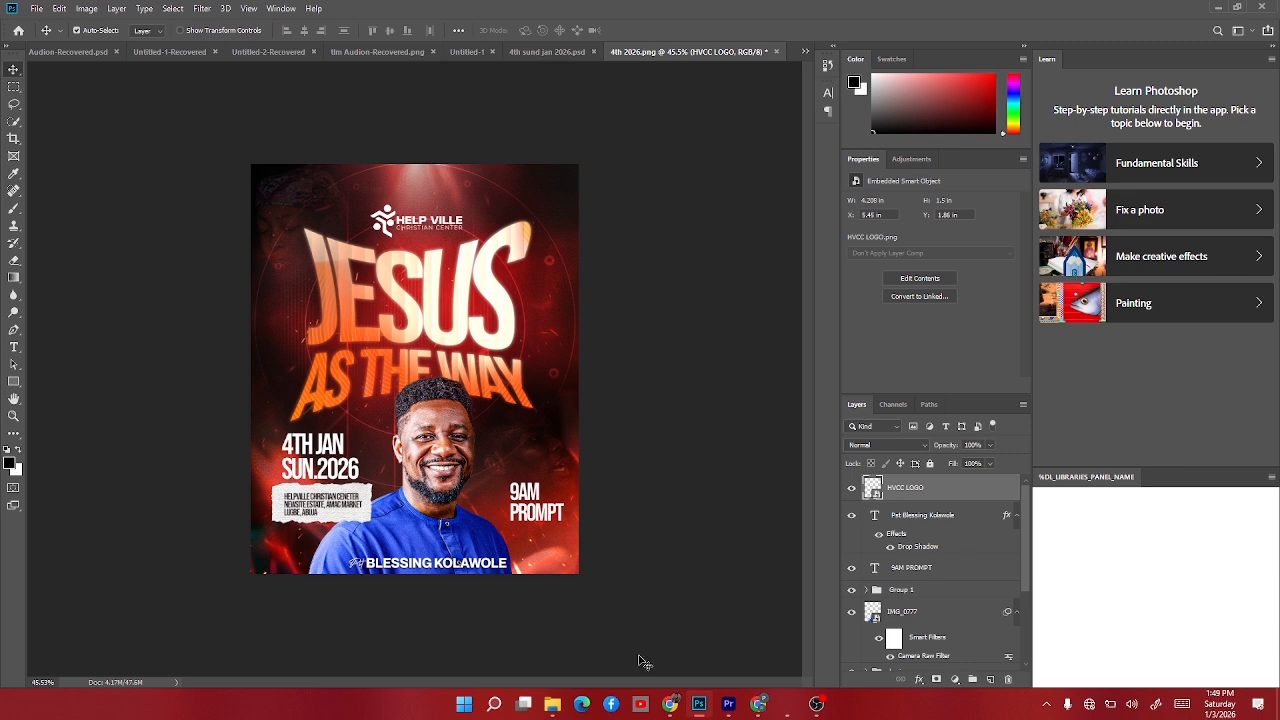
# Place download (24).jpg from the Desktop resources folder, scaled to cover the whole flyer, and set its blend mode to Soft Light.
pyautogui.click(552, 704)
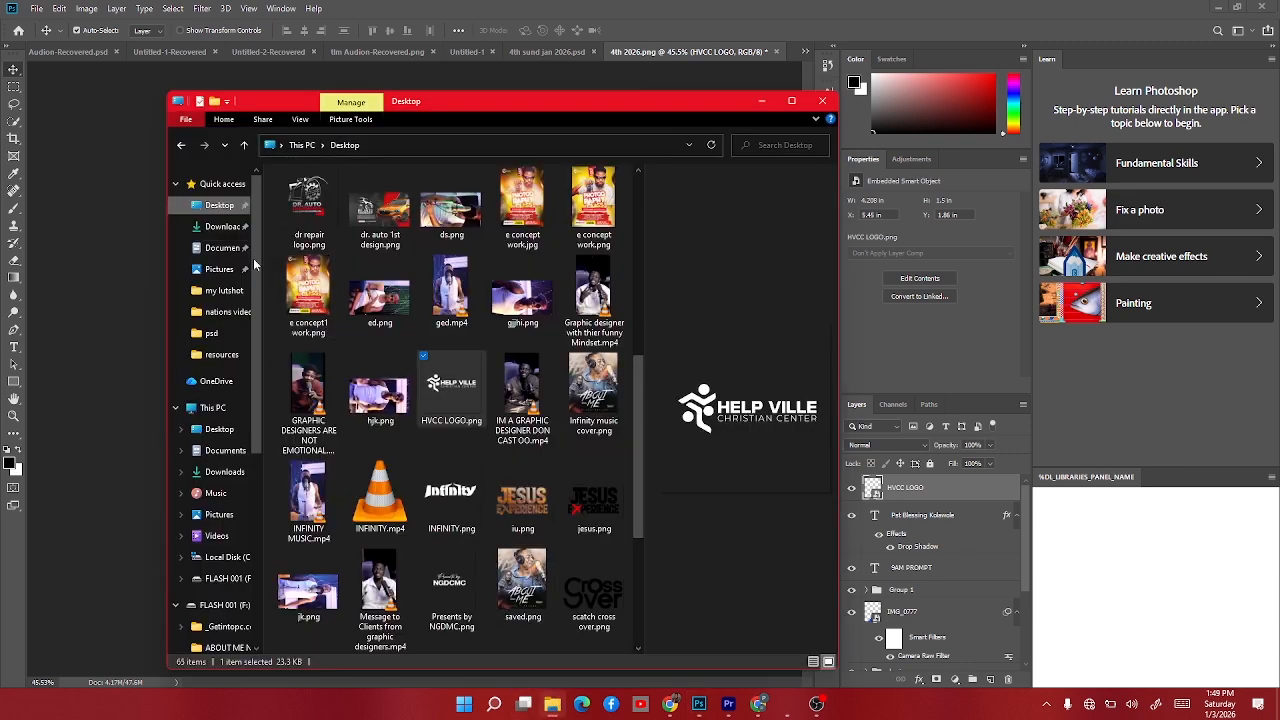
pyautogui.click(214, 205)
pyautogui.doubleClick(463, 207)
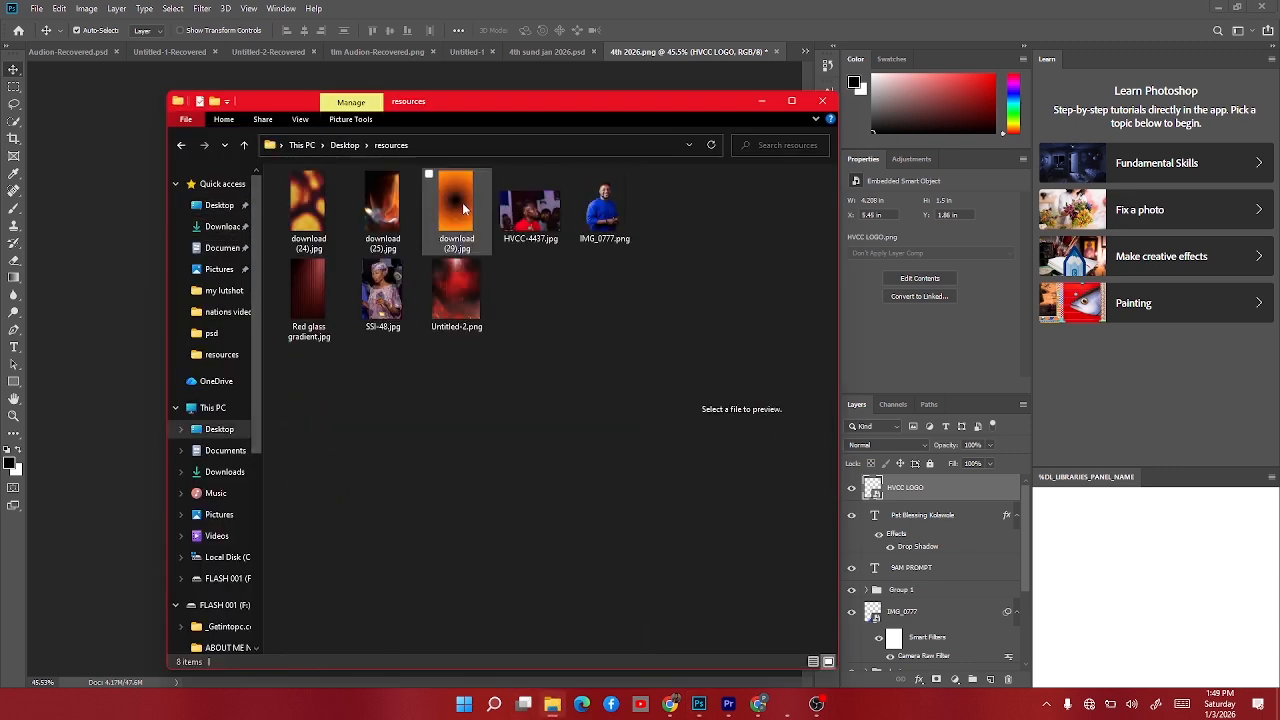
pyautogui.click(300, 212)
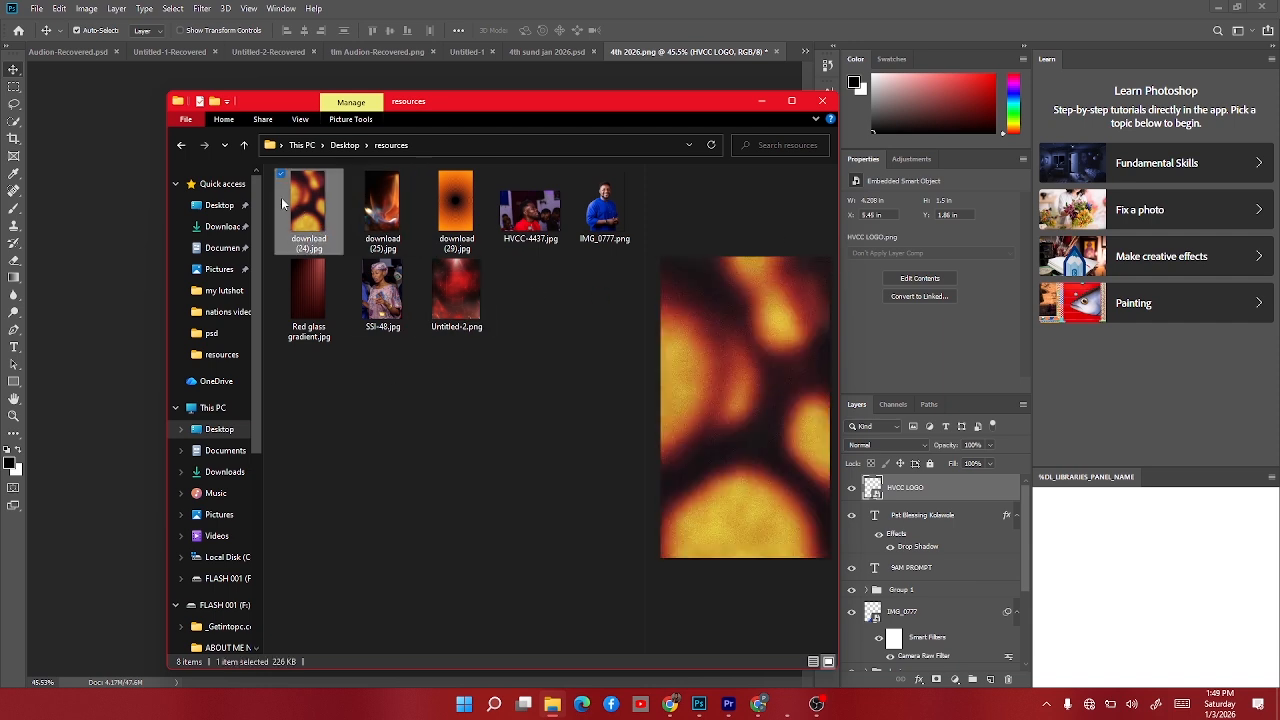
pyautogui.moveTo(281, 226); pyautogui.dragTo(119, 241)
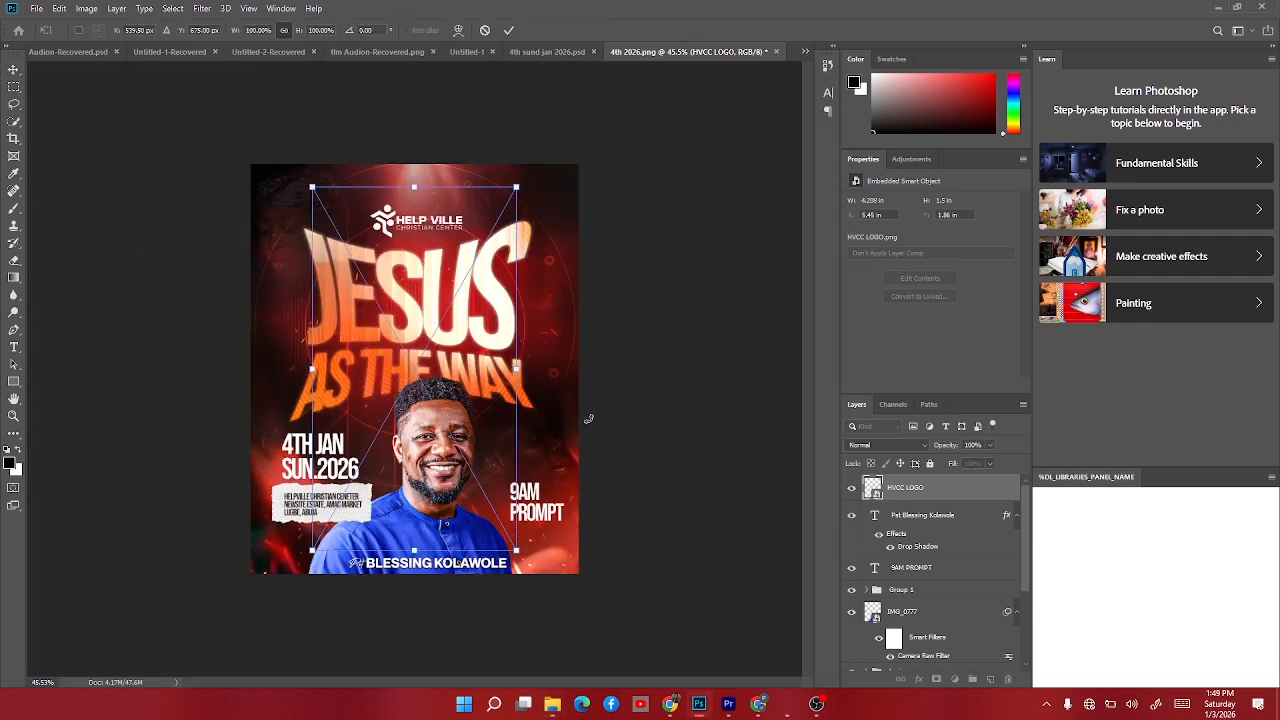
pyautogui.moveTo(507, 369); pyautogui.dragTo(569, 368)
pyautogui.press('Return')
pyautogui.click(887, 445)
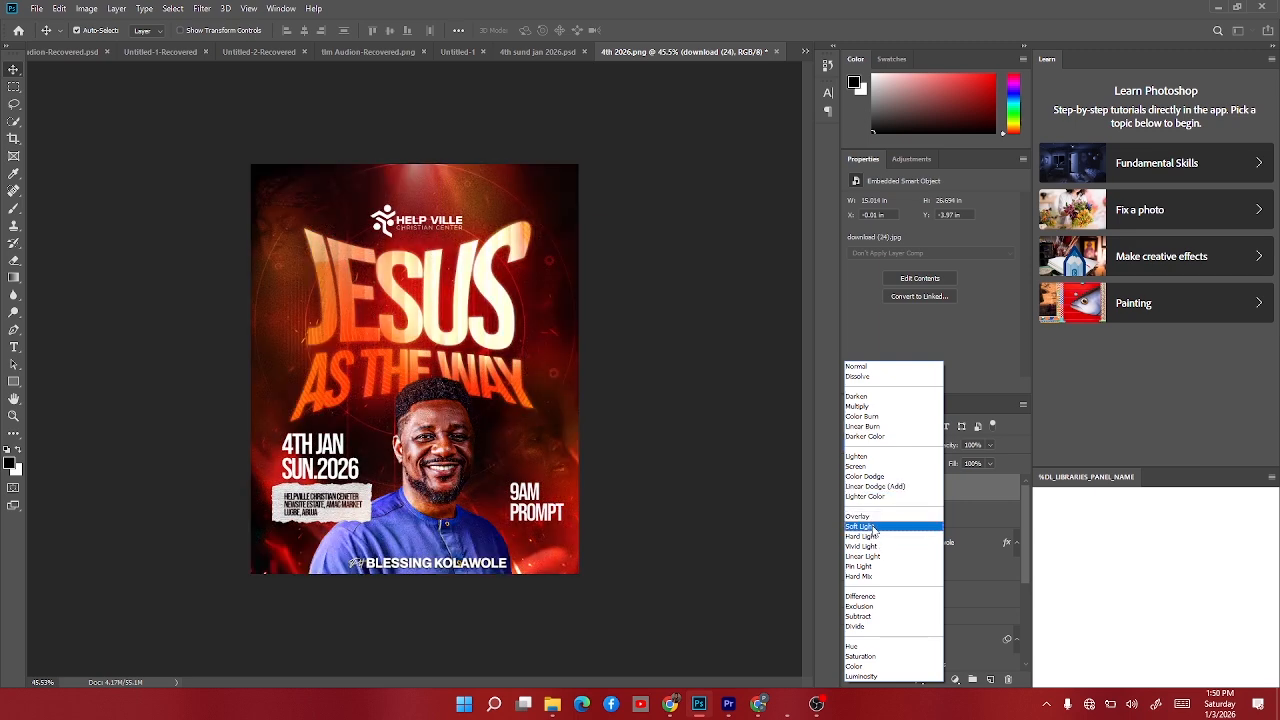
pyautogui.click(874, 527)
# Mask the download (24) layer with a large soft black brush over the man and title, and compare the flyer with and without the layer.
pyautogui.click(936, 679)
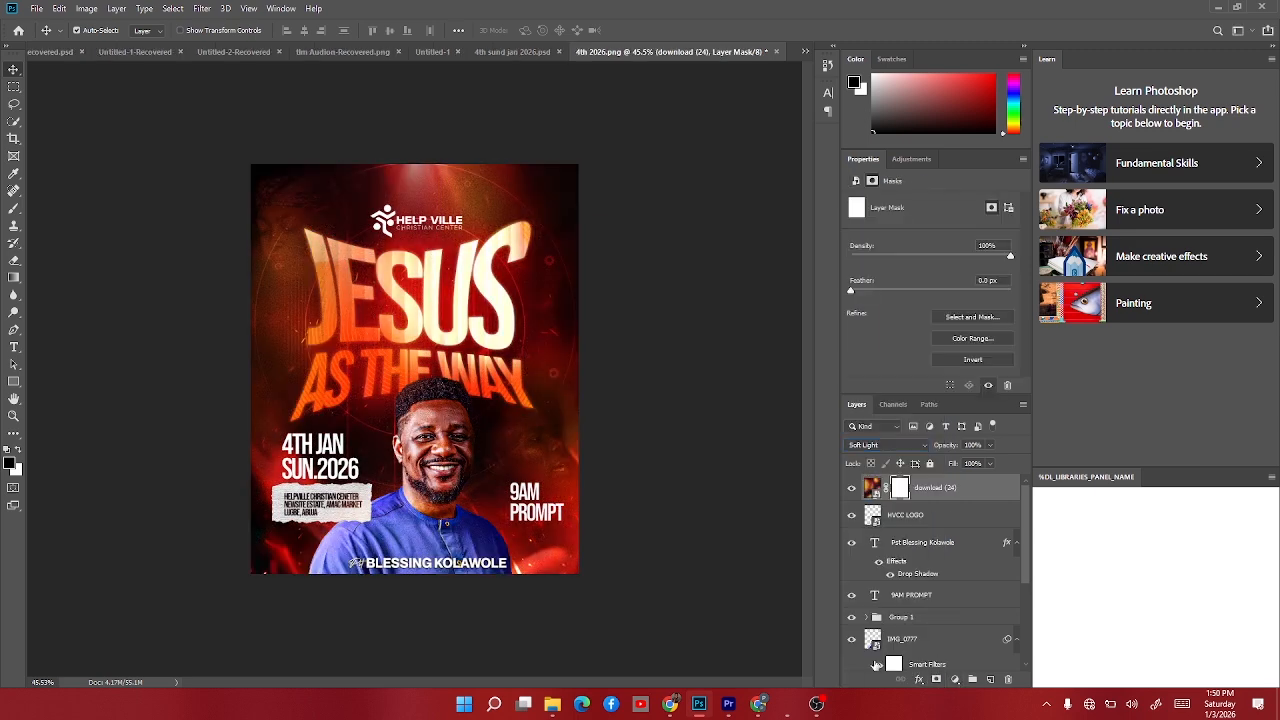
pyautogui.press('b')
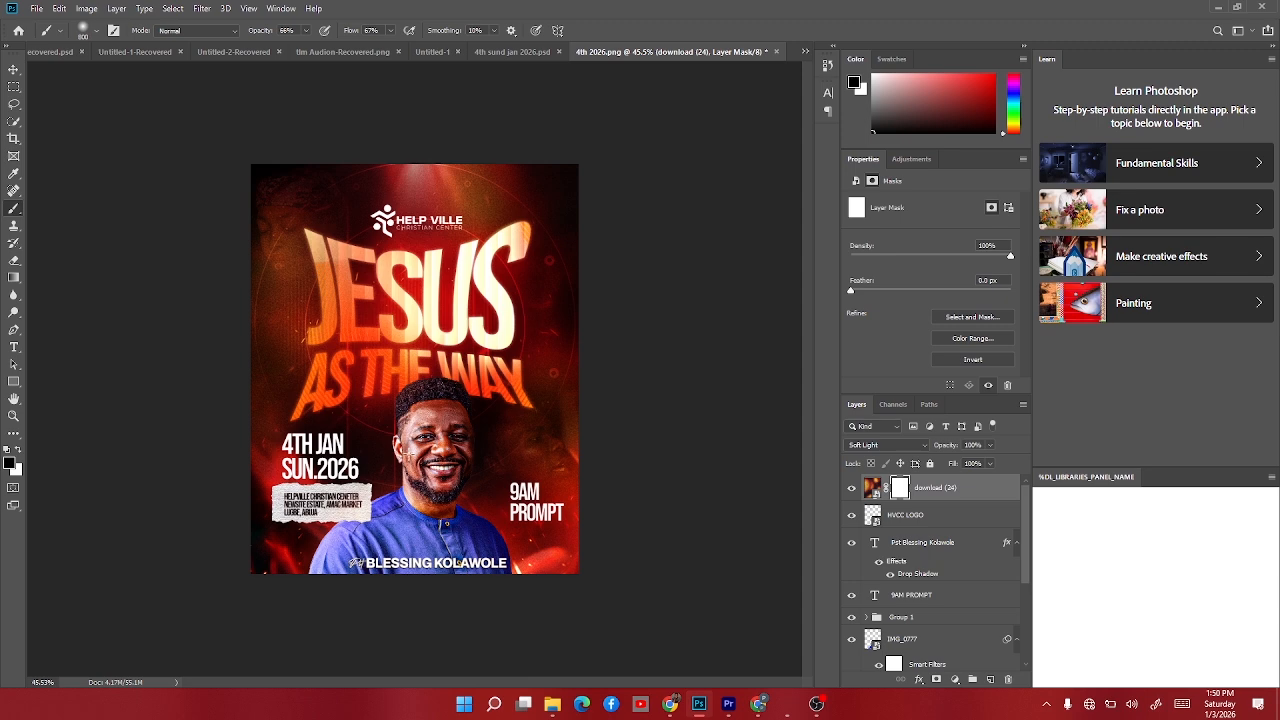
pyautogui.moveTo(420, 442)
pyautogui.mouseDown()
pyautogui.moveTo(415, 373)
pyautogui.moveTo(362, 287)
pyautogui.mouseUp()
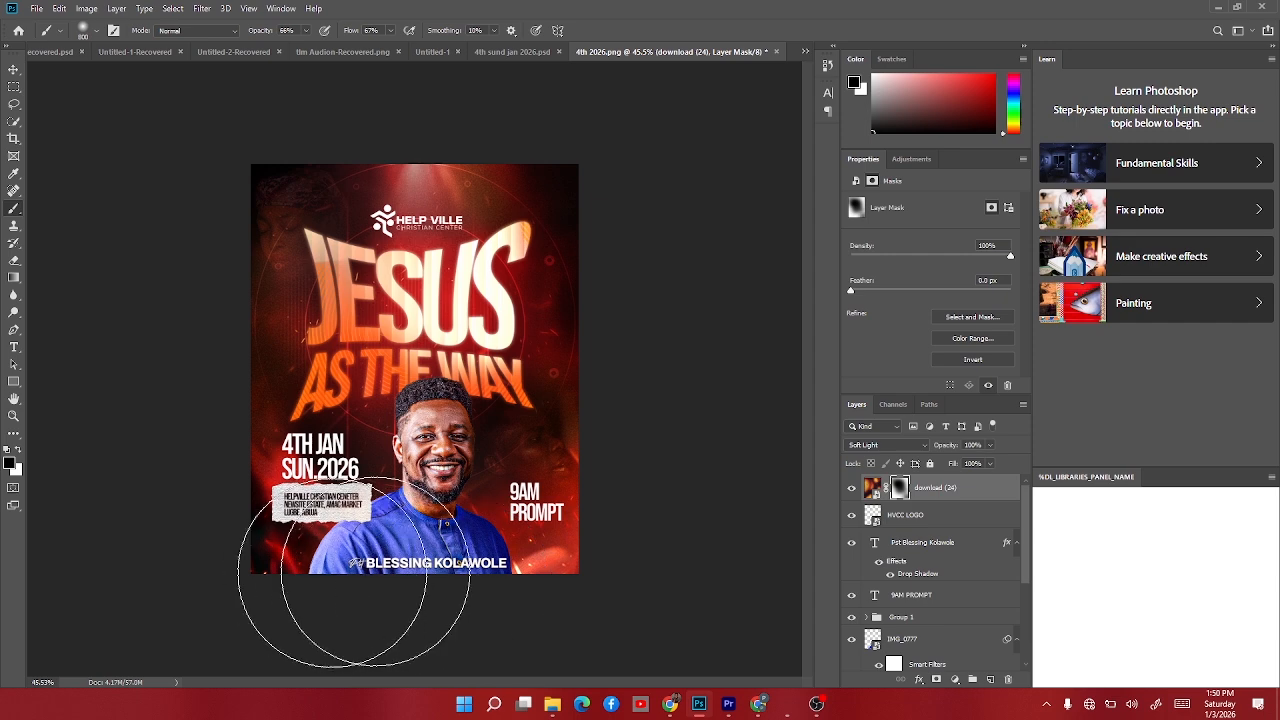
pyautogui.click(851, 488)
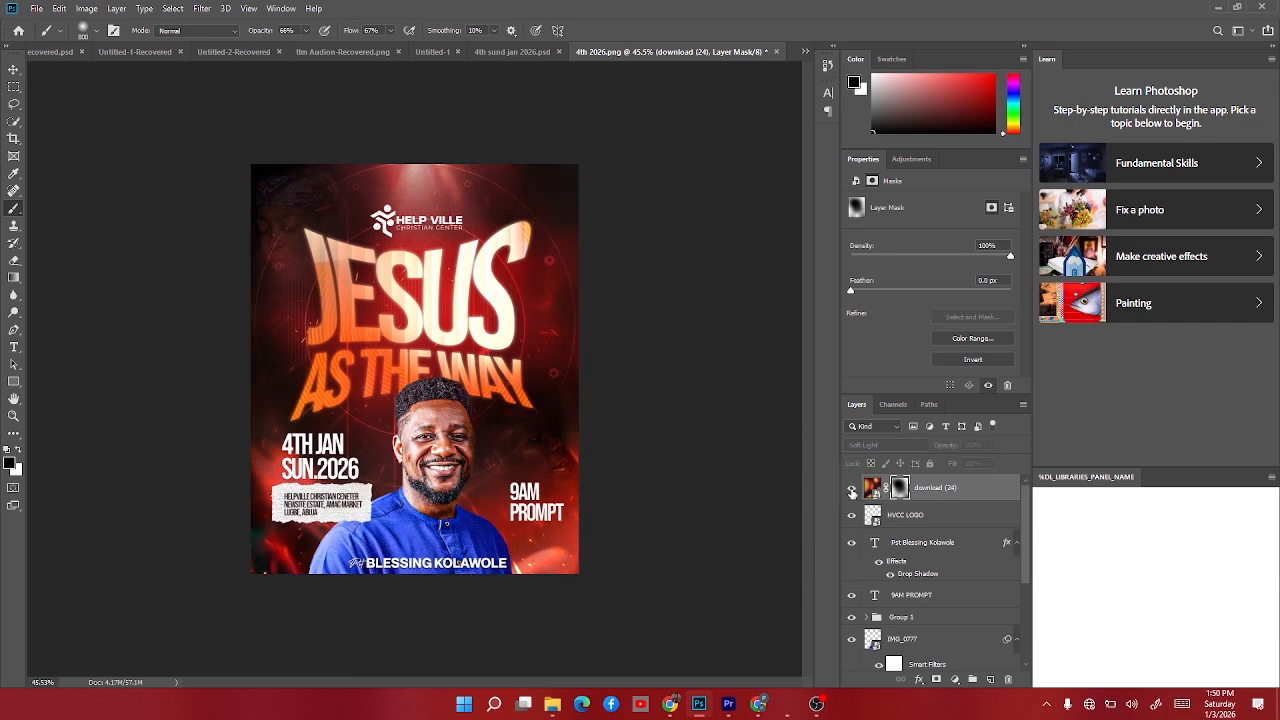
pyautogui.click(851, 488)
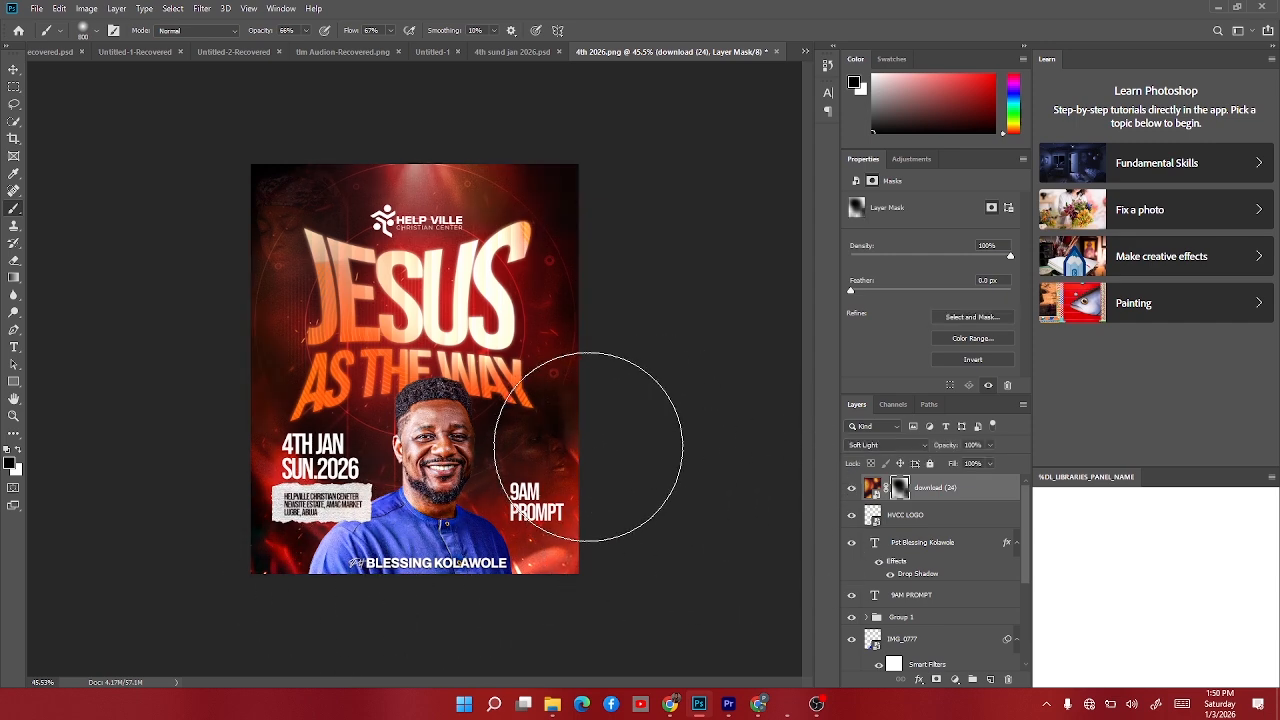
pyautogui.click(851, 488)
pyautogui.click(851, 488)
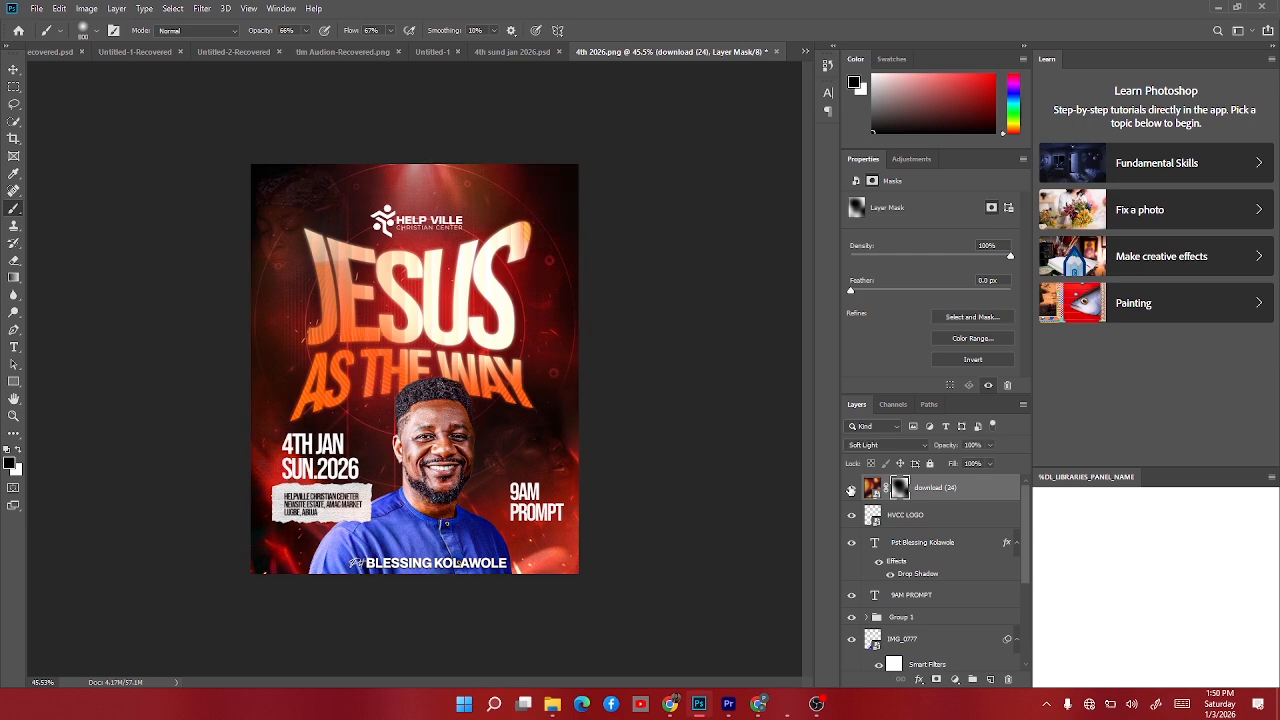
# Place download (25).jpg from the resources folder over the full flyer and set its blend mode to Screen.
pyautogui.click(552, 704)
pyautogui.click(395, 235)
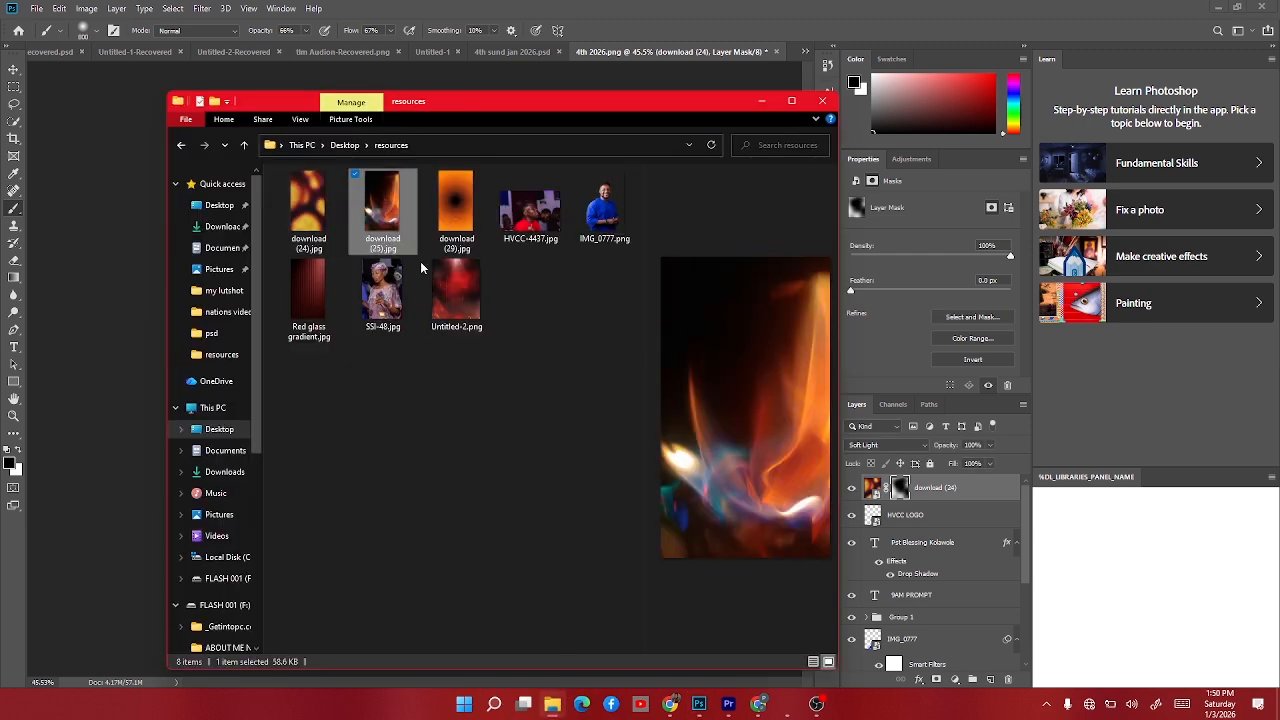
pyautogui.moveTo(387, 220); pyautogui.dragTo(578, 369)
pyautogui.press('b')
pyautogui.click(905, 445)
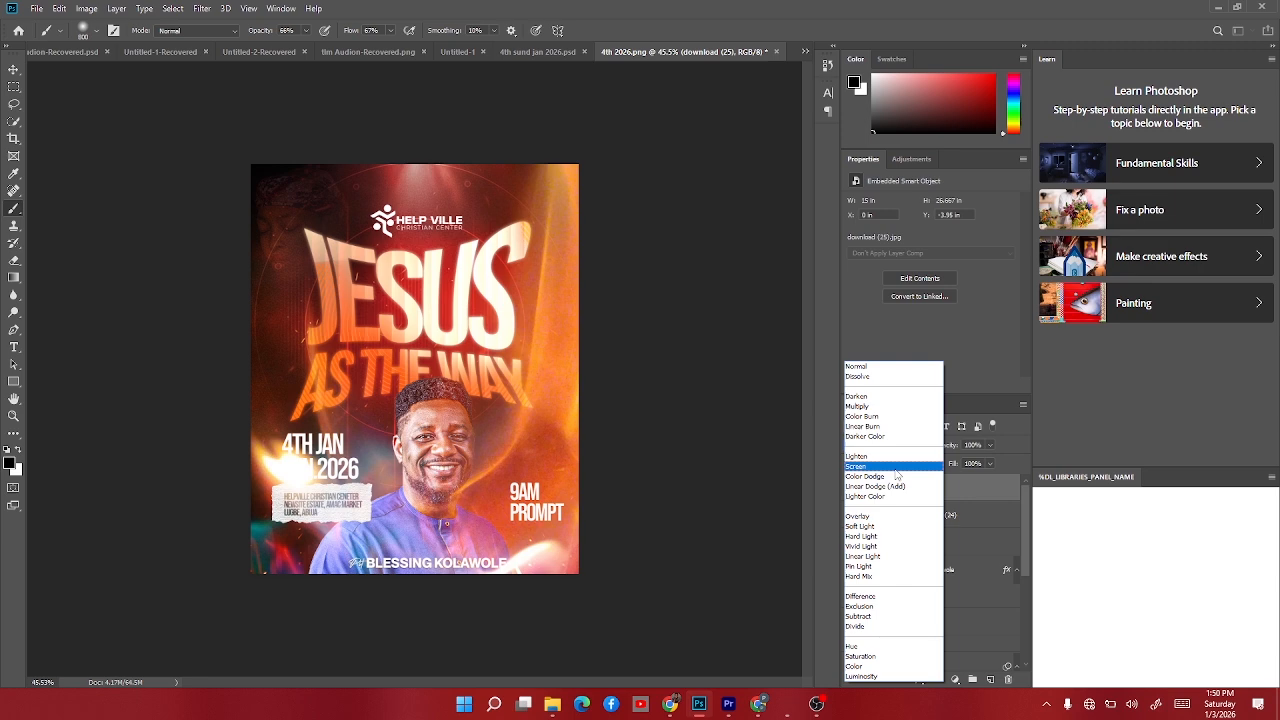
pyautogui.click(896, 467)
# Add a layer mask to download (25) and paint black over the man, title and date text to clear the flames there.
pyautogui.click(936, 680)
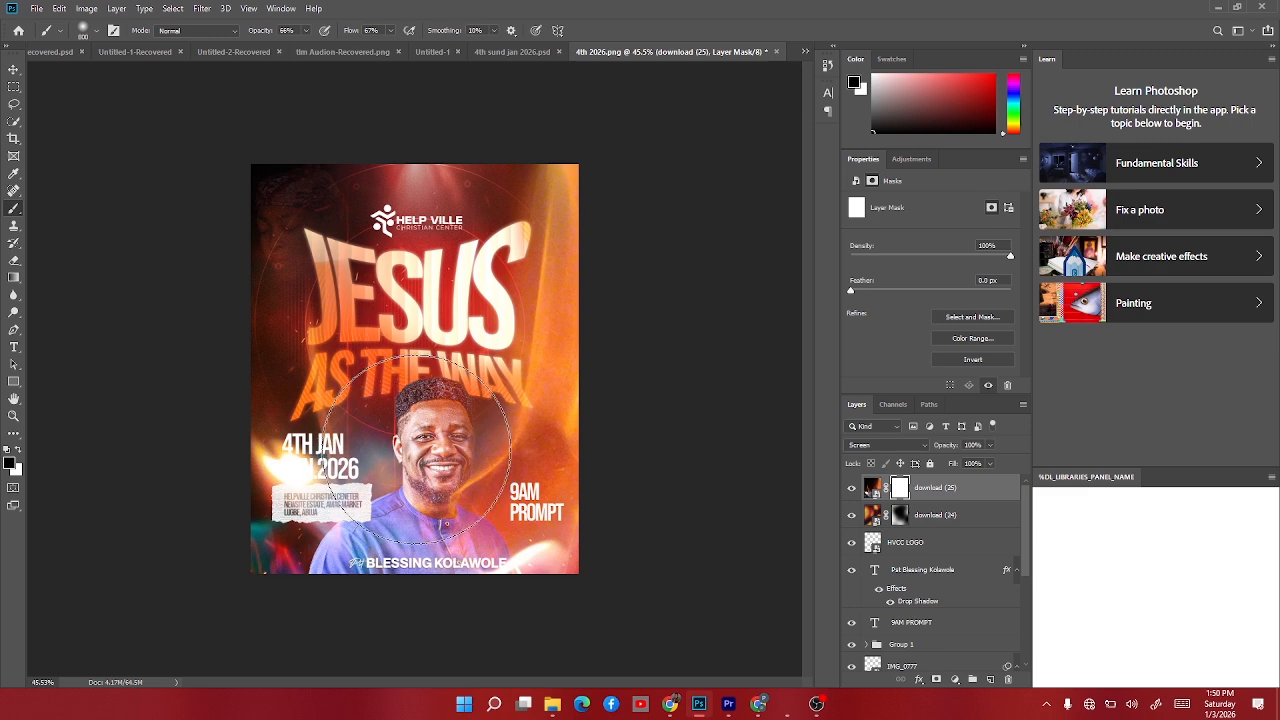
pyautogui.moveTo(430, 460)
pyautogui.mouseDown()
pyautogui.moveTo(421, 505)
pyautogui.moveTo(430, 445)
pyautogui.mouseUp()
pyautogui.moveTo(428, 431)
pyautogui.mouseDown()
pyautogui.moveTo(430, 341)
pyautogui.moveTo(411, 447)
pyautogui.moveTo(378, 436)
pyautogui.moveTo(323, 454)
pyautogui.moveTo(348, 437)
pyautogui.moveTo(387, 446)
pyautogui.moveTo(314, 429)
pyautogui.moveTo(409, 247)
pyautogui.moveTo(445, 427)
pyautogui.moveTo(380, 440)
pyautogui.moveTo(296, 254)
pyautogui.mouseUp()
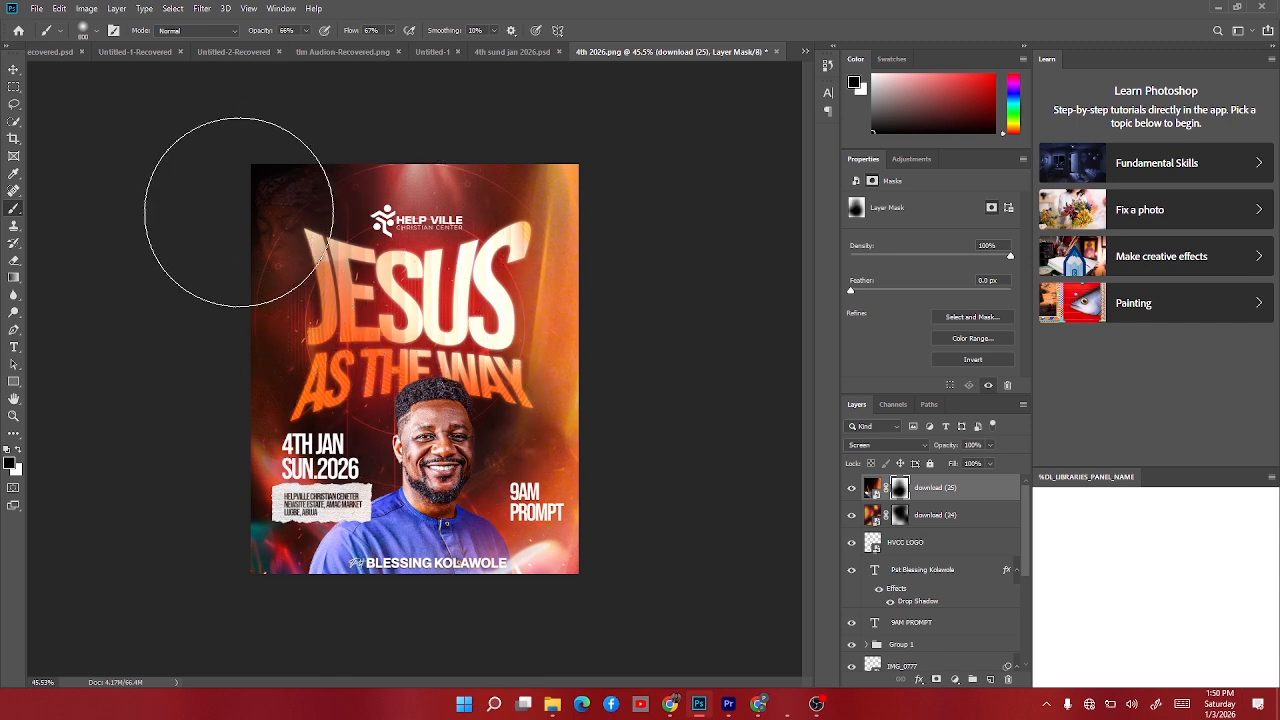
# Add a Hue/Saturation adjustment clipped to the IMG_0777 portrait, with hue -2 and saturation -22.
pyautogui.click(14, 69)
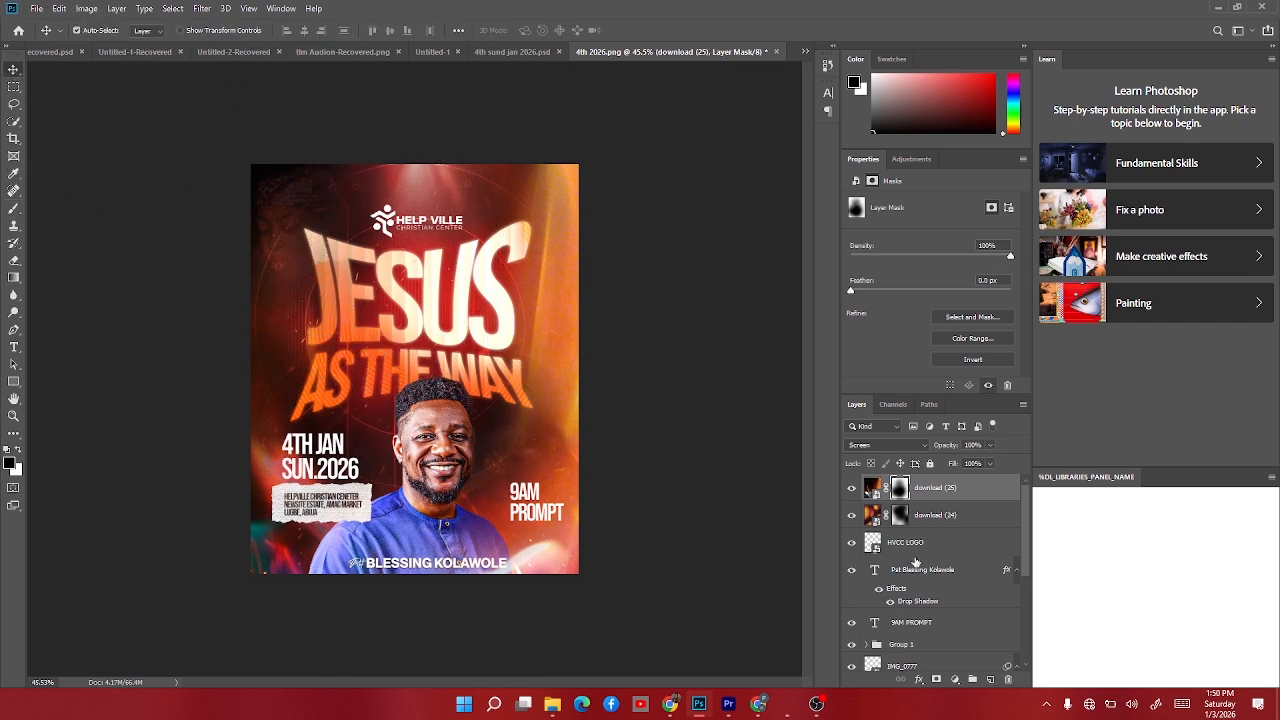
pyautogui.scroll(-3, 919, 566)
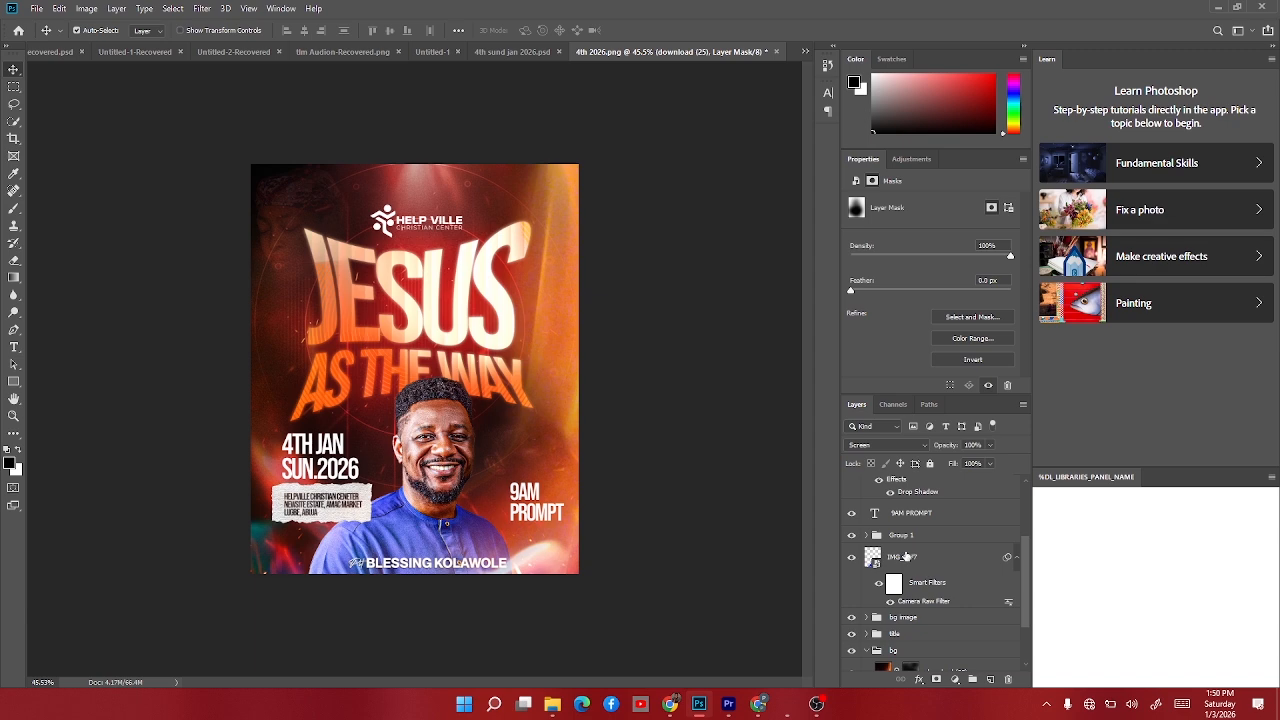
pyautogui.click(905, 556)
pyautogui.click(955, 679)
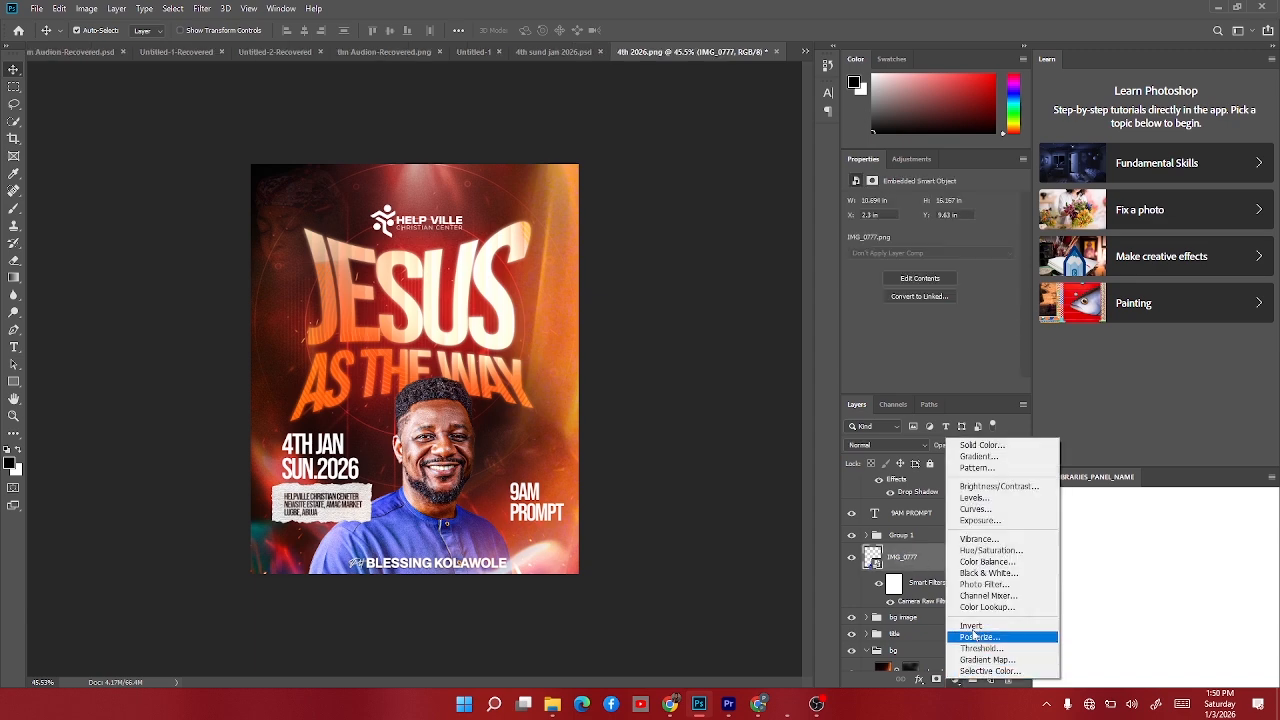
pyautogui.click(980, 550)
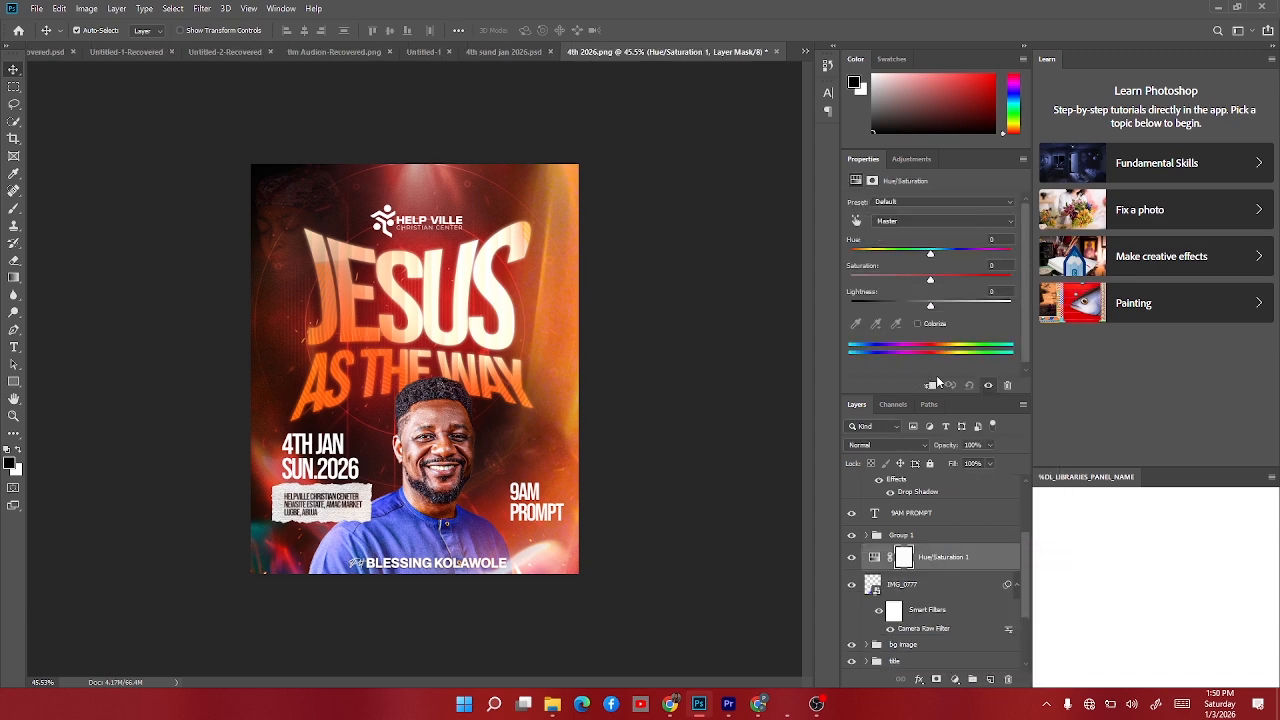
pyautogui.click(931, 385)
pyautogui.moveTo(930, 279)
pyautogui.mouseDown()
pyautogui.moveTo(851, 280)
pyautogui.moveTo(903, 292)
pyautogui.moveTo(929, 256)
pyautogui.mouseUp()
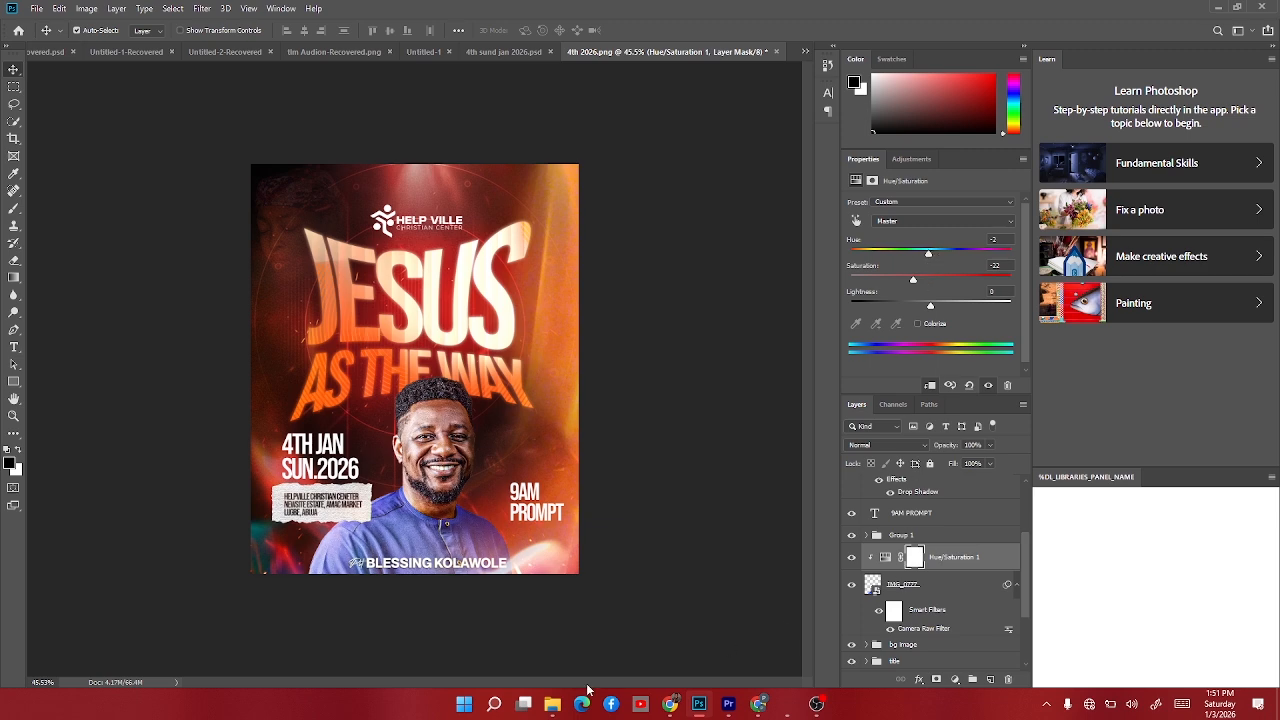
# Place Untitled-2.png from the resources folder above the Hue/Saturation adjustment and clip it to the portrait.
pyautogui.click(552, 704)
pyautogui.click(432, 284)
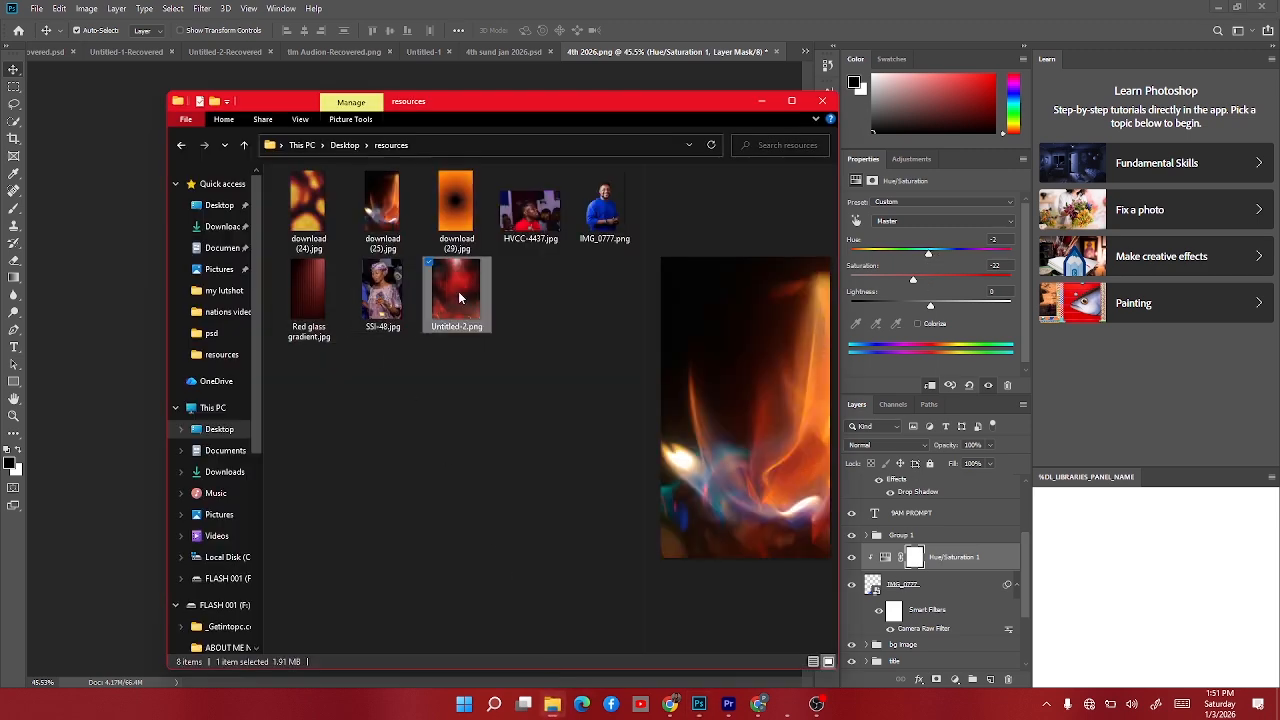
pyautogui.click(89, 415)
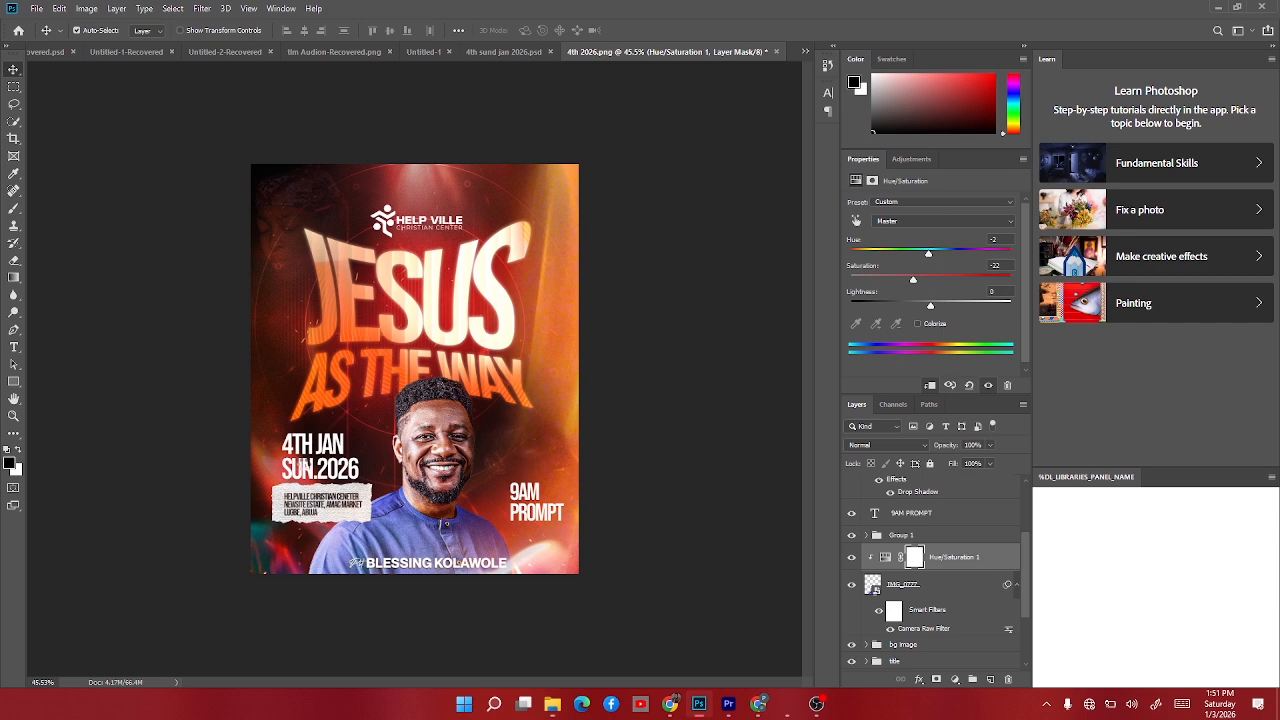
pyautogui.press('Return')
pyautogui.rightClick(925, 559)
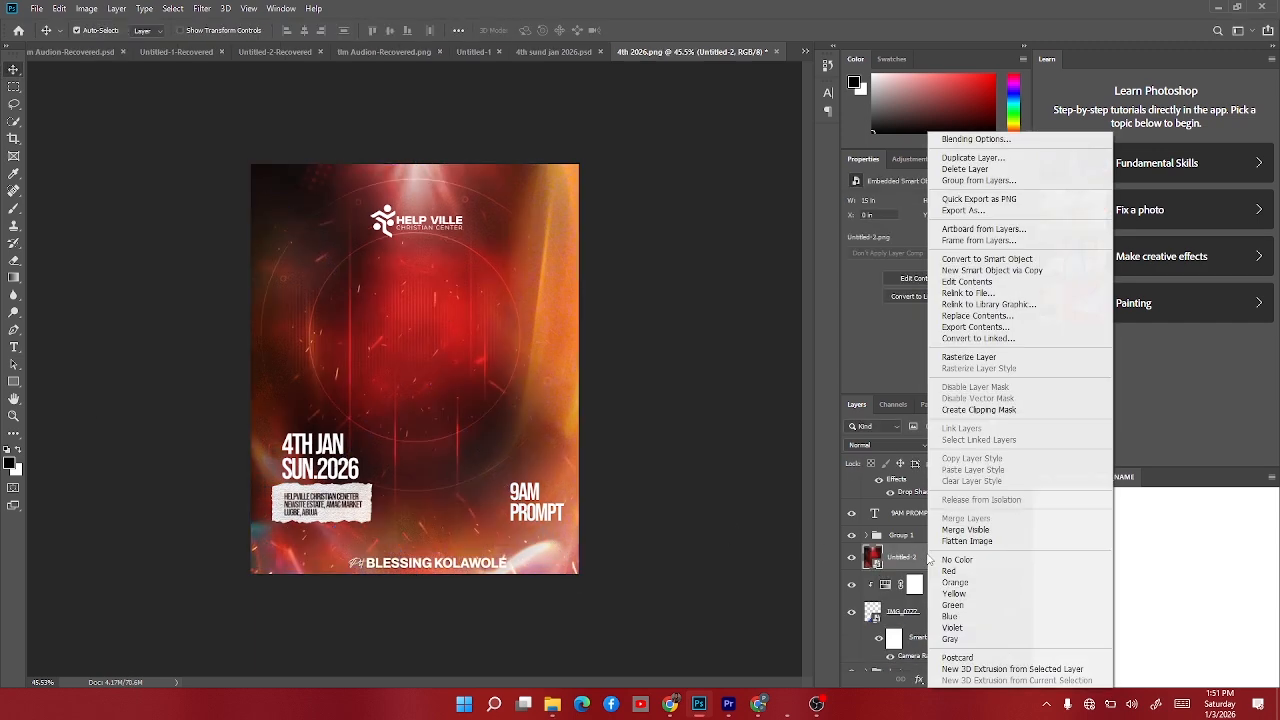
pyautogui.click(979, 411)
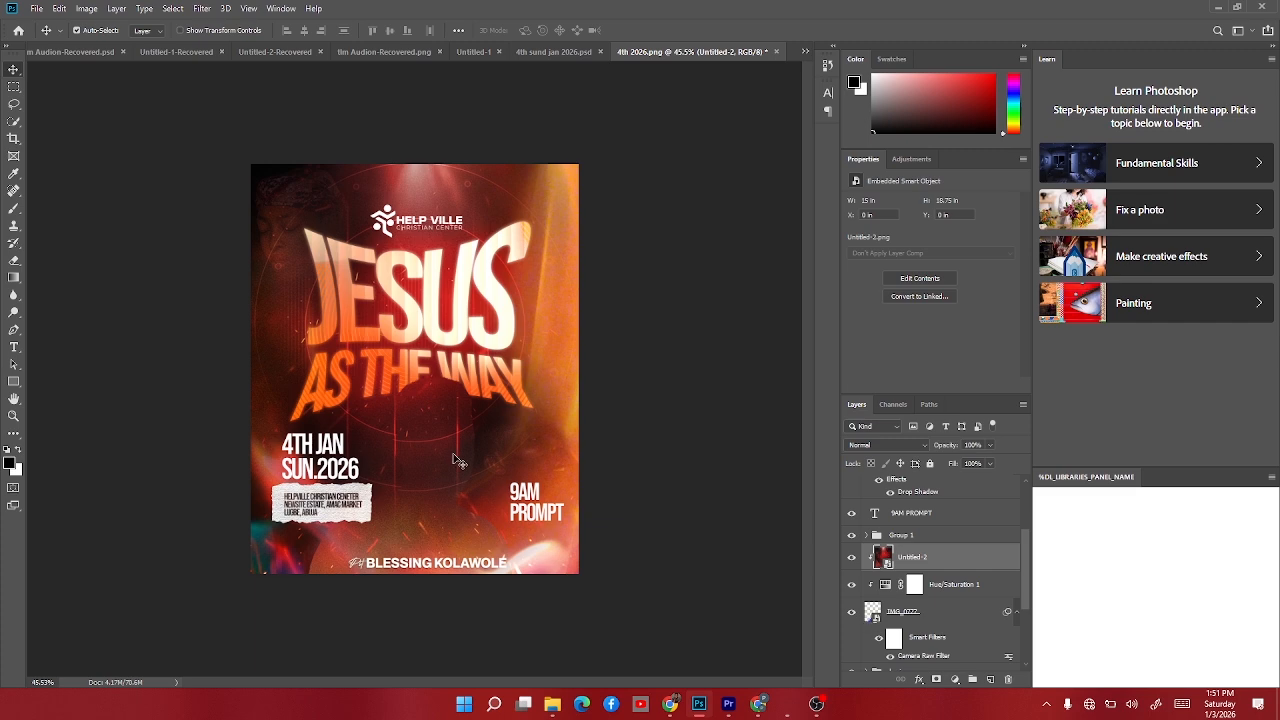
# Set the clipped Untitled-2 layer to Color blend mode at 43% opacity and compare the portrait with and without it.
pyautogui.click(868, 446)
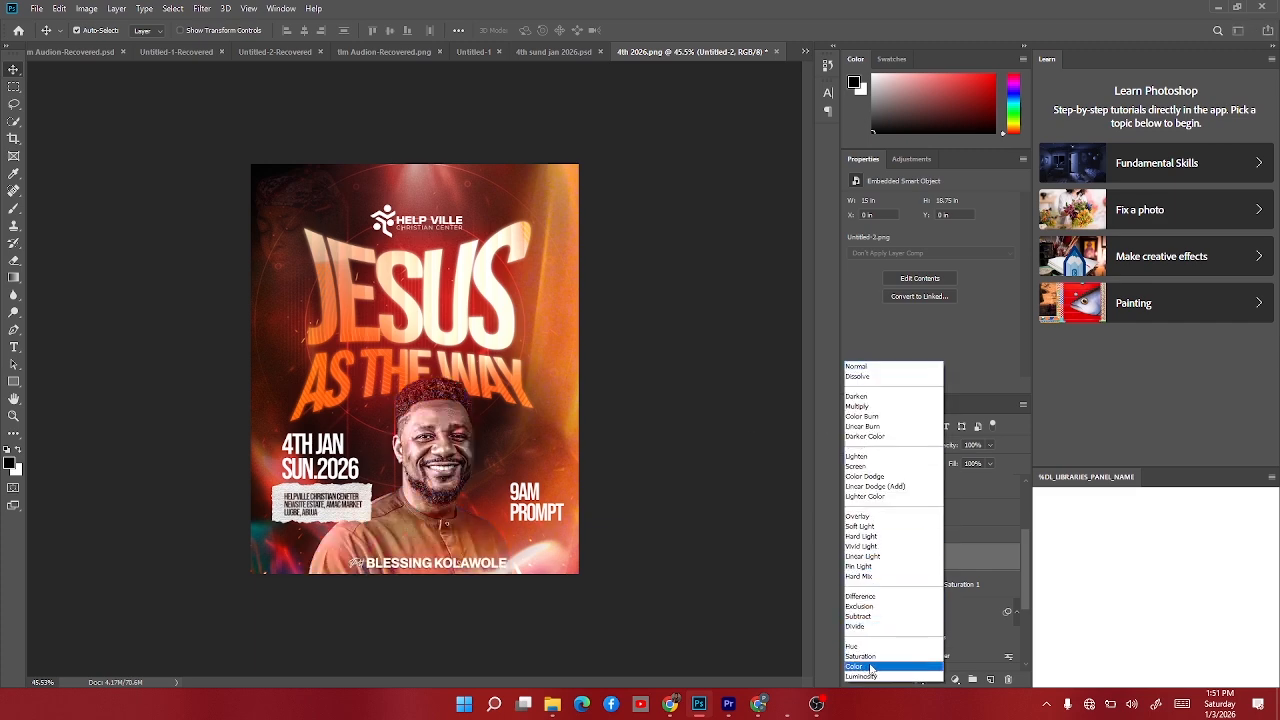
pyautogui.click(871, 666)
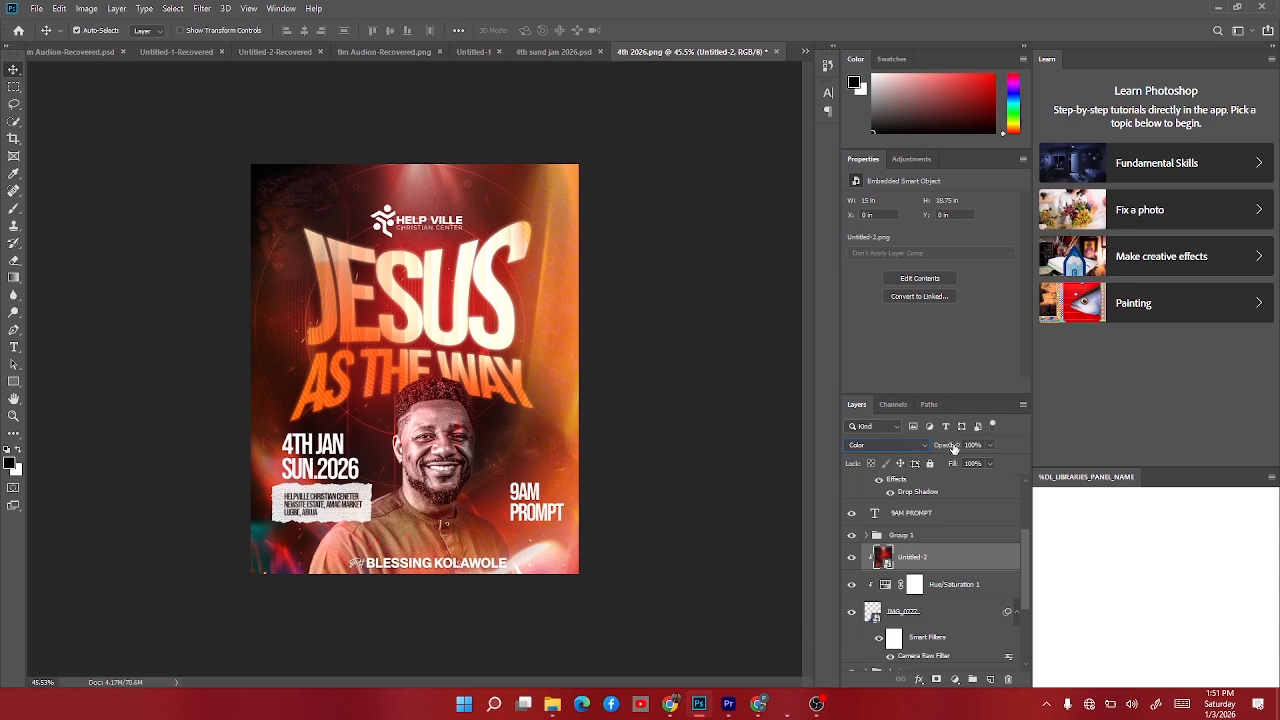
pyautogui.moveTo(953, 448); pyautogui.dragTo(910, 470)
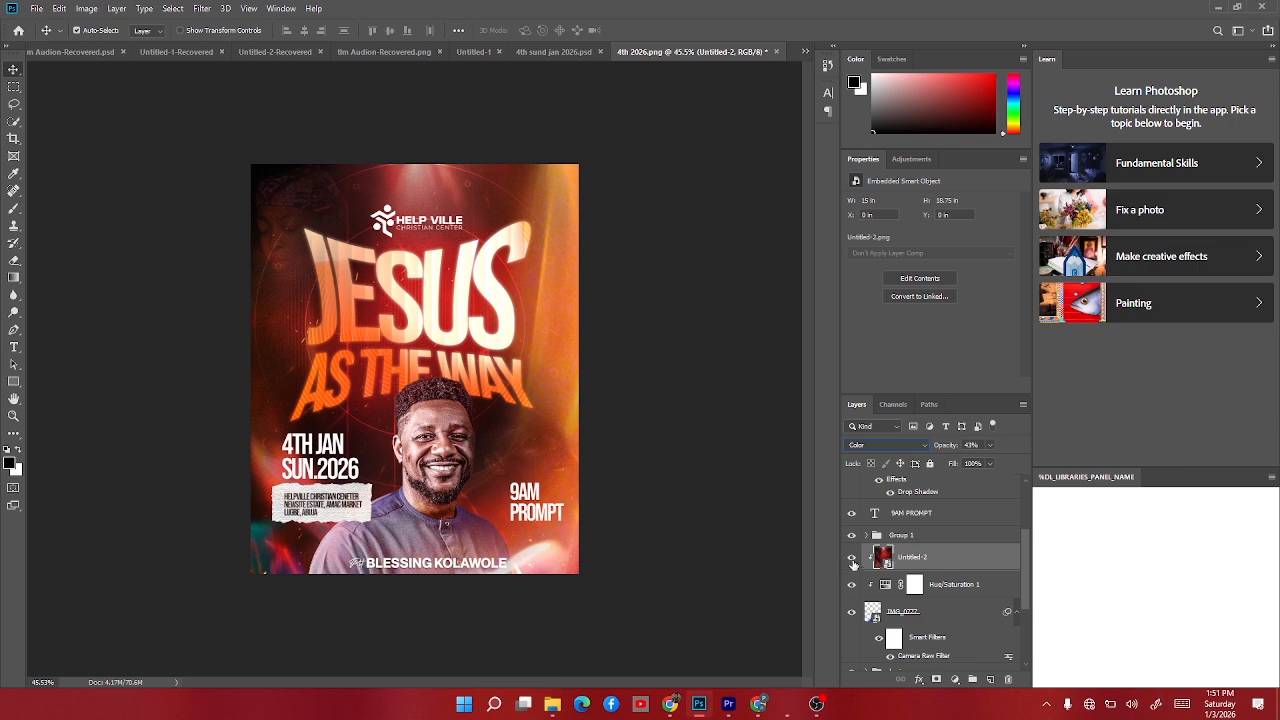
pyautogui.click(852, 562)
pyautogui.click(852, 562)
pyautogui.click(852, 562)
pyautogui.click(852, 562)
pyautogui.scroll(-2, 640, 543)
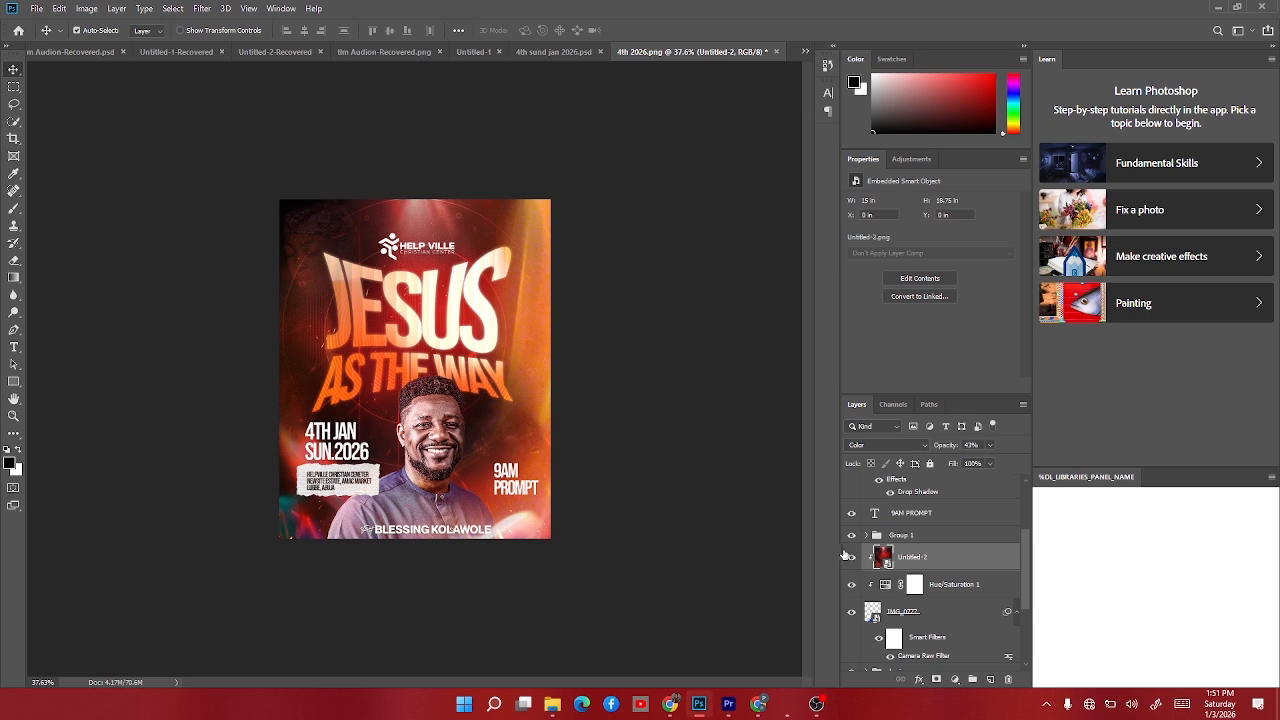
pyautogui.click(854, 558)
pyautogui.click(854, 558)
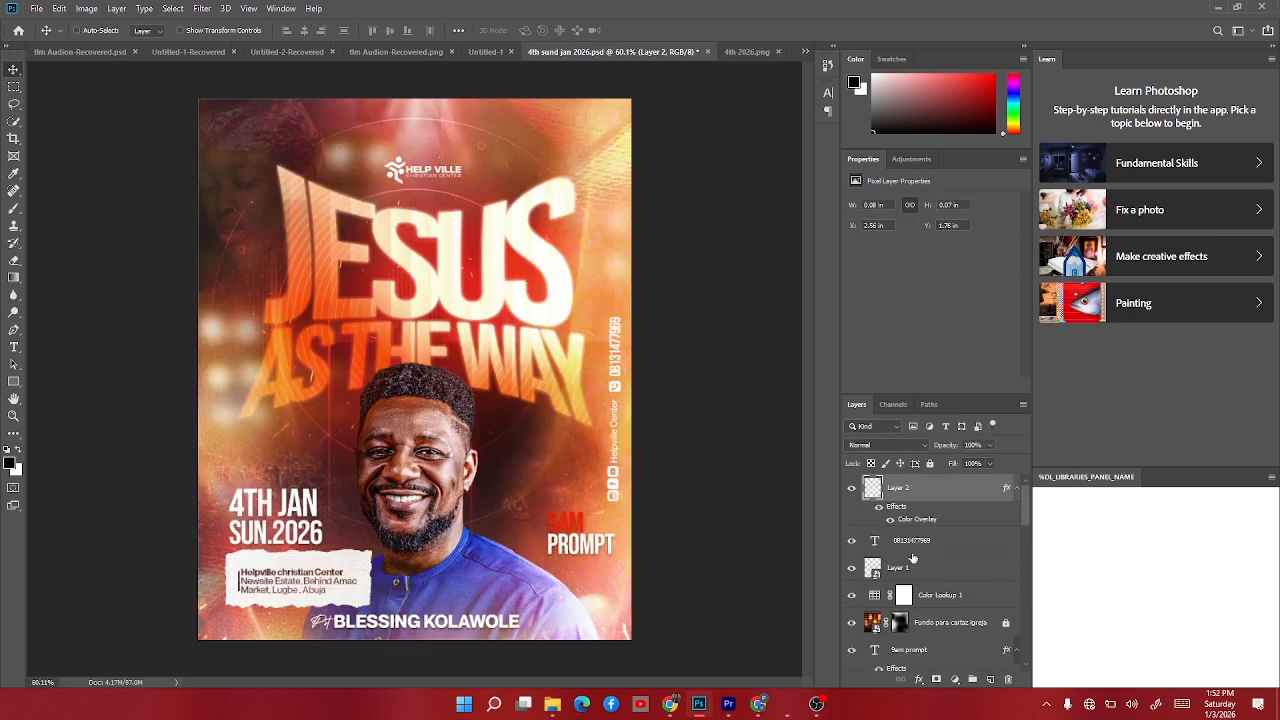
# Copy the vertical contact strip's three layers from 4th sund jan 2026.psd into 4th 2026.png and position them along the flyer's right edge.
pyautogui.keyDown('shift'); pyautogui.click(912, 568); pyautogui.keyUp('shift')
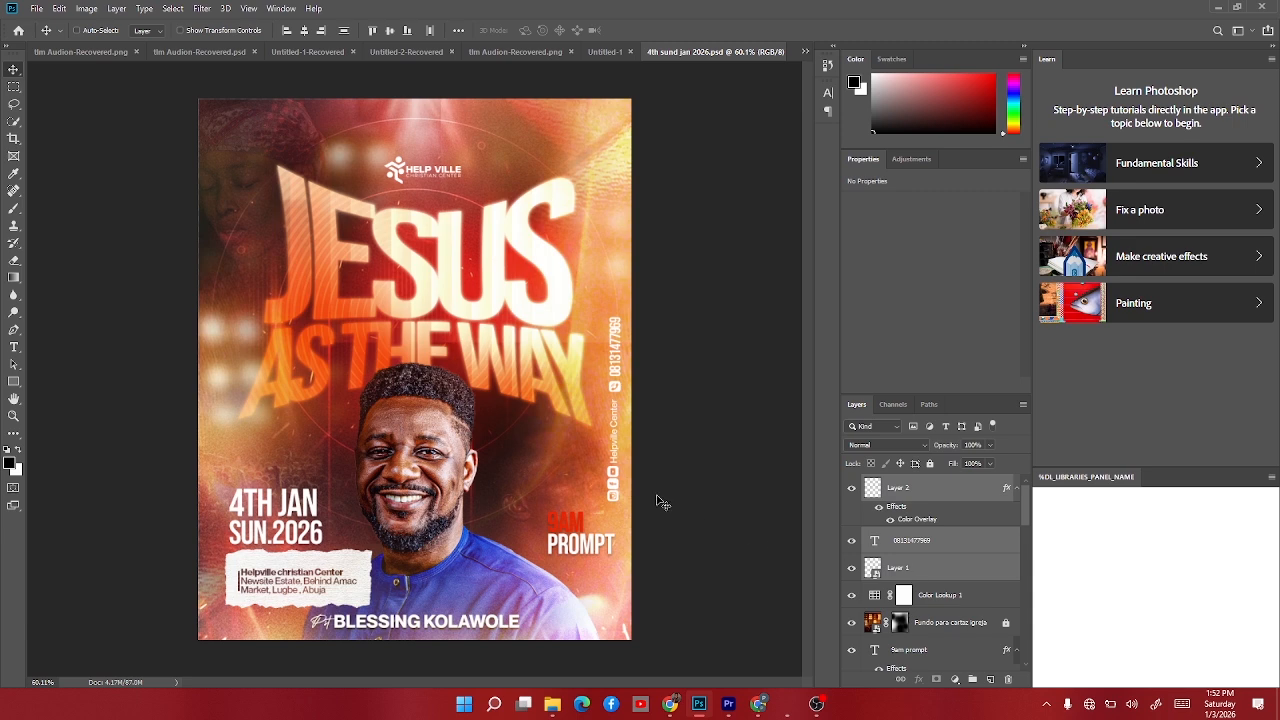
pyautogui.click(805, 51)
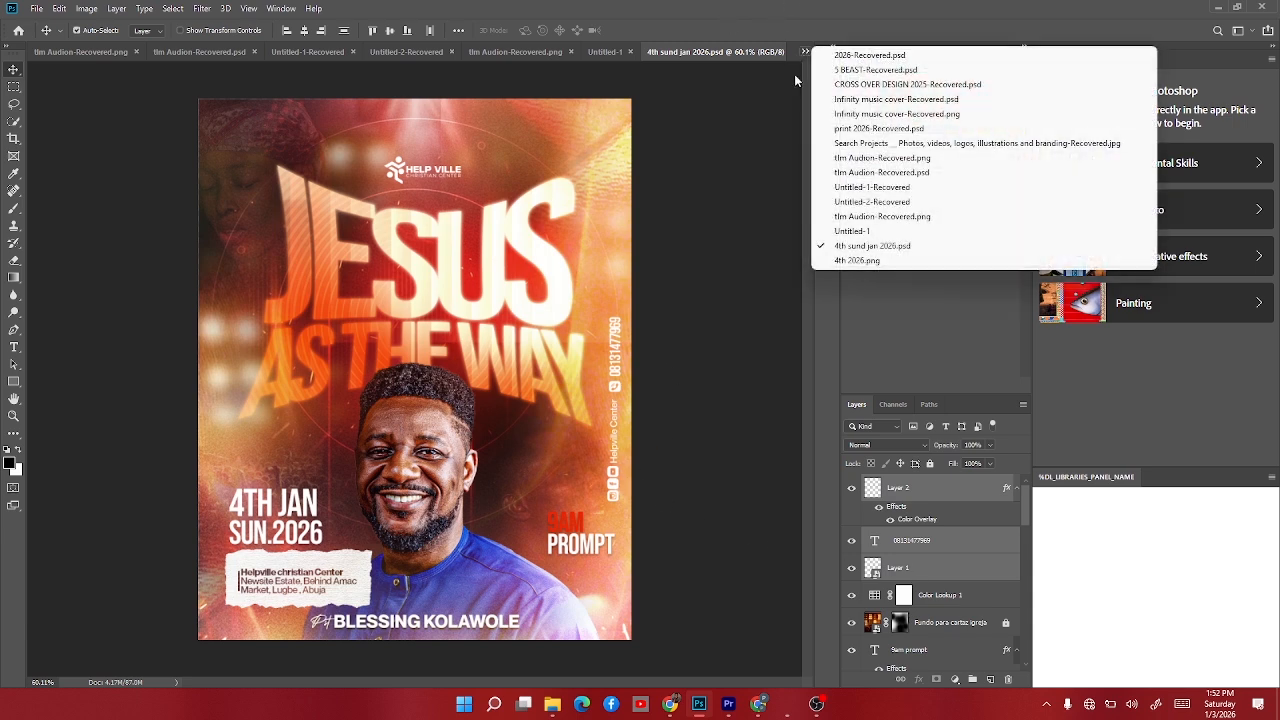
pyautogui.click(852, 261)
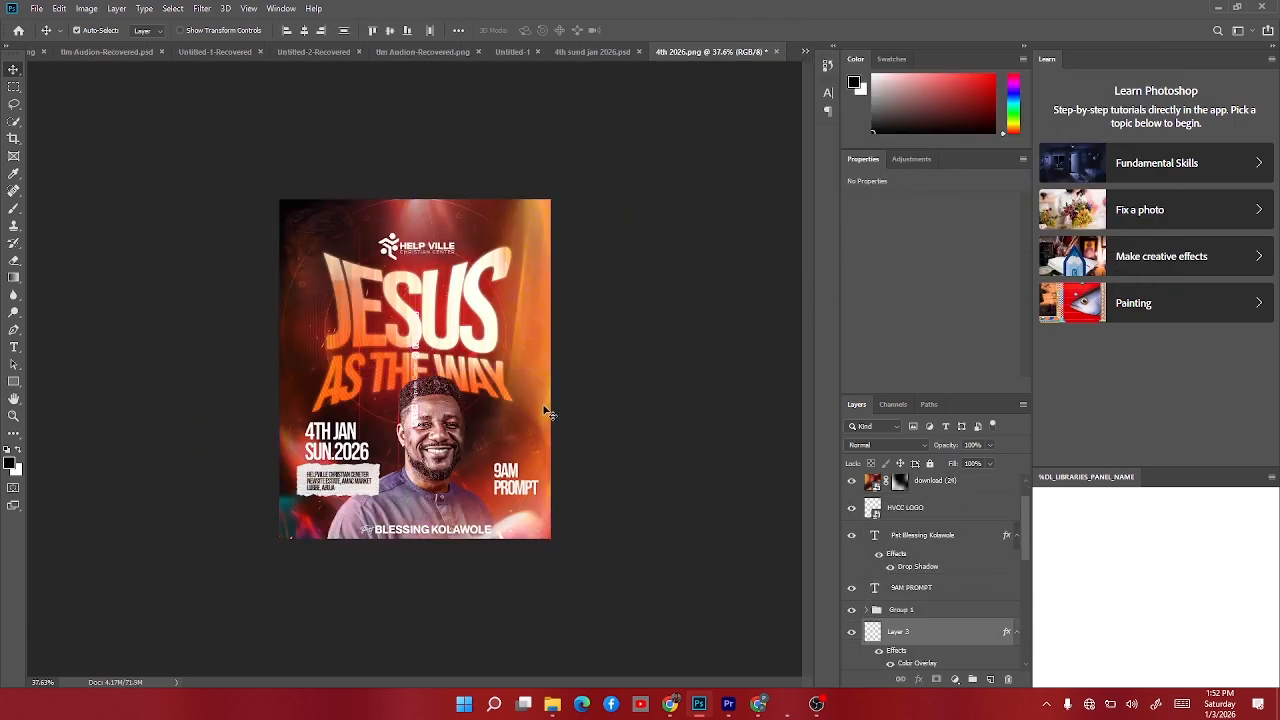
pyautogui.hotkey('ctrl', 't')
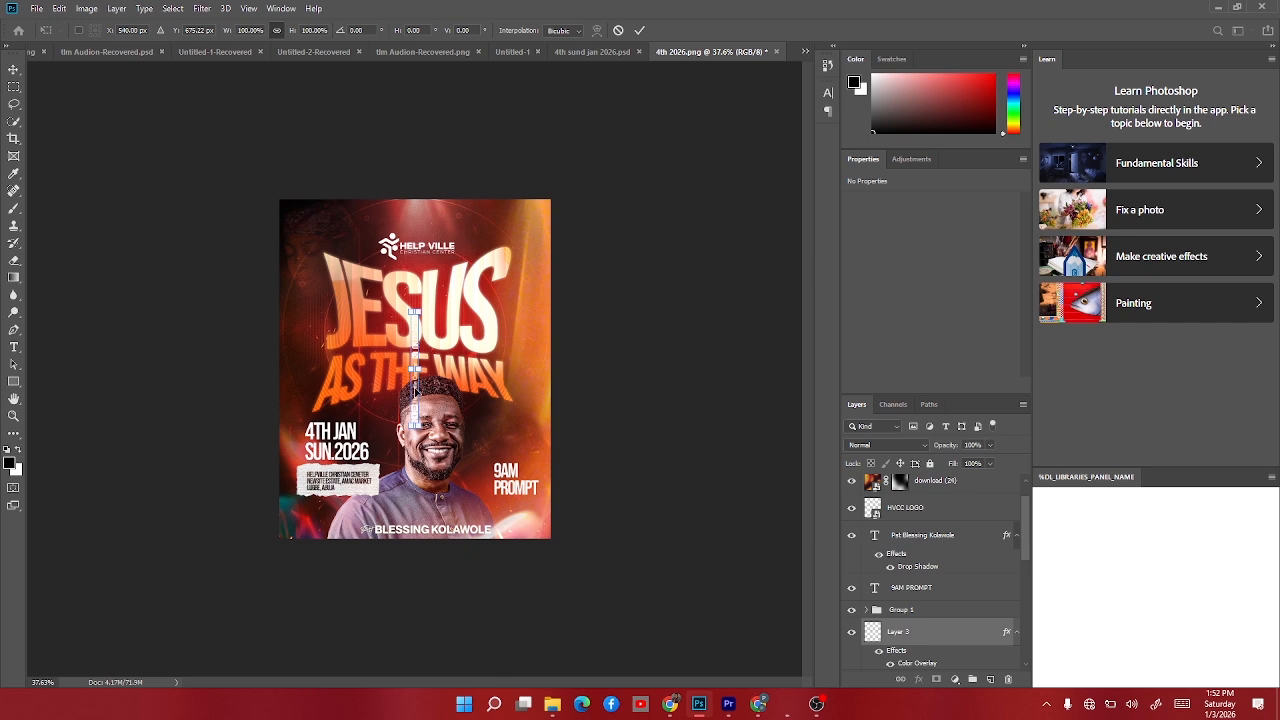
pyautogui.moveTo(415, 390); pyautogui.dragTo(538, 412)
pyautogui.press('Return')
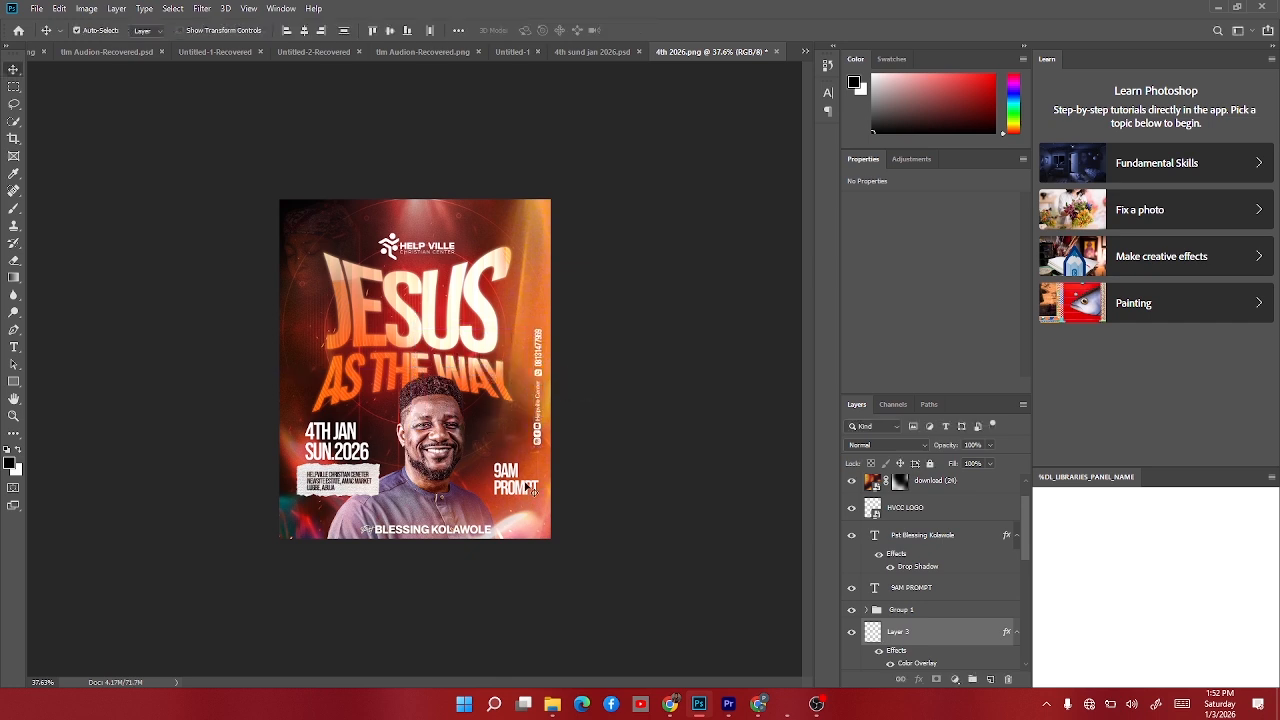